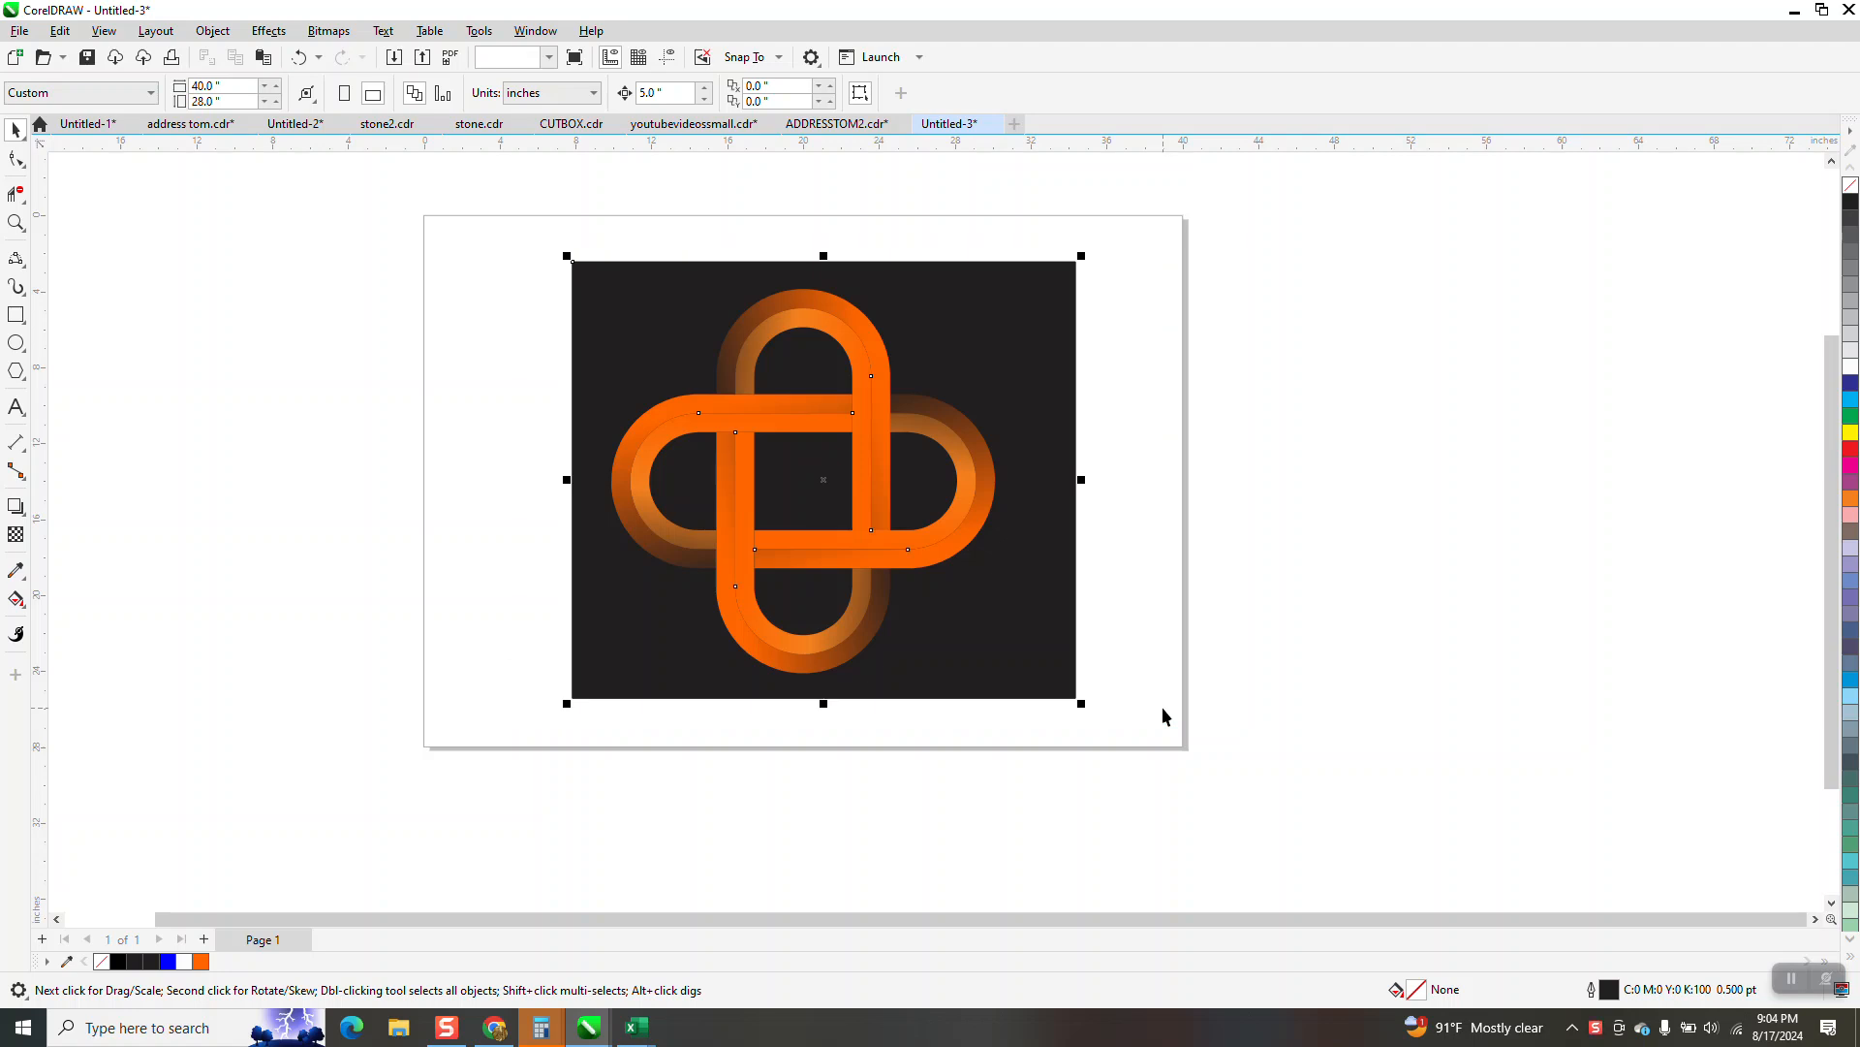
pyautogui.press('Right')
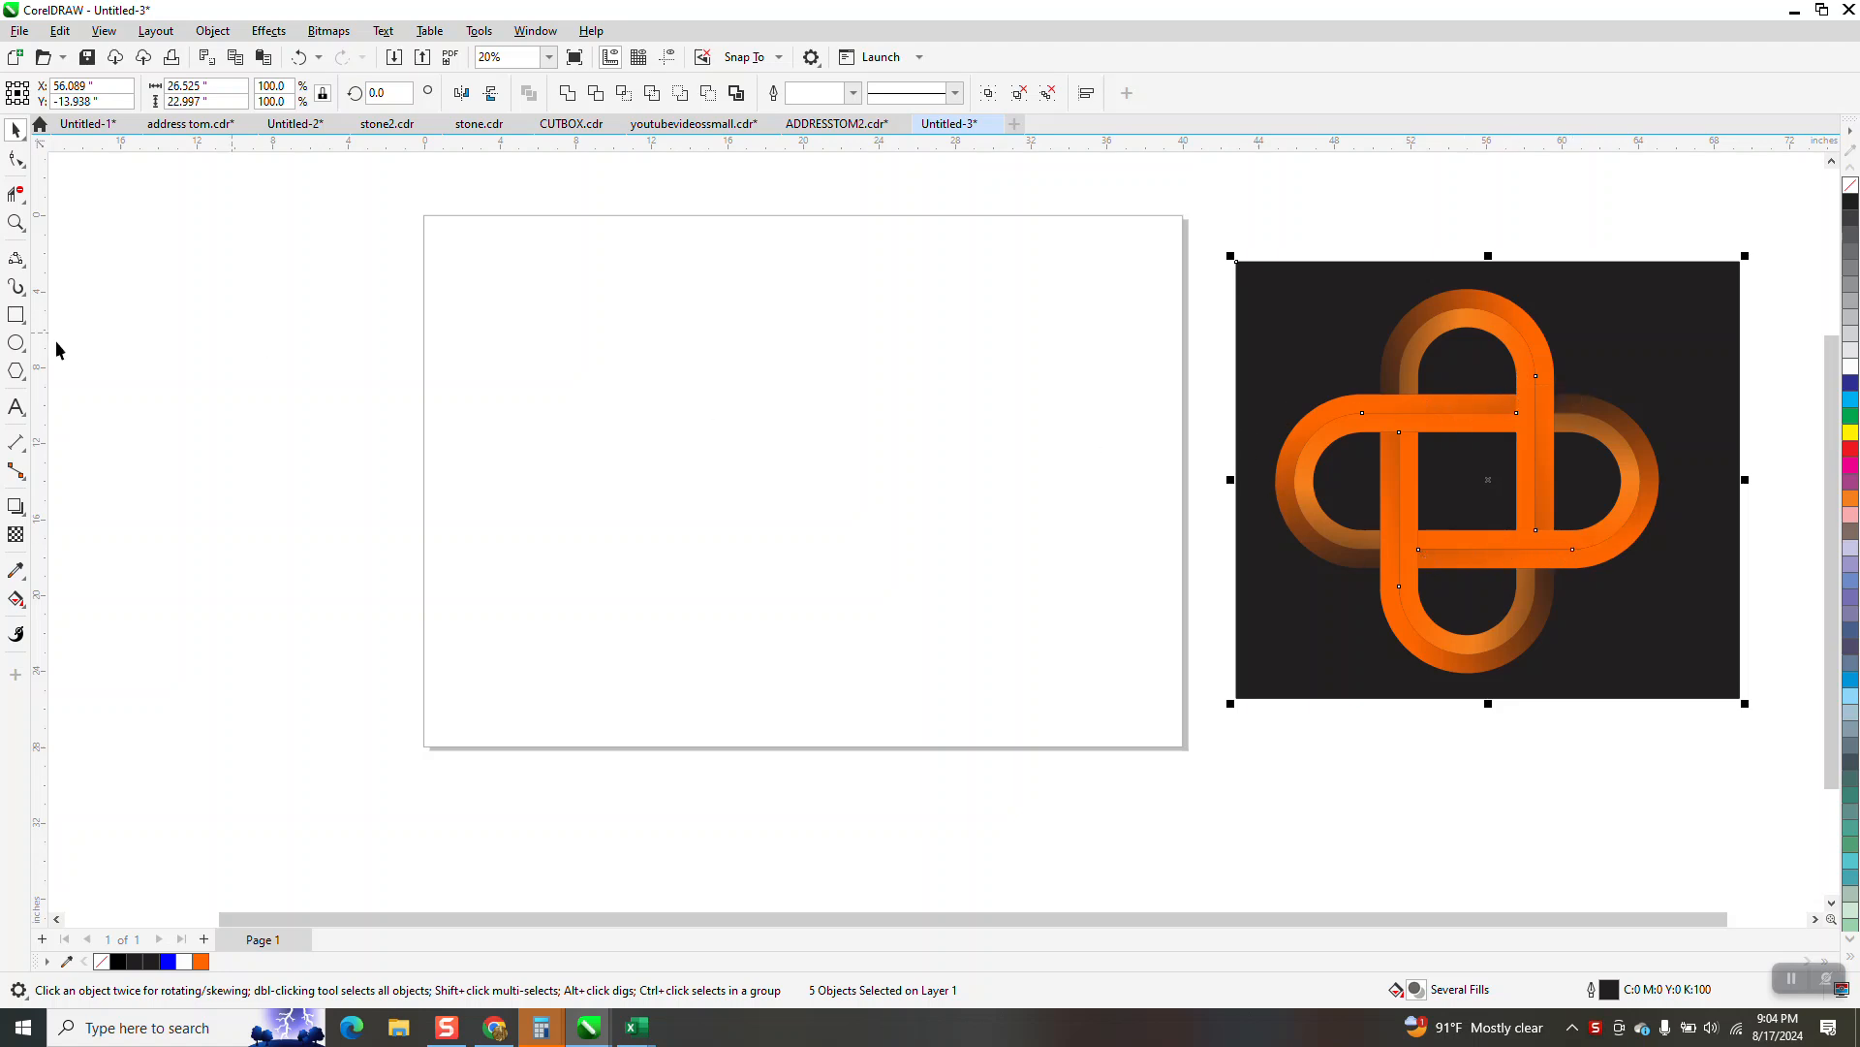
# Move the reference artwork off the page and draw a rectangle about 9.2 by 19.7 inches, centred on the page
pyautogui.moveTo(894, 296)
pyautogui.mouseDown()
pyautogui.moveTo(901, 449)
pyautogui.moveTo(822, 643)
pyautogui.moveTo(720, 670)
pyautogui.mouseUp()
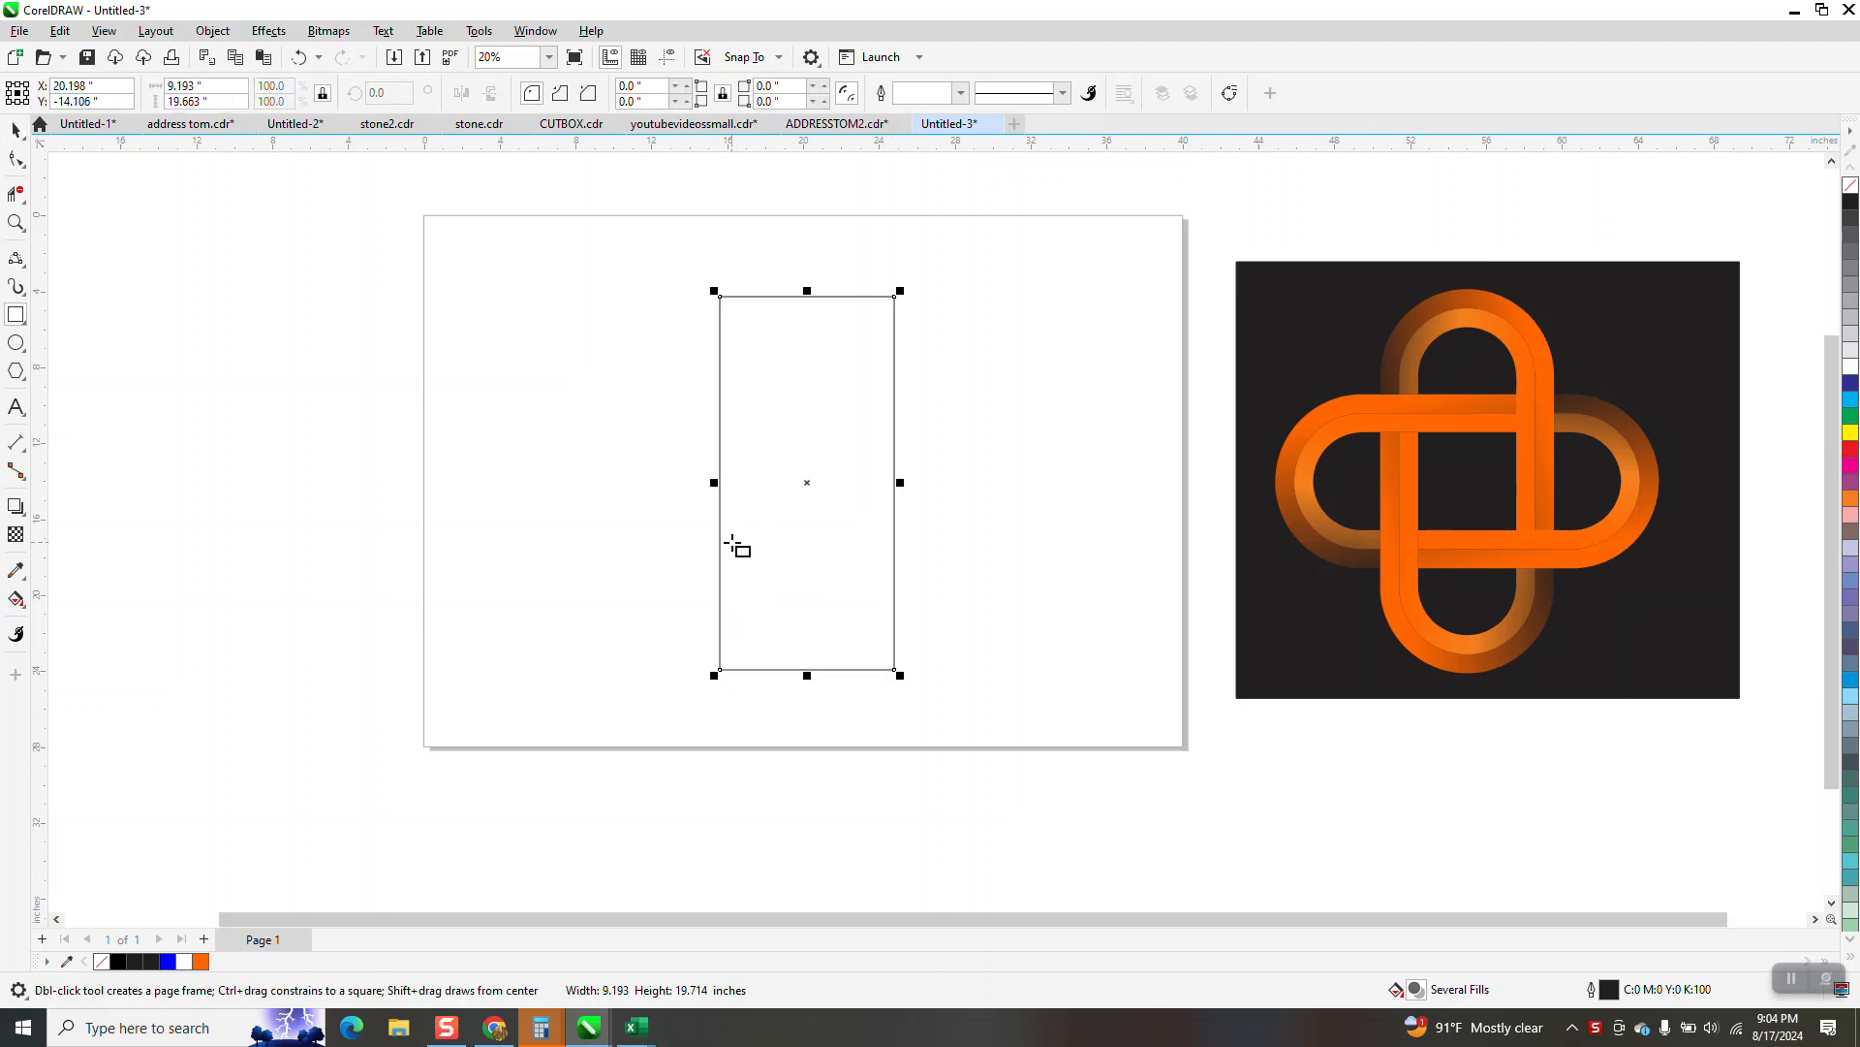
pyautogui.press('p')
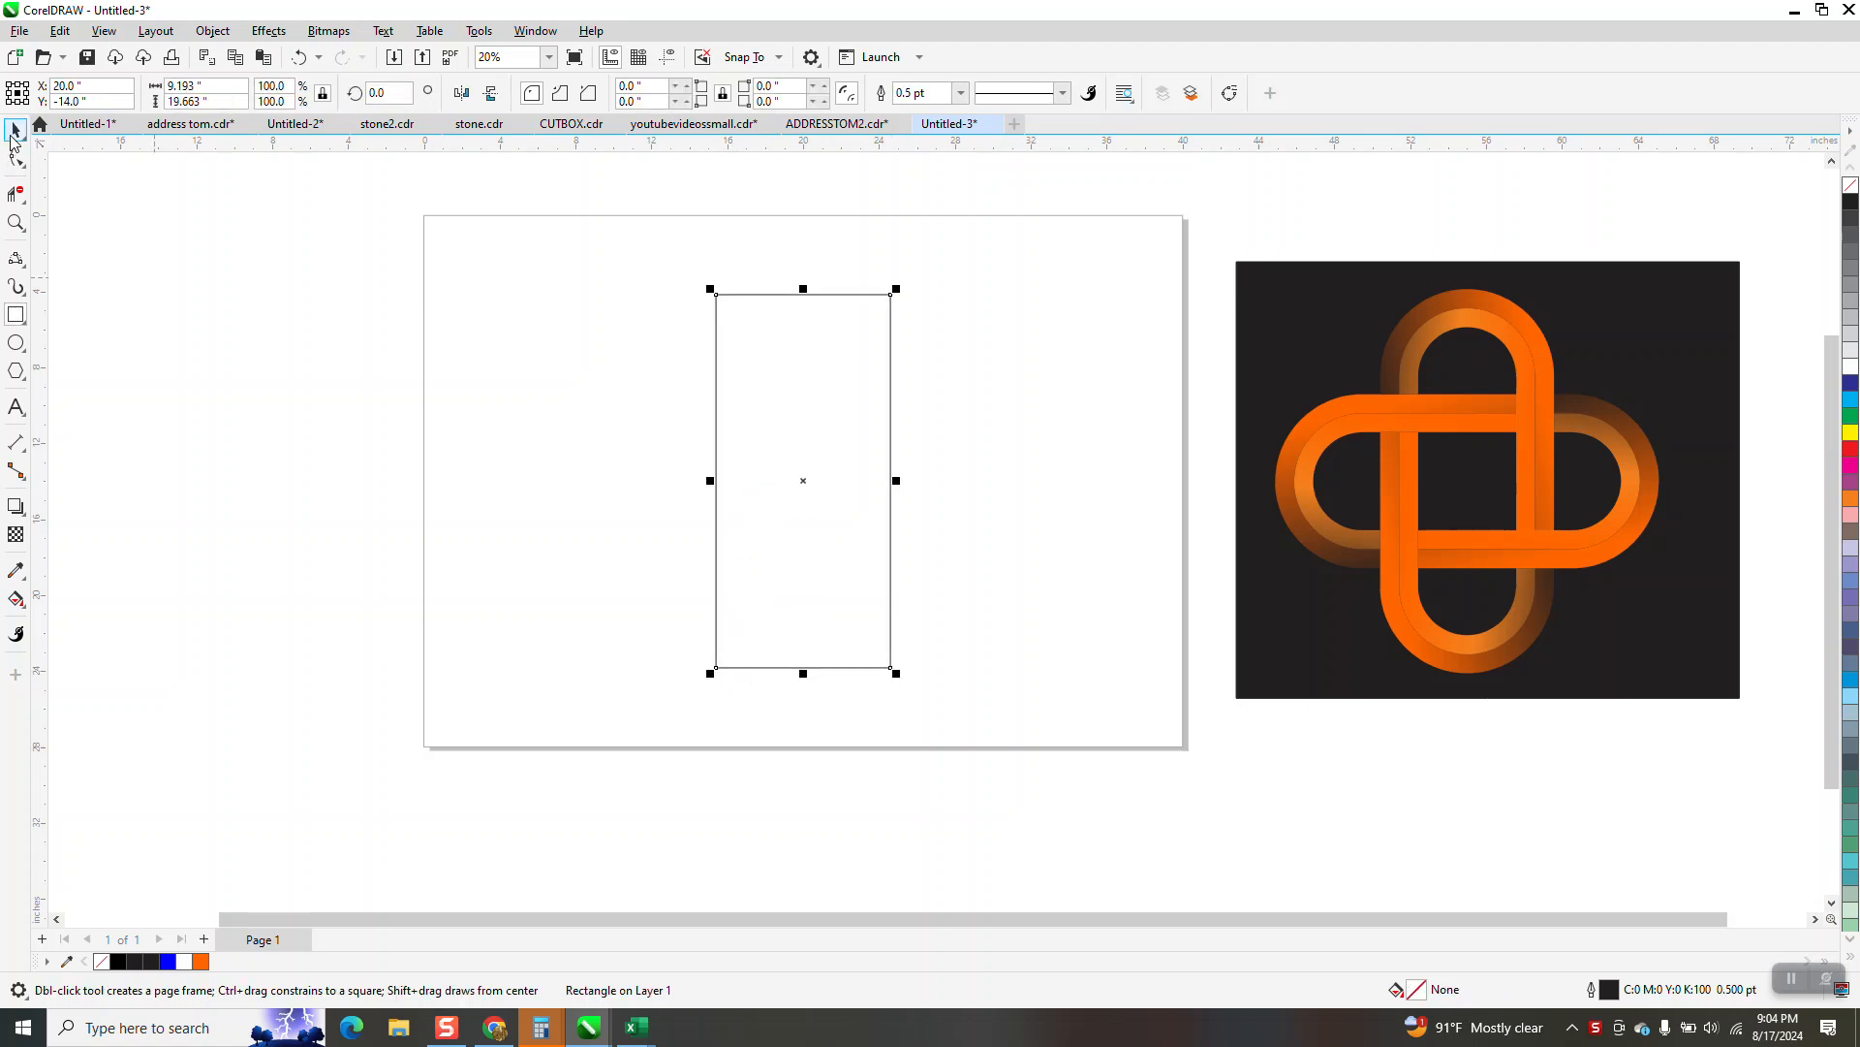
pyautogui.press('space')
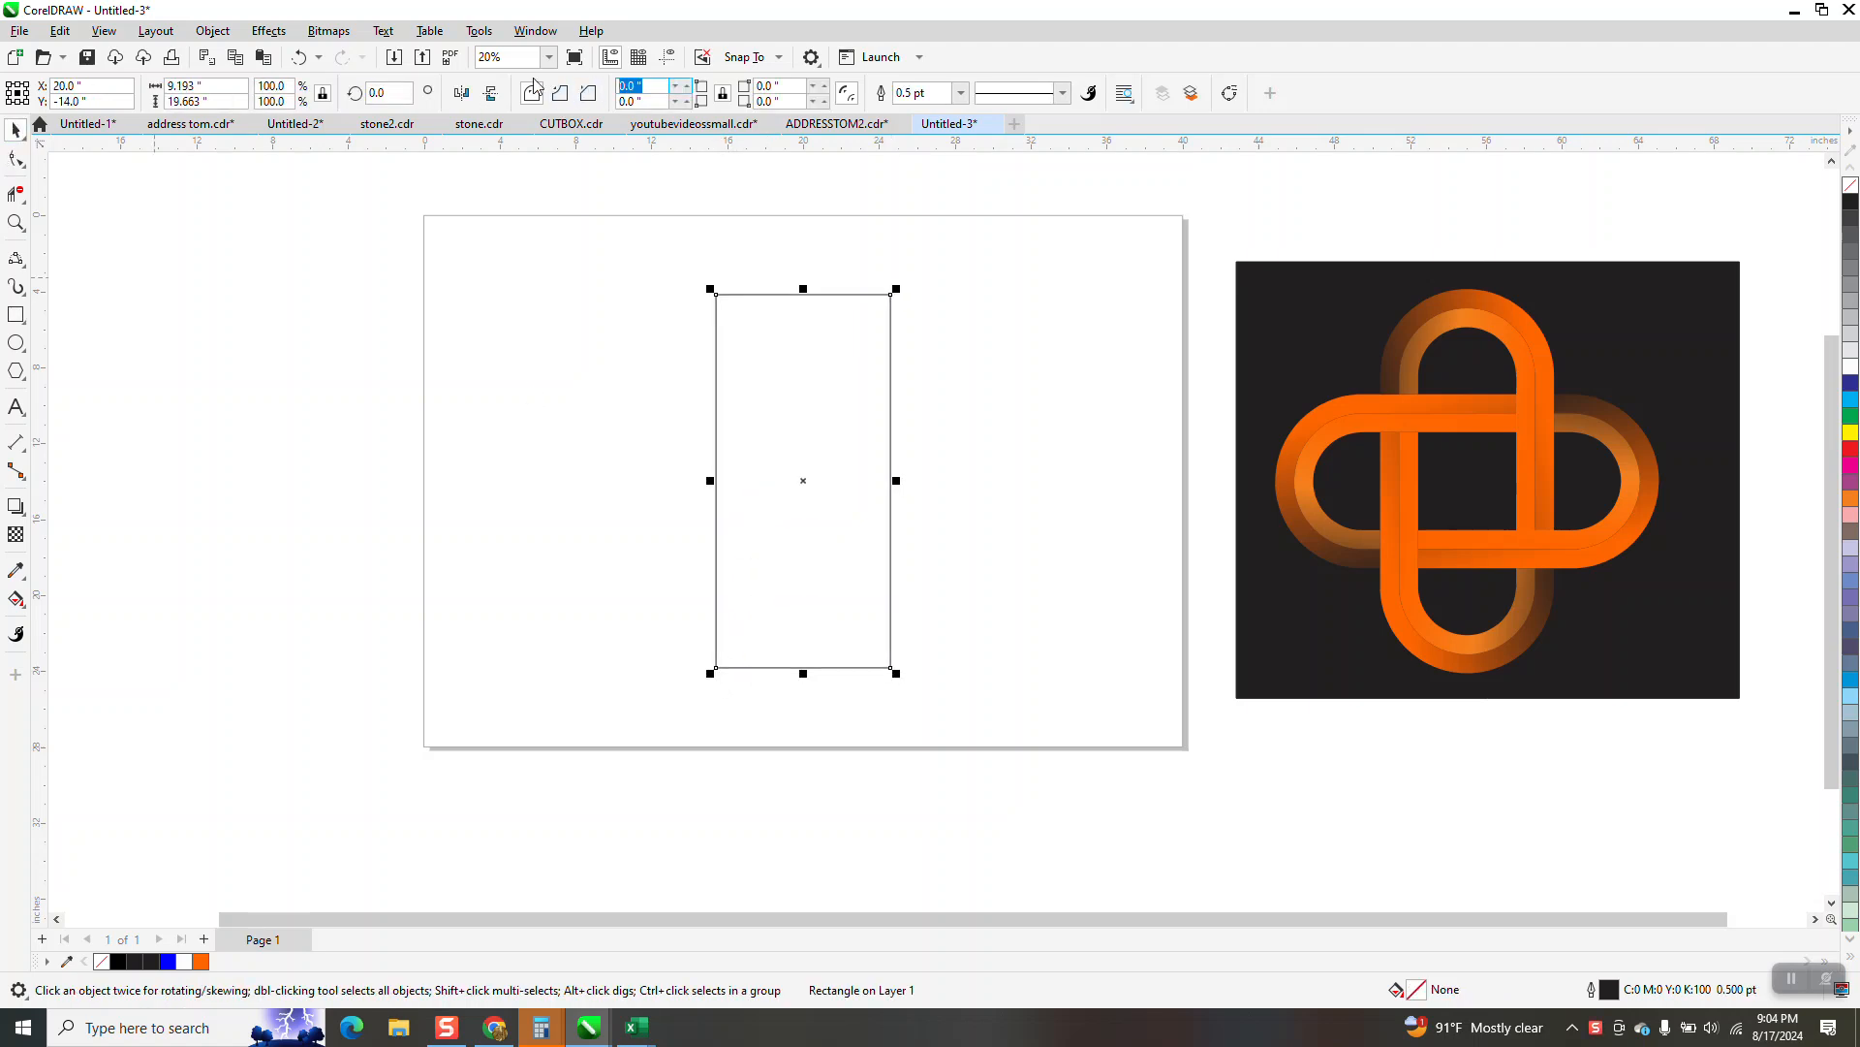
# Round all four corners of the rectangle with a 5-inch radius
pyautogui.press('Return')
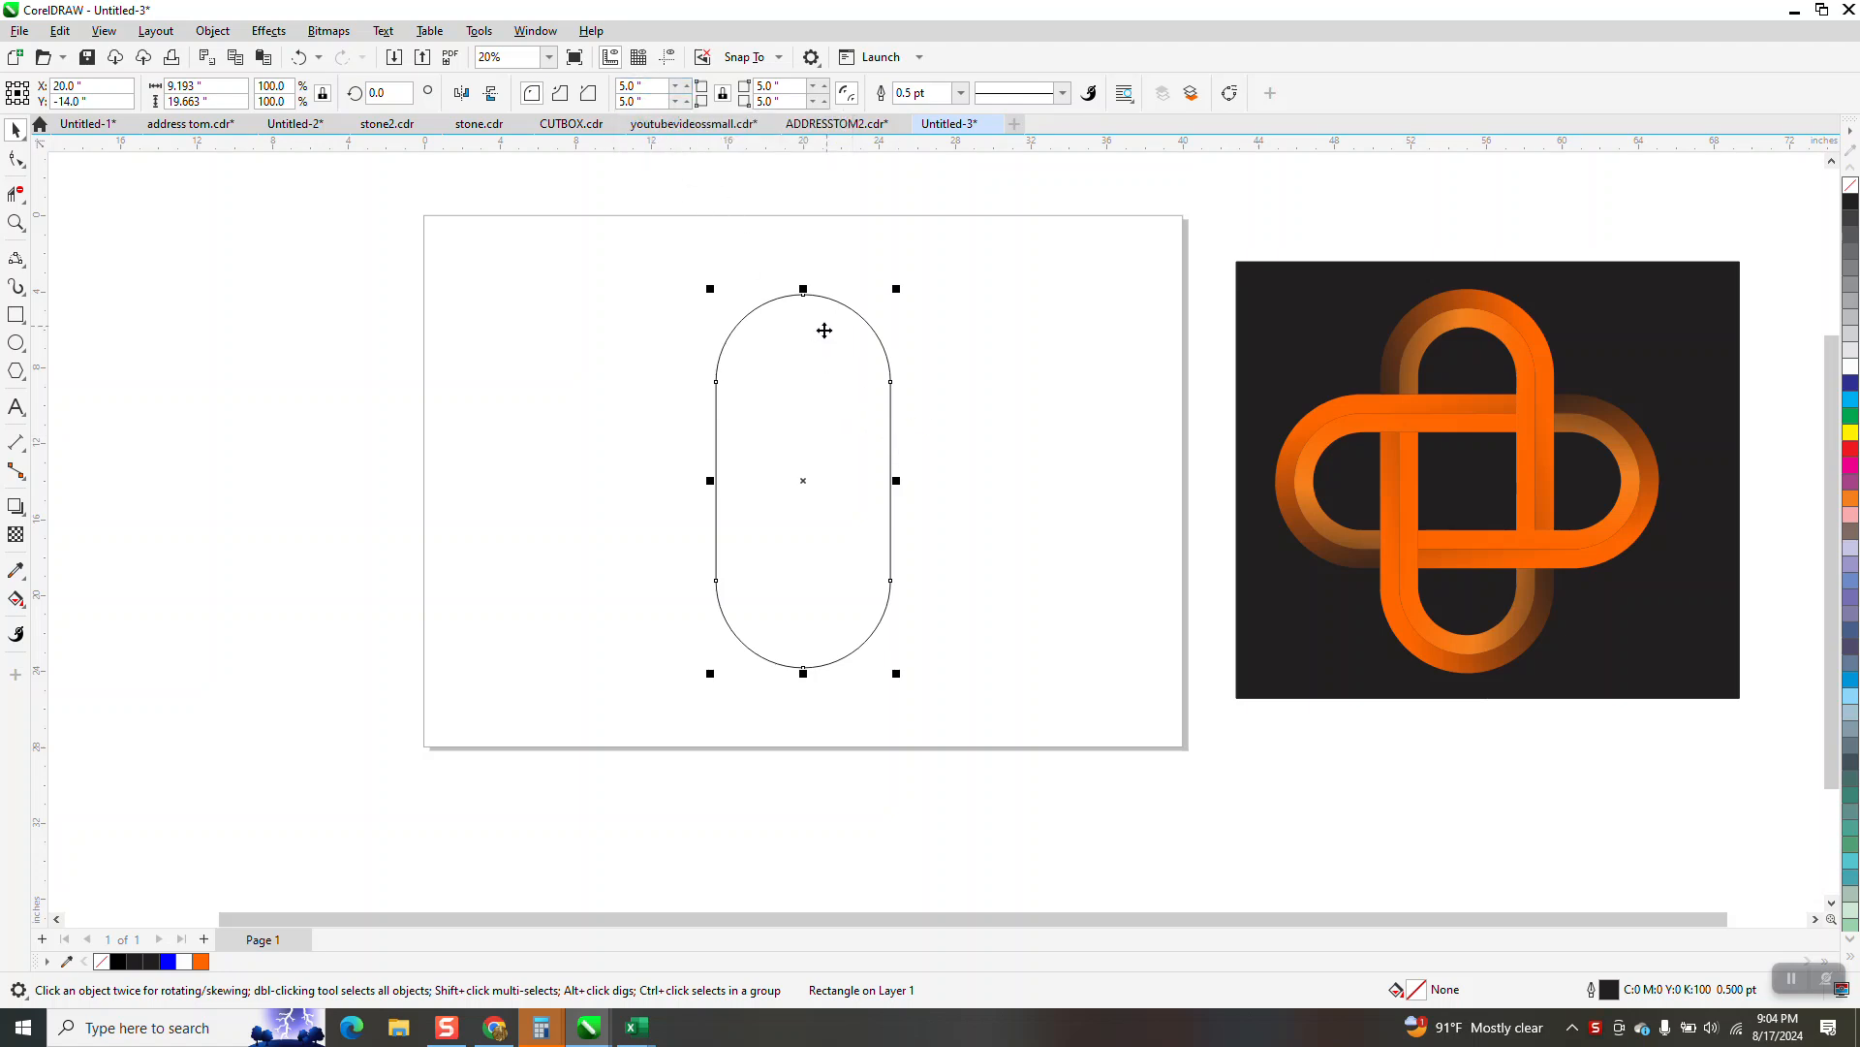
pyautogui.write('4')
pyautogui.press('Return')
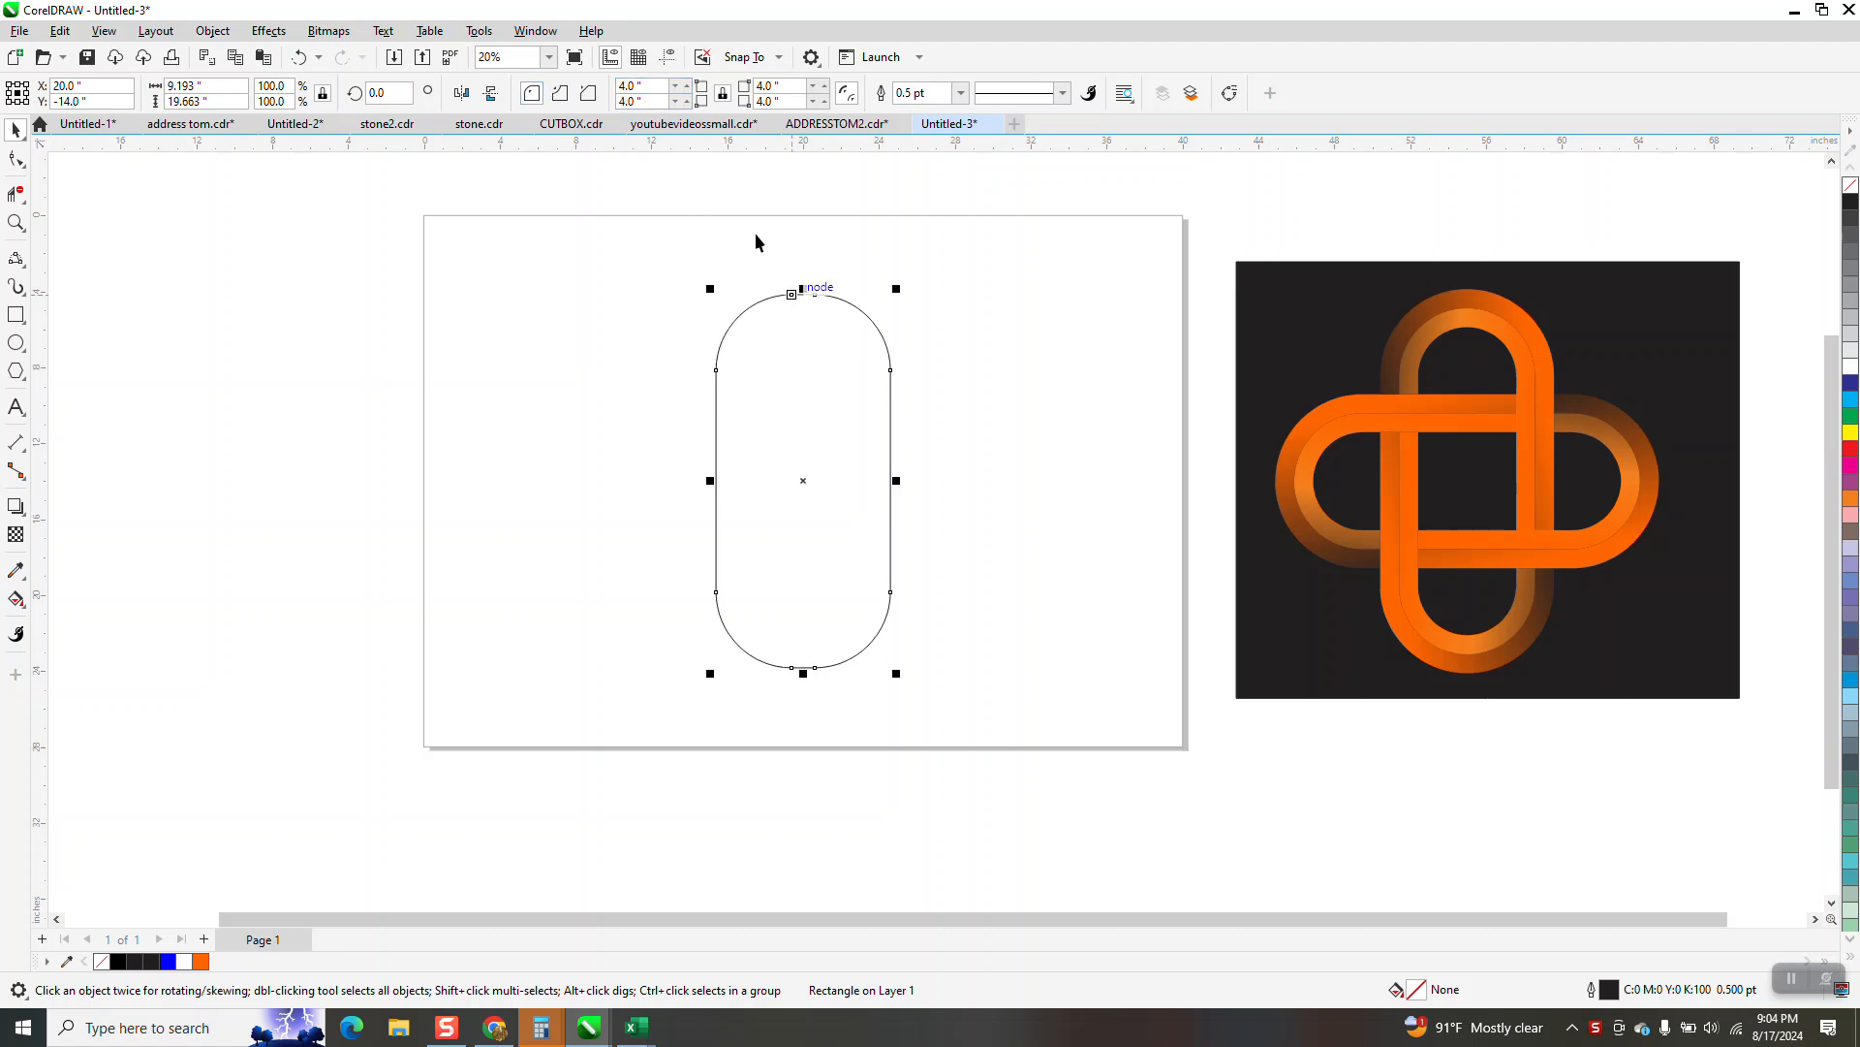
pyautogui.write('5')
pyautogui.press('Return')
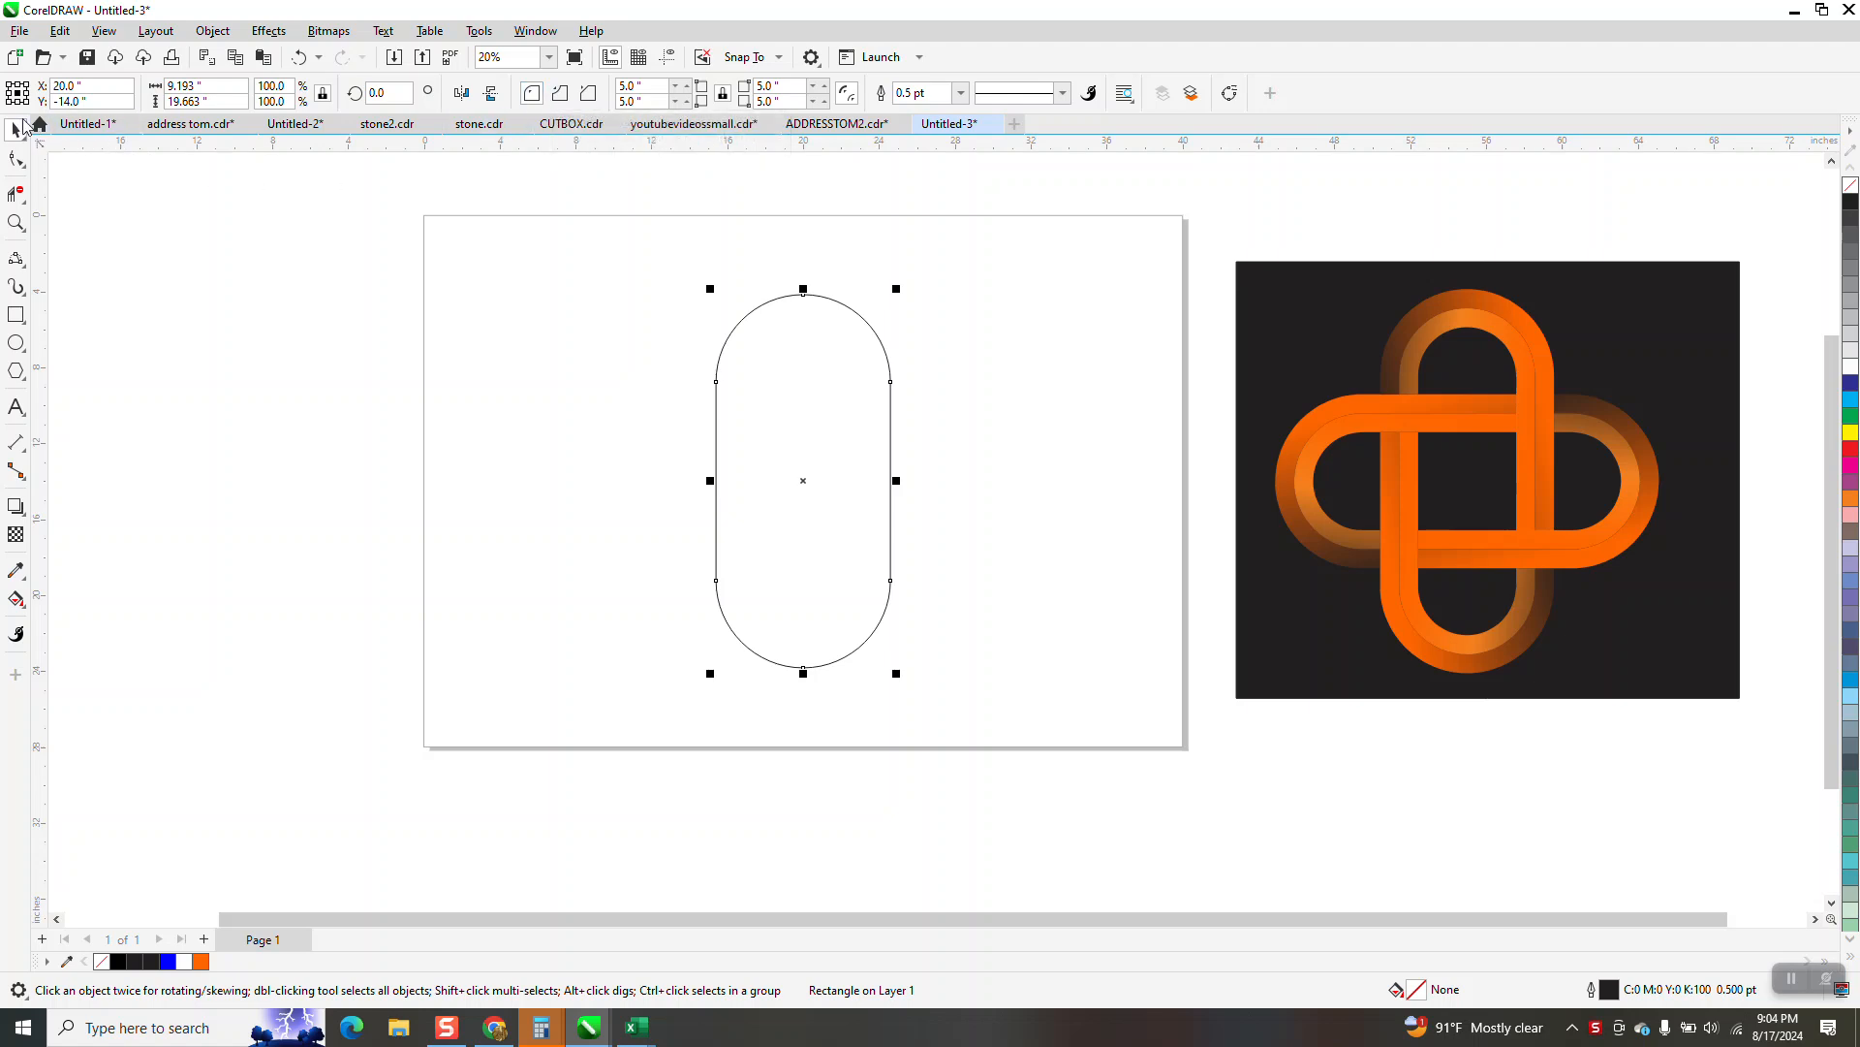
# Apply an inside contour with 2 steps and a 1-inch offset to the rounded rectangle
pyautogui.click(268, 31)
pyautogui.click(298, 473)
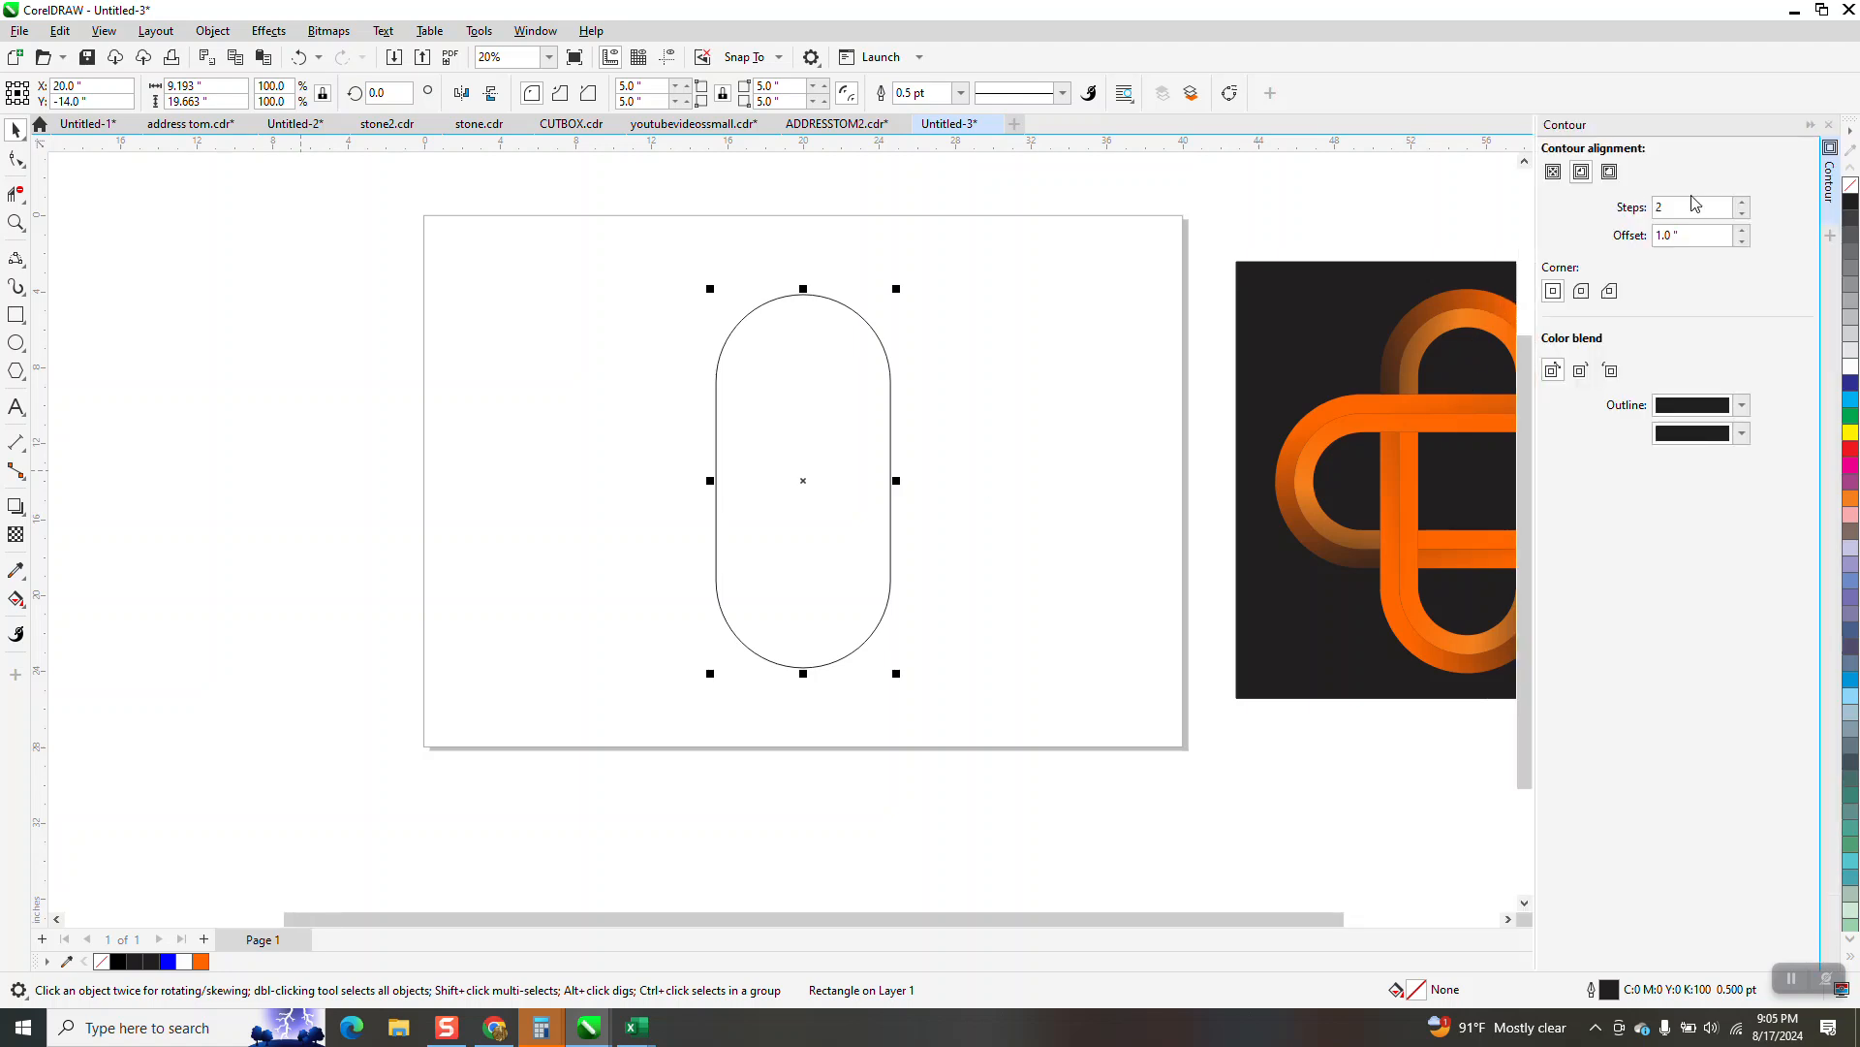
pyautogui.click(1659, 239)
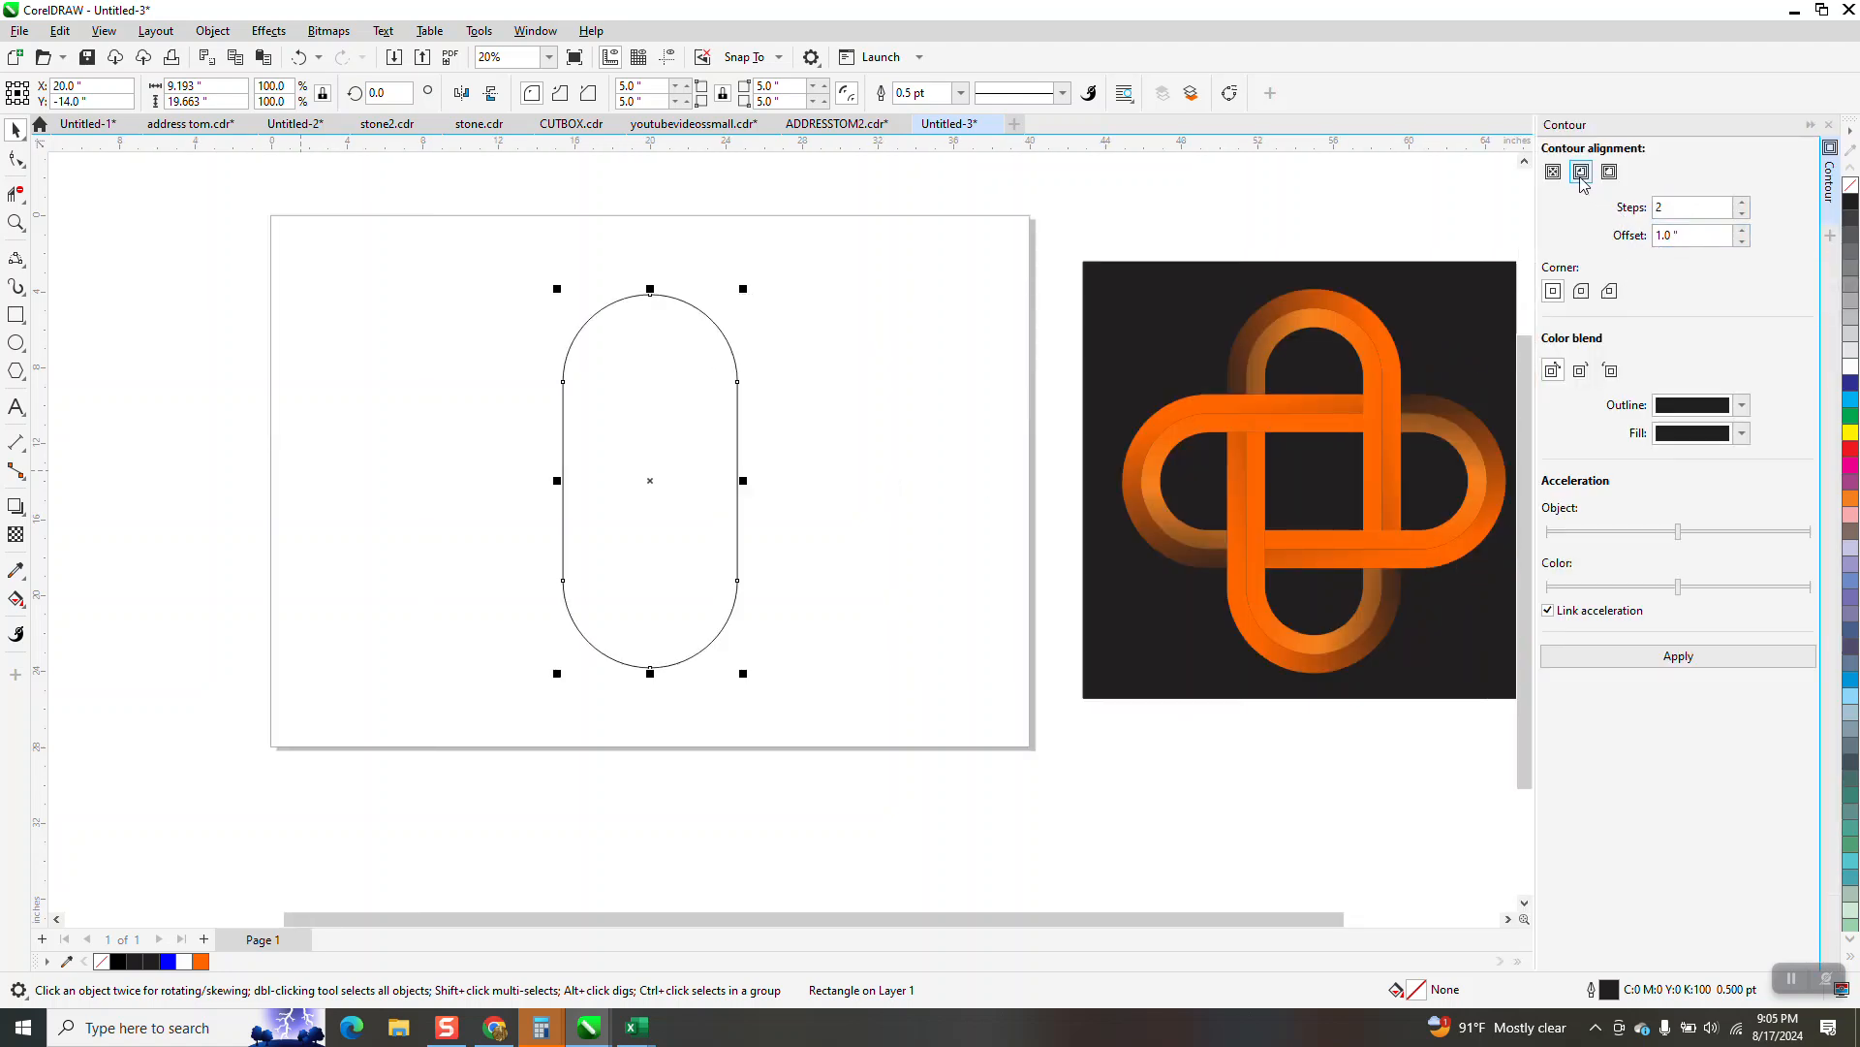
pyautogui.click(1662, 656)
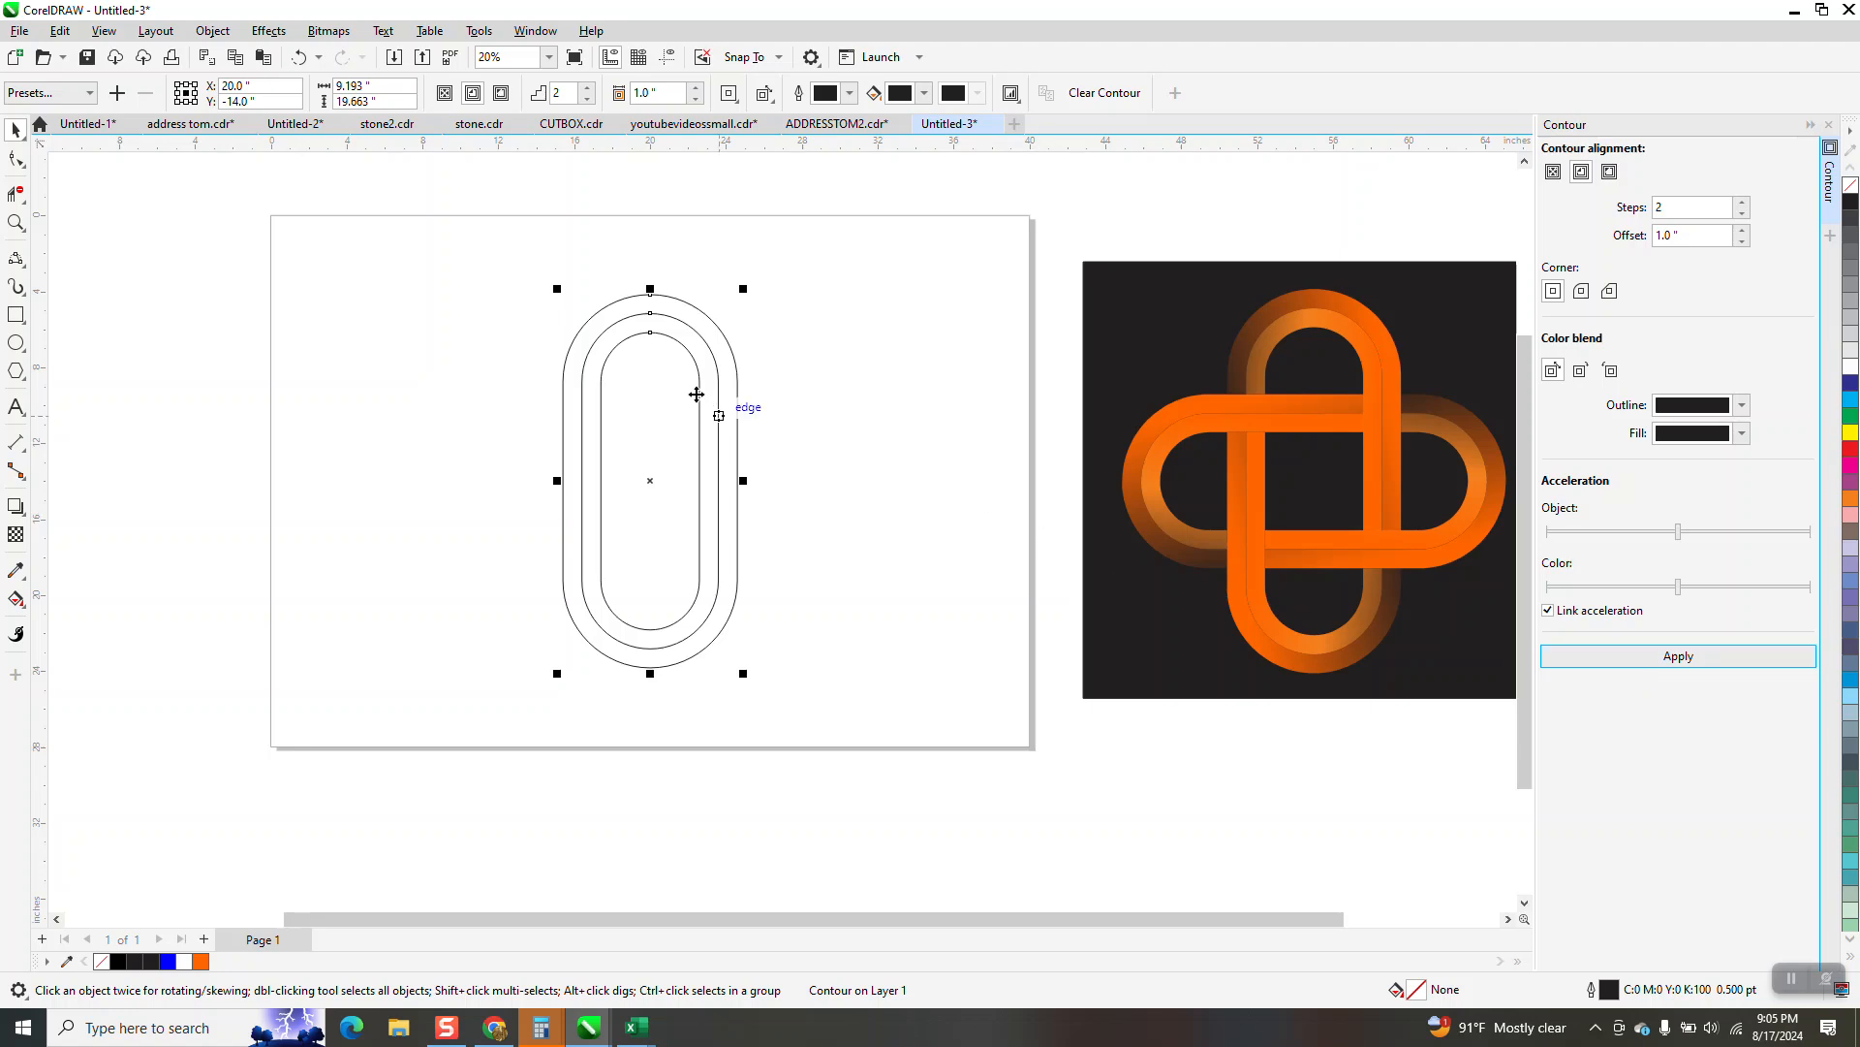
# Break the contour apart and make a copy of all its rings rotated 90 degrees about the same centre
pyautogui.click(212, 31)
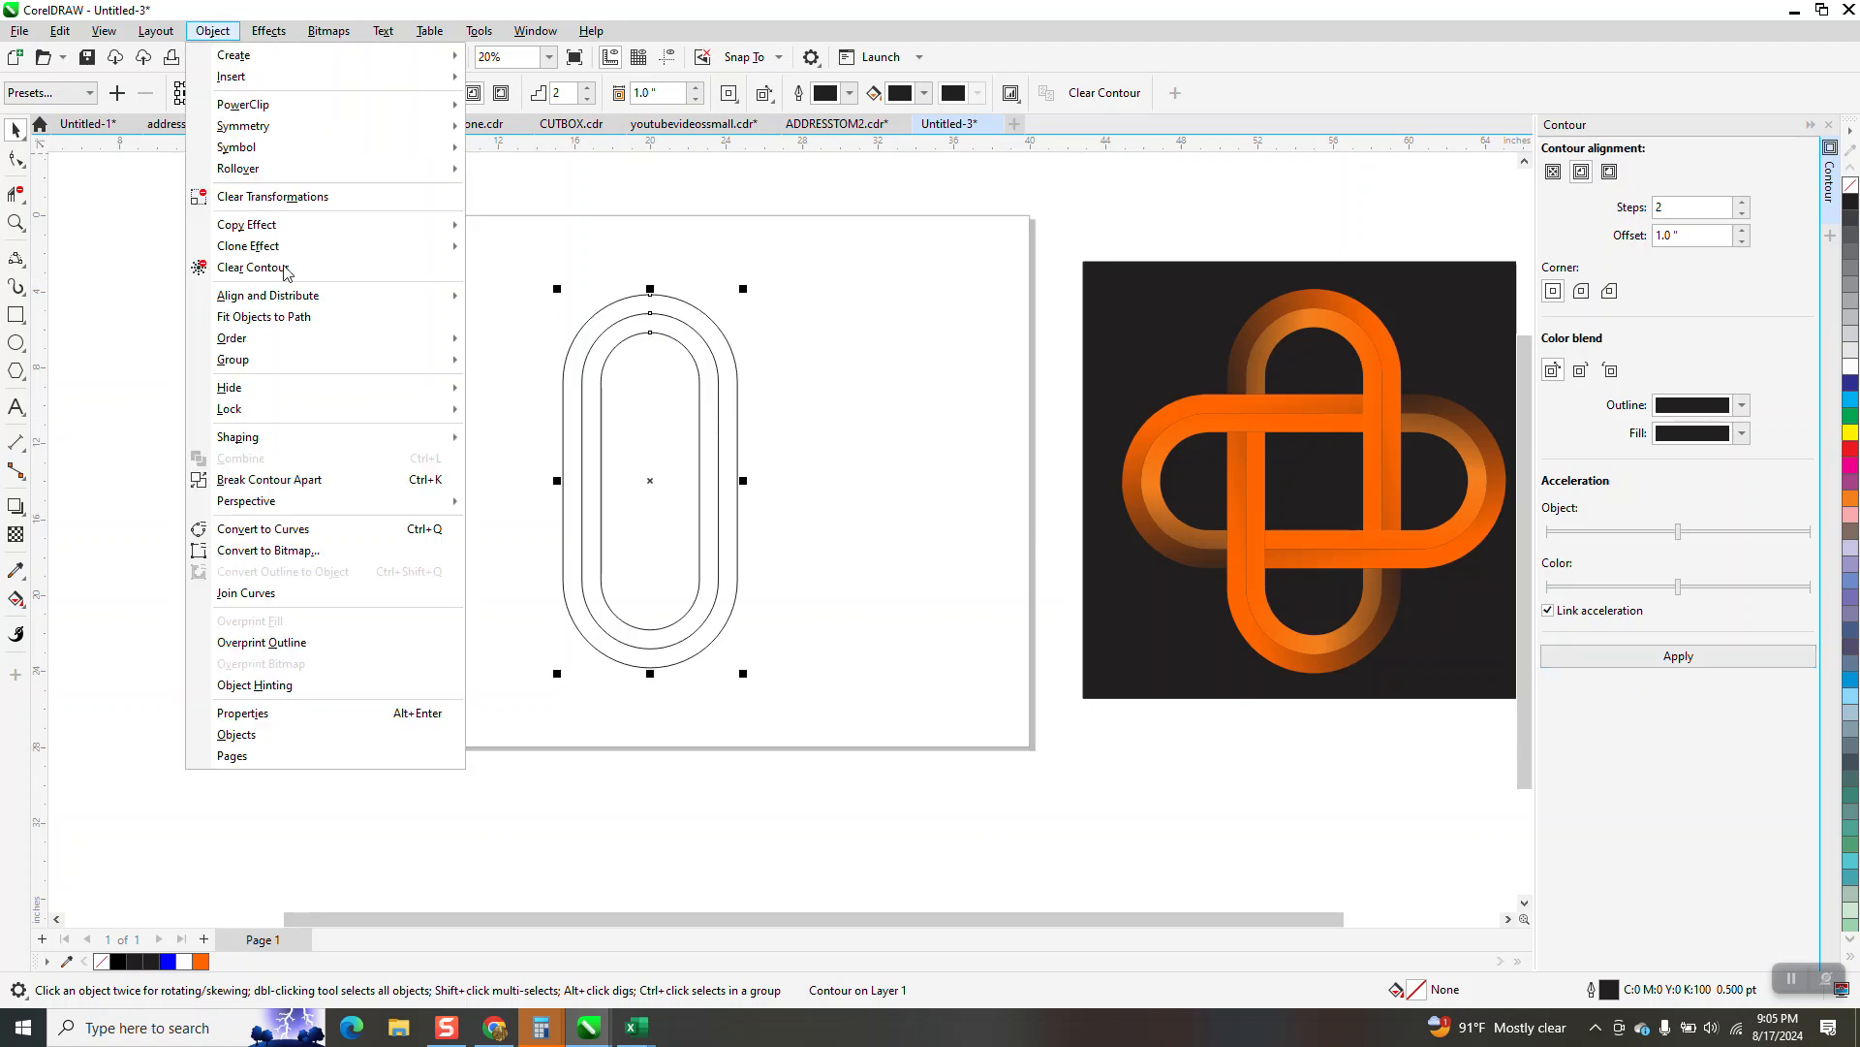
pyautogui.click(329, 480)
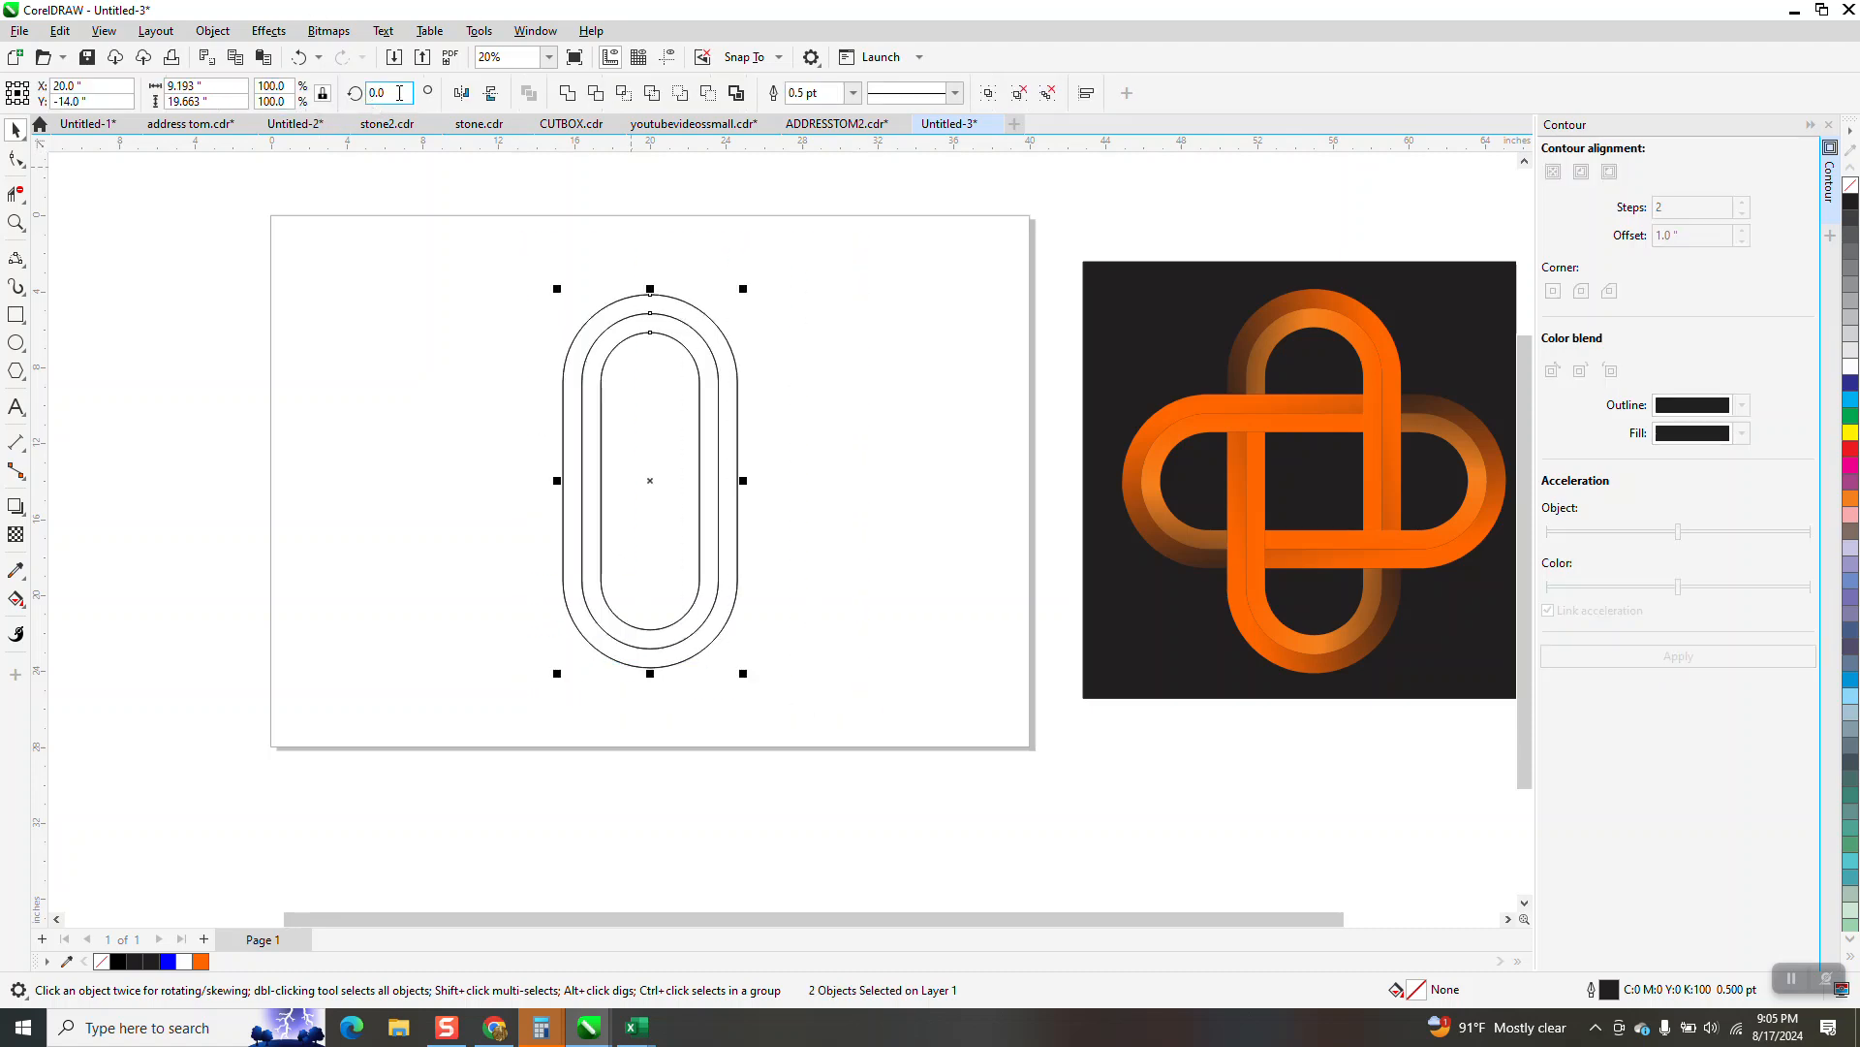
pyautogui.write('90')
pyautogui.press('Return')
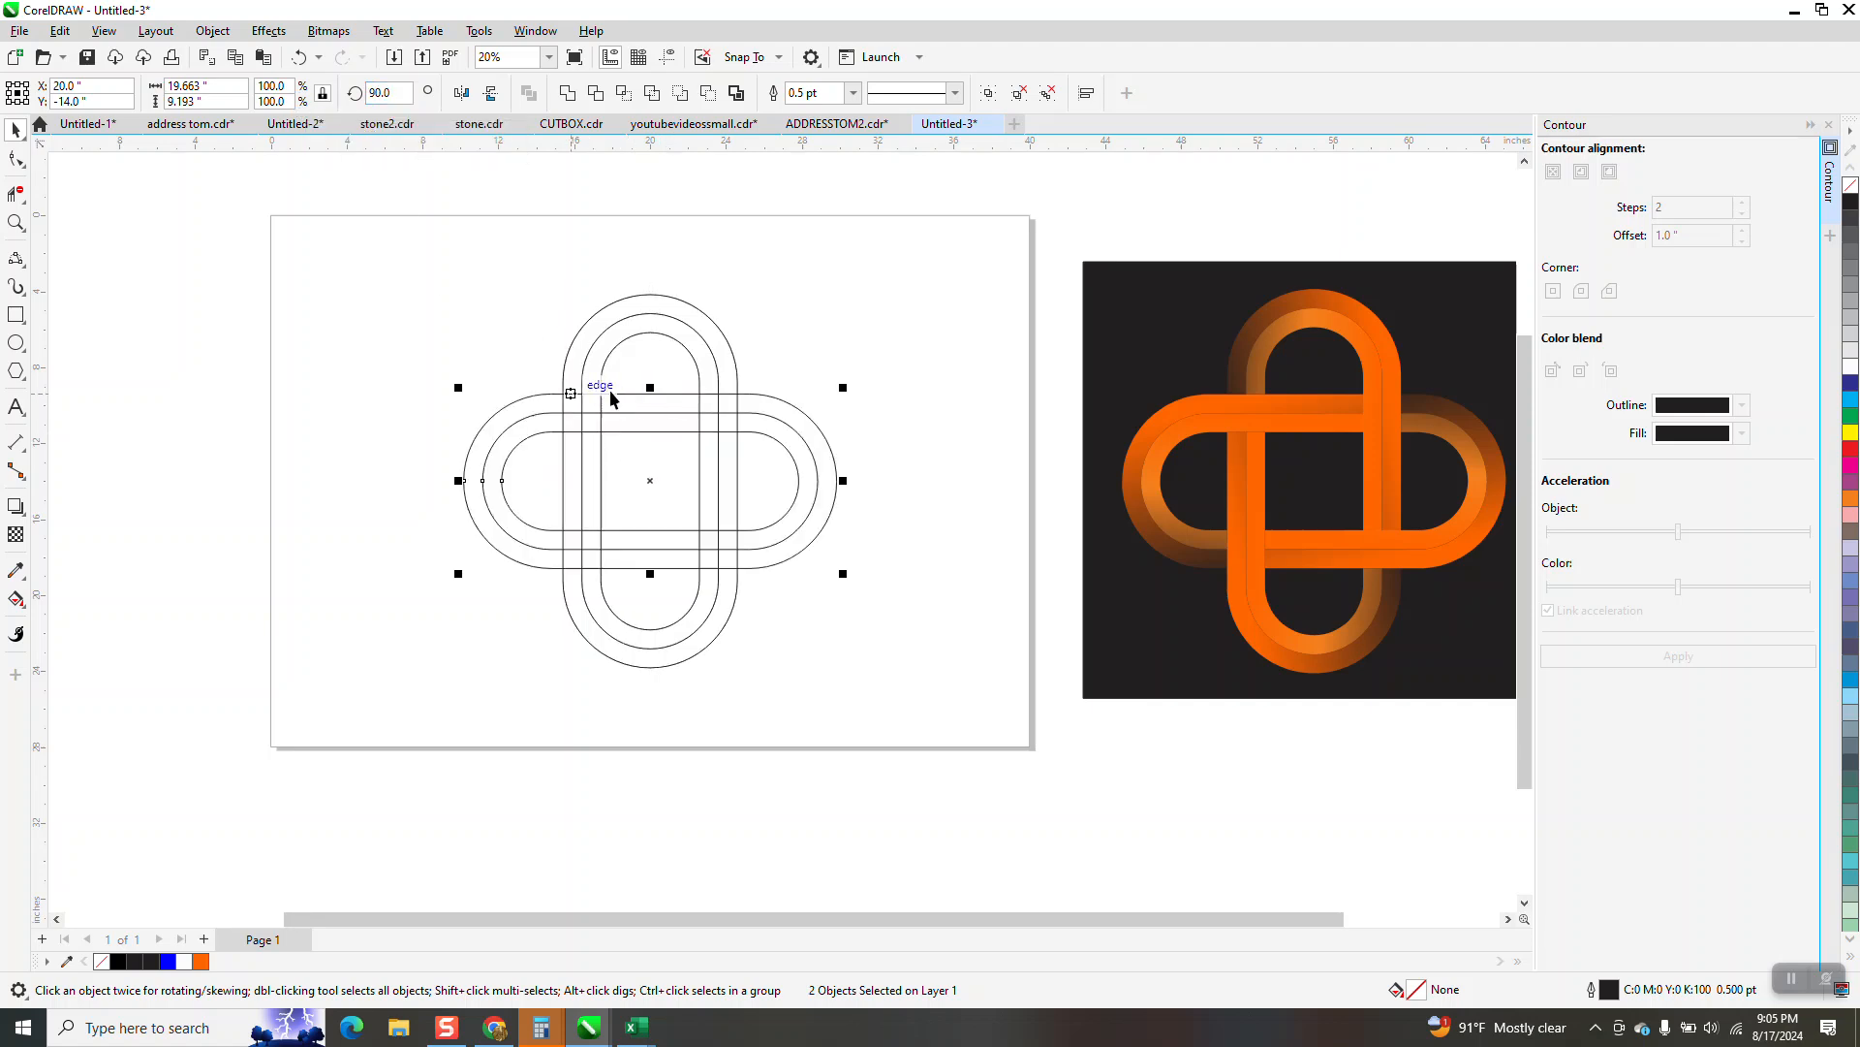
# Delete the vertical line segments that cross the horizontal band at its upper-left overlap using virtual segment delete
pyautogui.moveTo(442, 339); pyautogui.dragTo(930, 492)
pyautogui.click(15, 194)
pyautogui.moveTo(647, 552); pyautogui.dragTo(932, 564)
pyautogui.scroll(-3, 615, 427)
pyautogui.scroll(-2, 627, 427)
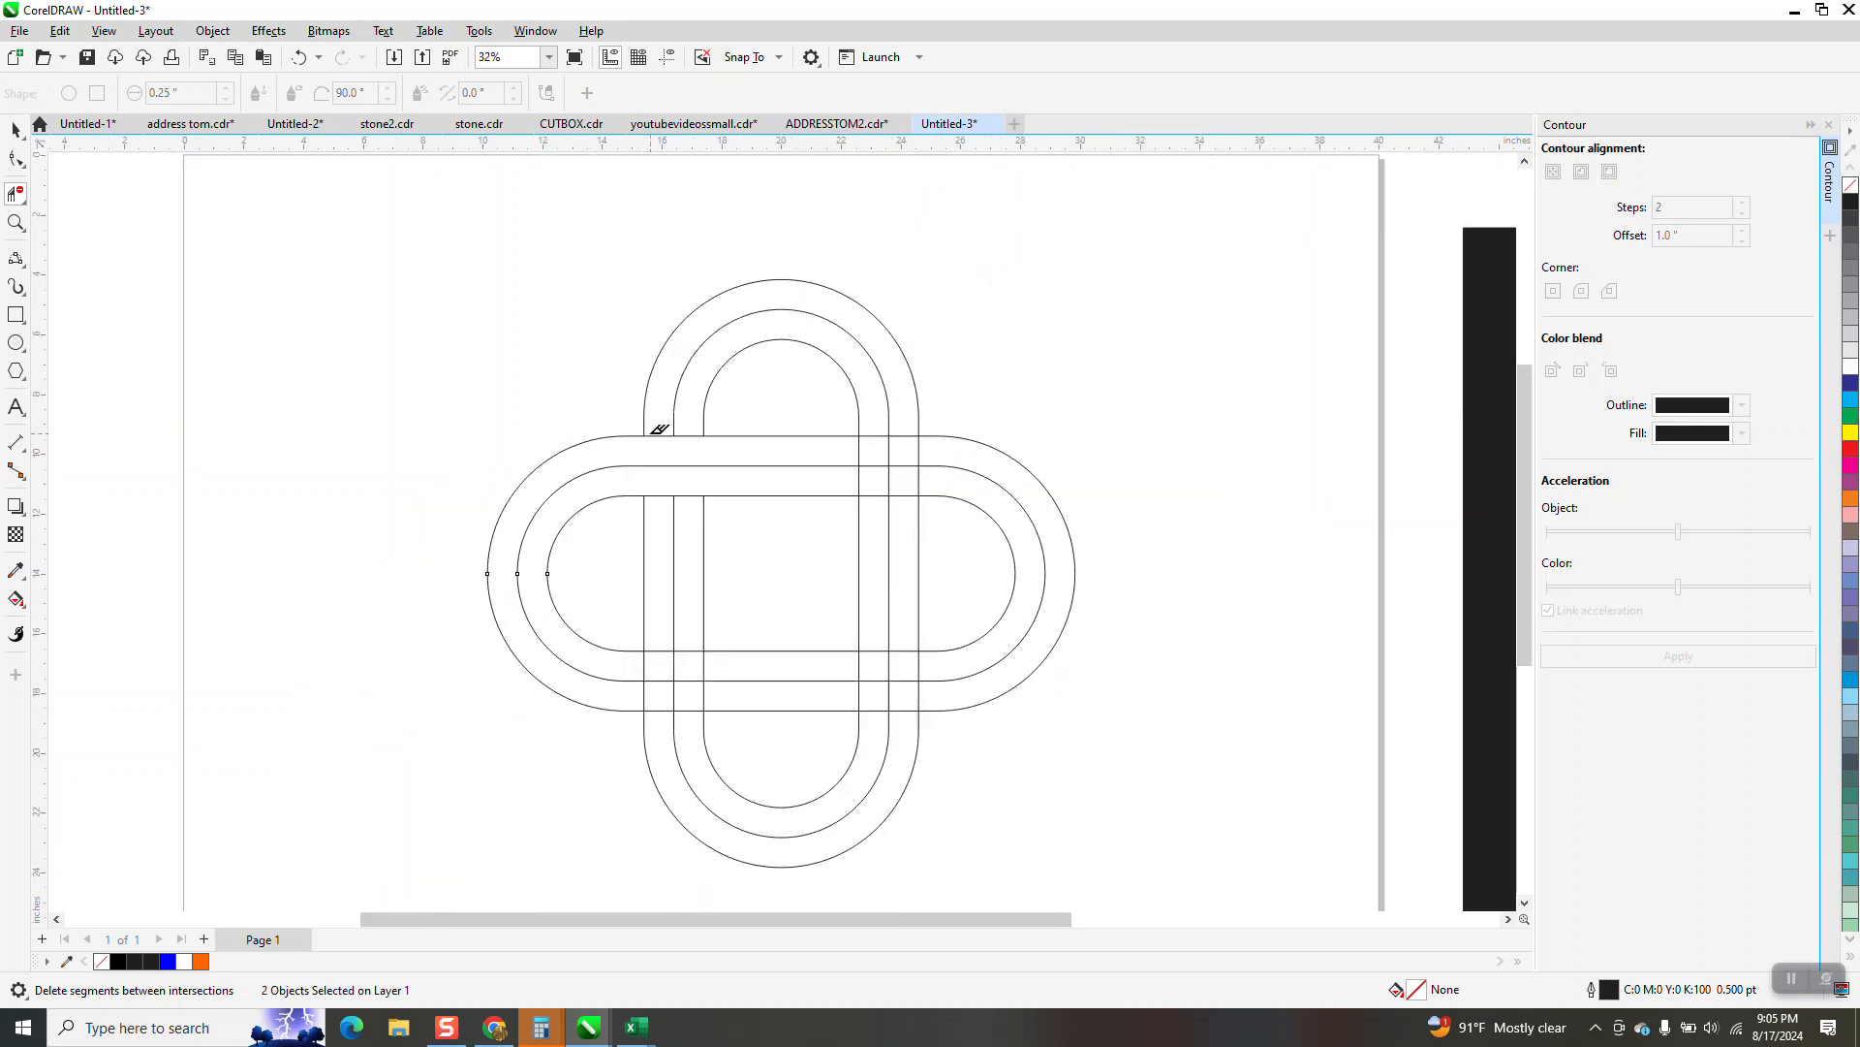
# Set the document's nudge distance to 10 inches
pyautogui.click(15, 128)
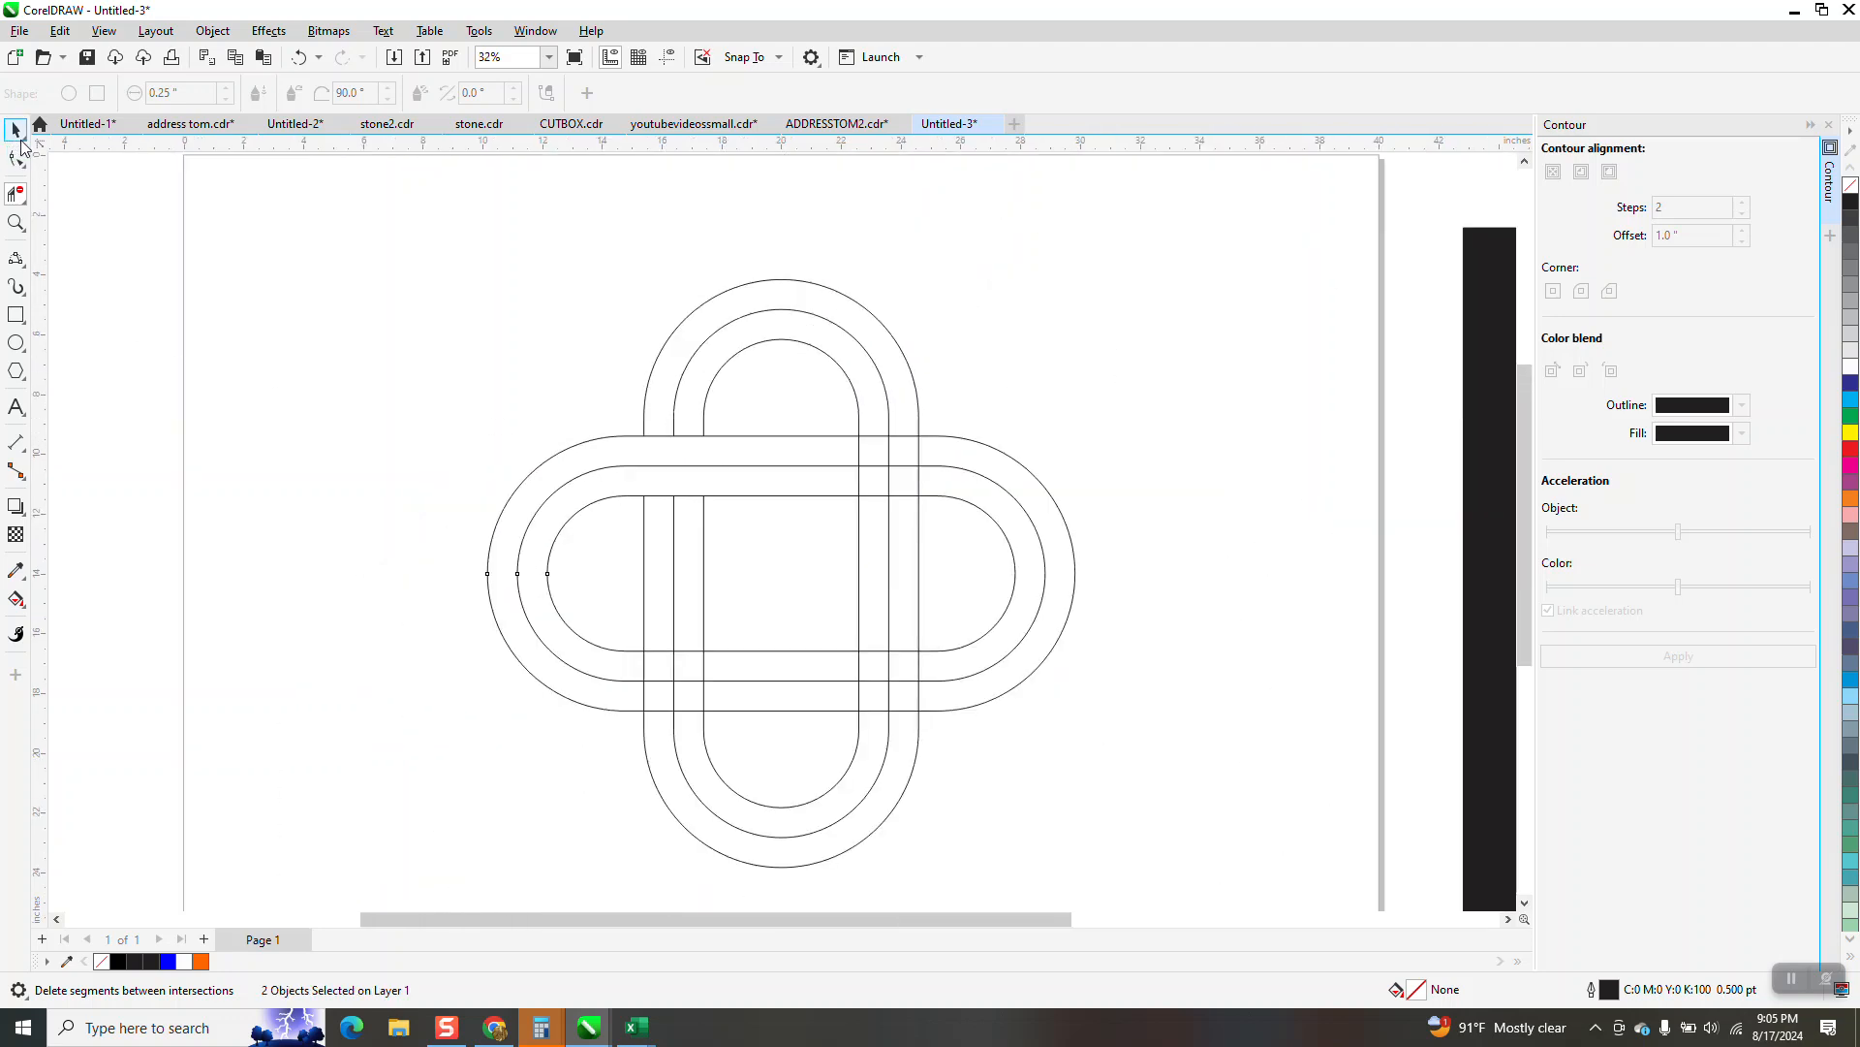
pyautogui.click(797, 227)
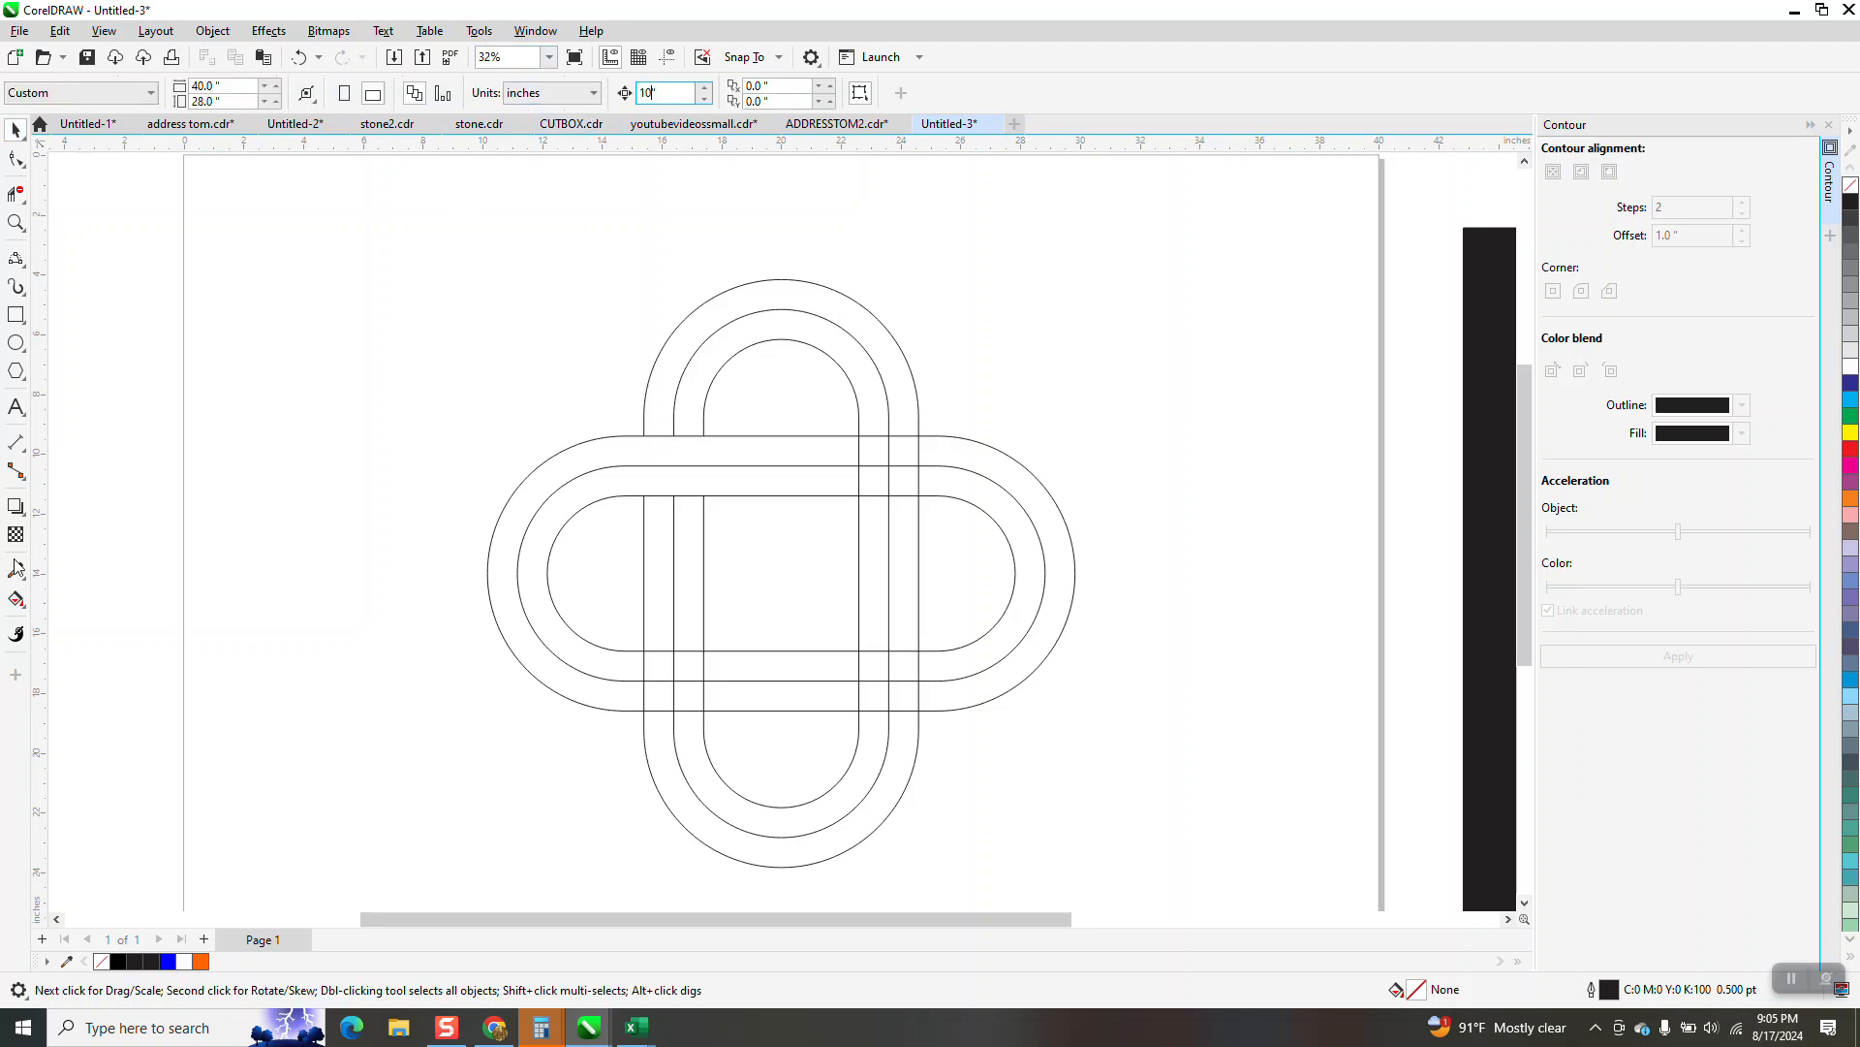
pyautogui.click(627, 465)
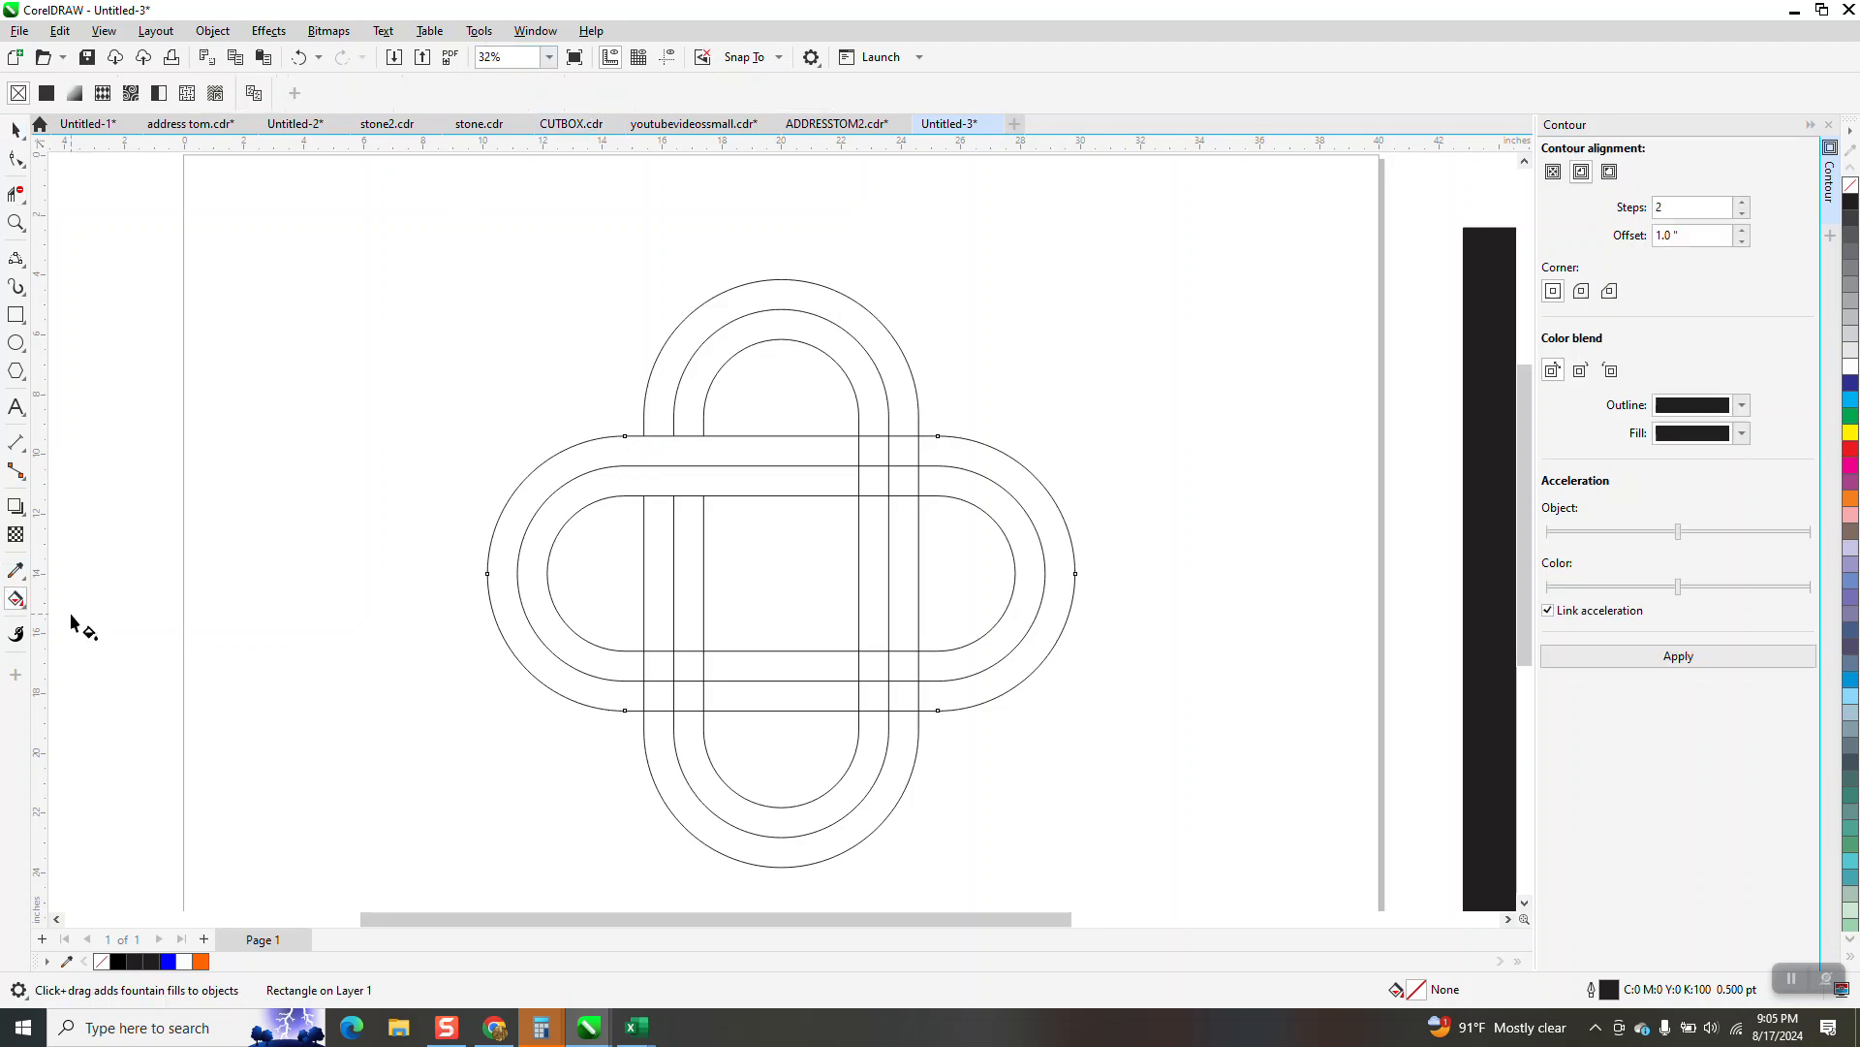
# Smart-fill the outer band of the left loop with blue and move the new piece 20 inches left
pyautogui.click(24, 615)
pyautogui.click(77, 622)
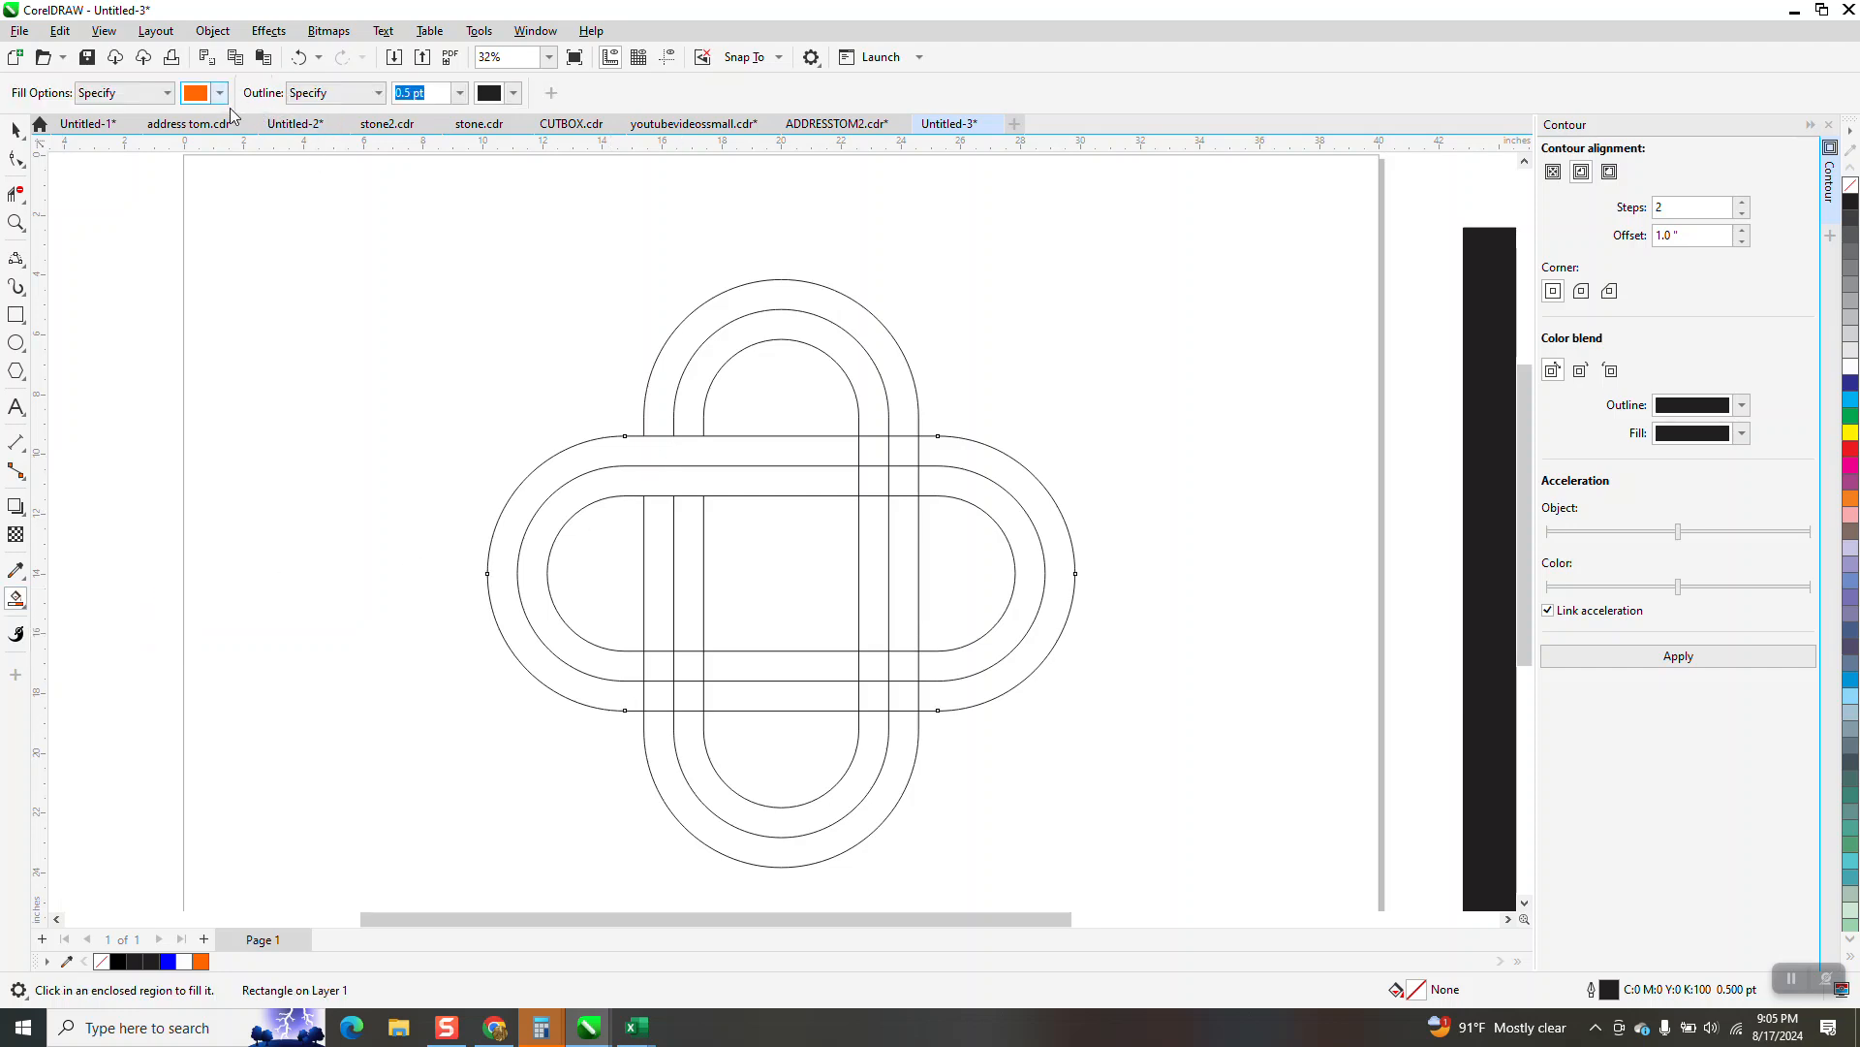
pyautogui.click(220, 93)
pyautogui.click(278, 215)
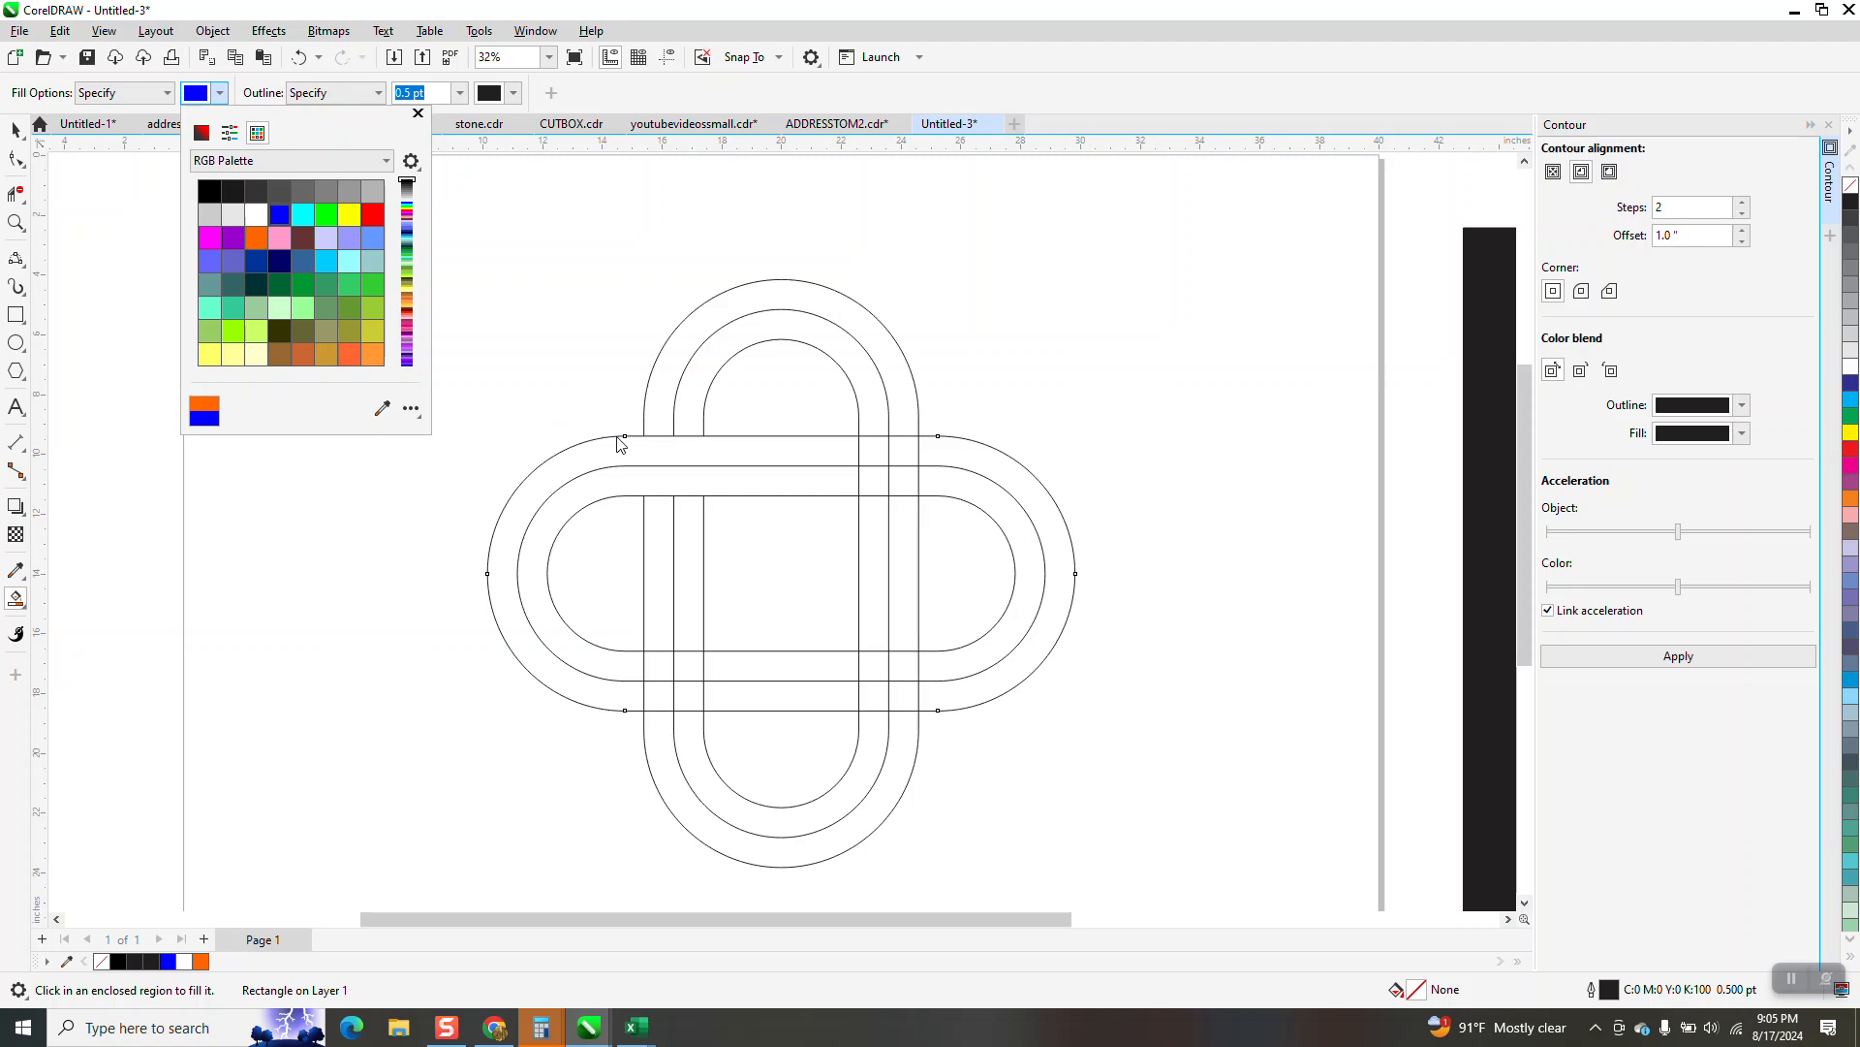
pyautogui.click(632, 446)
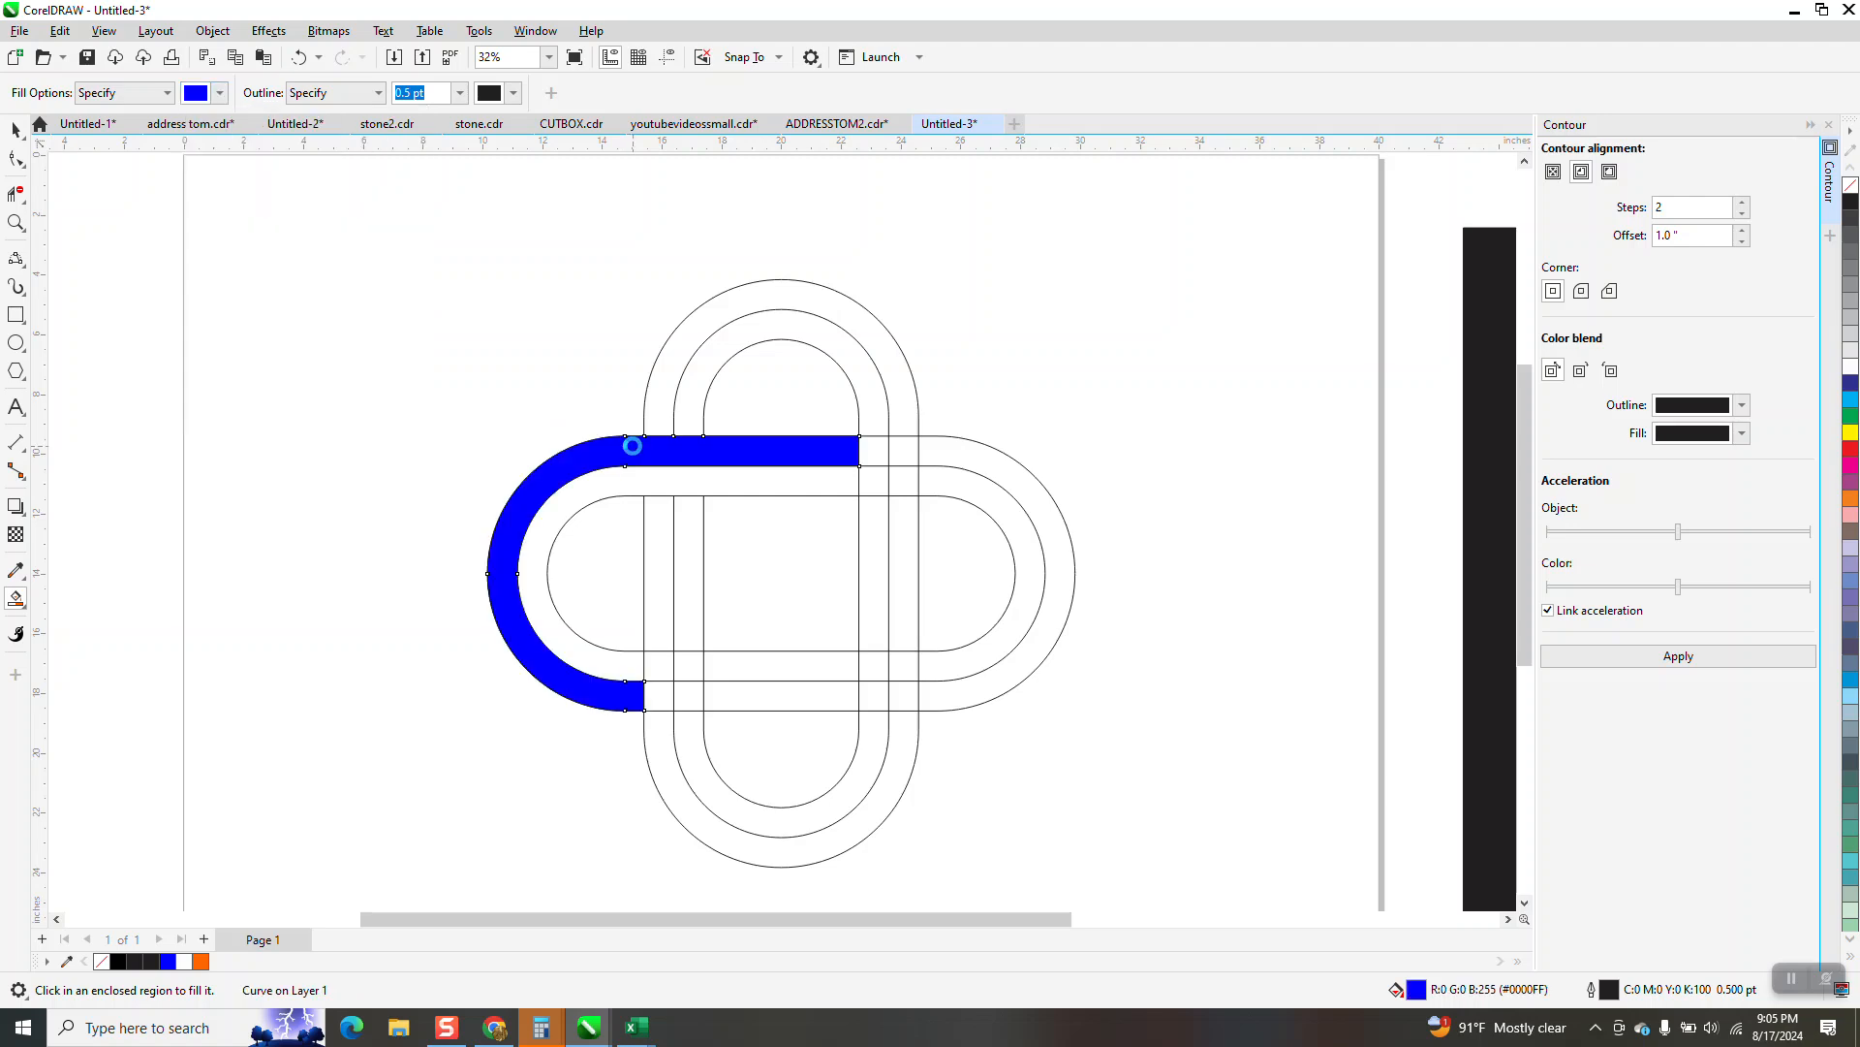
pyautogui.press('Left')
# Smart-fill the inner band of the left loop with the same blue and move that piece 20 inches left
pyautogui.press('Left')
pyautogui.click(650, 478)
pyautogui.press('Left')
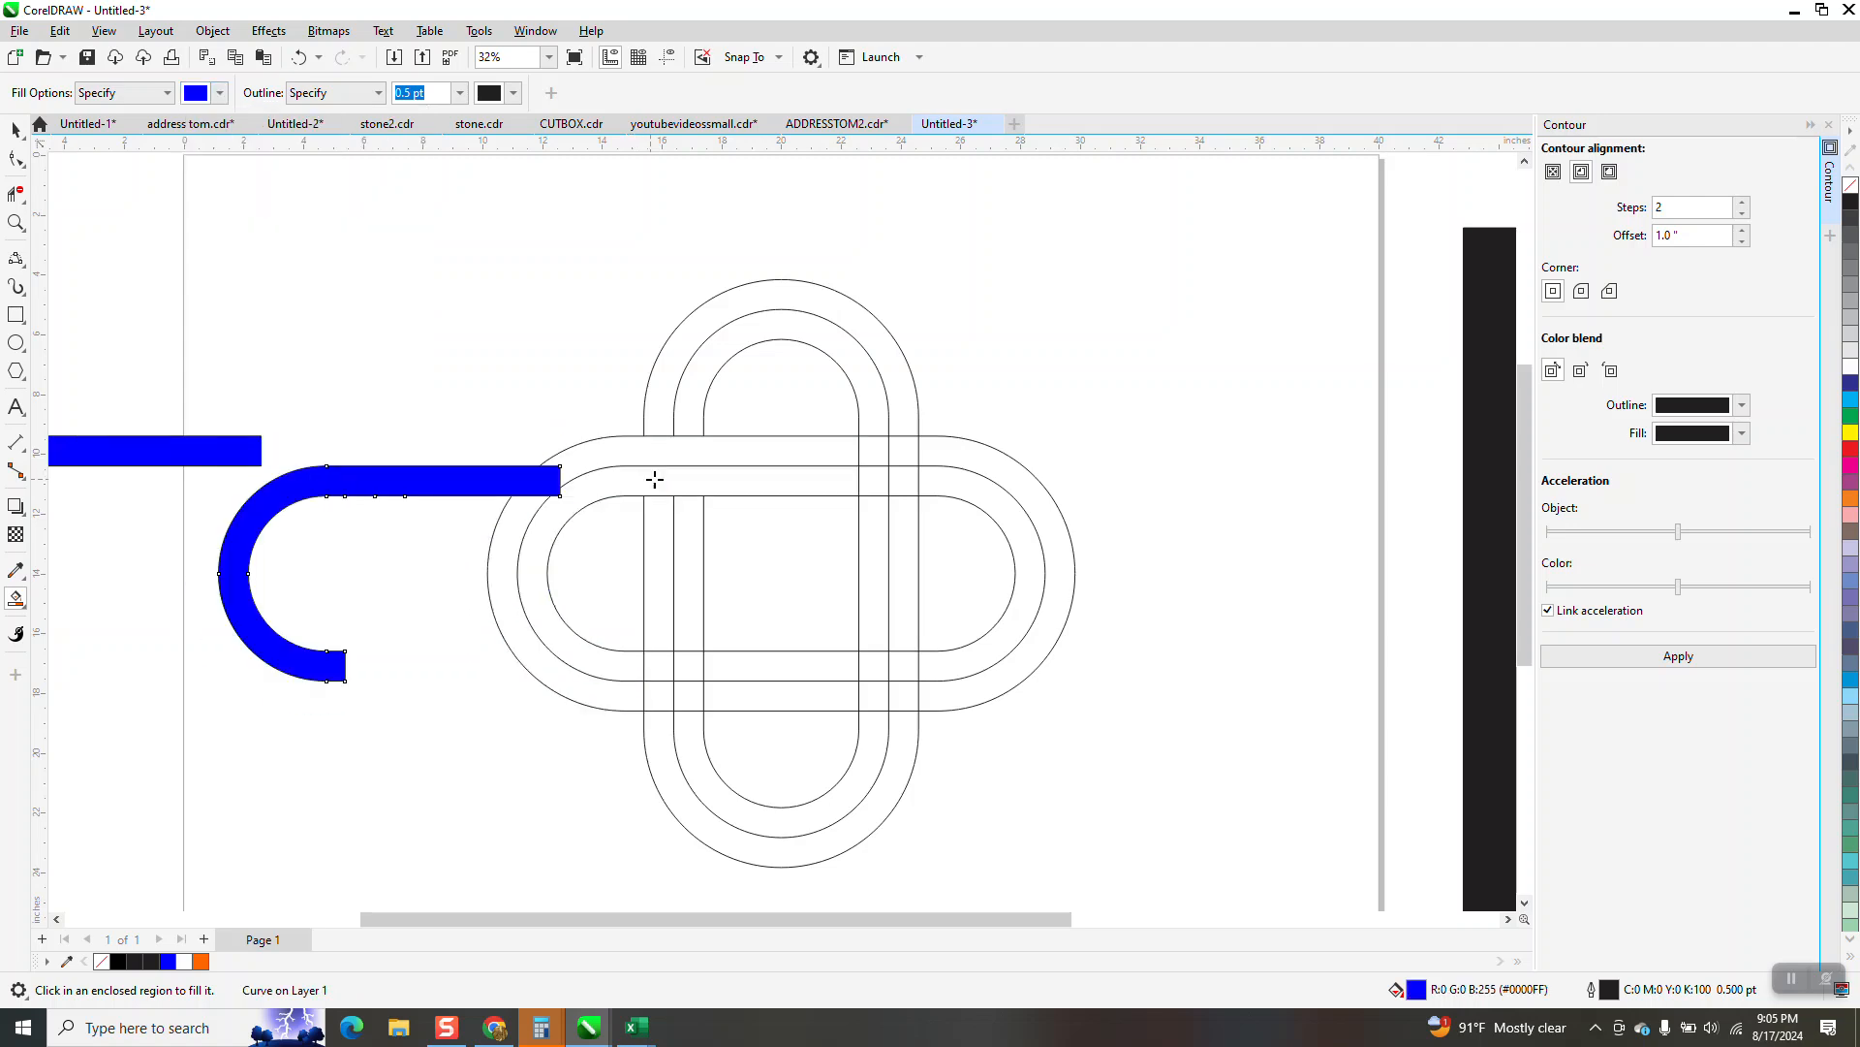
pyautogui.press('Left')
# Move the complete outline drawing straight up, clear of the page
pyautogui.click(15, 129)
pyautogui.moveTo(1114, 910); pyautogui.dragTo(1146, 868)
pyautogui.press('Up')
pyautogui.press('Up')
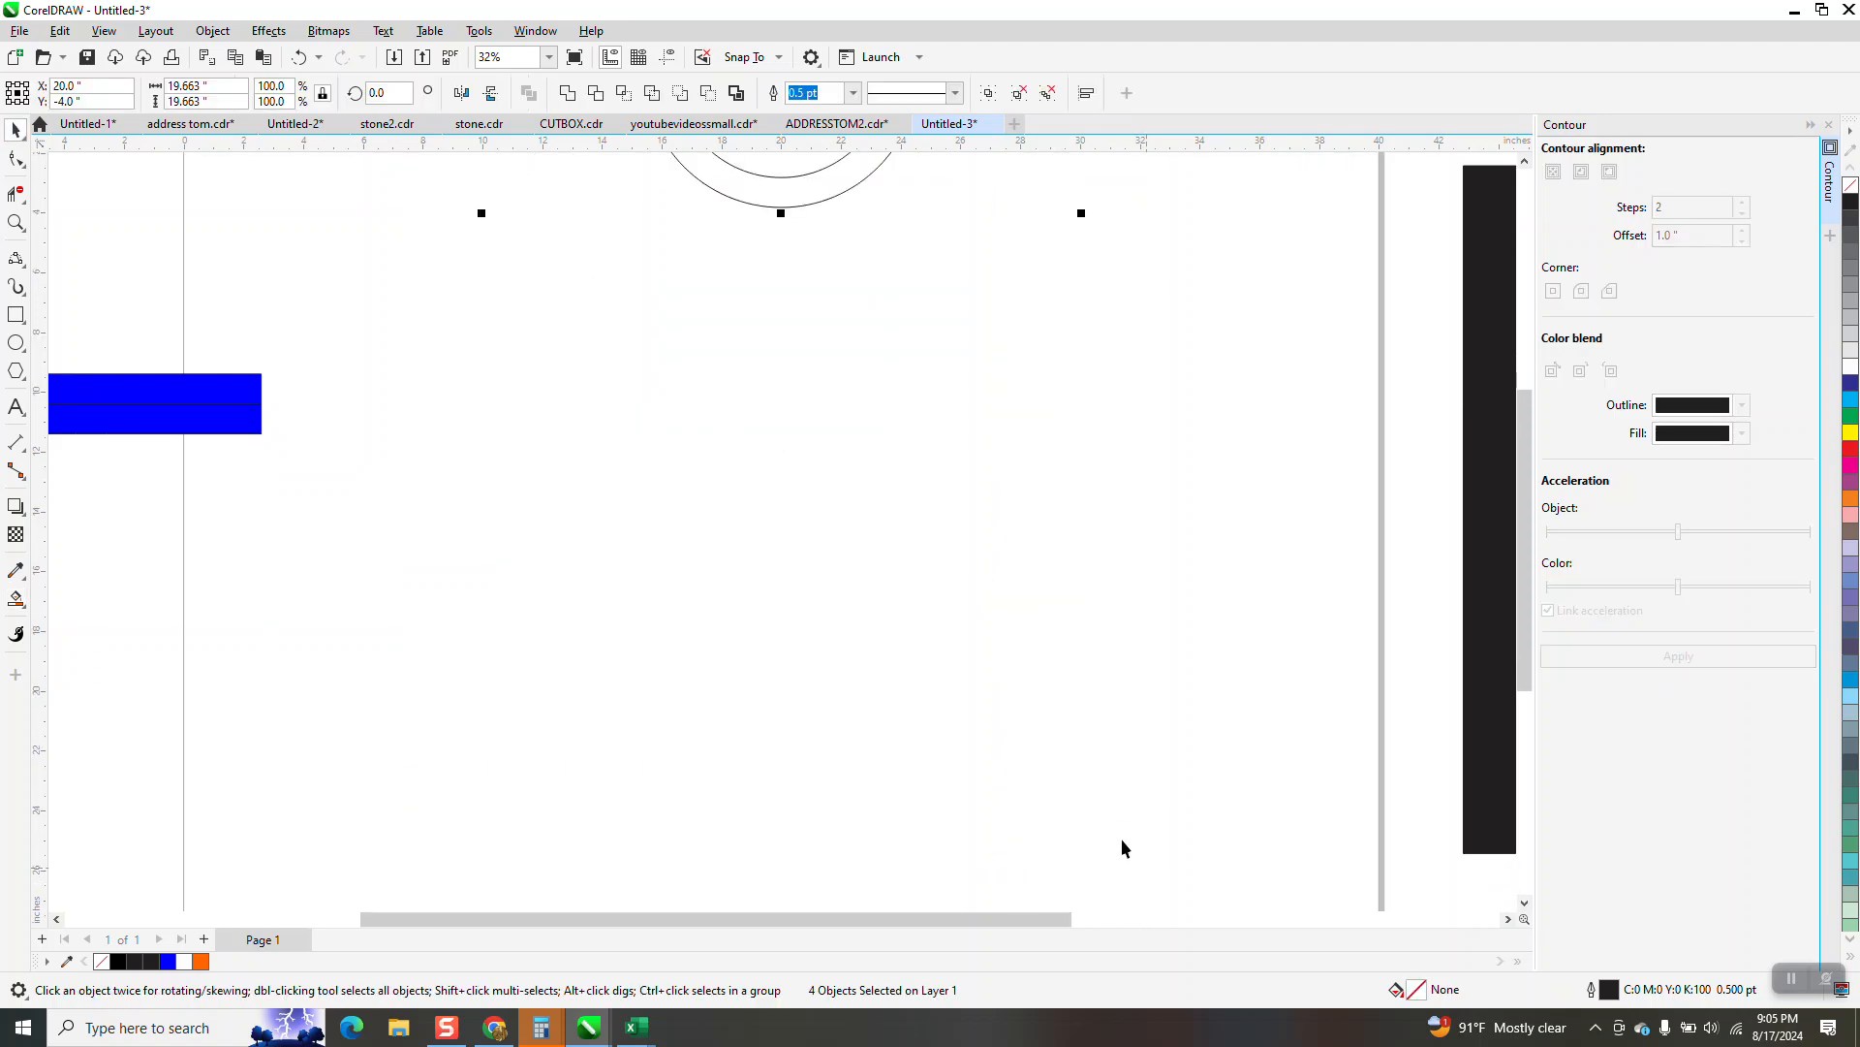
# Move the two blue band pieces 20 inches right, back onto the page
pyautogui.scroll(-2, 1120, 835)
pyautogui.moveTo(419, 528); pyautogui.dragTo(987, 802)
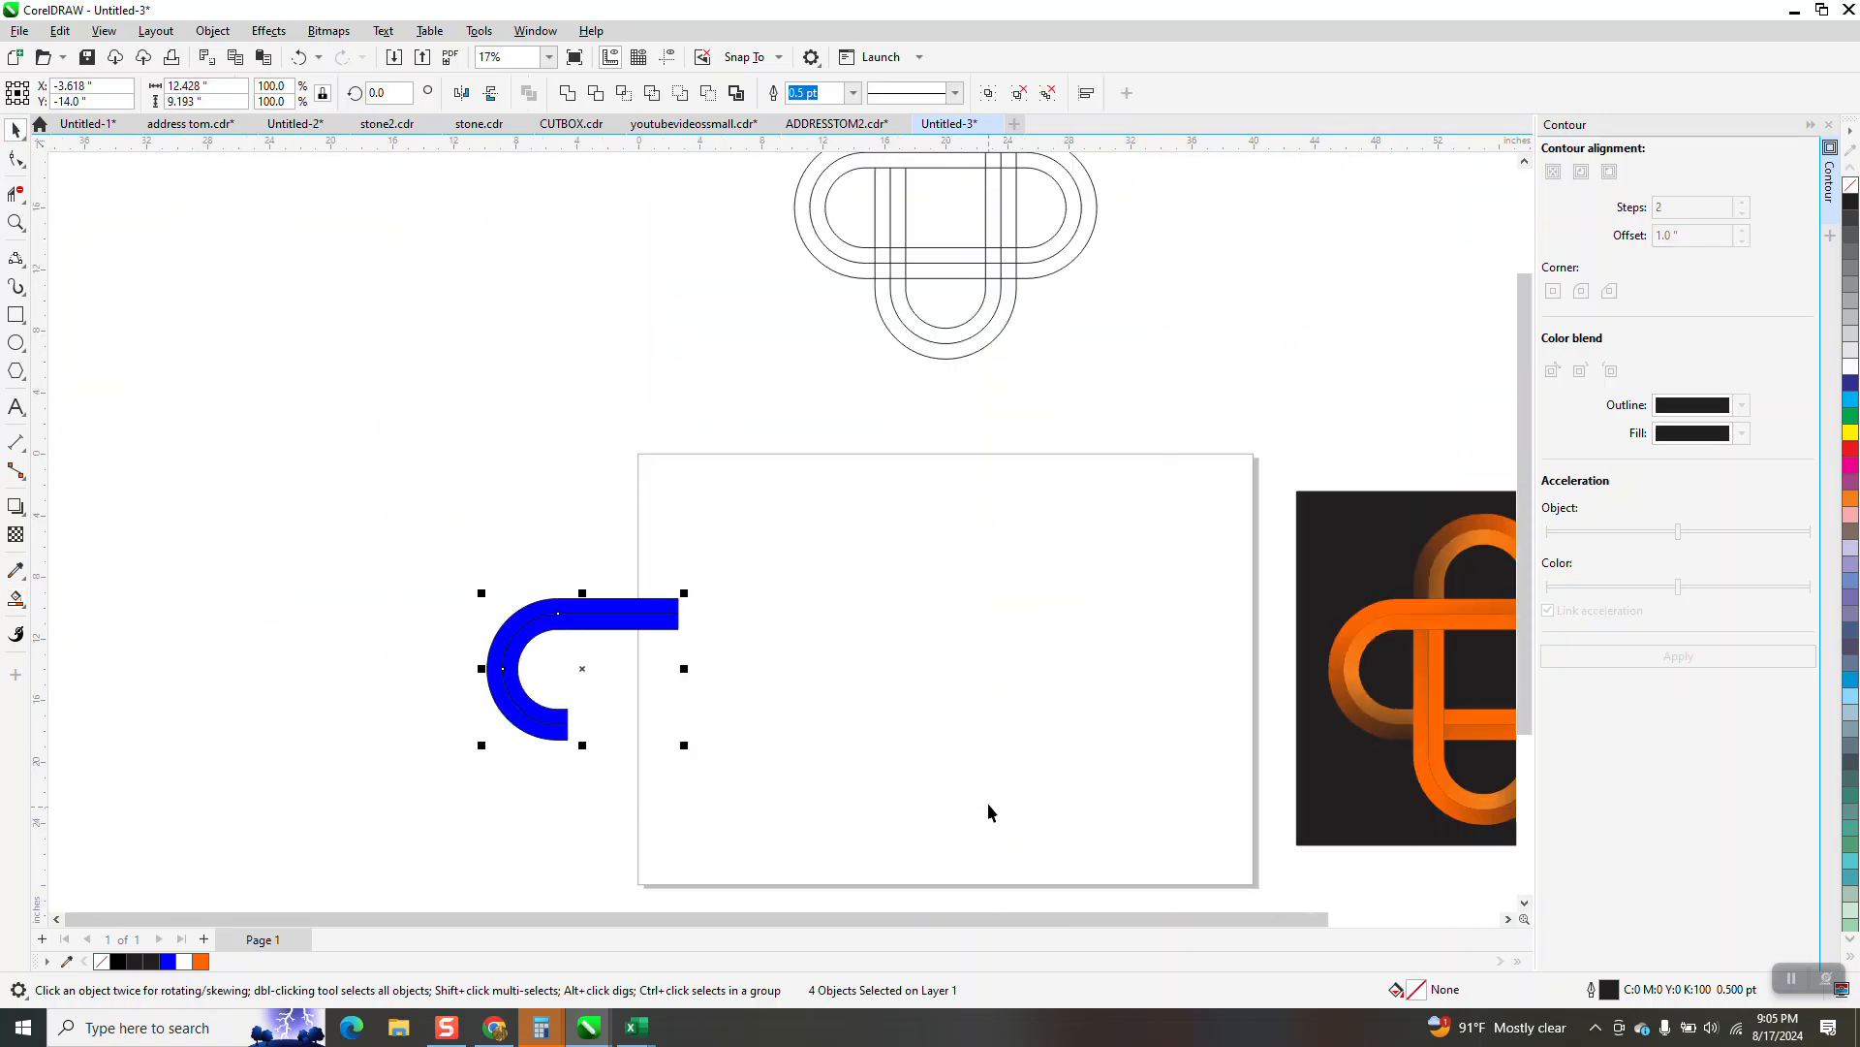
pyautogui.press('Right')
pyautogui.press('Right')
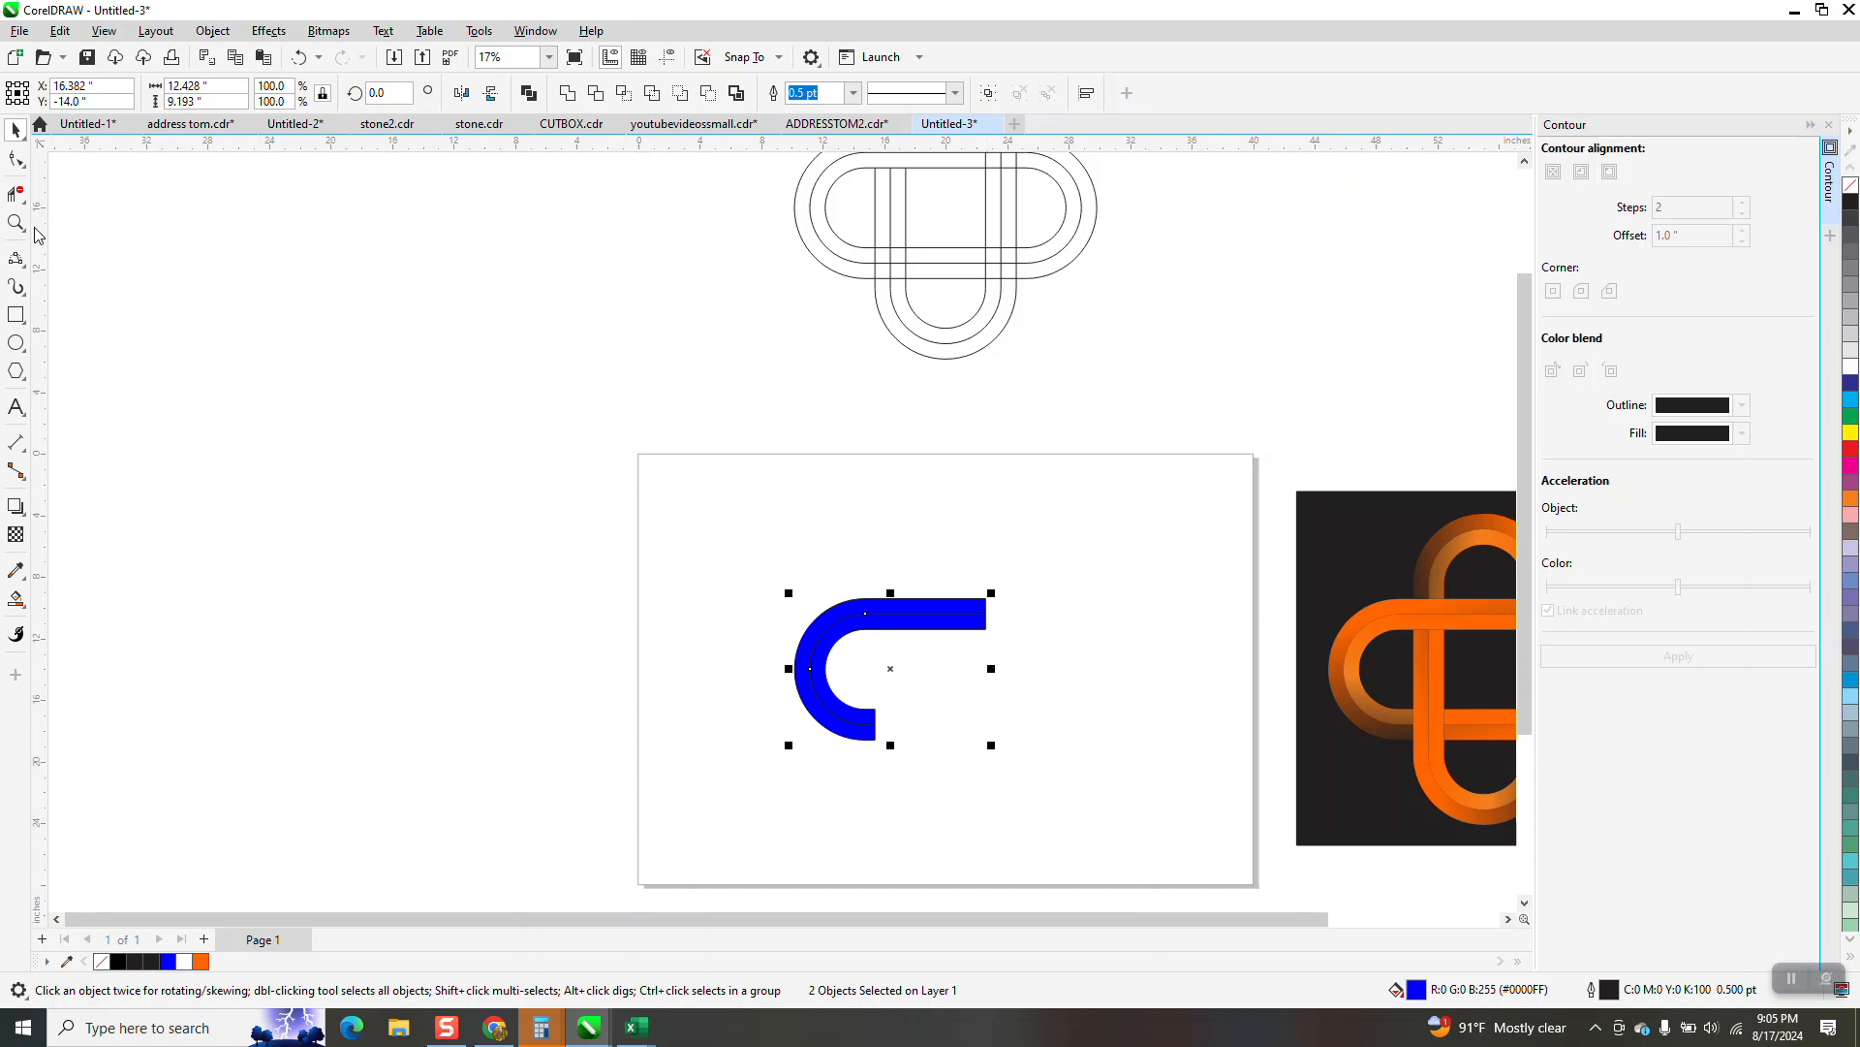
# Apply an interactive fountain fill to the outer band, running from blue to black towards the end of its long straight section
pyautogui.press('z')
pyautogui.moveTo(698, 565); pyautogui.dragTo(1091, 759)
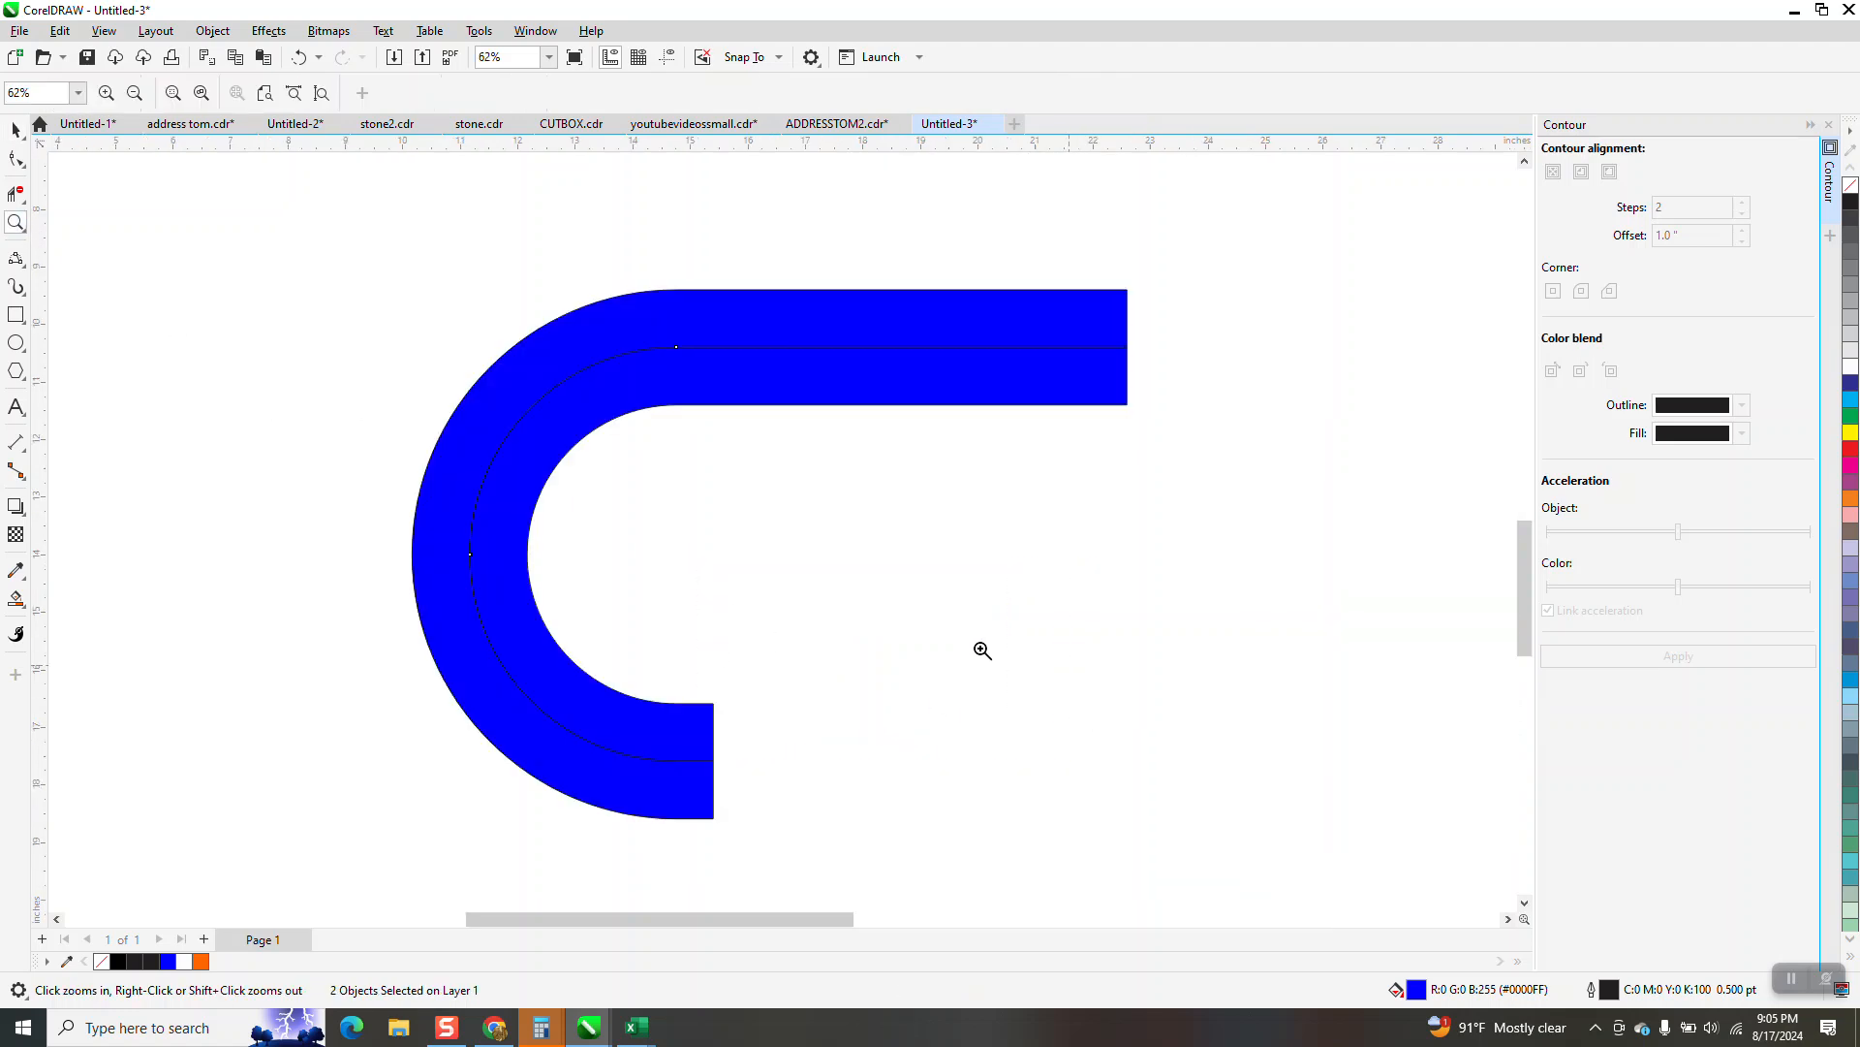
pyautogui.click(19, 132)
pyautogui.click(715, 324)
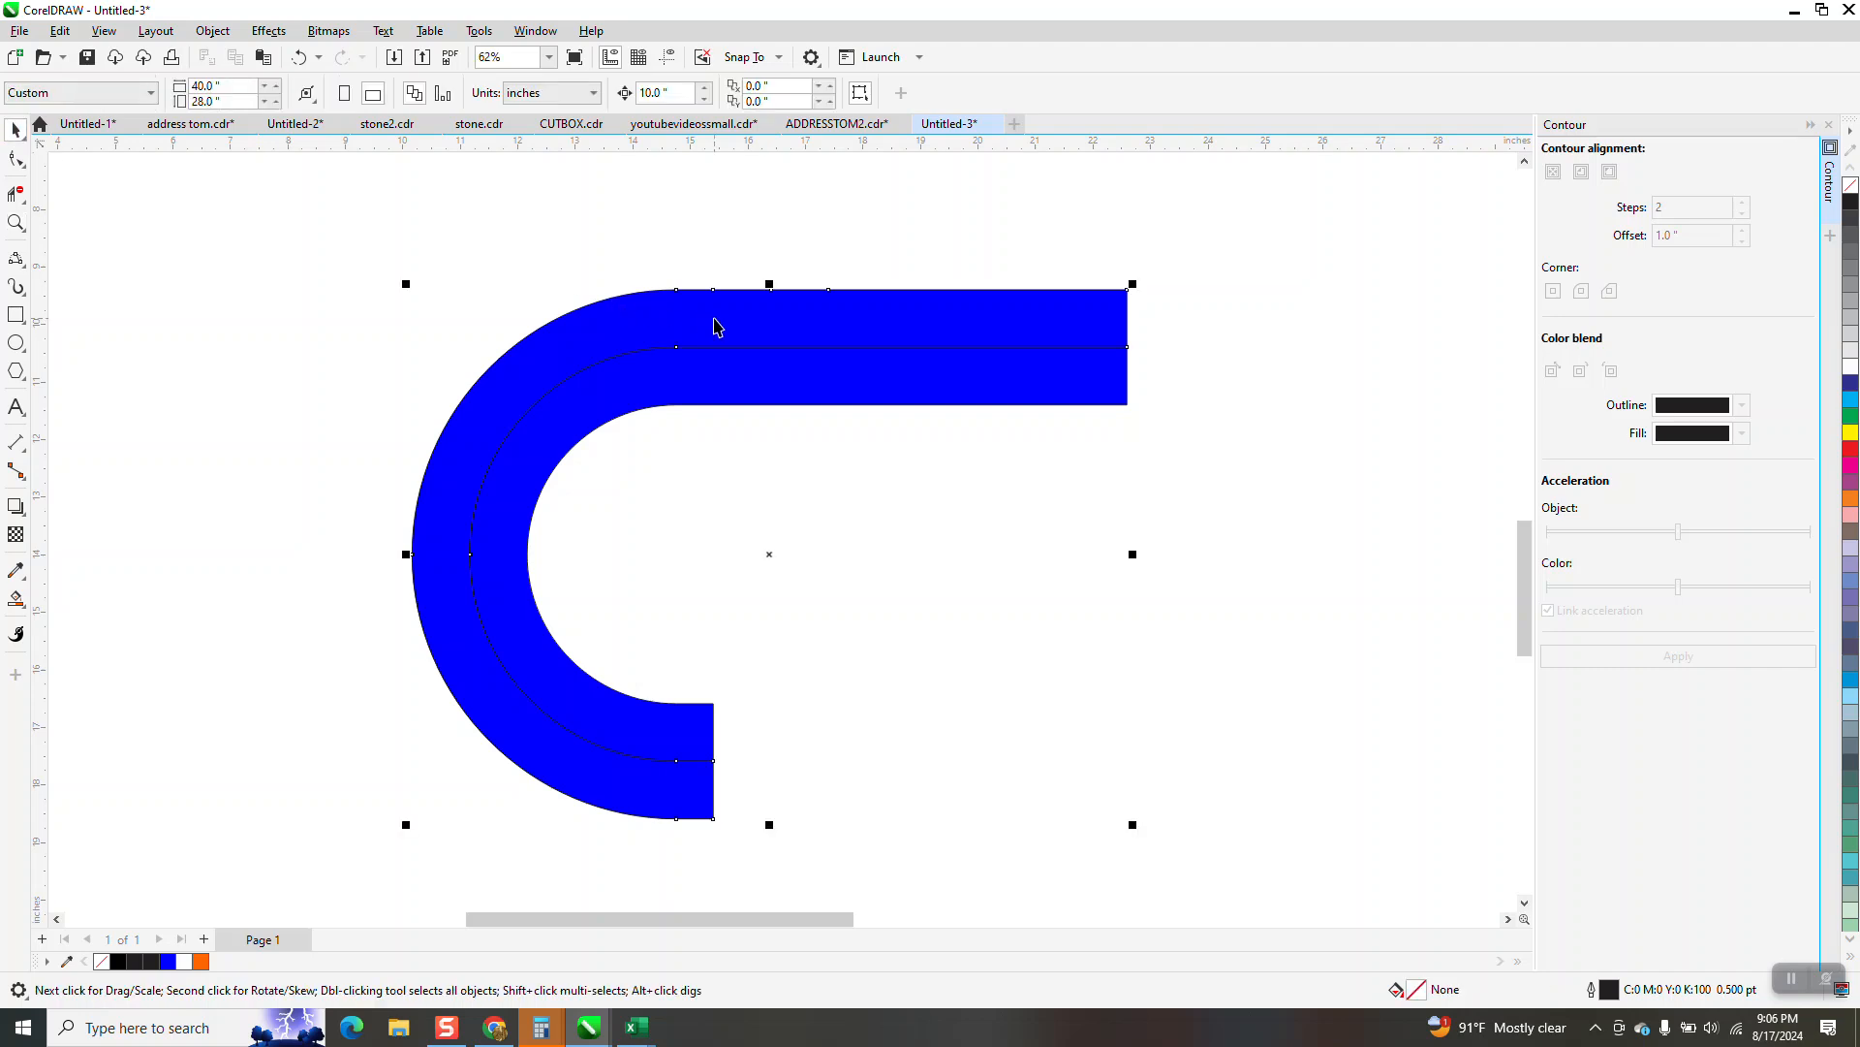
pyautogui.click(26, 615)
pyautogui.click(92, 602)
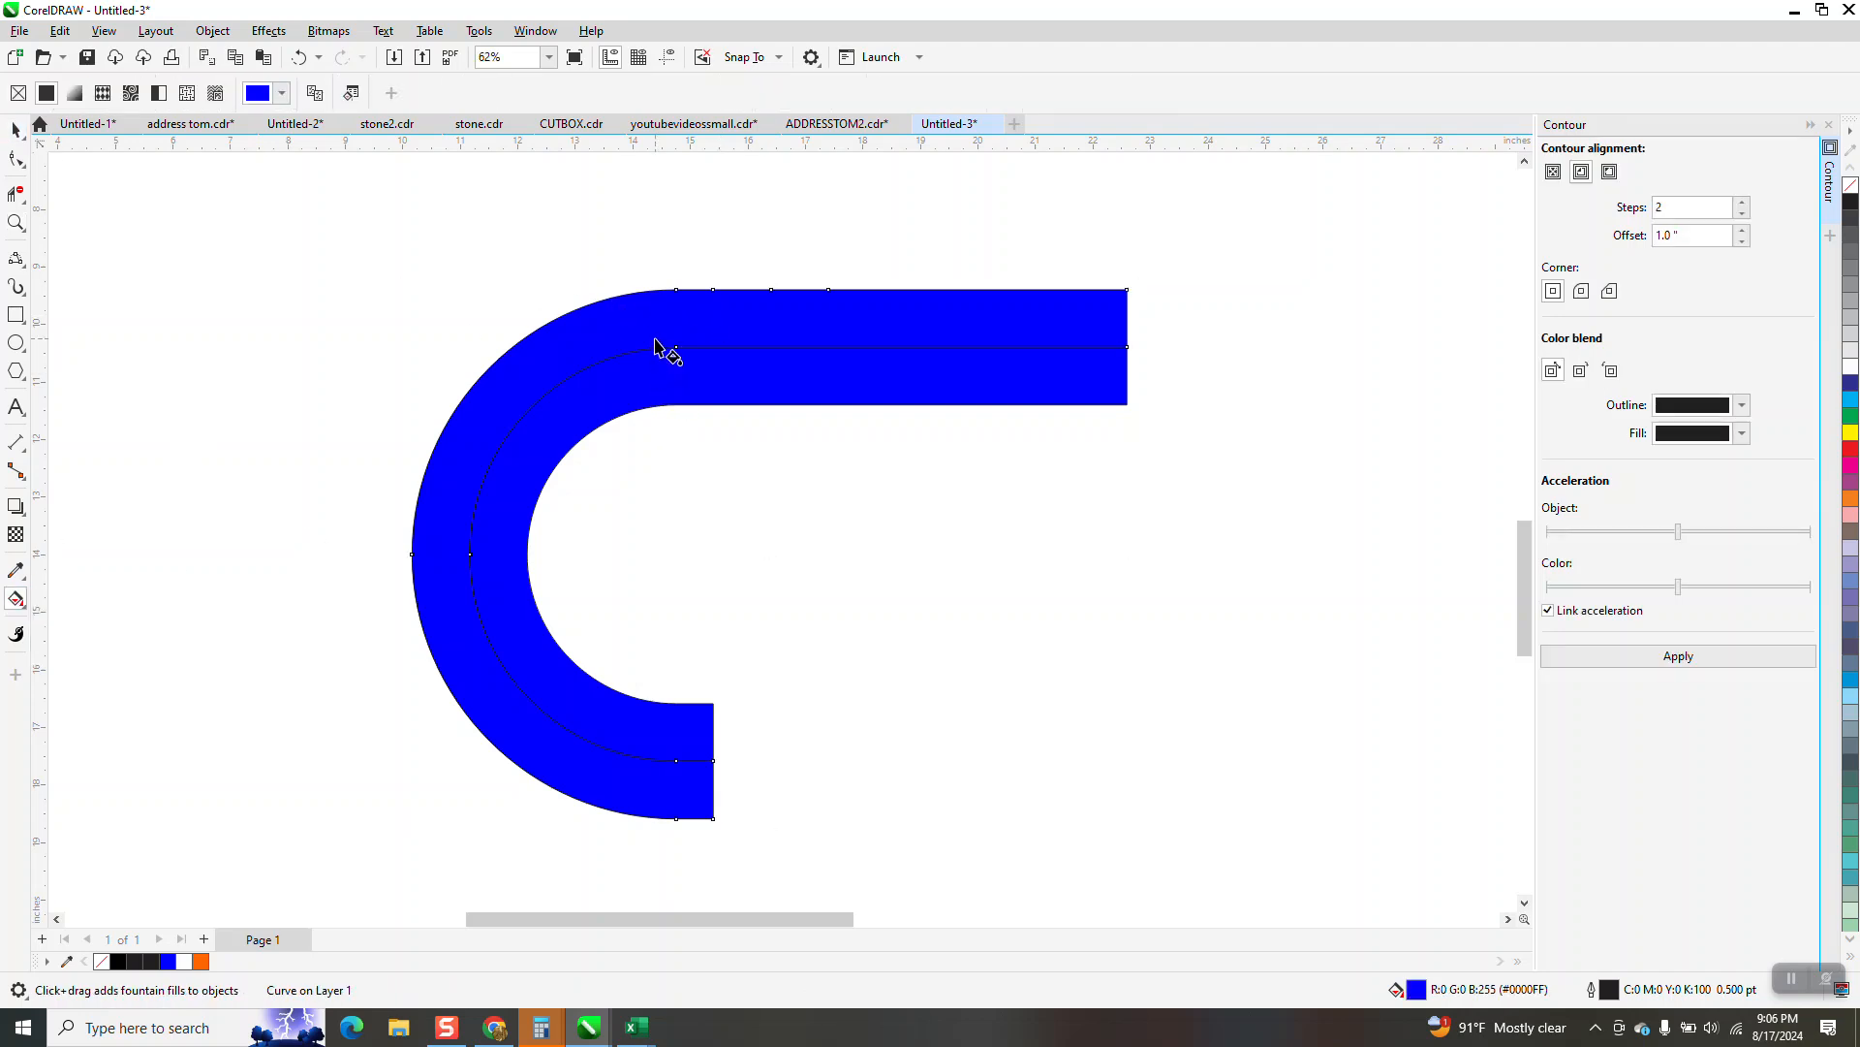
pyautogui.scroll(-2, 673, 702)
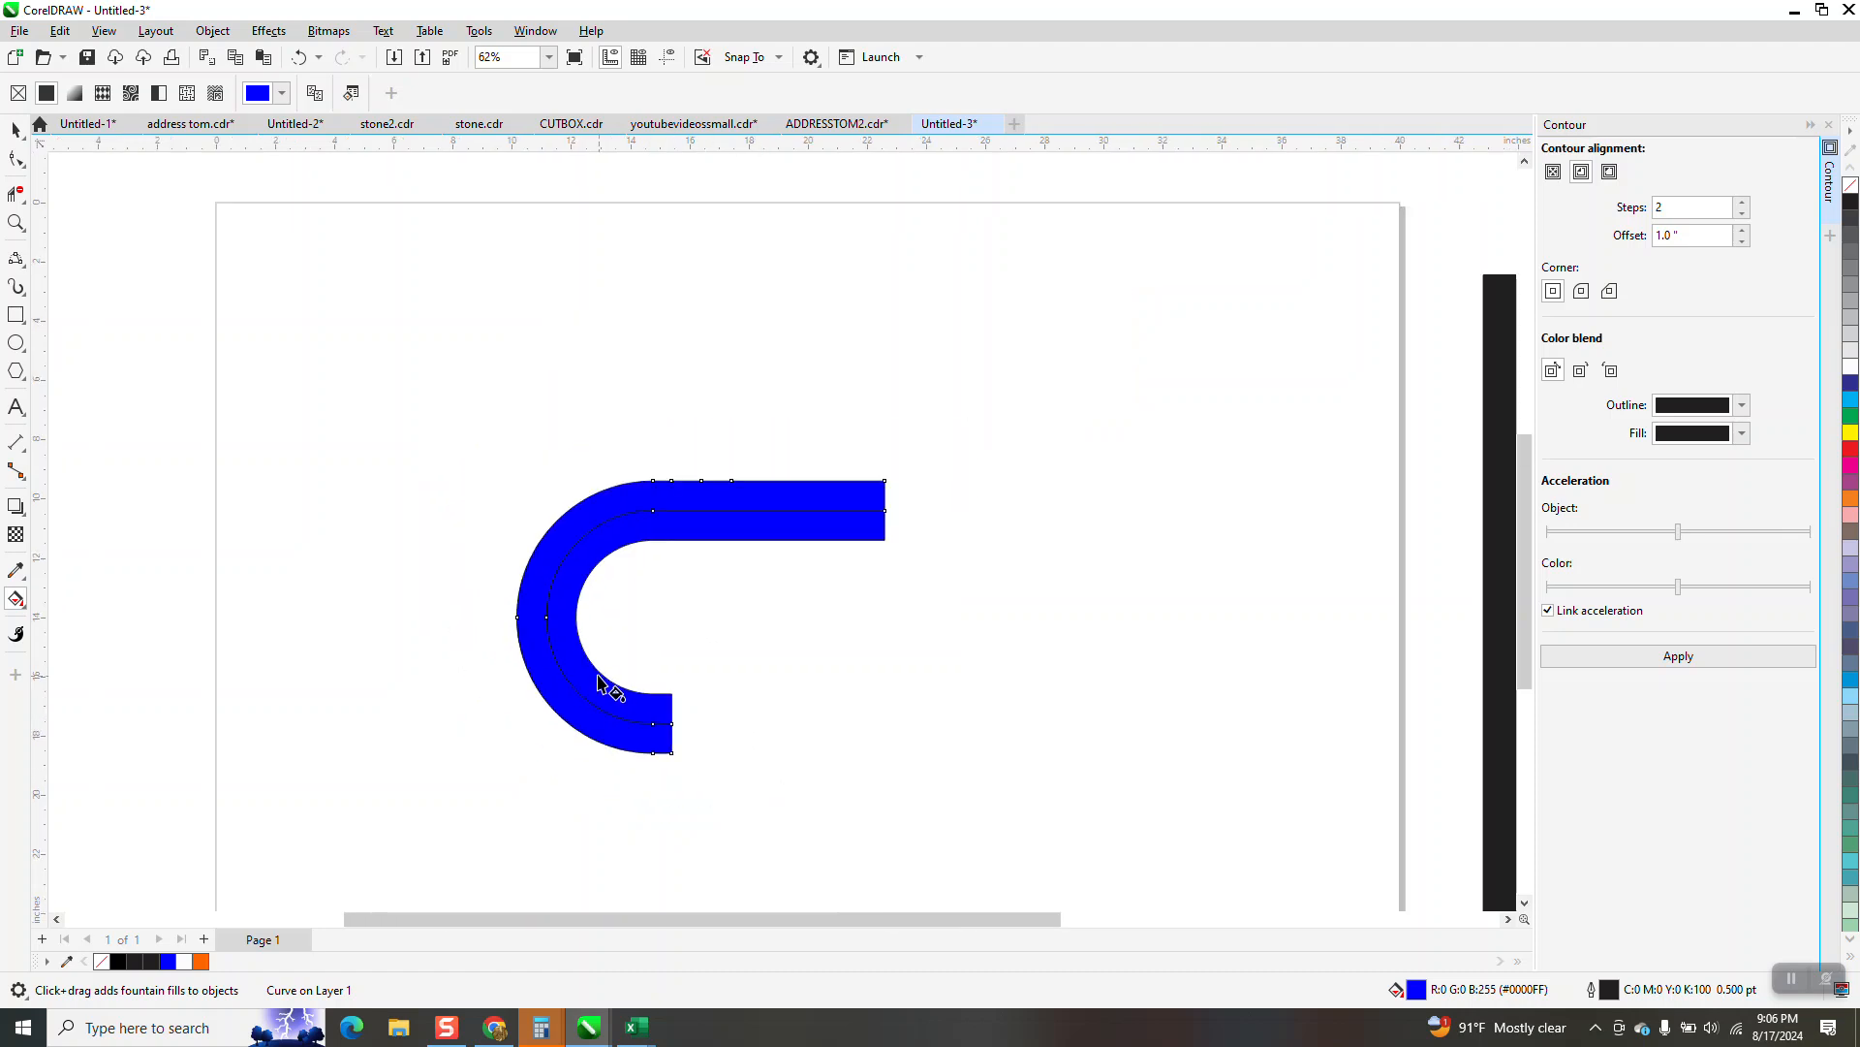
pyautogui.scroll(-3, 598, 684)
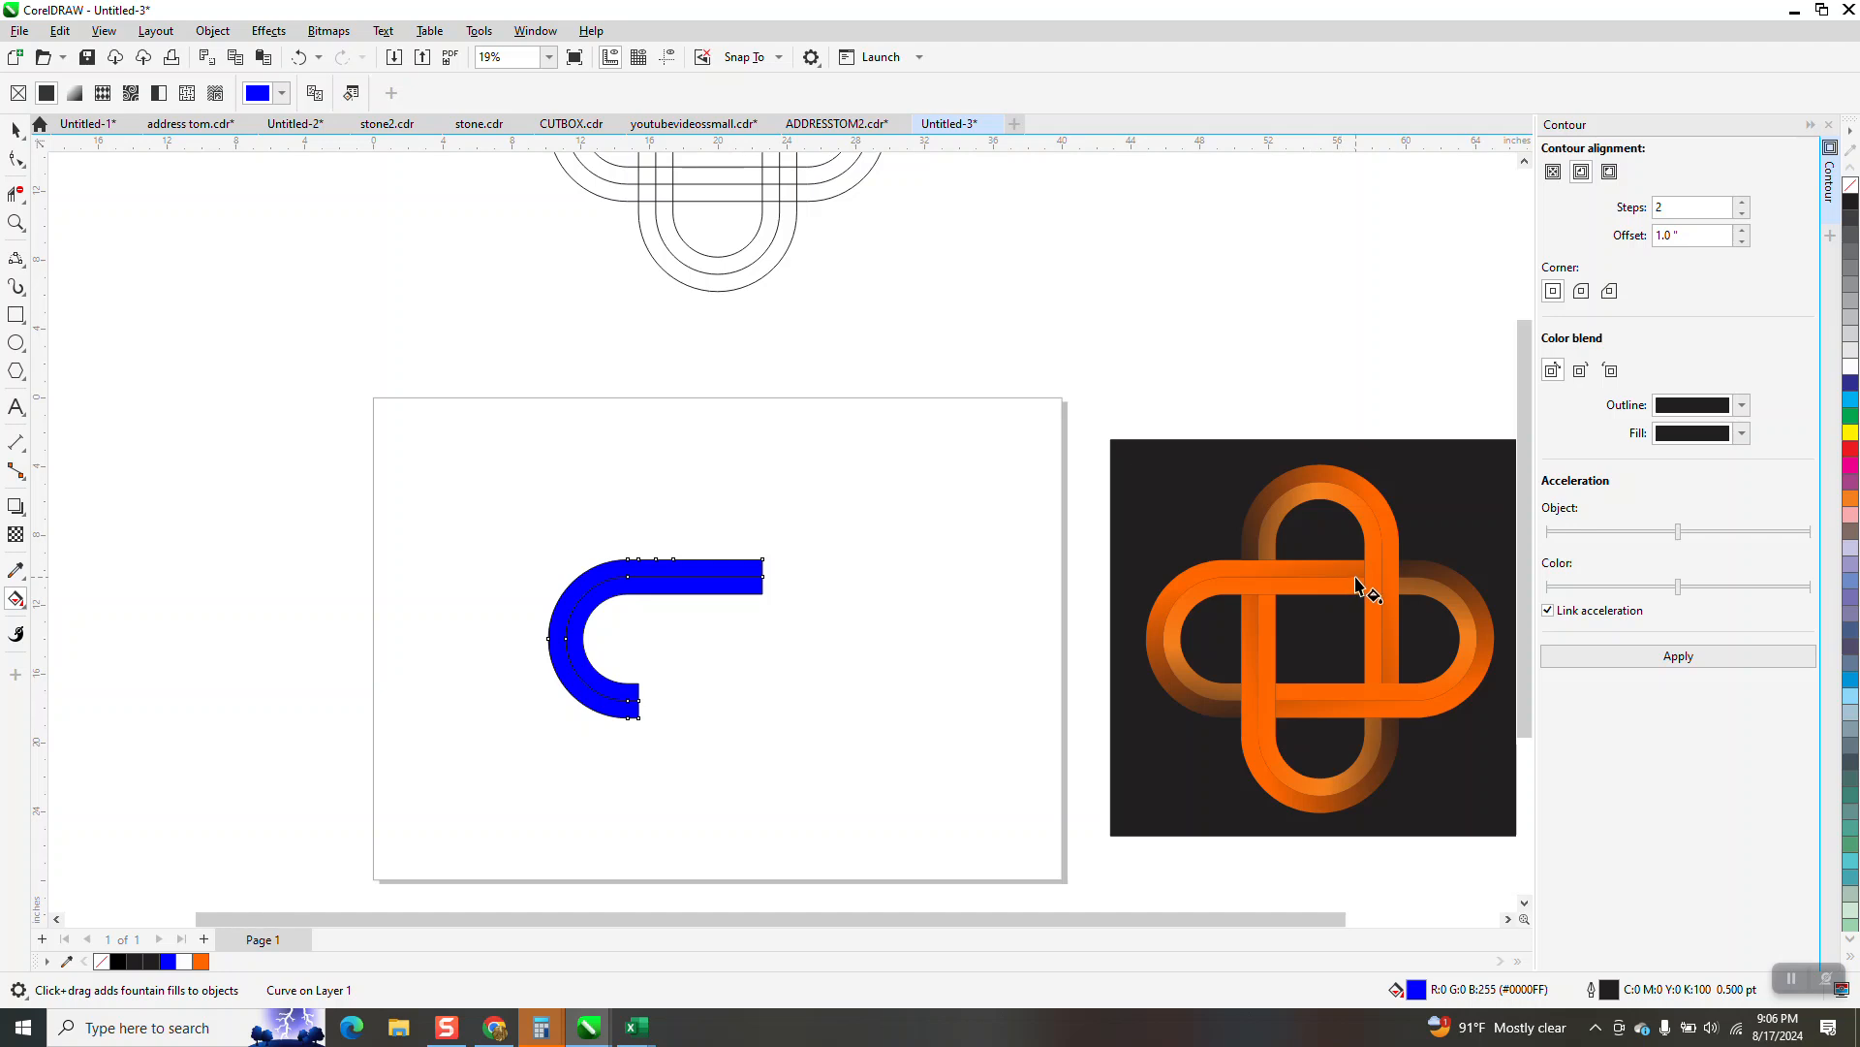
pyautogui.click(16, 223)
pyautogui.moveTo(480, 531); pyautogui.dragTo(1124, 854)
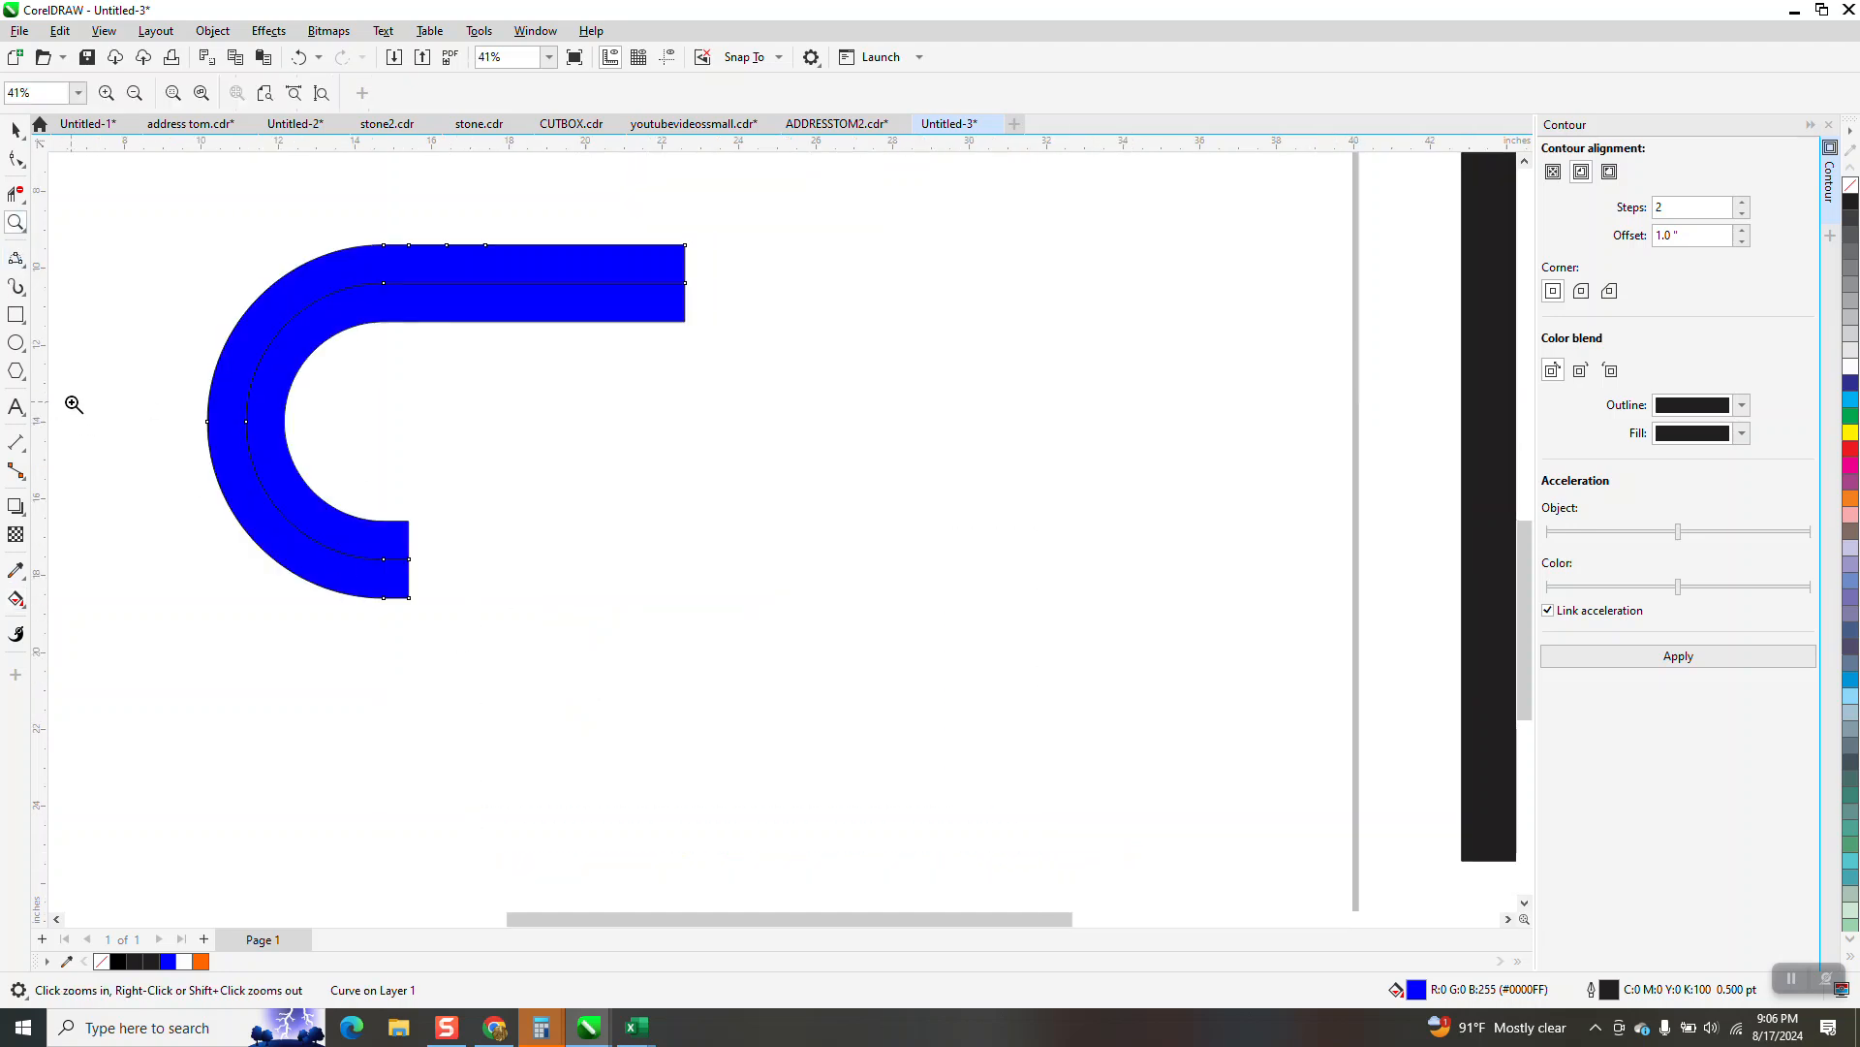
pyautogui.click(16, 600)
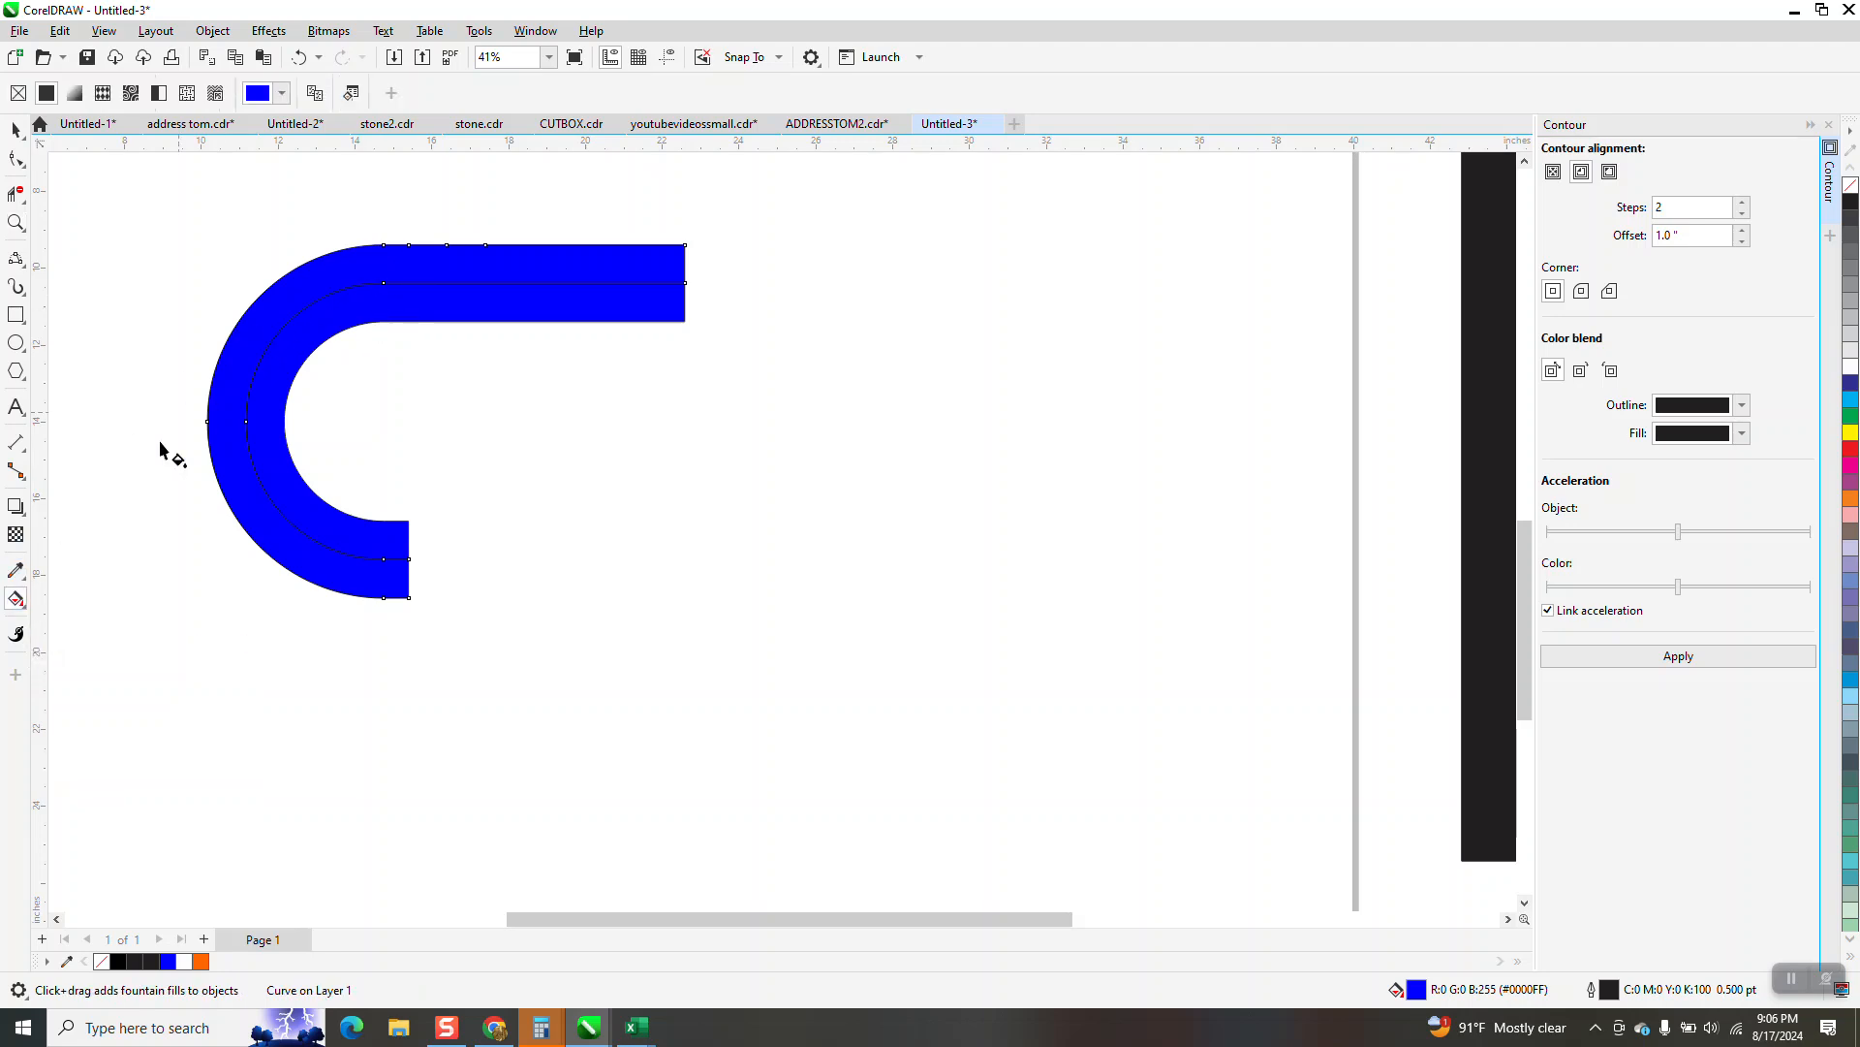
pyautogui.click(24, 608)
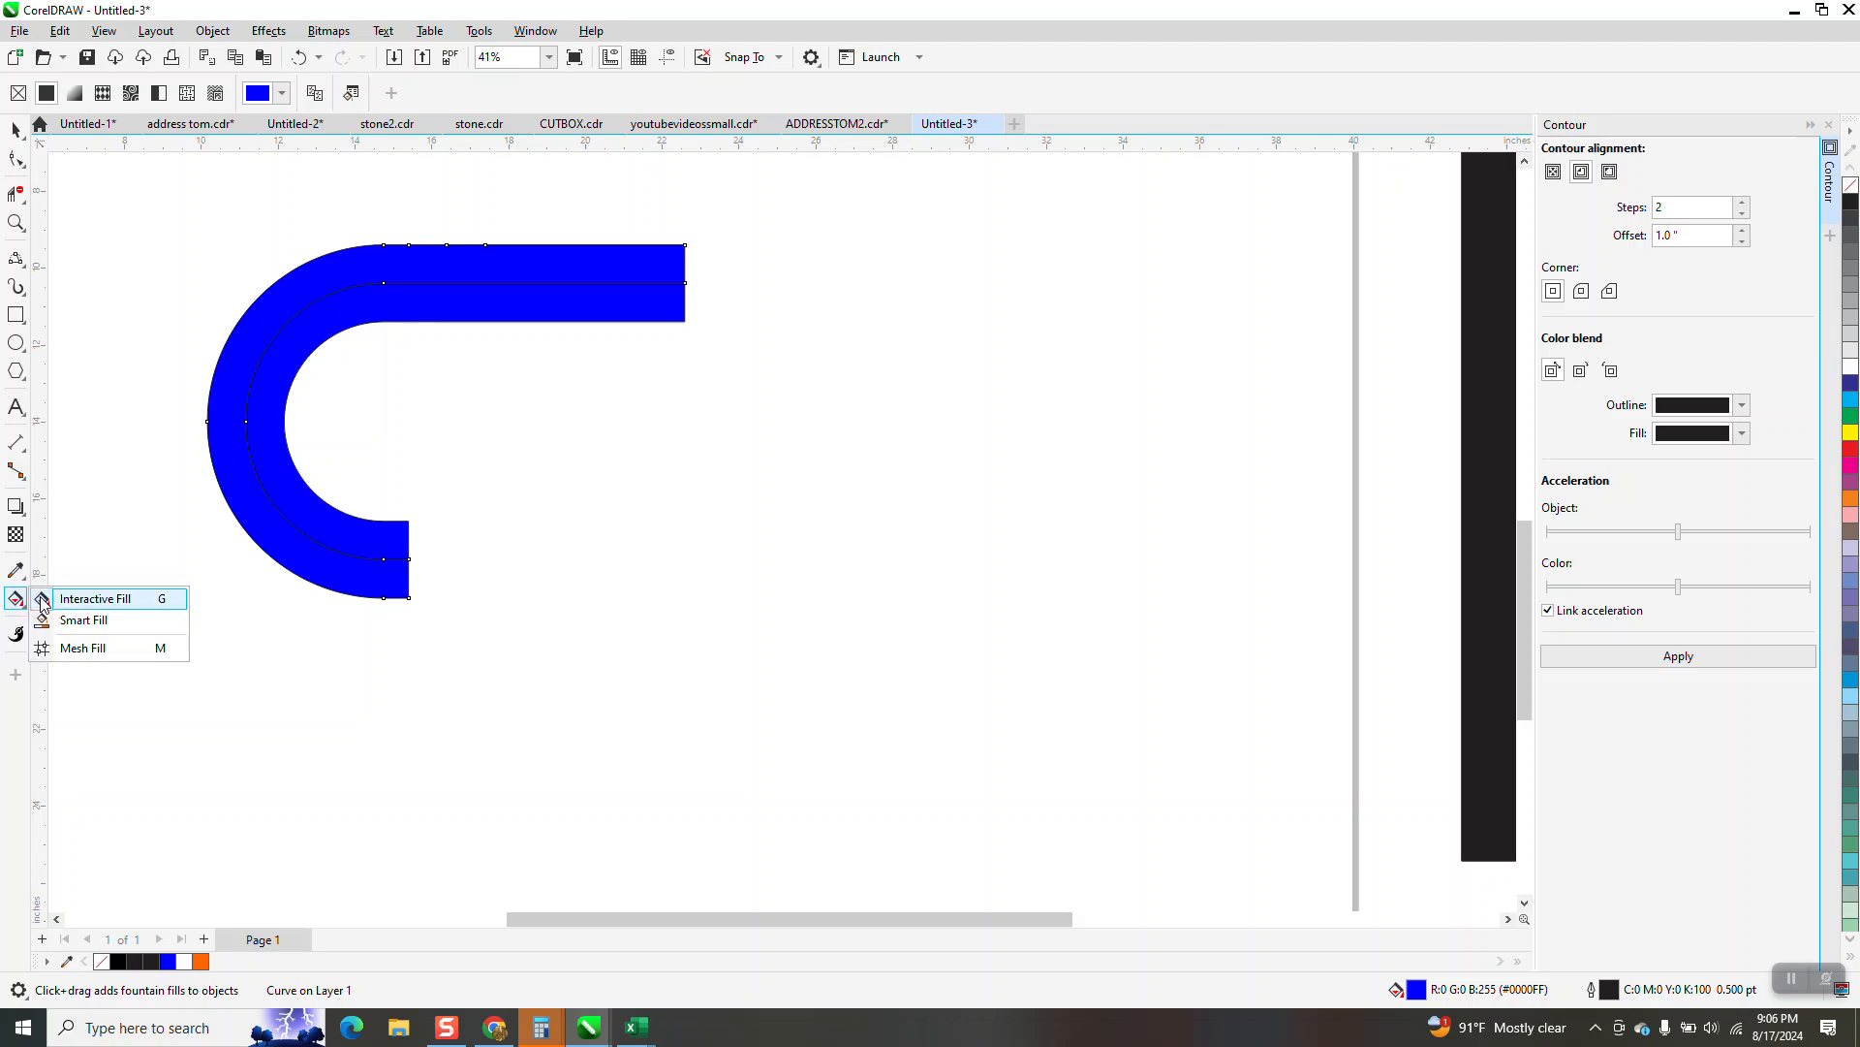
pyautogui.moveTo(429, 300); pyautogui.dragTo(775, 312)
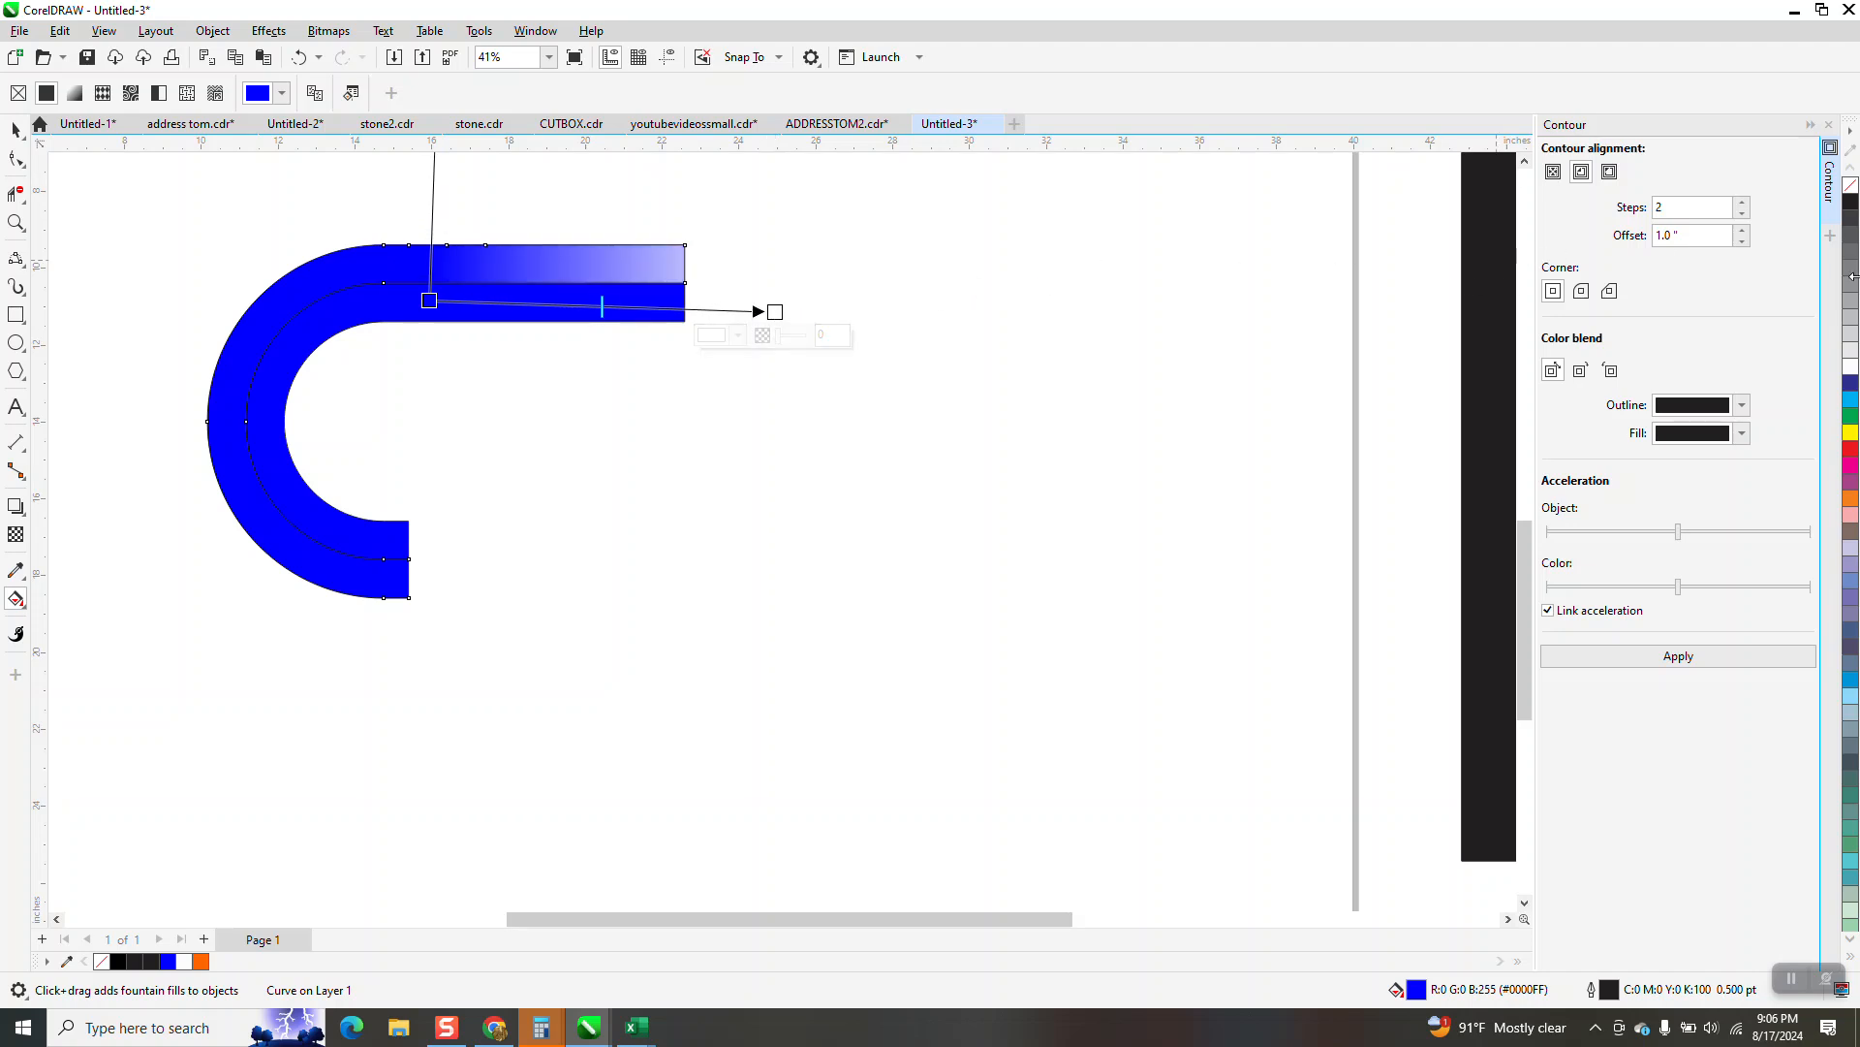
pyautogui.moveTo(1852, 206); pyautogui.dragTo(778, 312)
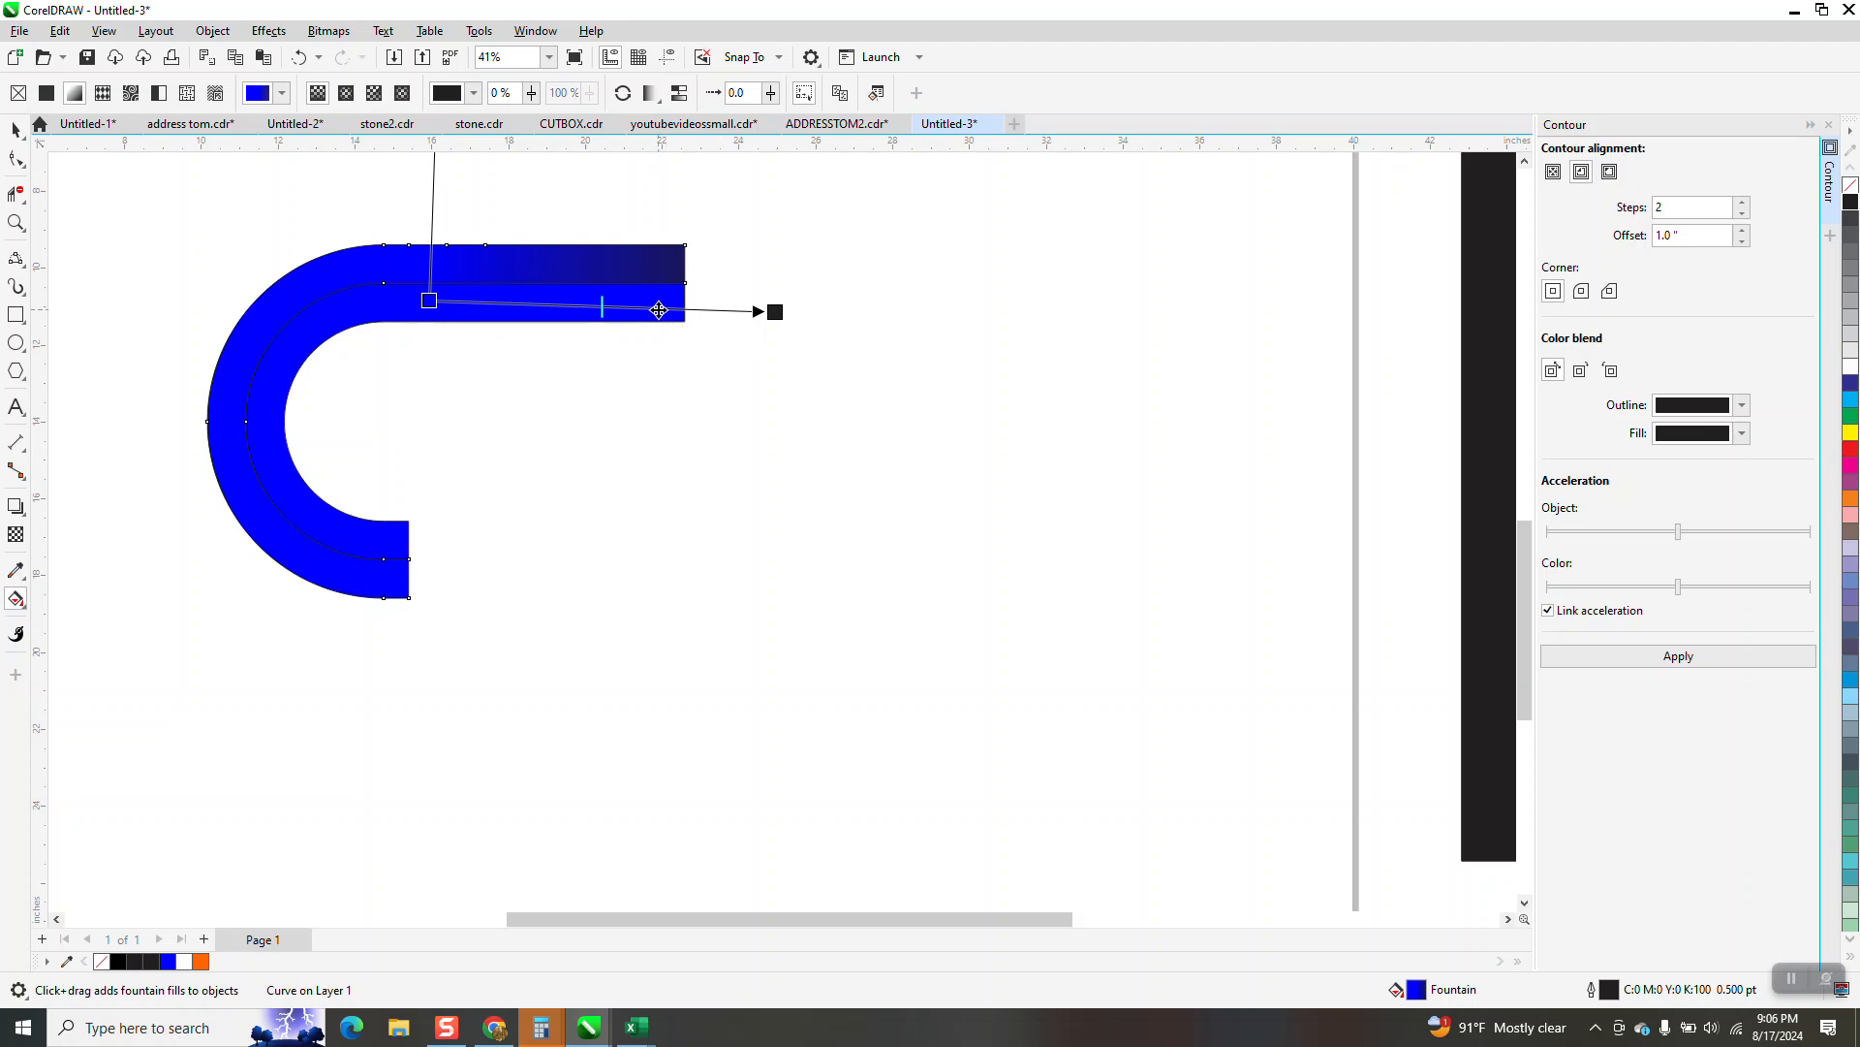
# Give the inner band a blue to dark-blue fountain fill along its long straight section, and try the gradient across its short lower end
pyautogui.click(533, 313)
pyautogui.moveTo(446, 296); pyautogui.dragTo(685, 301)
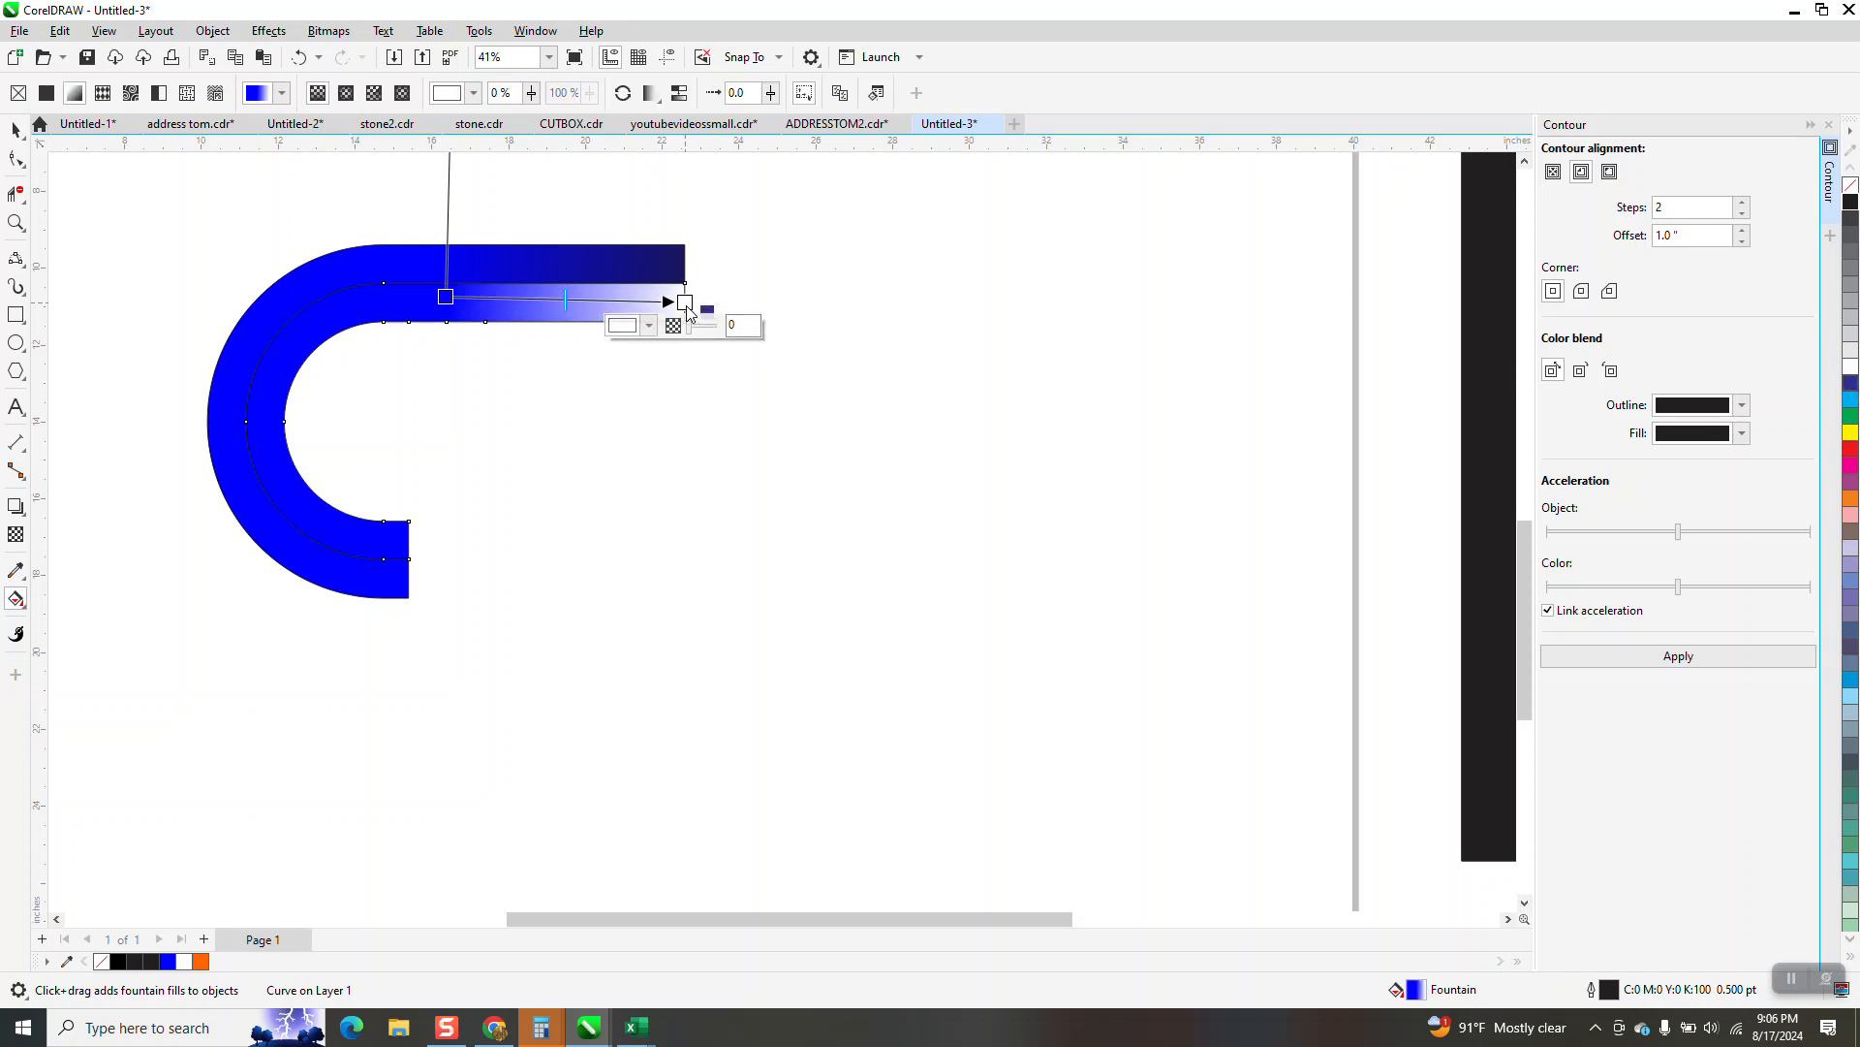
pyautogui.moveTo(688, 310); pyautogui.dragTo(688, 310)
pyautogui.moveTo(340, 532); pyautogui.dragTo(426, 549)
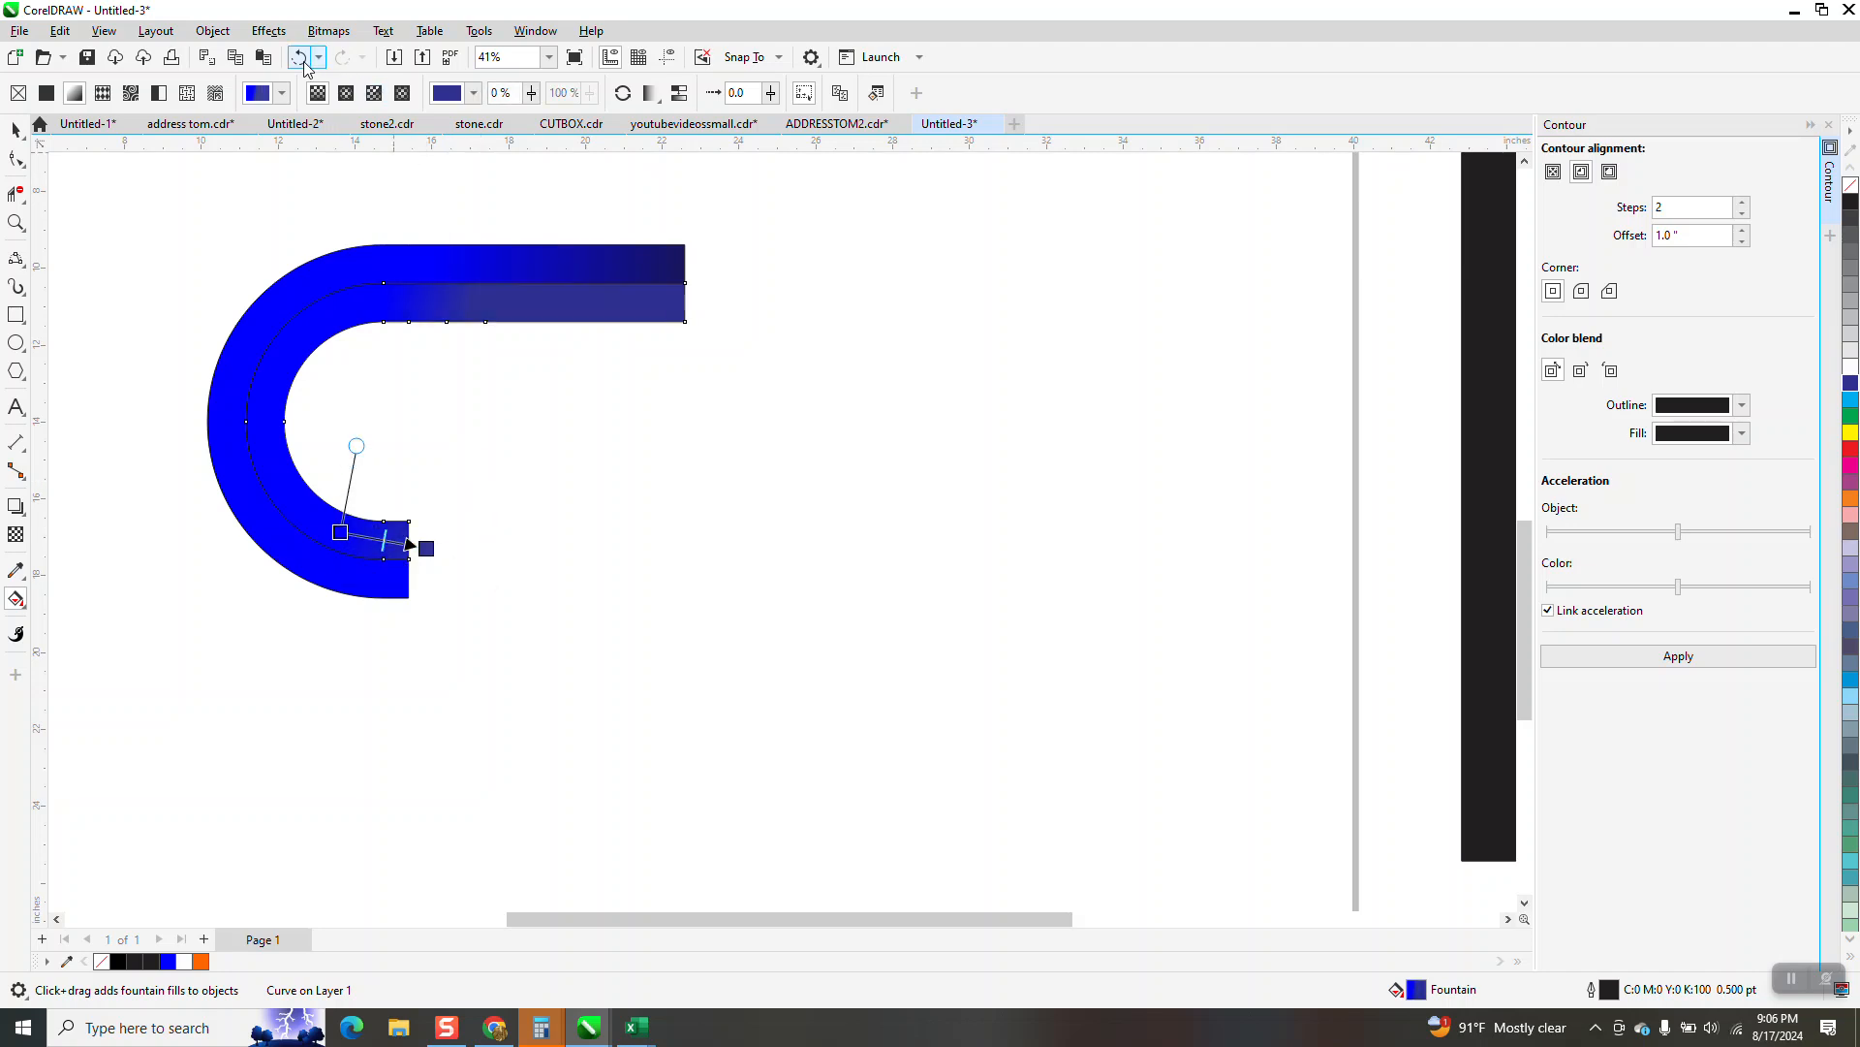
# Undo the gradient across the short end and readjust the inner band's blue to dark-blue fountain fill along its straight section
pyautogui.click(299, 59)
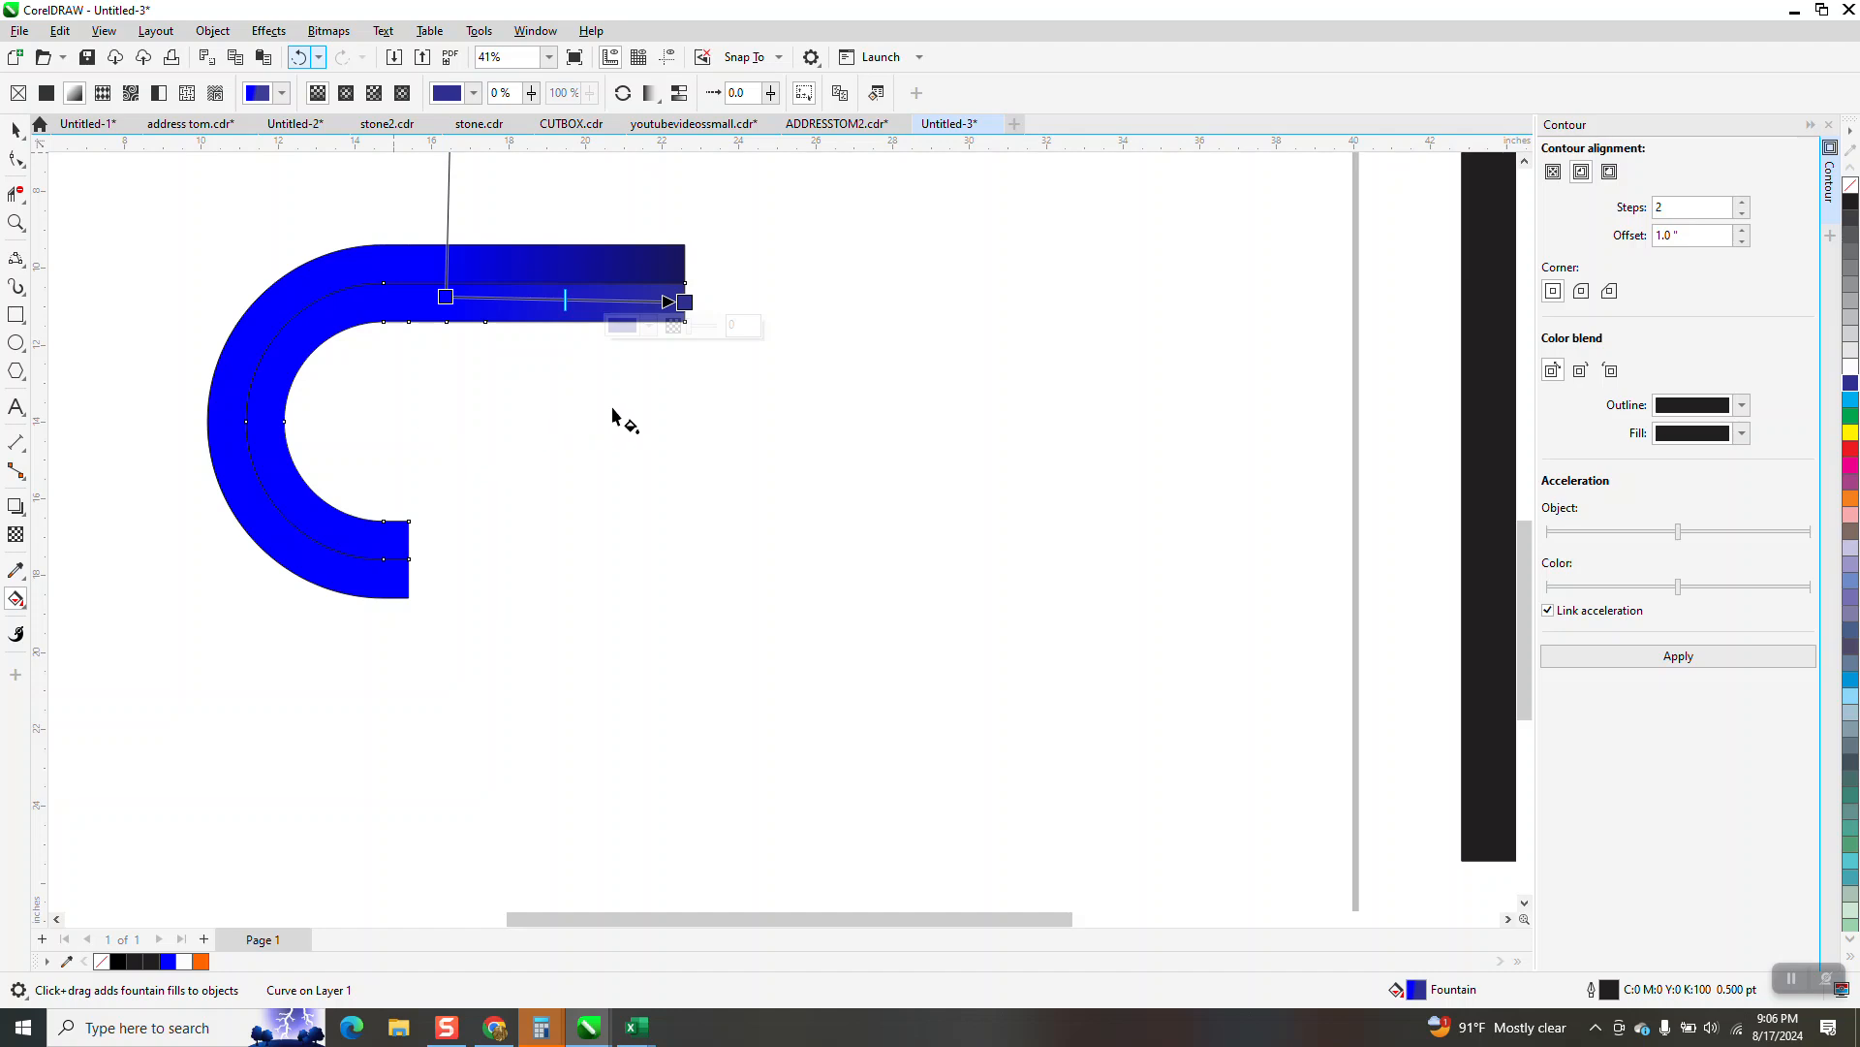
pyautogui.moveTo(446, 297); pyautogui.dragTo(417, 307)
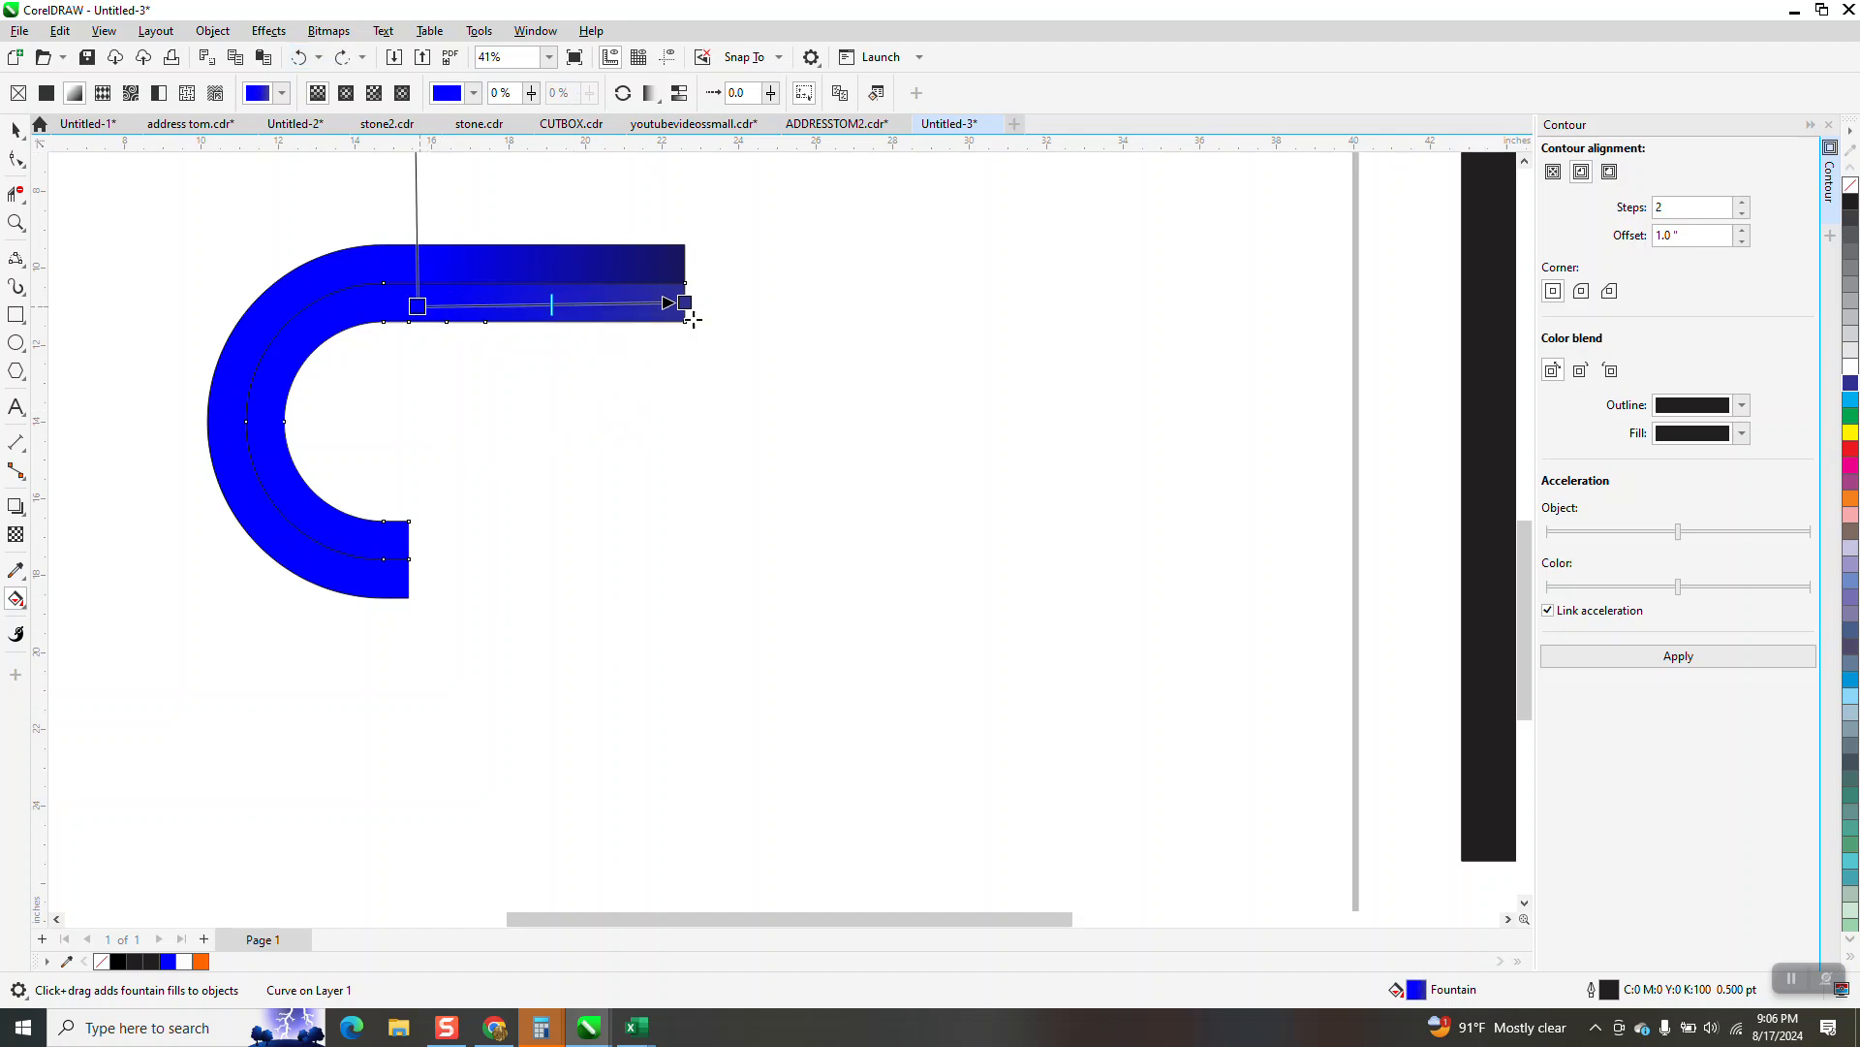
pyautogui.moveTo(681, 307); pyautogui.dragTo(671, 309)
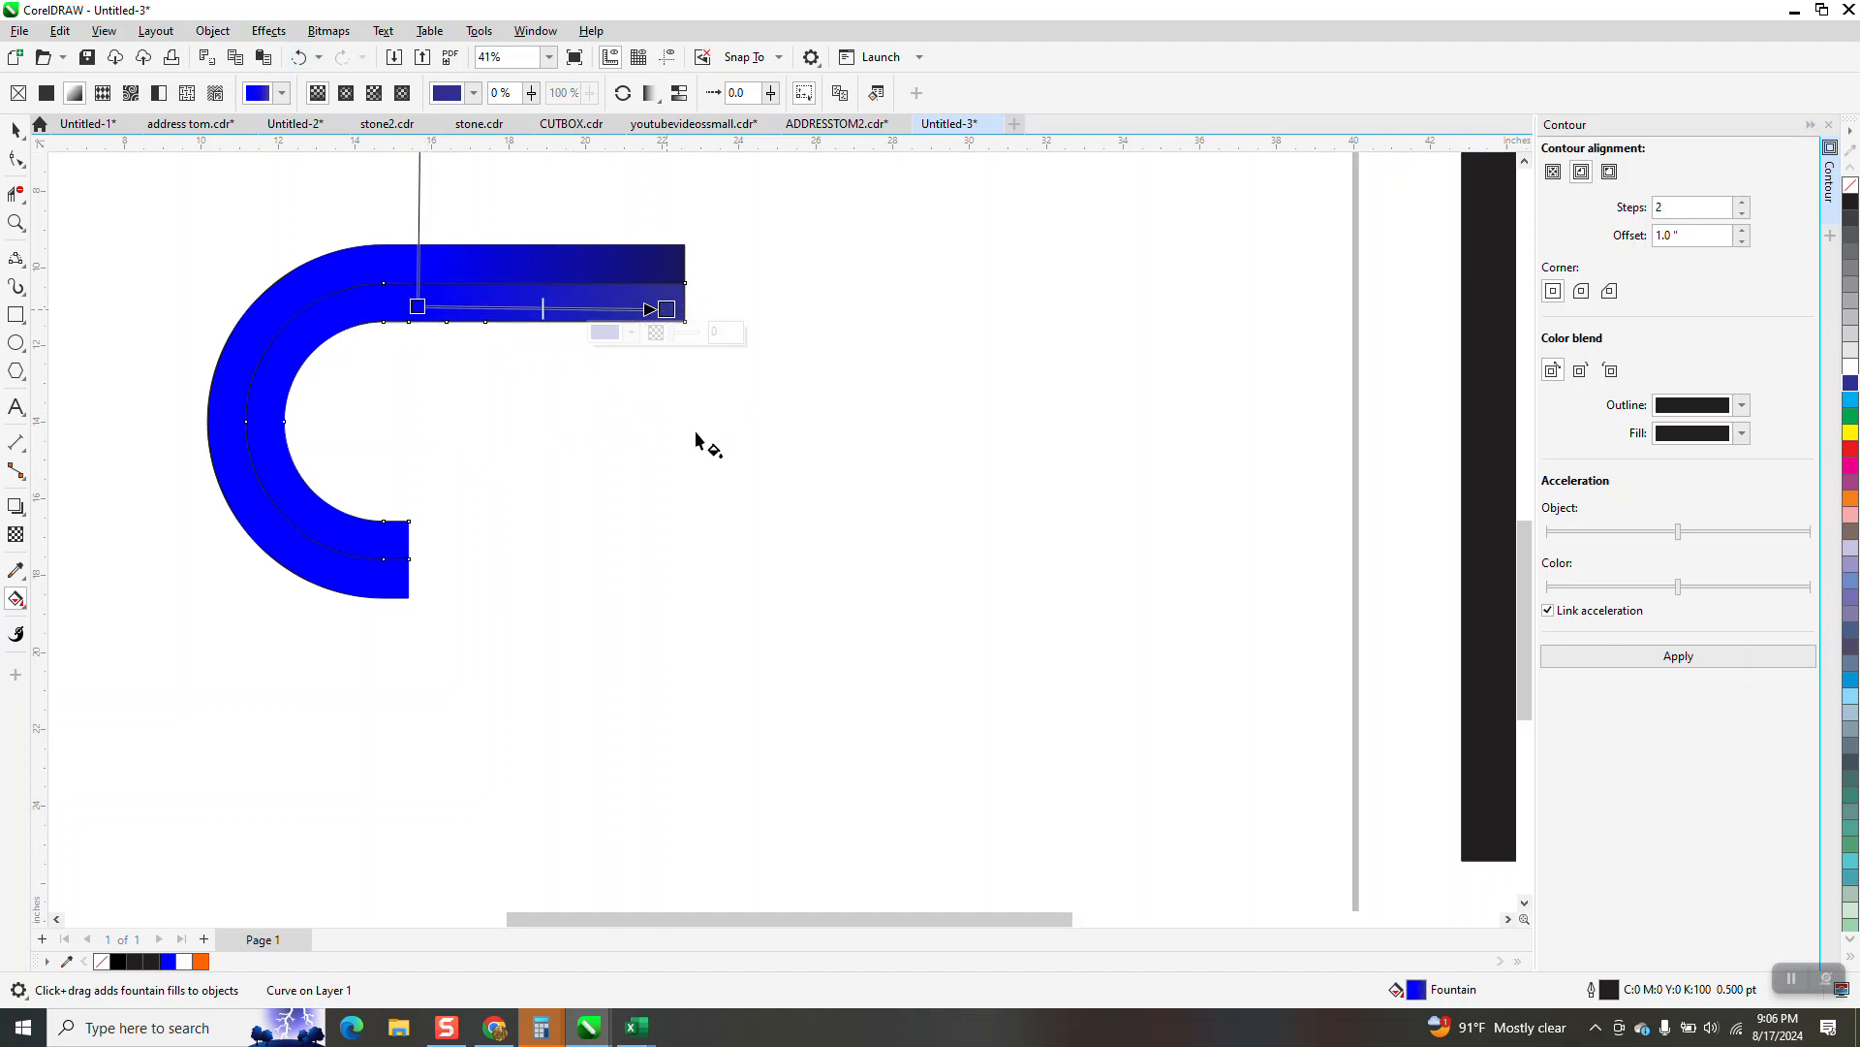
pyautogui.click(754, 485)
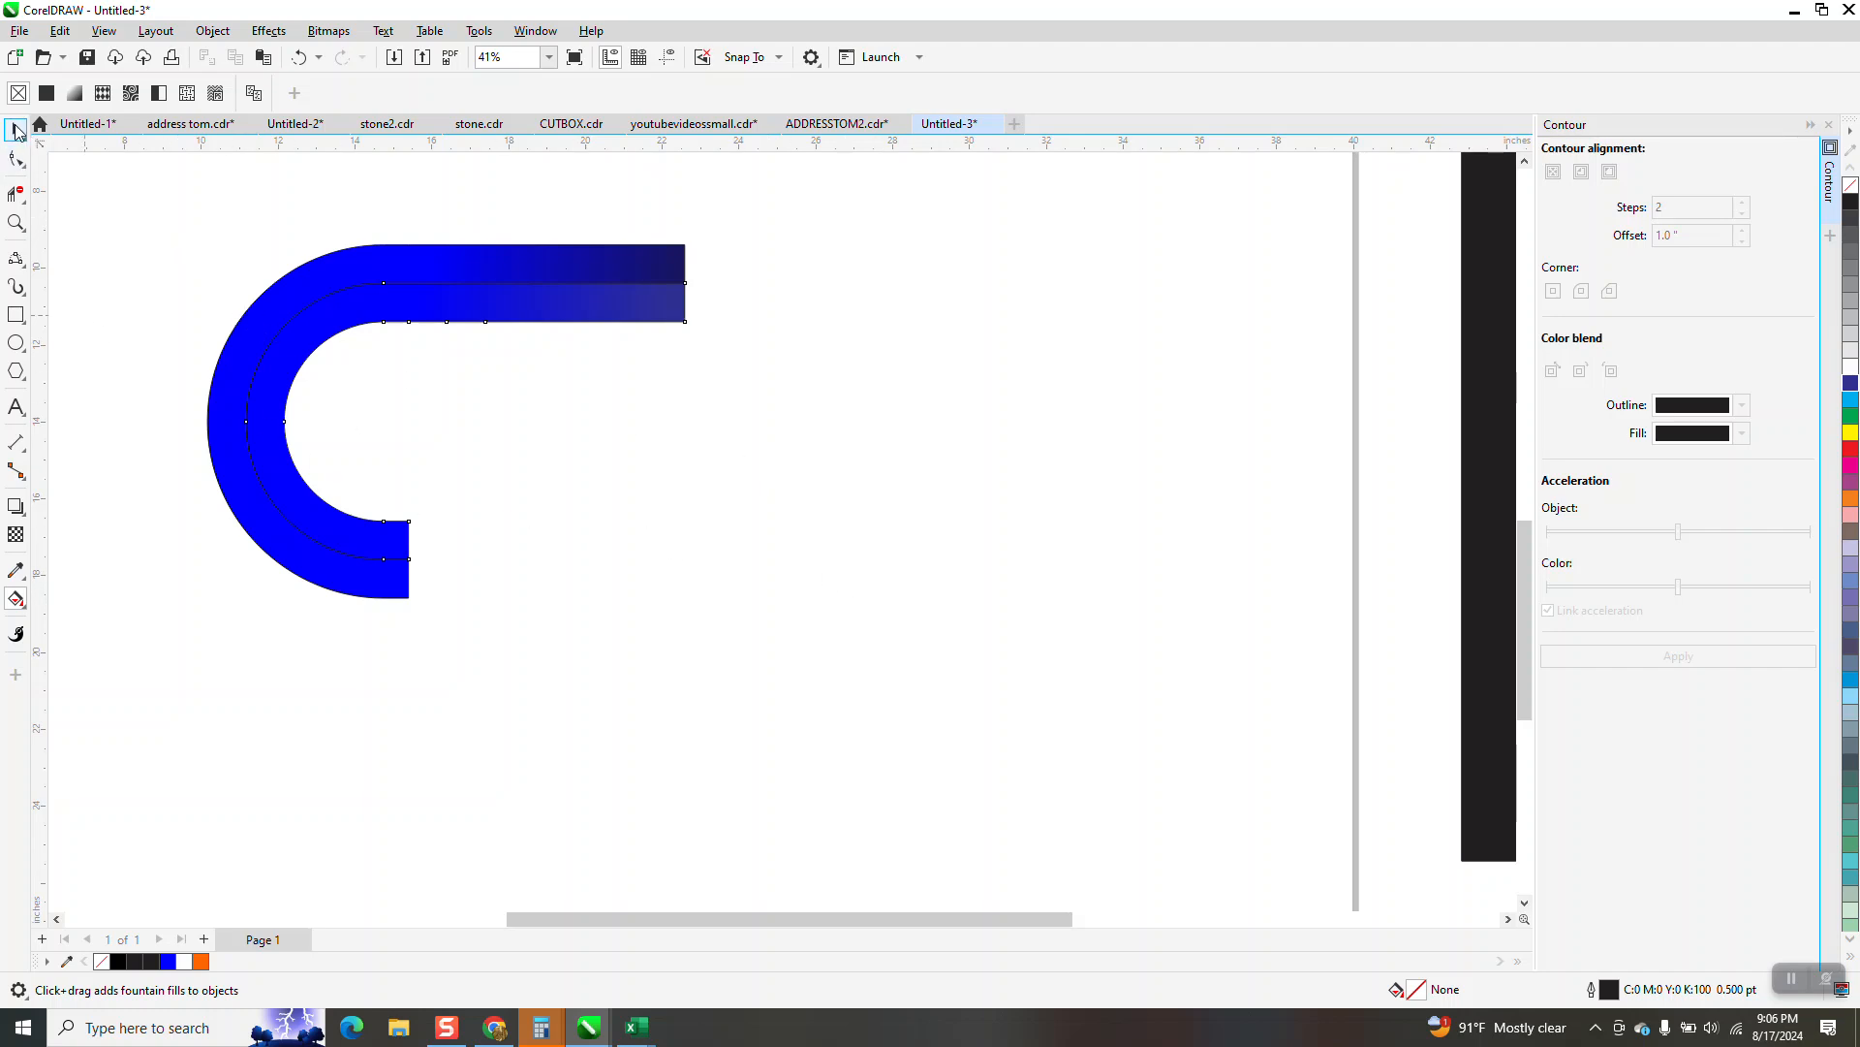
# Remove the black outline from both blue band pieces and give them a white outline instead
pyautogui.moveTo(158, 187); pyautogui.dragTo(1014, 623)
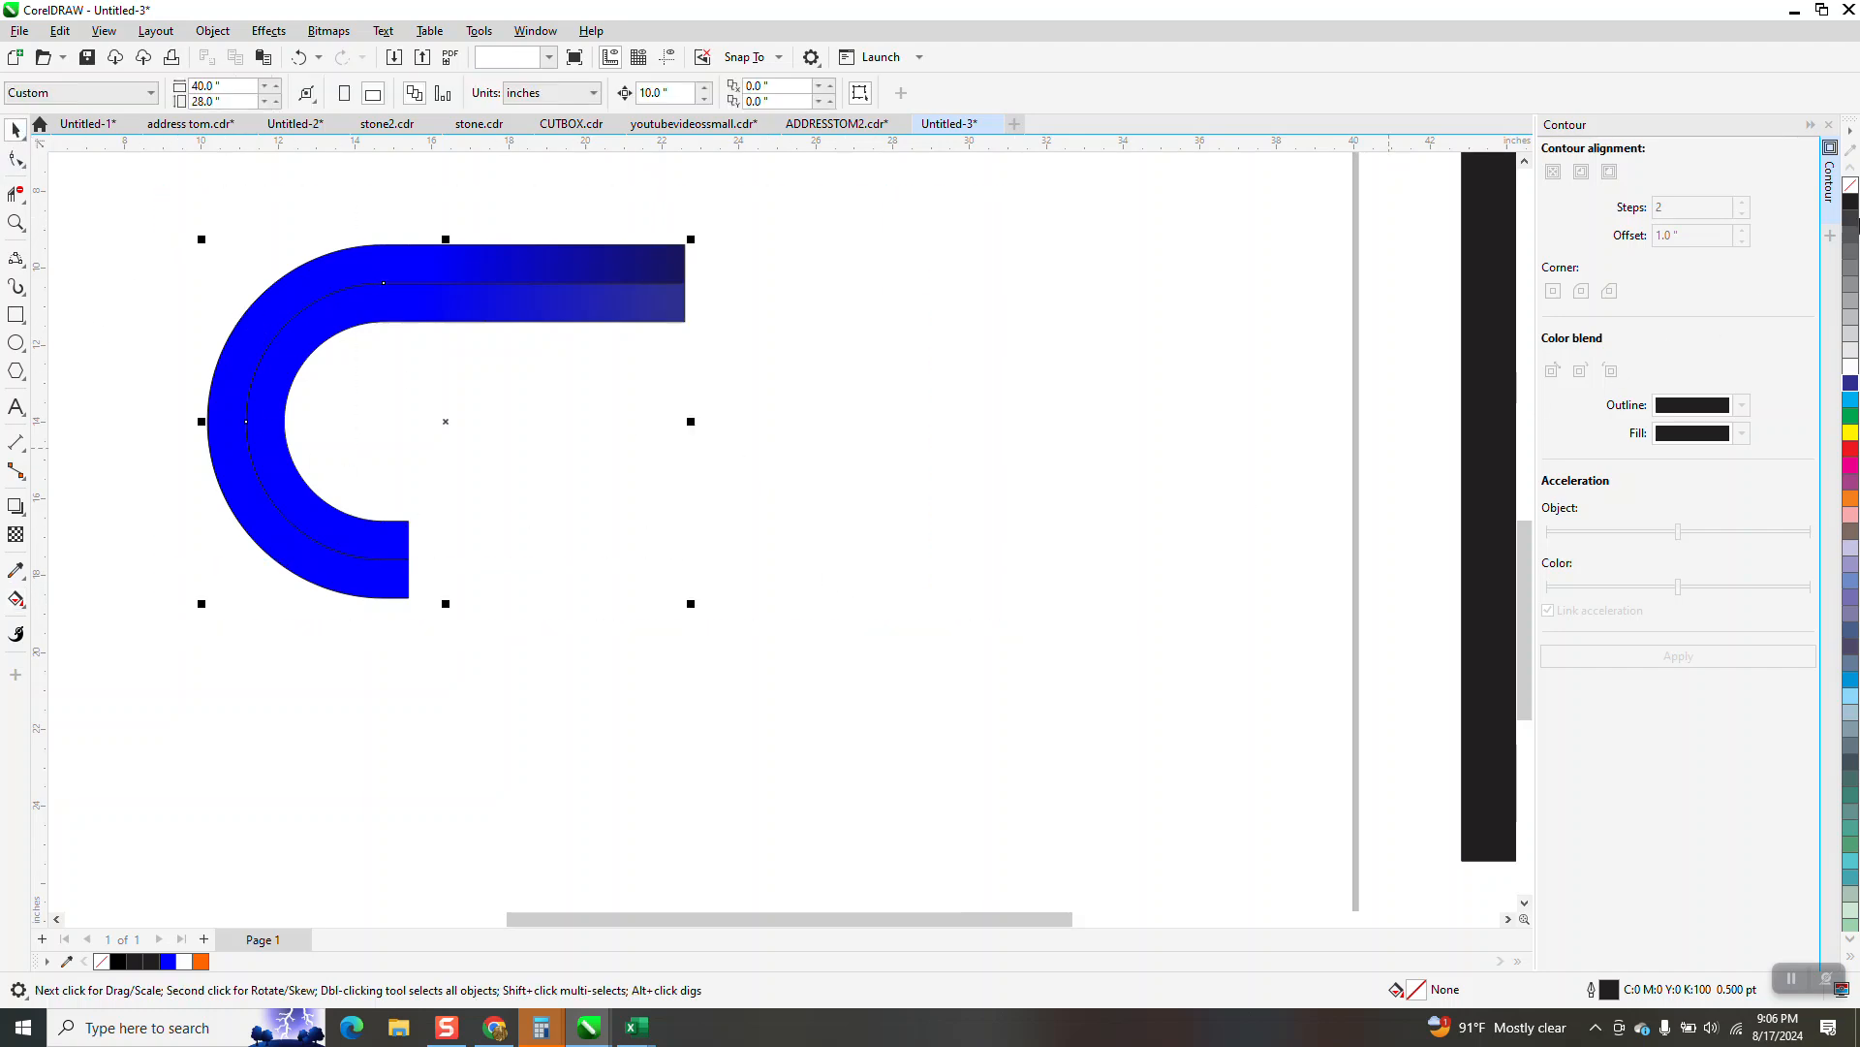
pyautogui.rightClick(1851, 190)
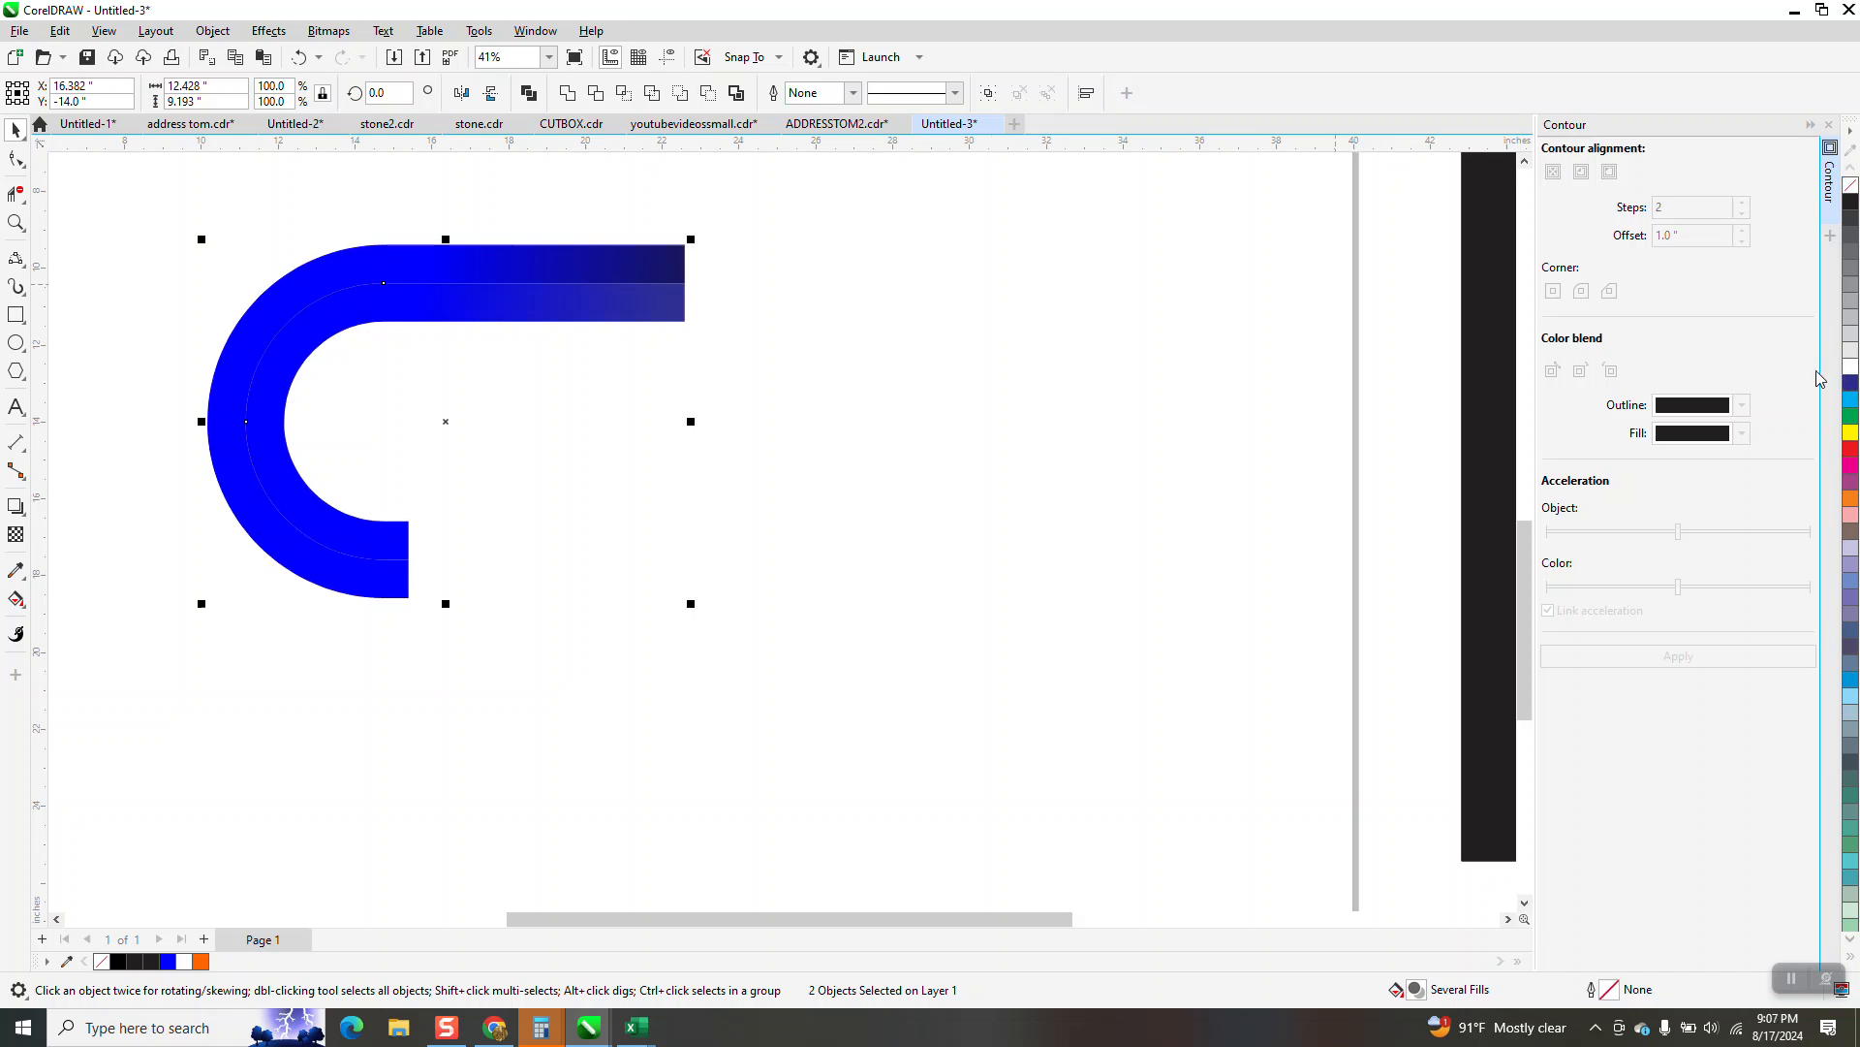
pyautogui.rightClick(1851, 369)
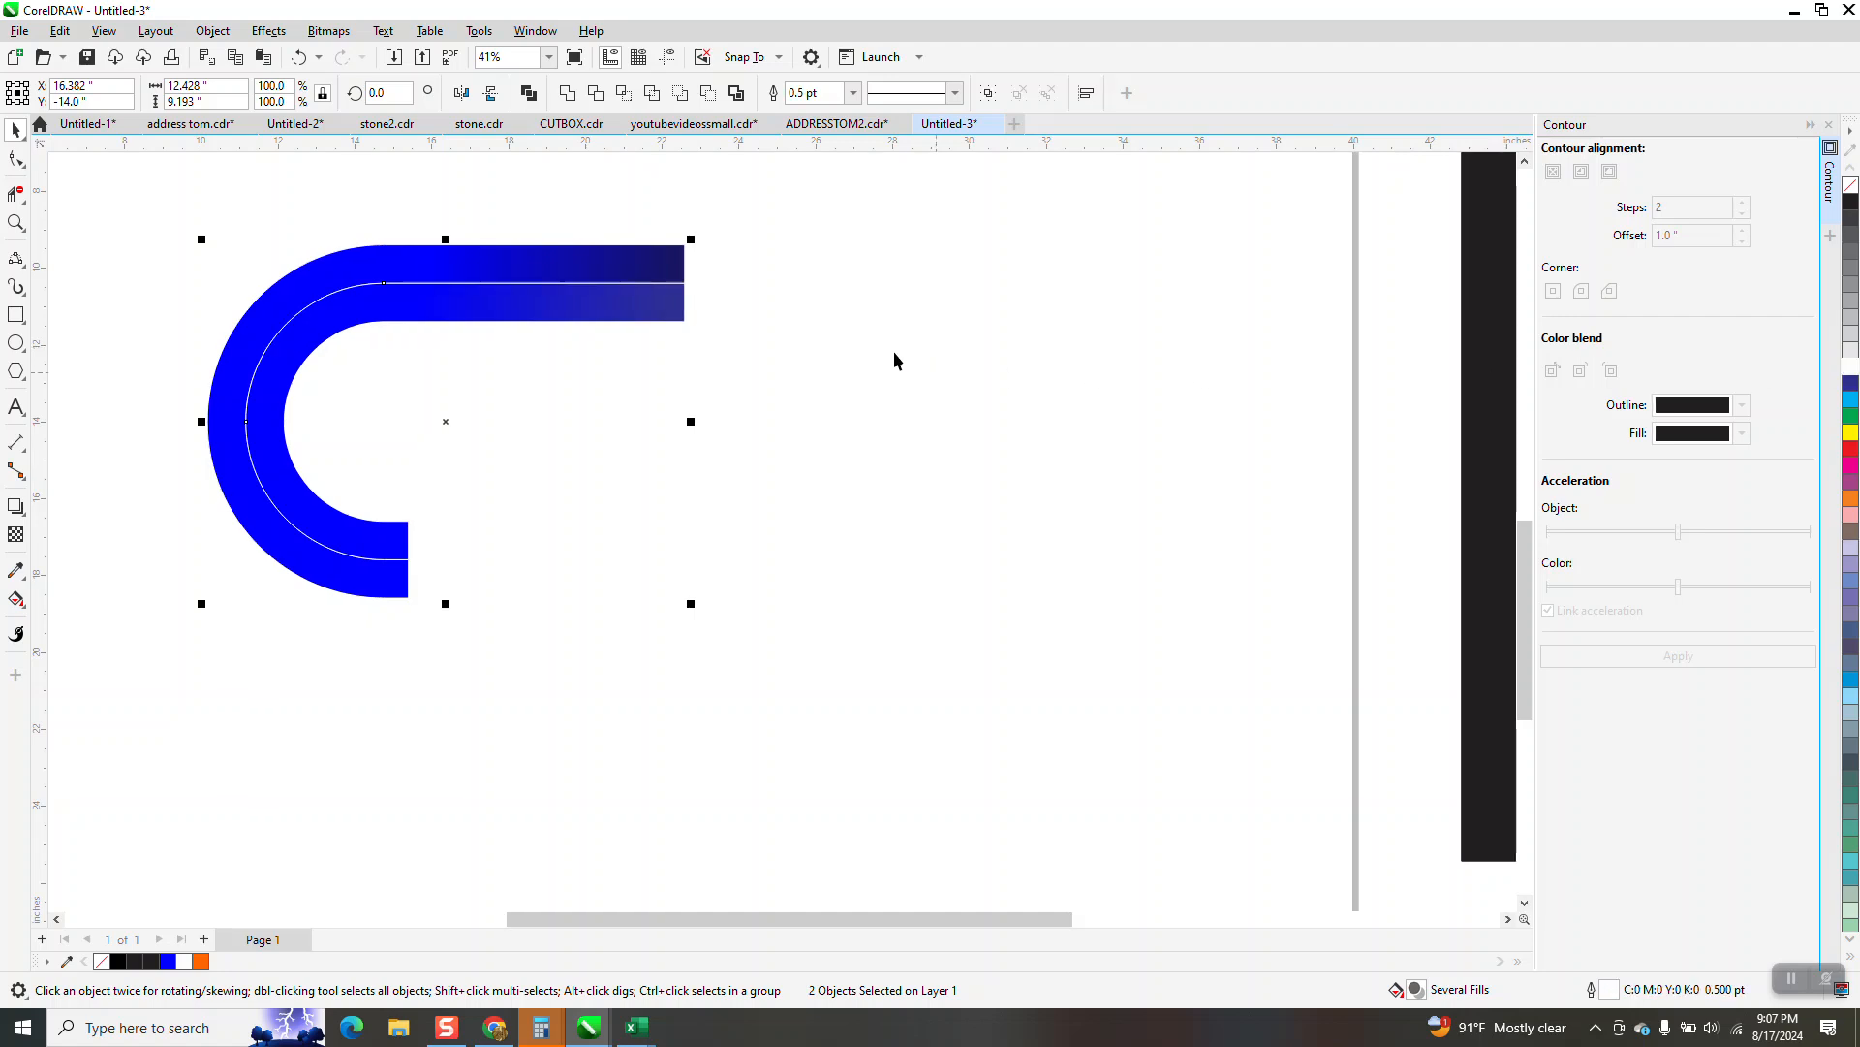
# Group the two blue band pieces and show the guidelines crossing at the page centre
pyautogui.scroll(-2, 805, 378)
pyautogui.moveTo(260, 262); pyautogui.dragTo(903, 572)
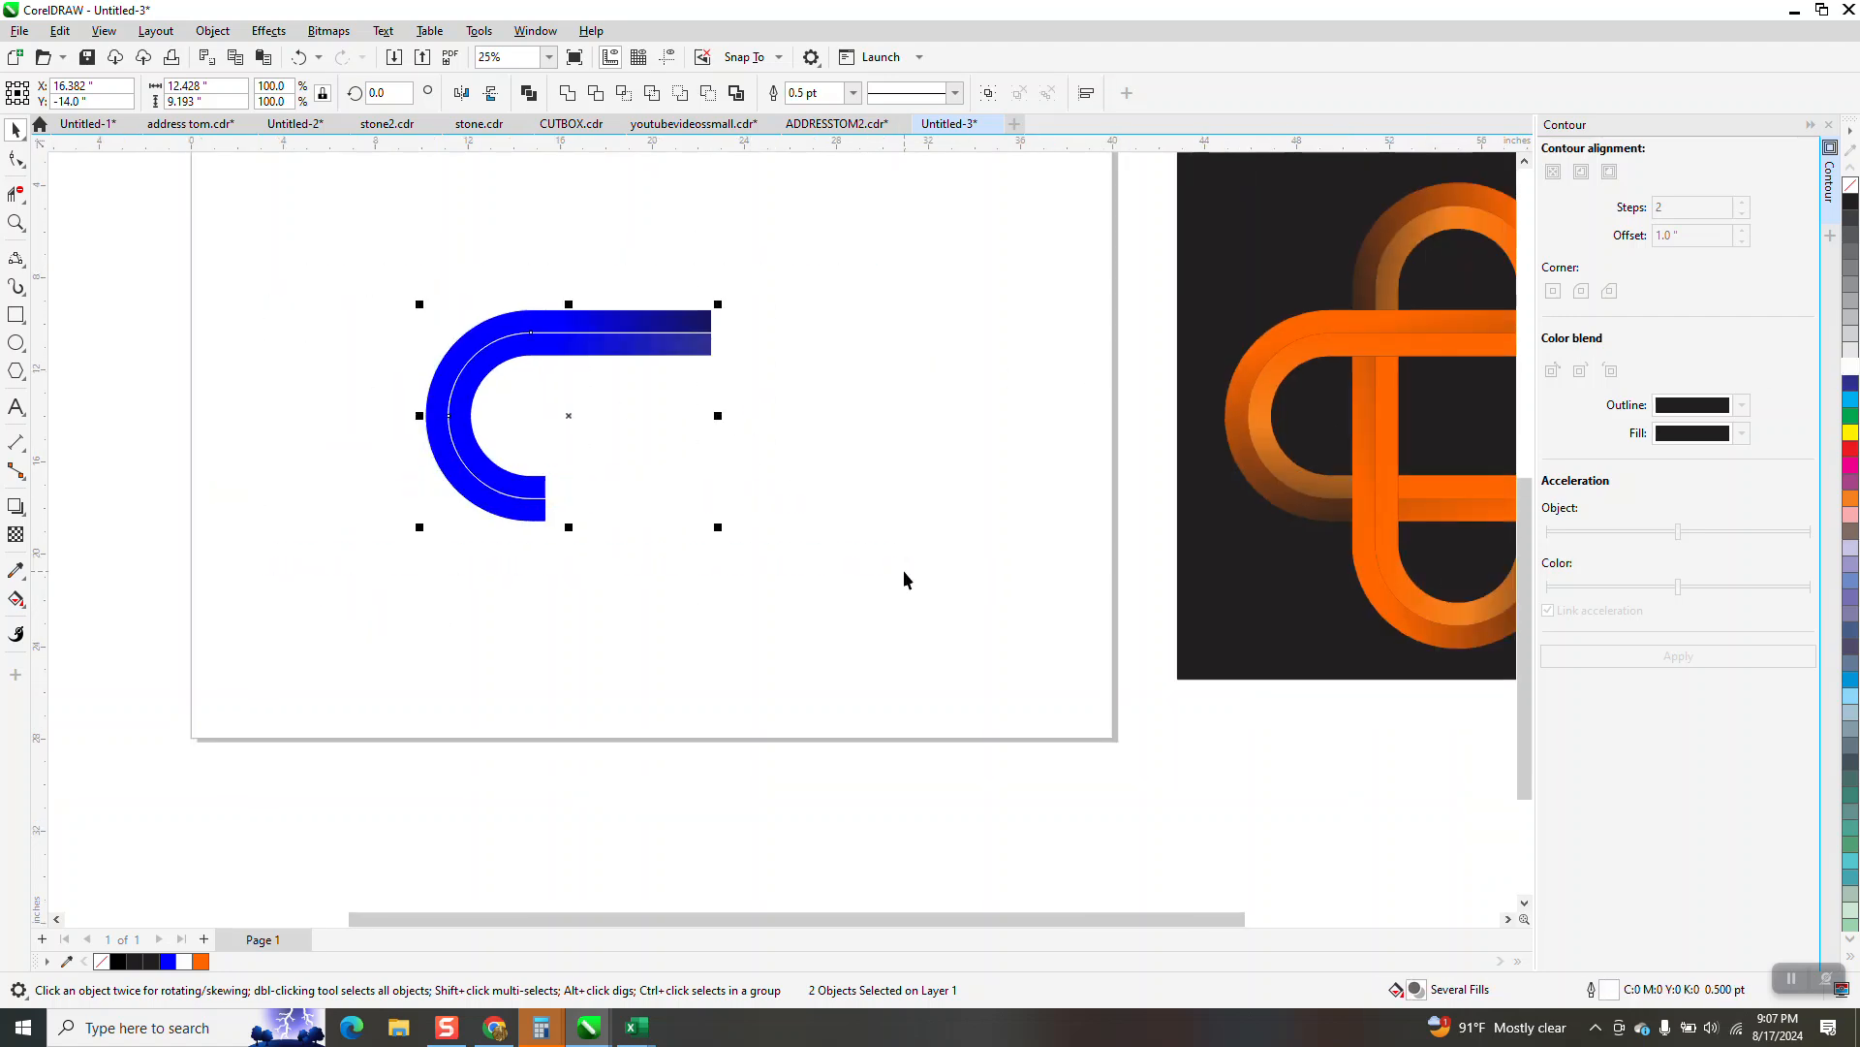
pyautogui.hotkey('ctrl', 'g')
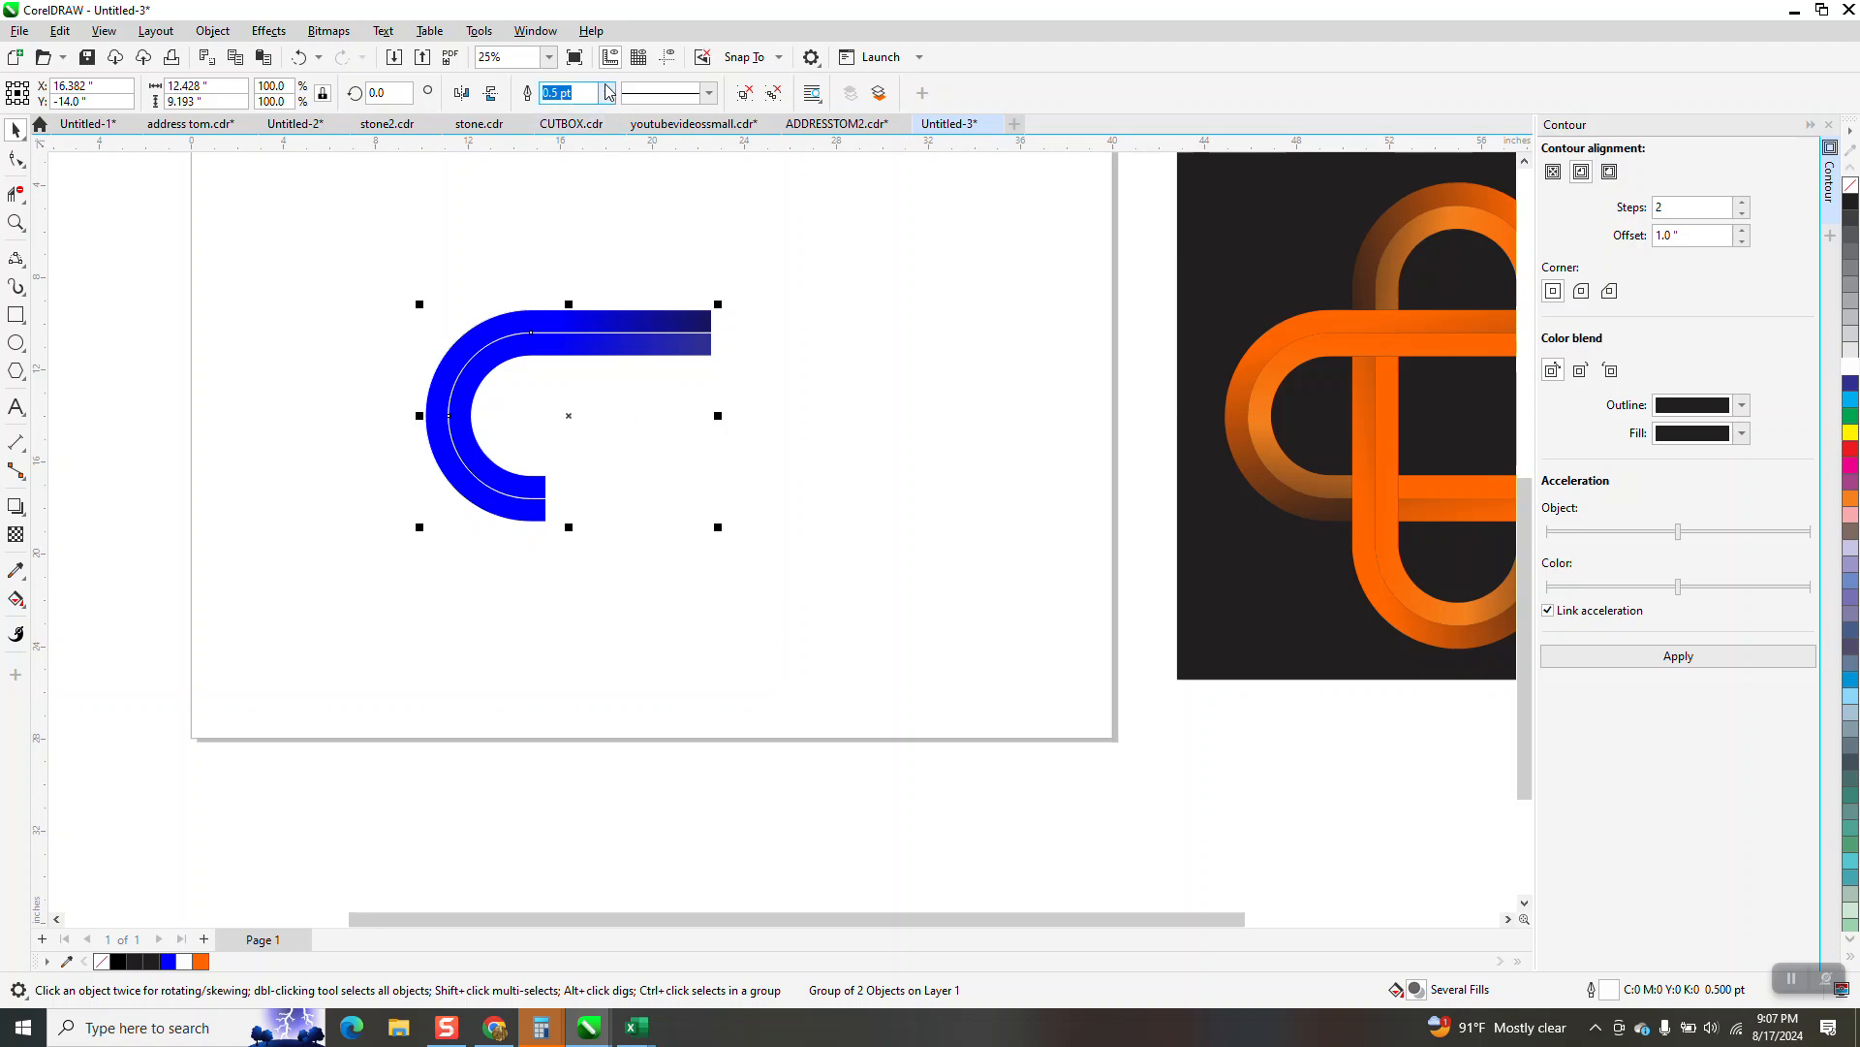
pyautogui.click(667, 59)
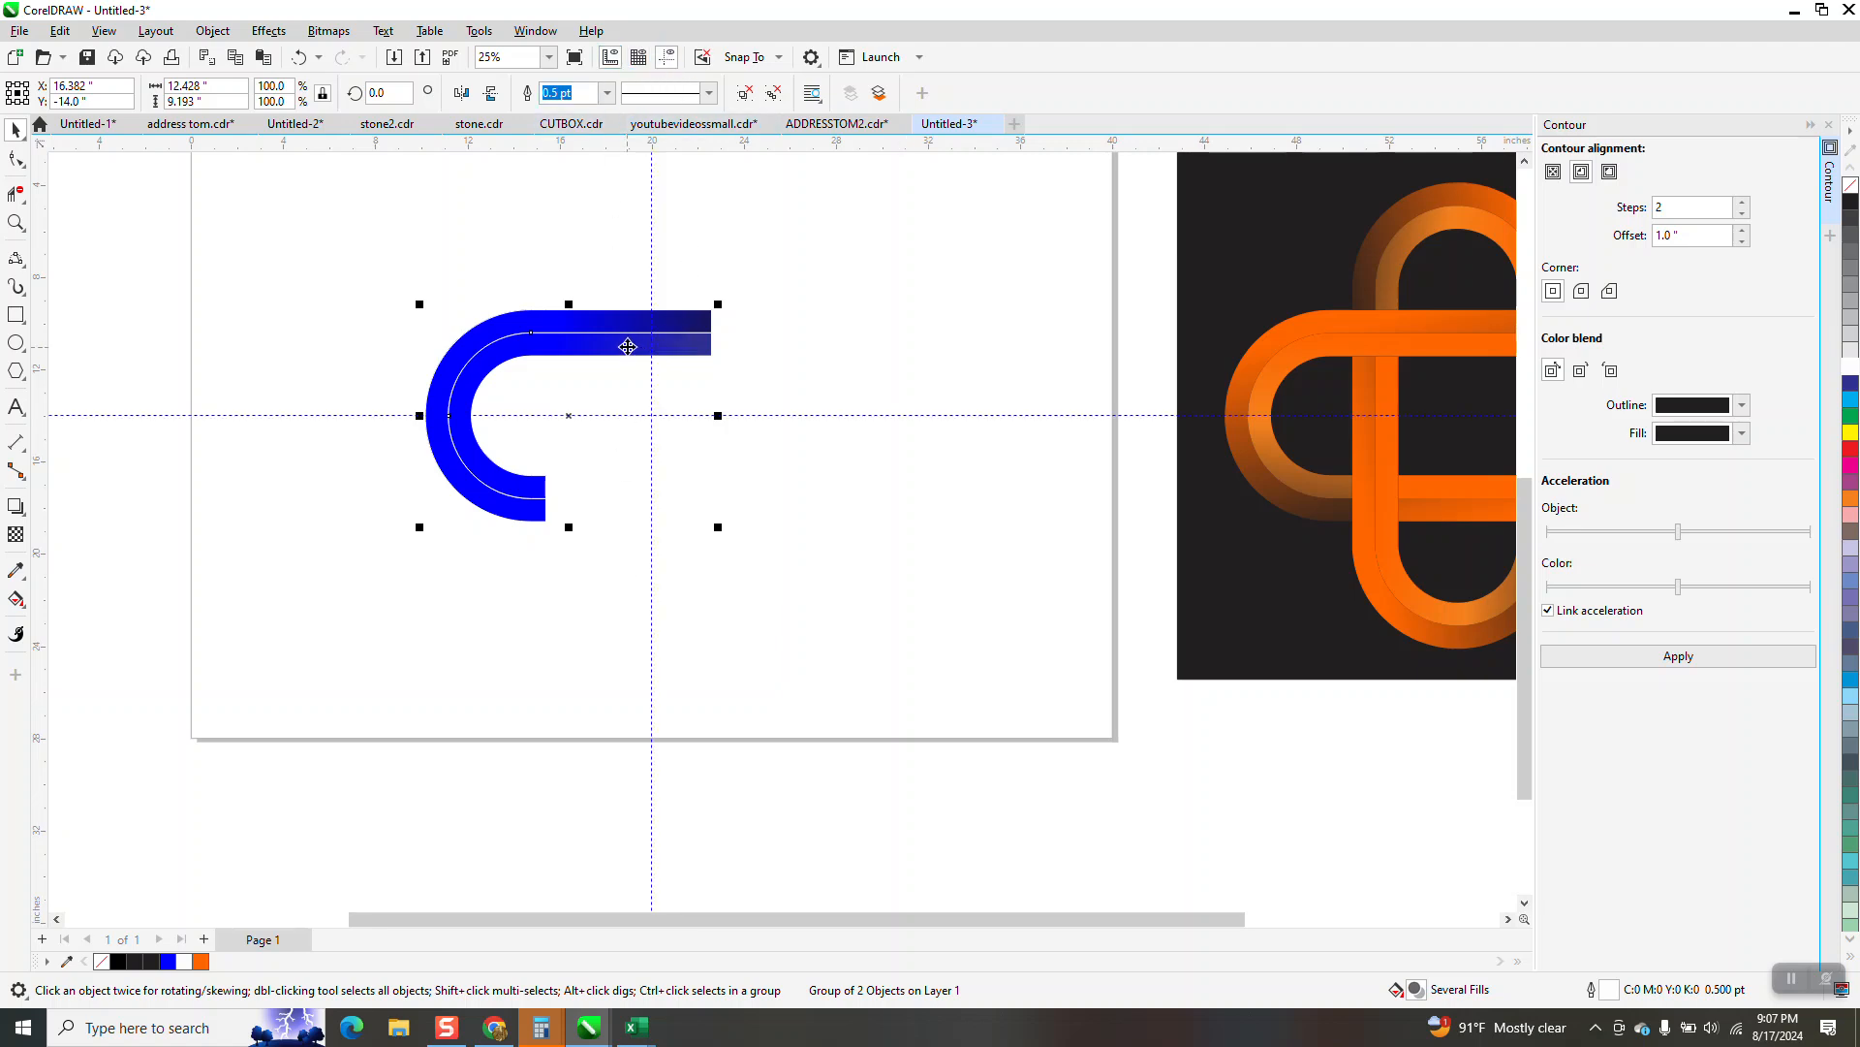
# Move the group's rotation centre to the guideline intersection, copy it rotated 90 degrees, and repeat twice to form four interlaced loops
pyautogui.click(571, 413)
pyautogui.click(617, 339)
pyautogui.click(617, 339)
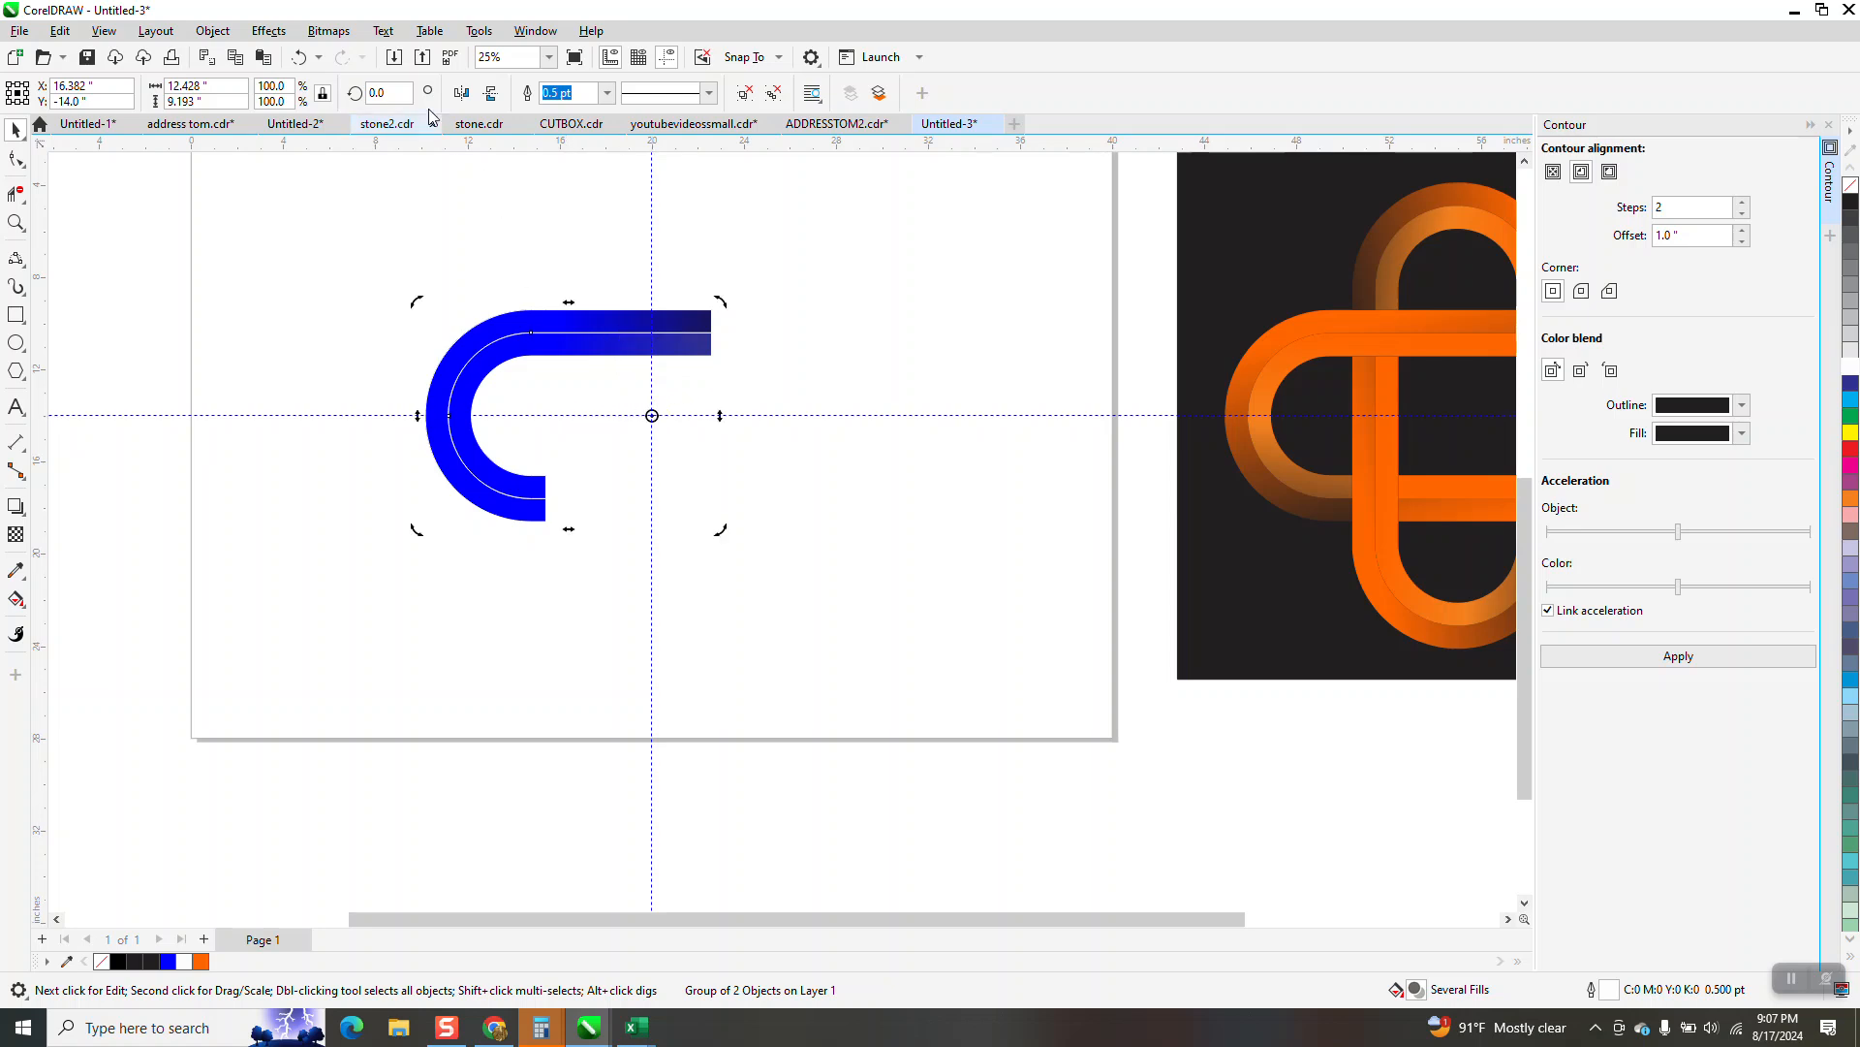
pyautogui.write('90')
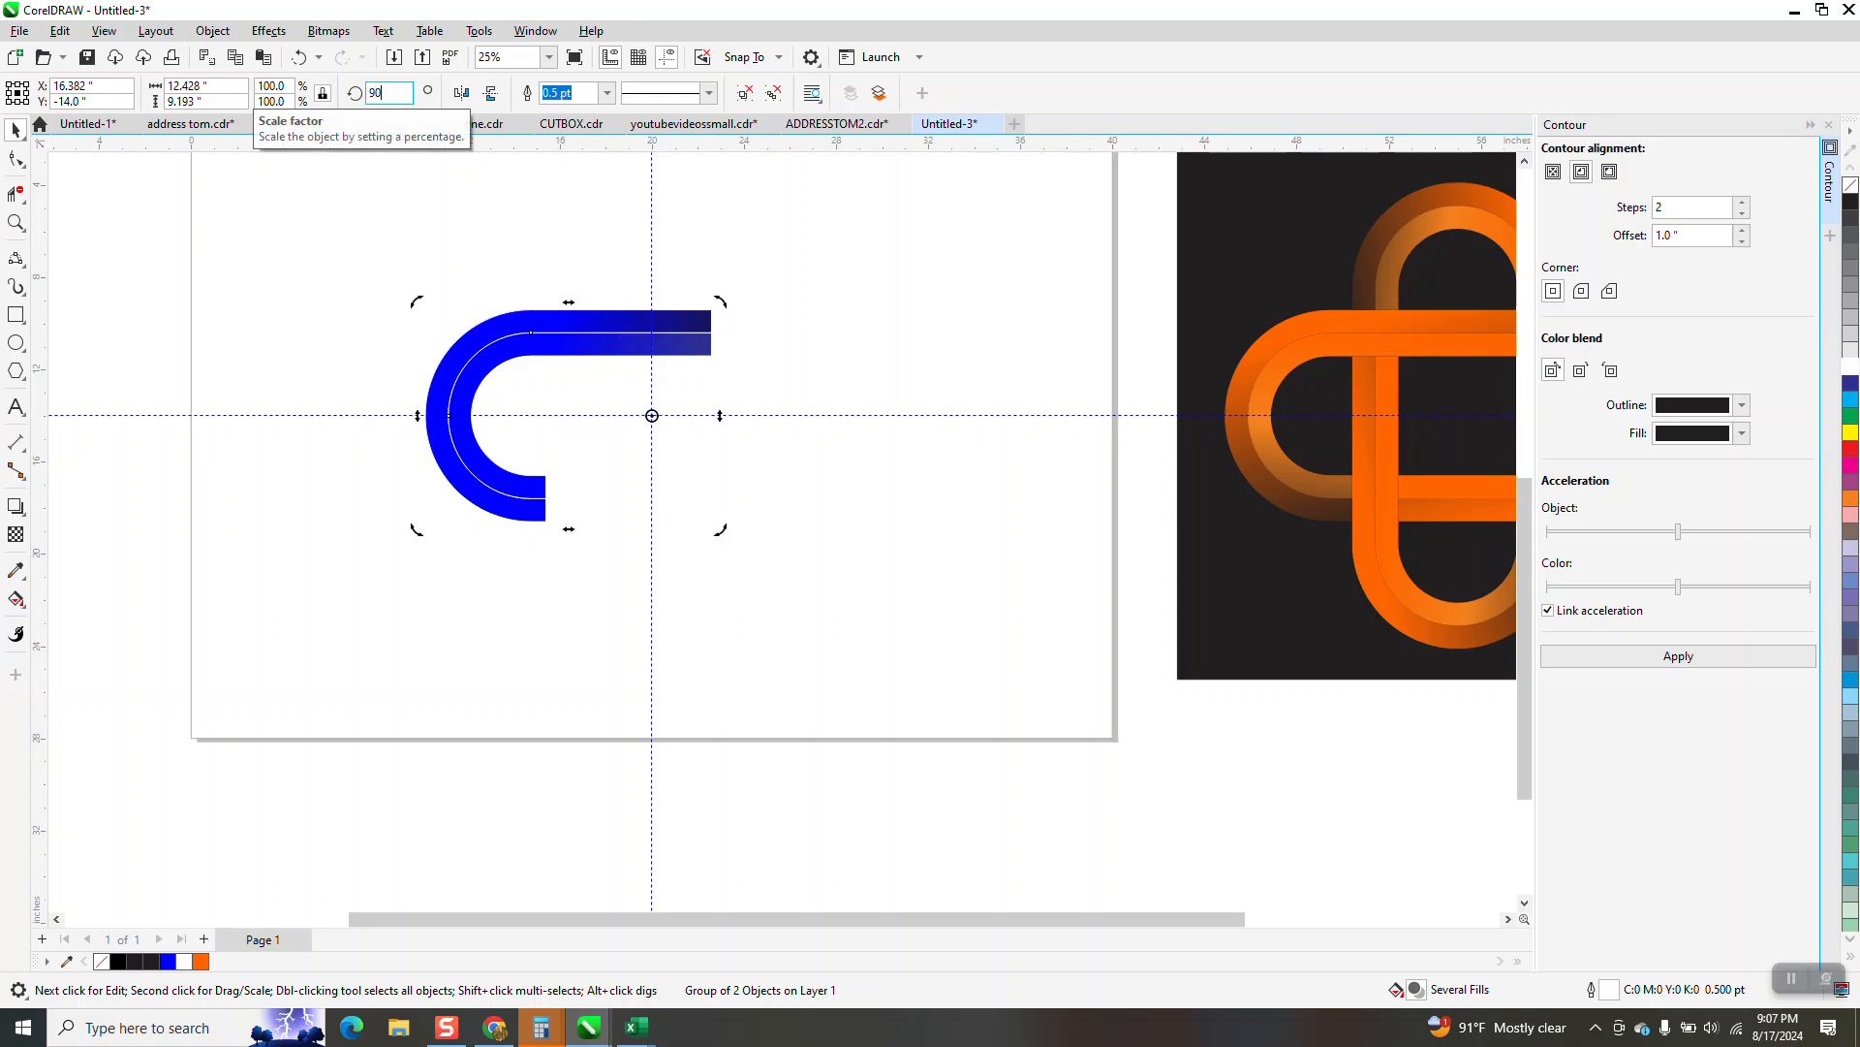
pyautogui.press('Return')
pyautogui.hotkey('ctrl', 'r')
pyautogui.hotkey('ctrl', 'r')
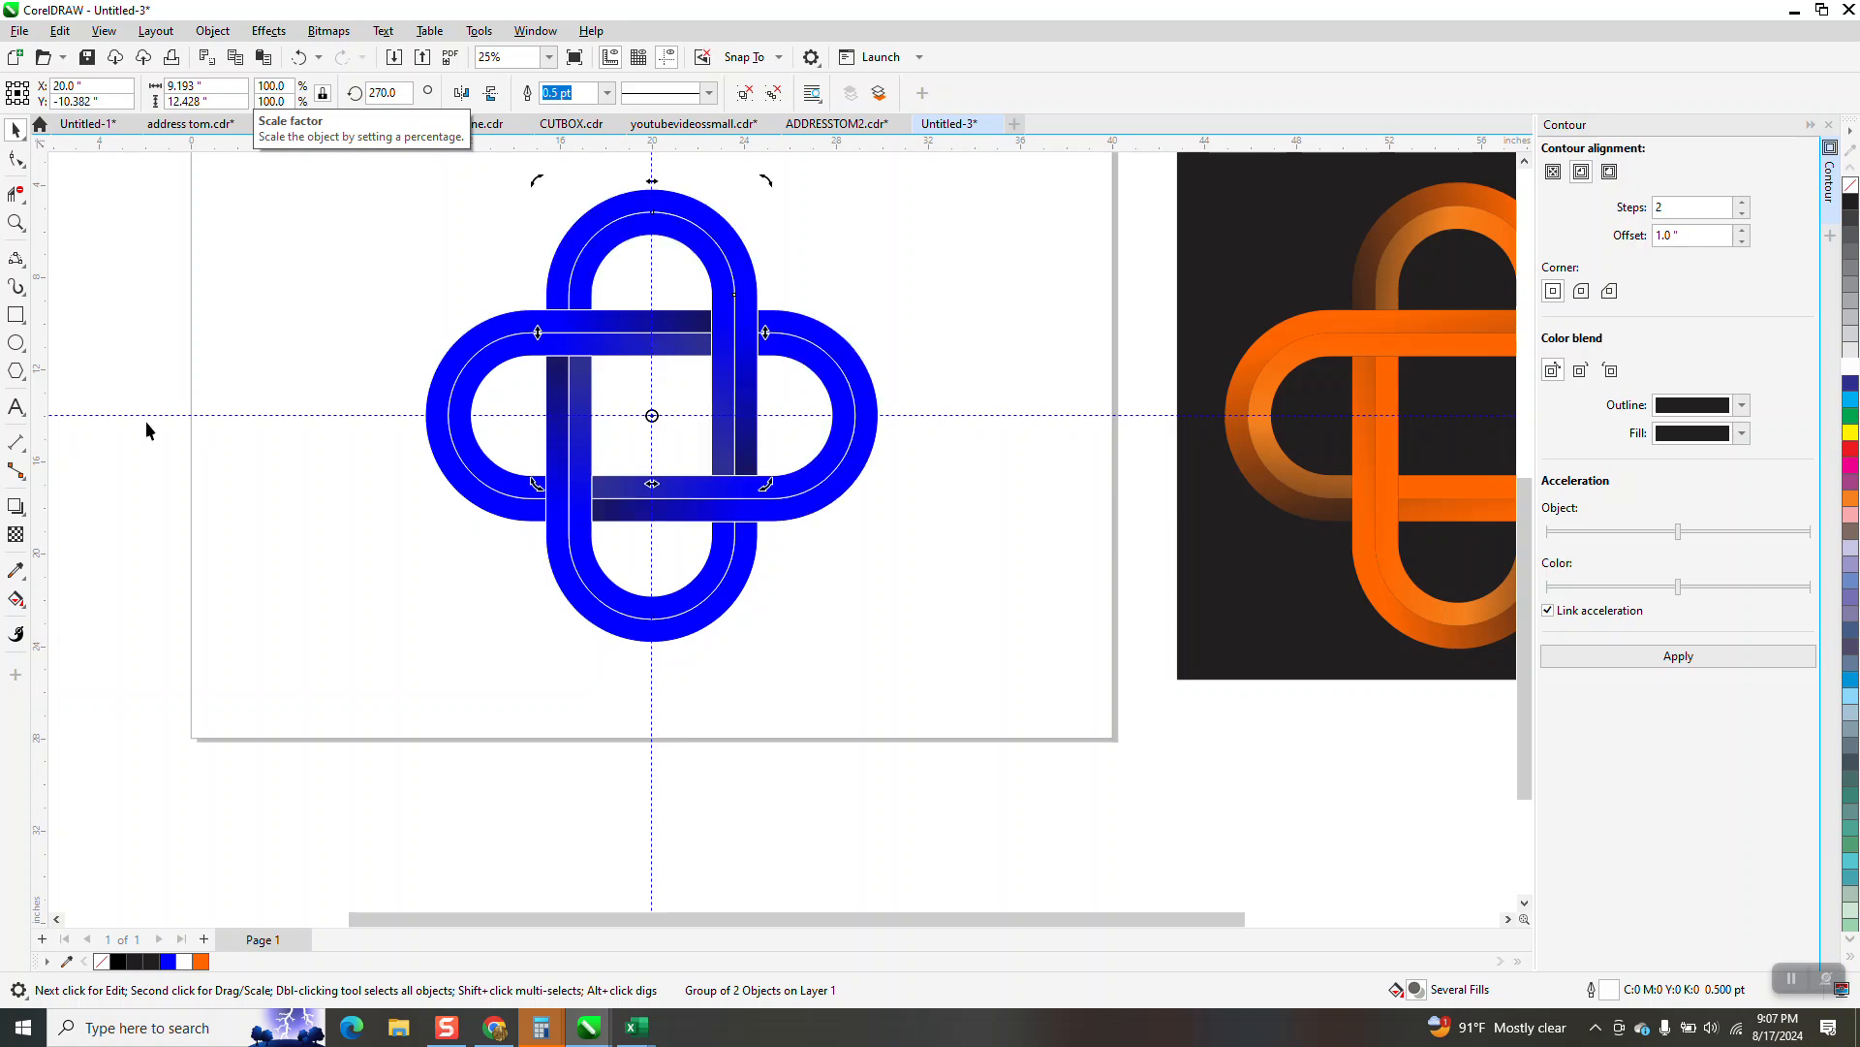
# Delete the three rotated copies of the band group, leaving only the original C-shaped group
pyautogui.click(15, 222)
pyautogui.moveTo(332, 262); pyautogui.dragTo(1013, 617)
pyautogui.scroll(-3, 882, 583)
pyautogui.click(10, 130)
pyautogui.press('Delete')
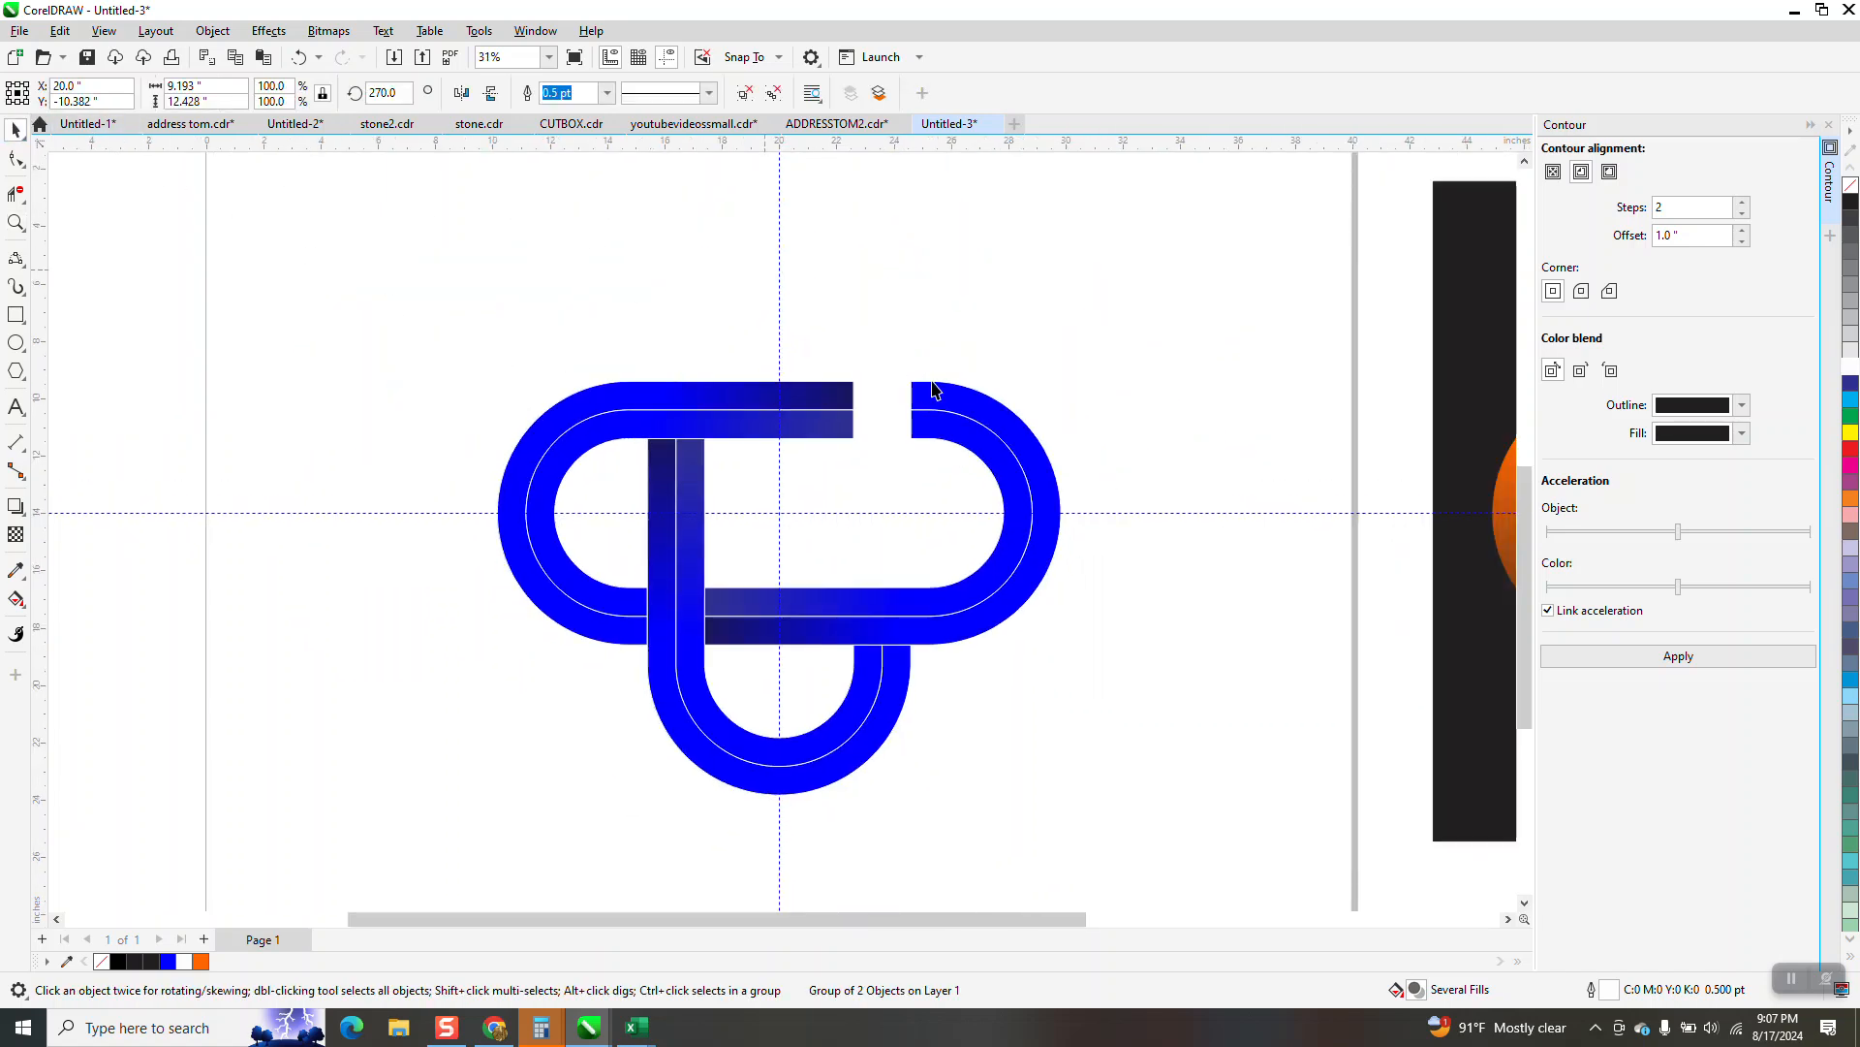
pyautogui.press('Delete')
pyautogui.click(898, 721)
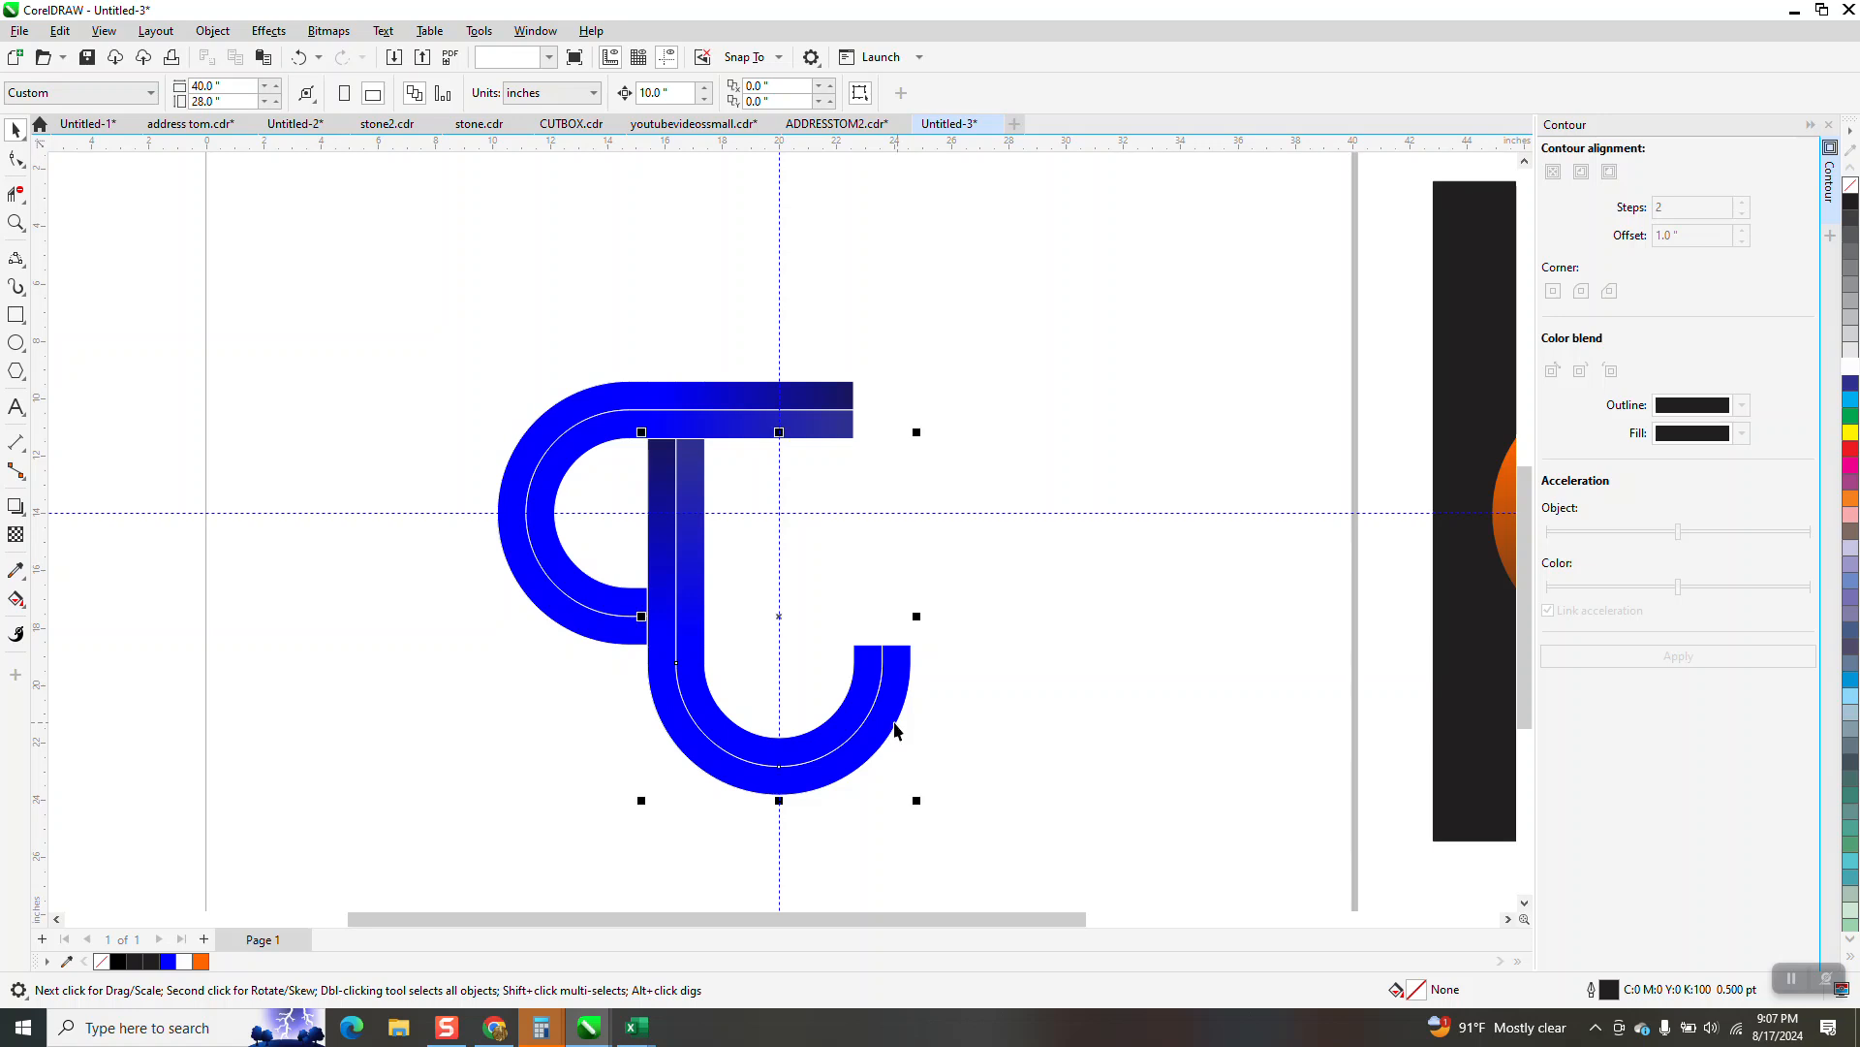
pyautogui.press('Delete')
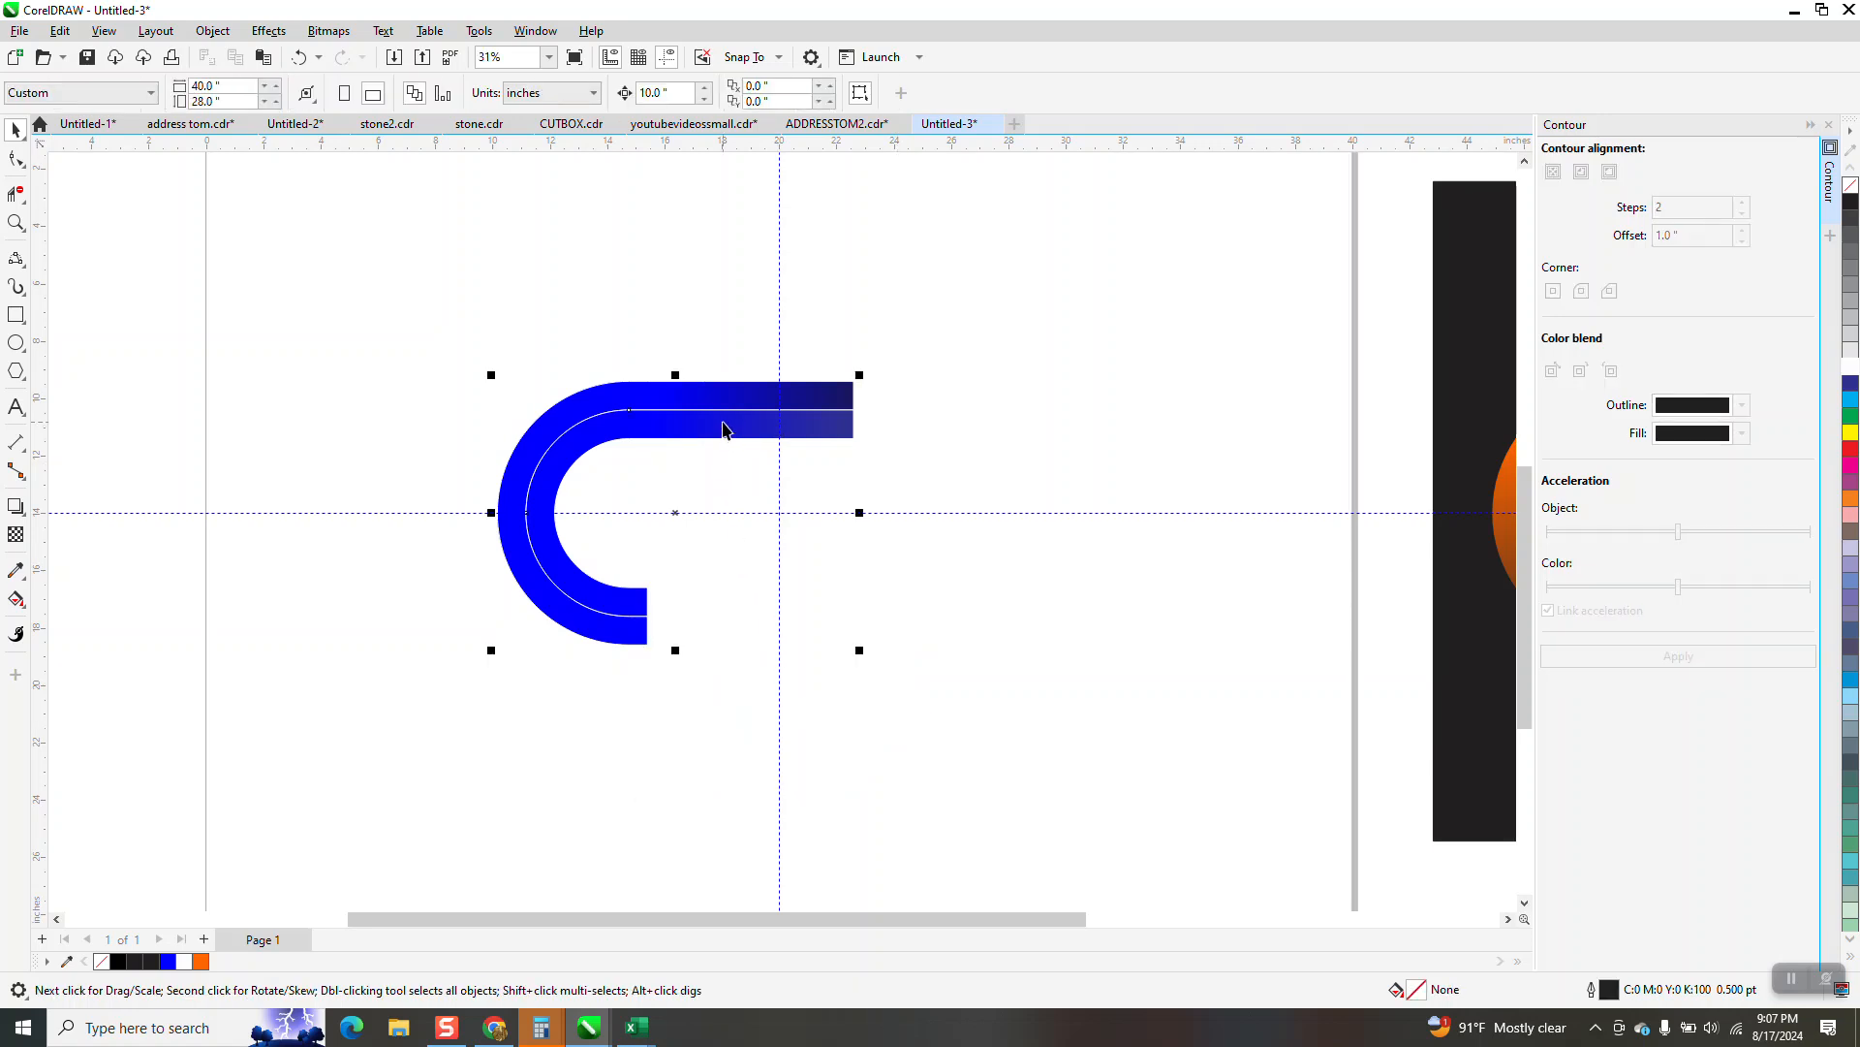
# Ungroup the remaining C-shaped band group into its outer and inner pieces
pyautogui.moveTo(533, 285); pyautogui.dragTo(1157, 685)
pyautogui.click(704, 405)
pyautogui.click(212, 30)
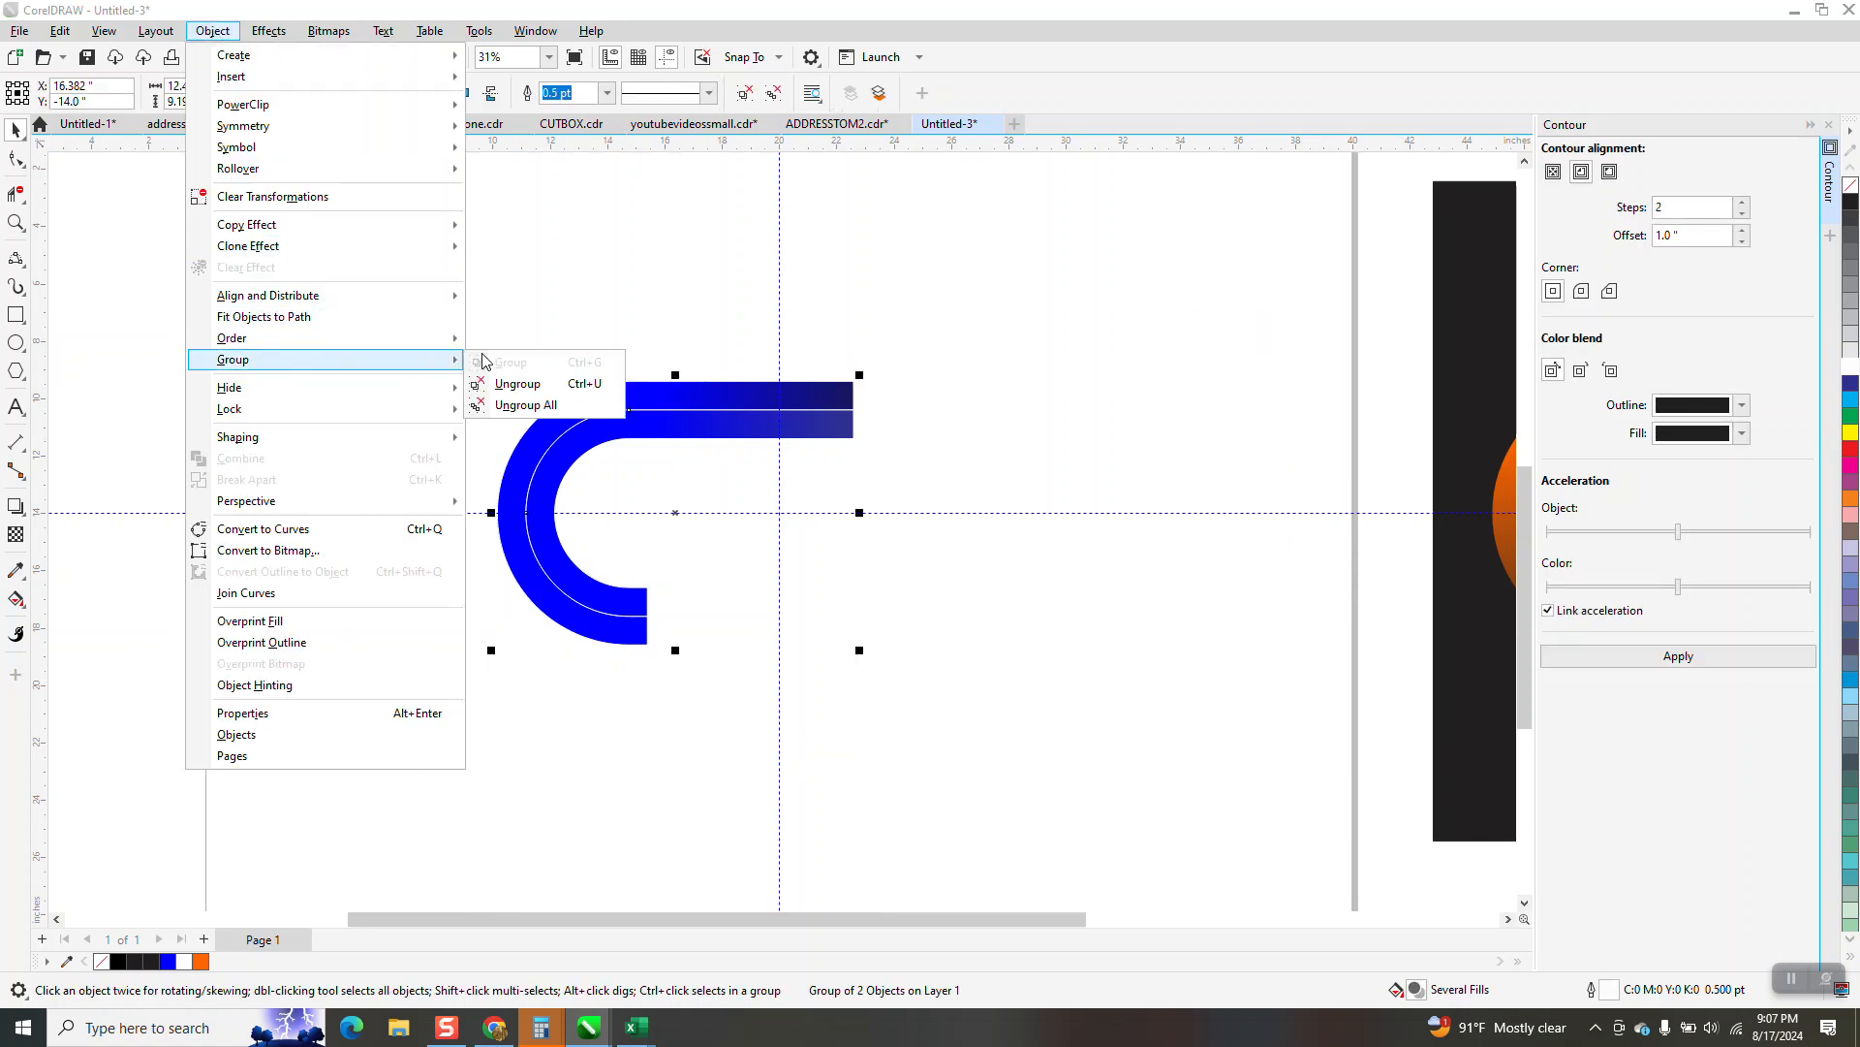
pyautogui.click(524, 380)
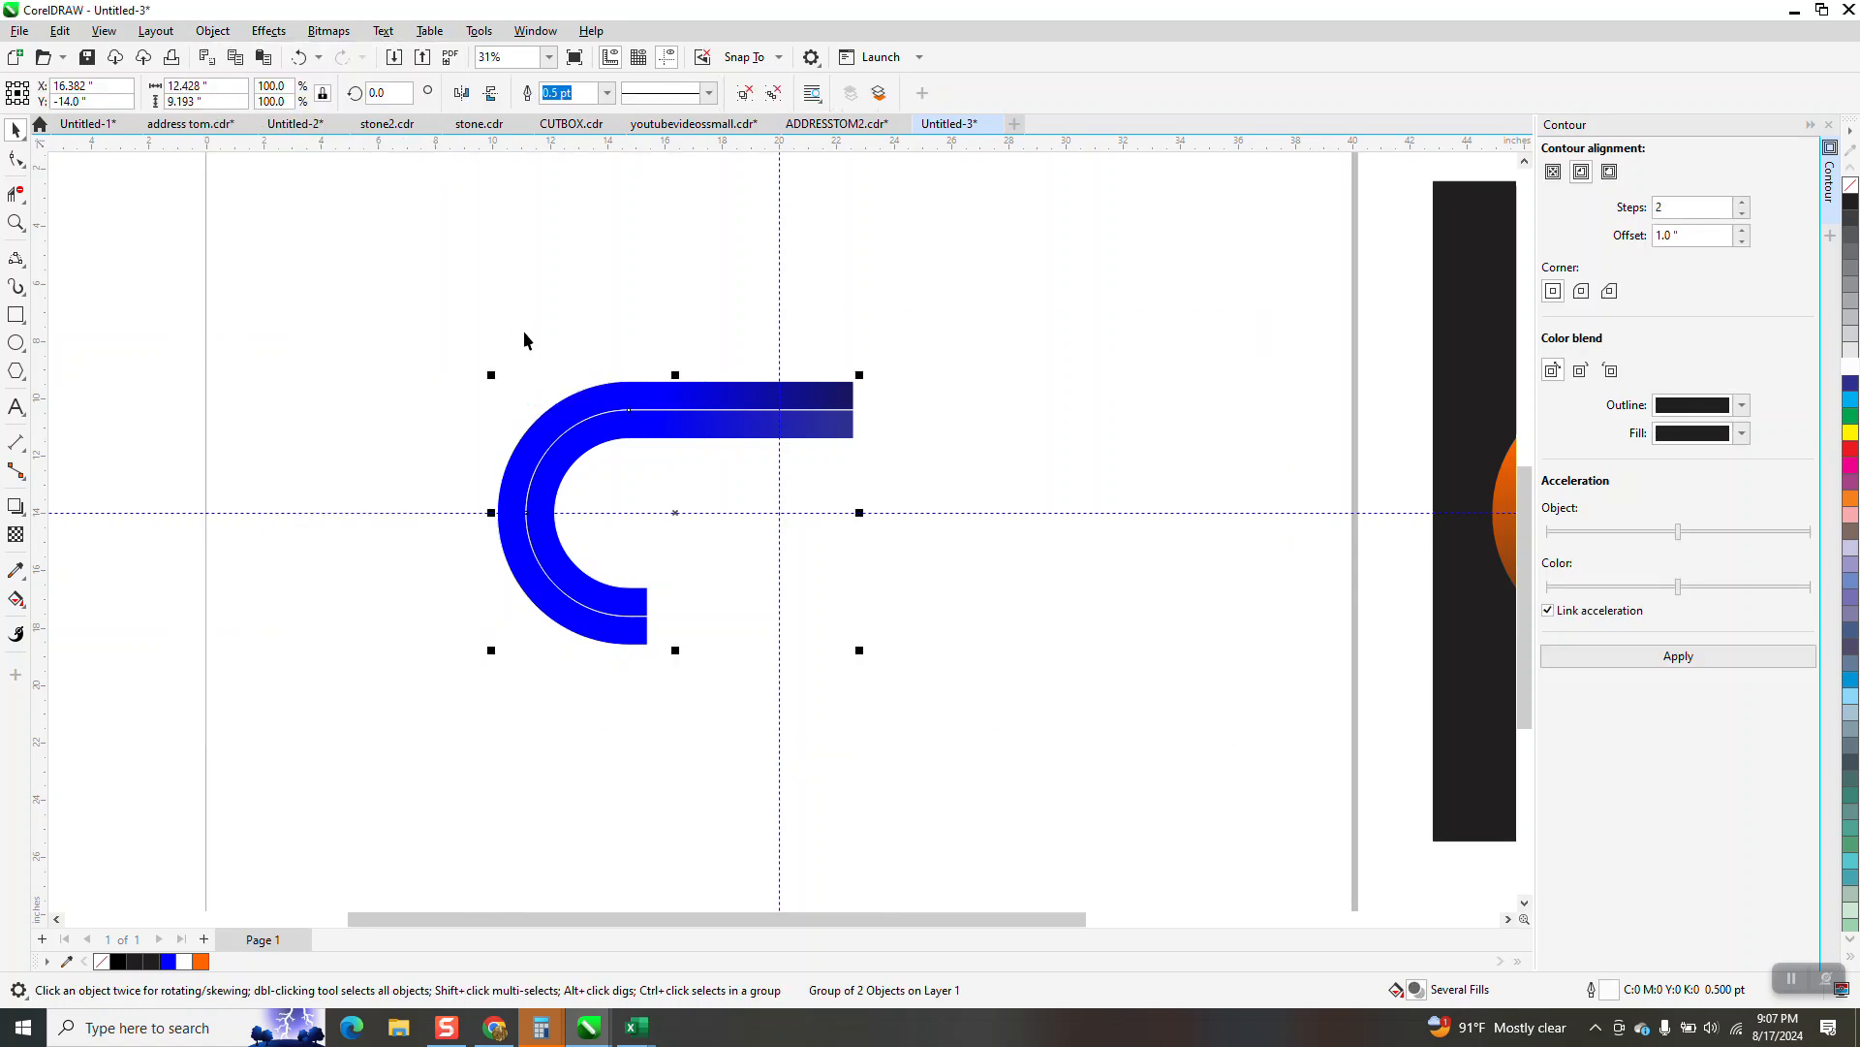
# Clone the outer band and the inner band one at a time, moving each clone 10 inches straight up
pyautogui.click(715, 407)
pyautogui.click(59, 34)
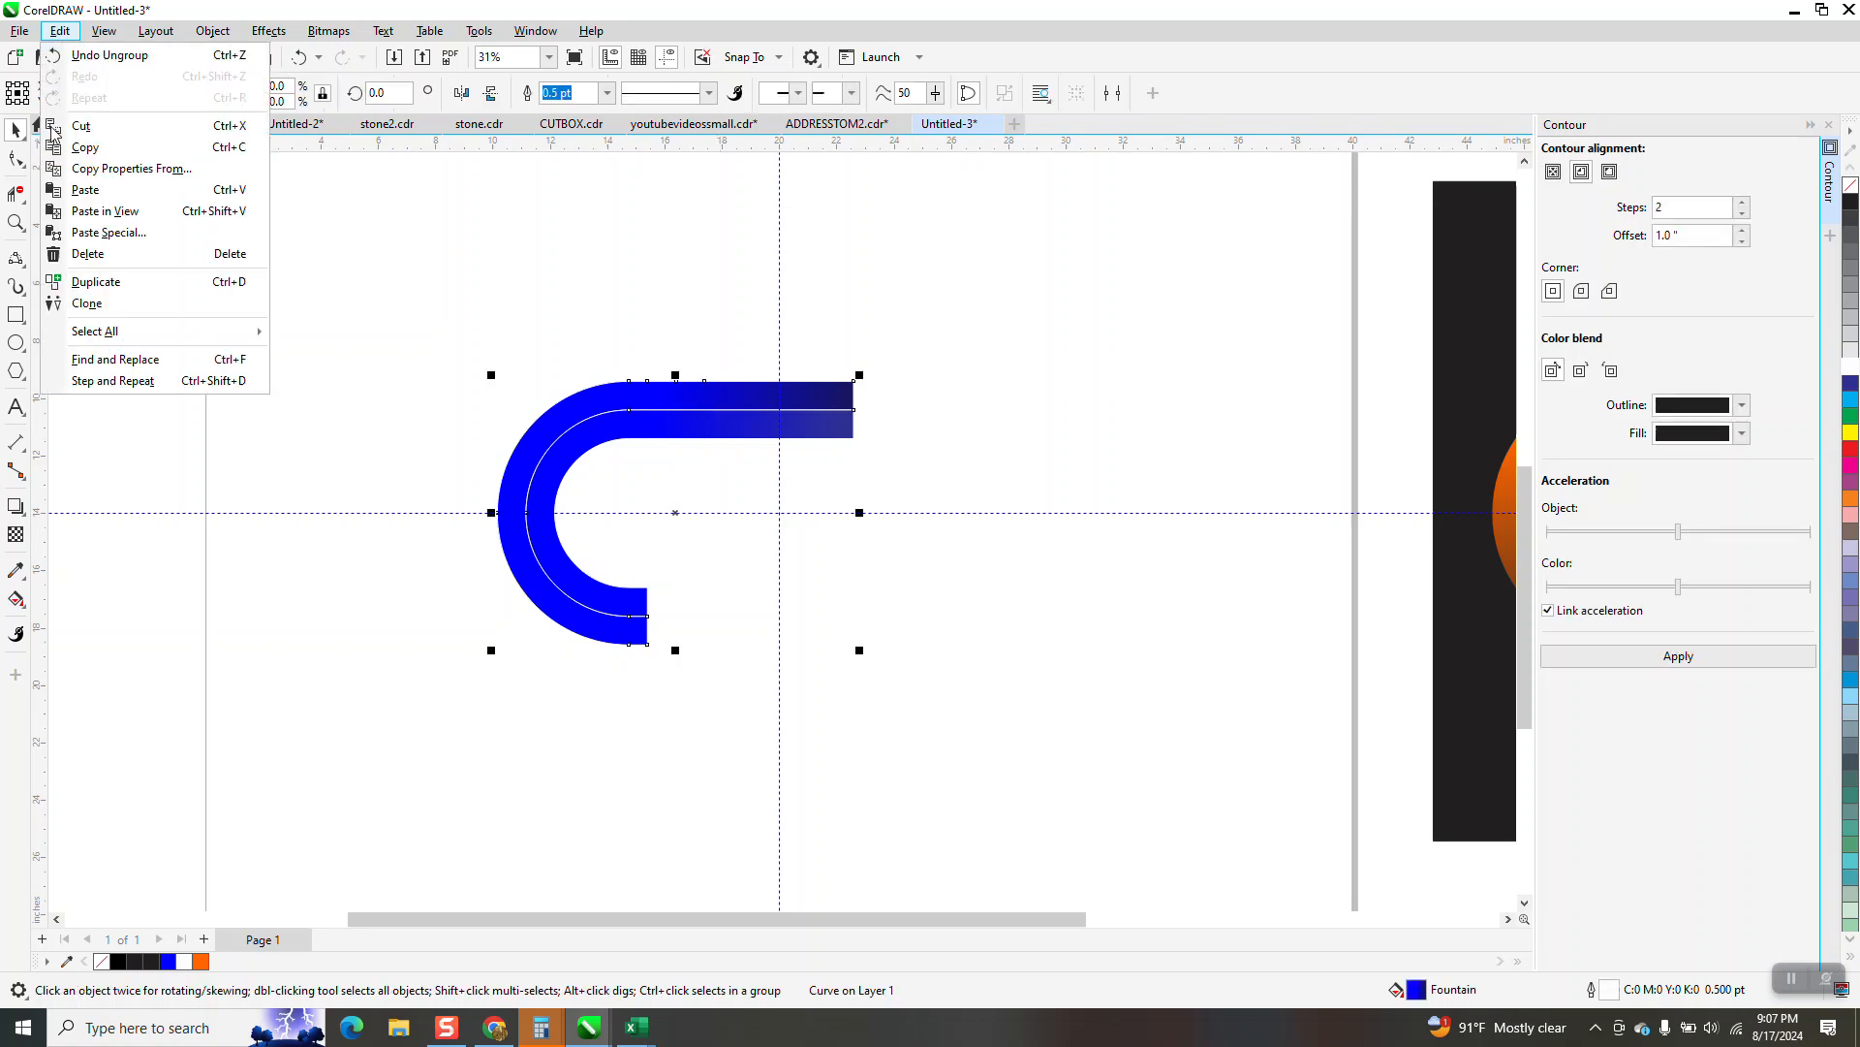
pyautogui.click(86, 304)
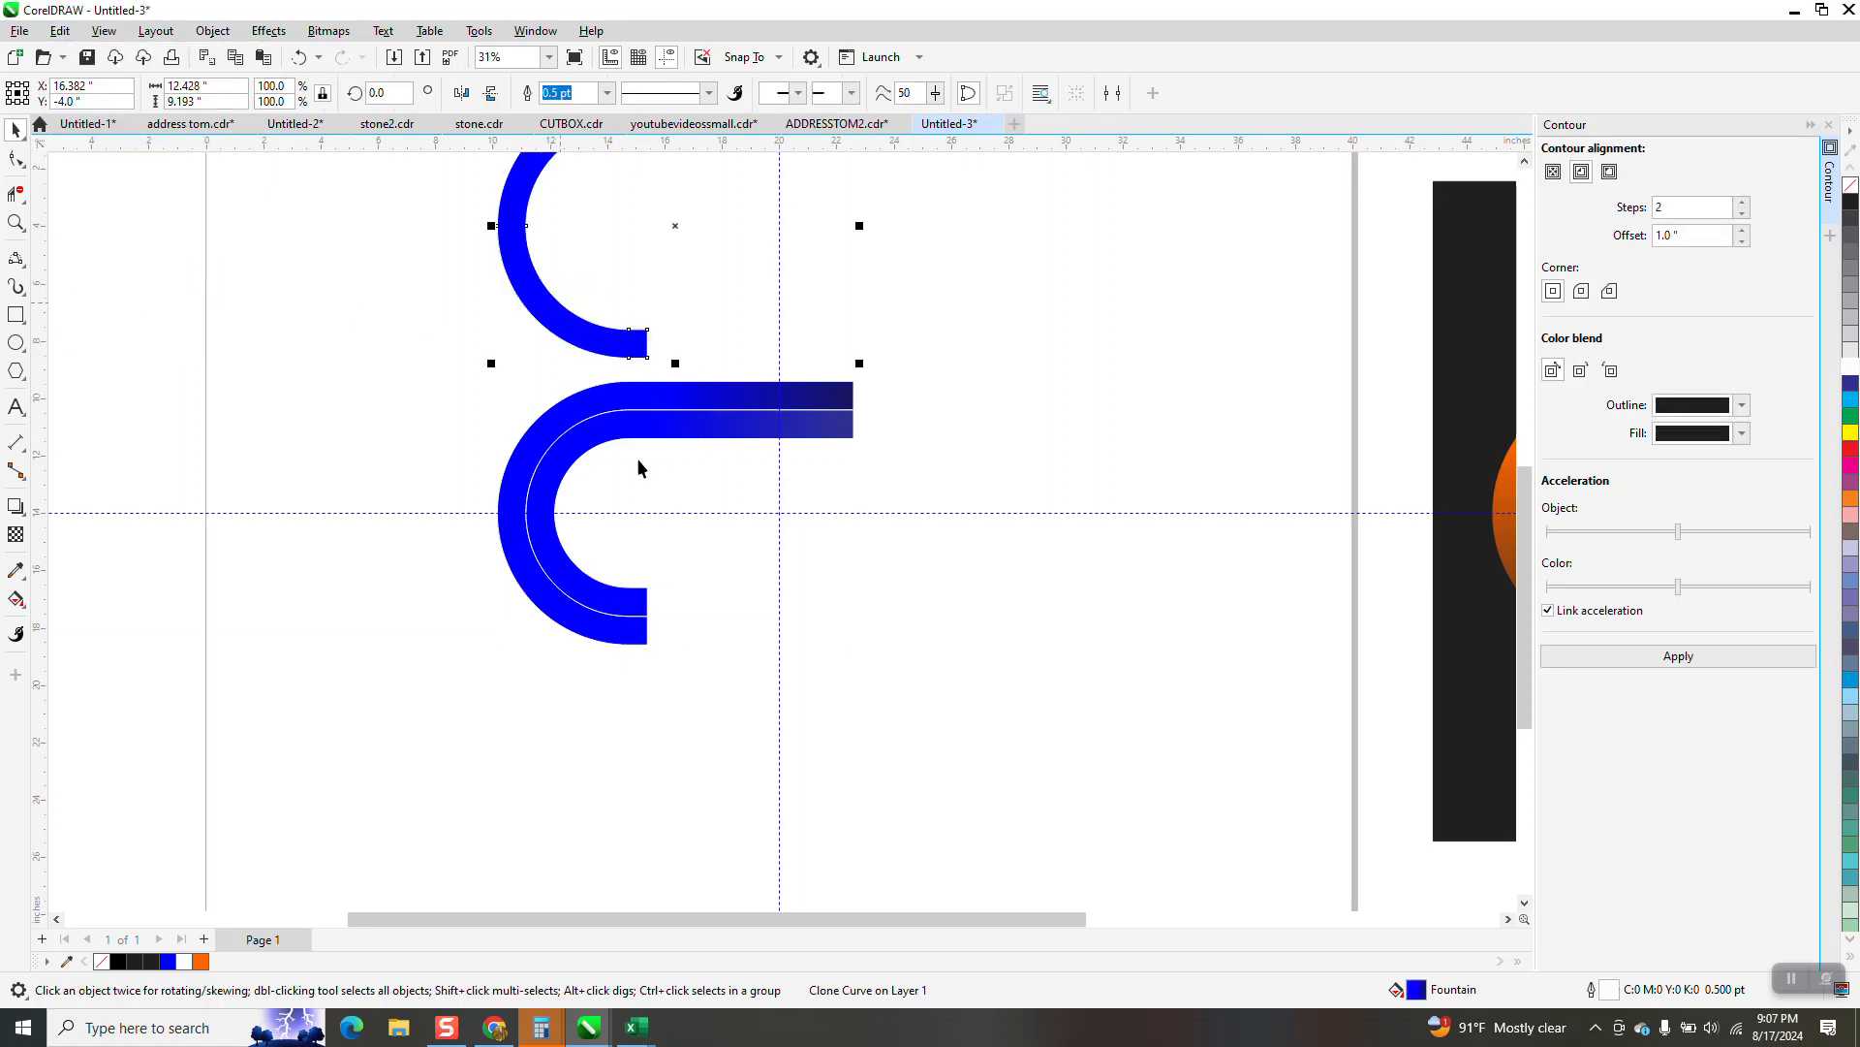
pyautogui.click(574, 465)
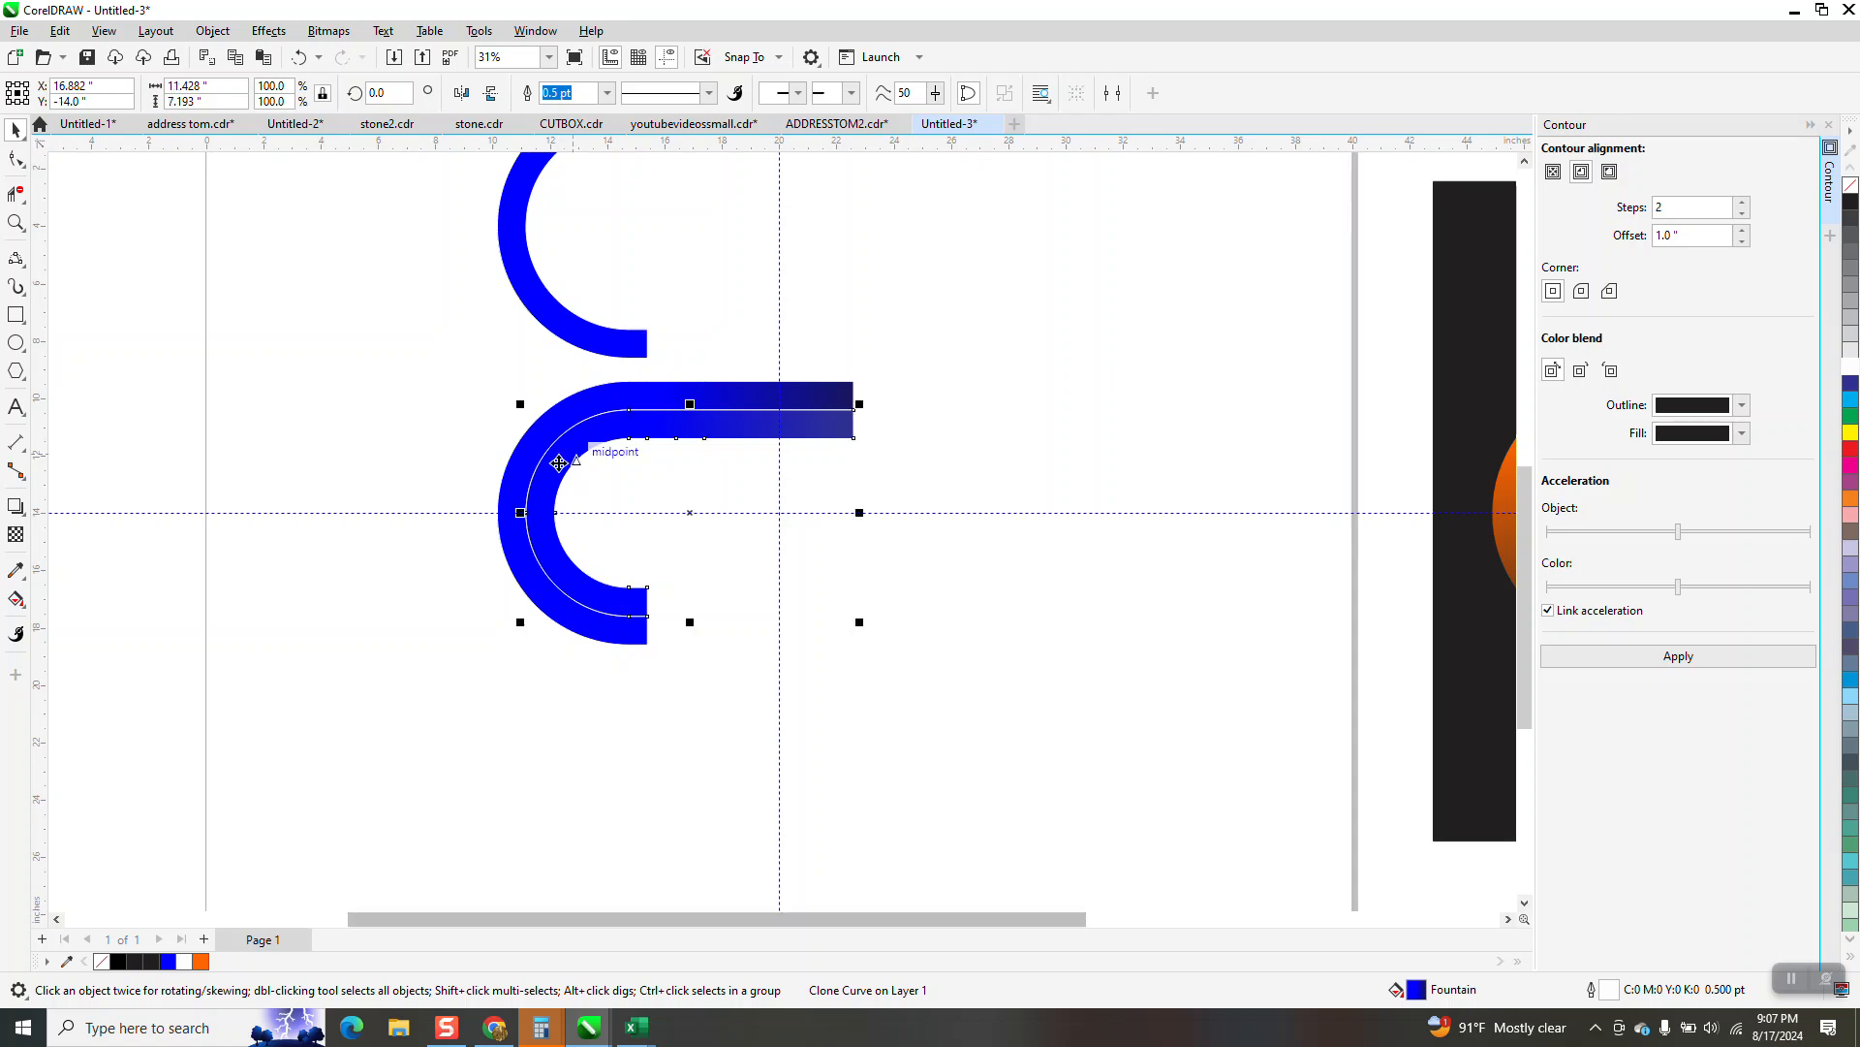
pyautogui.click(60, 31)
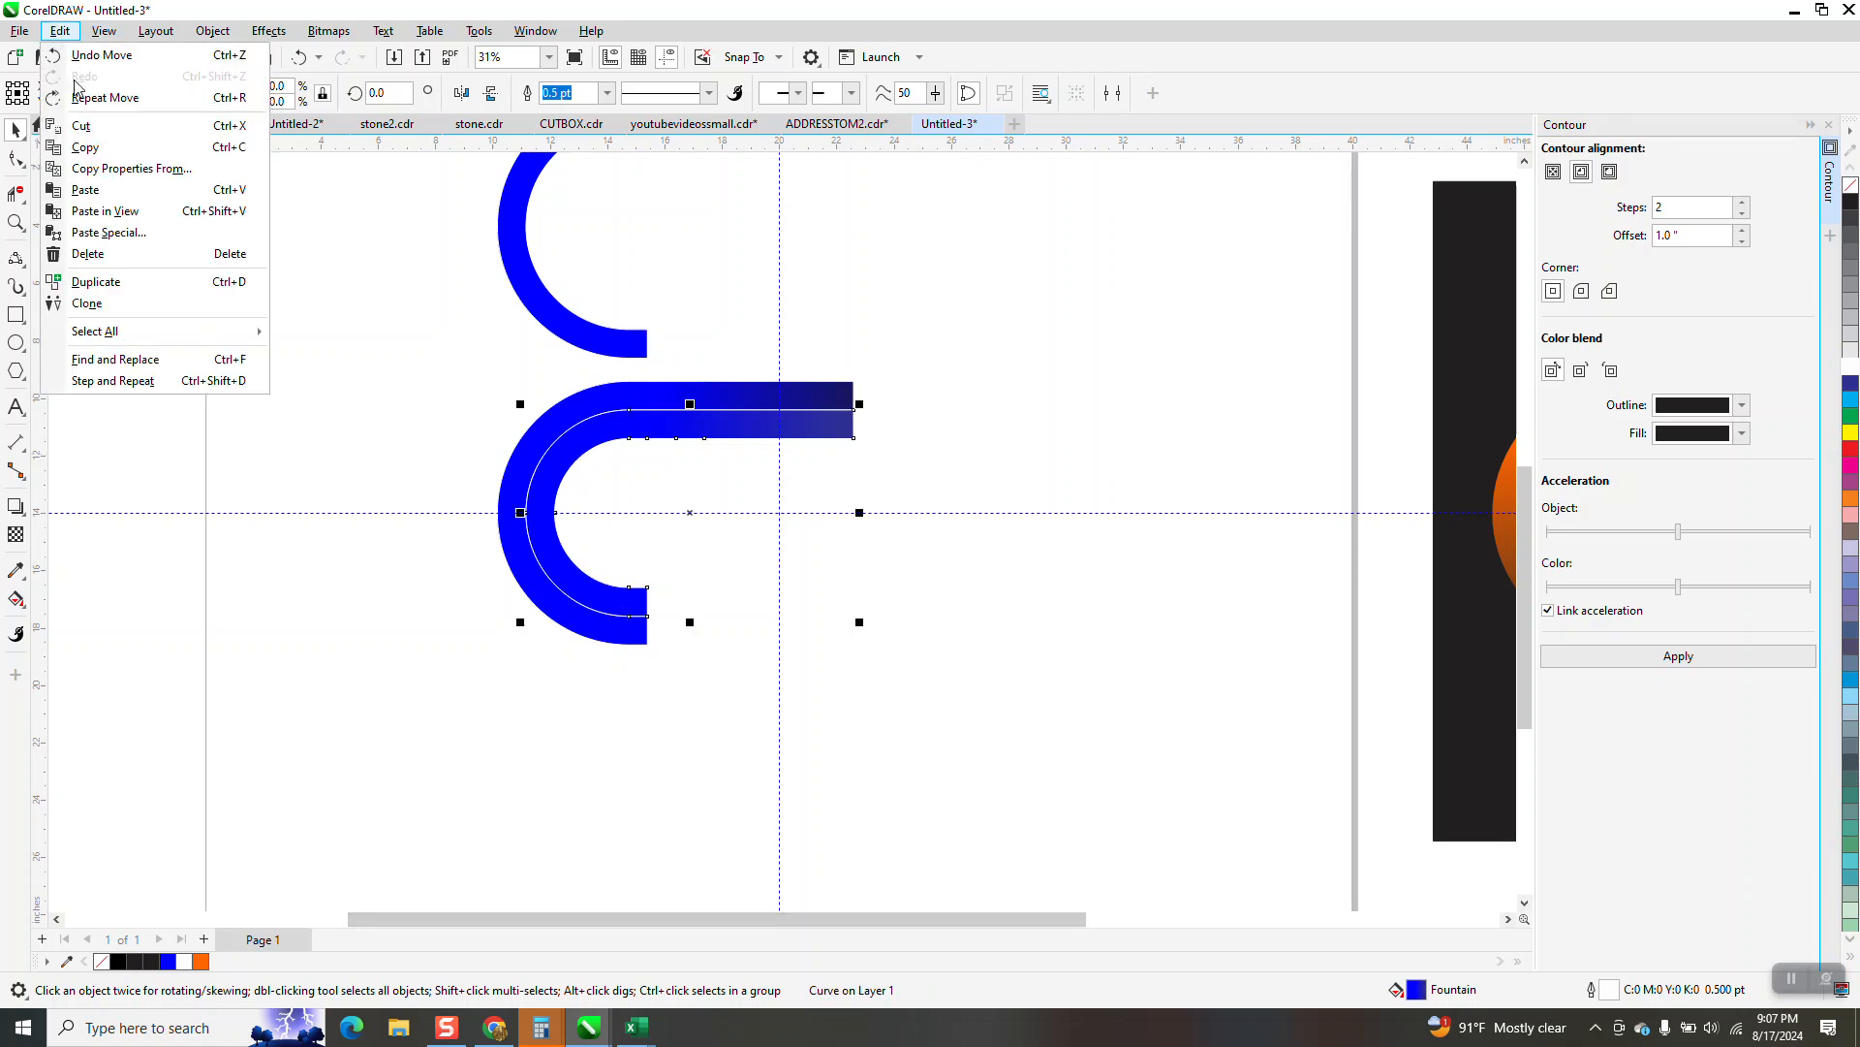
pyautogui.click(108, 305)
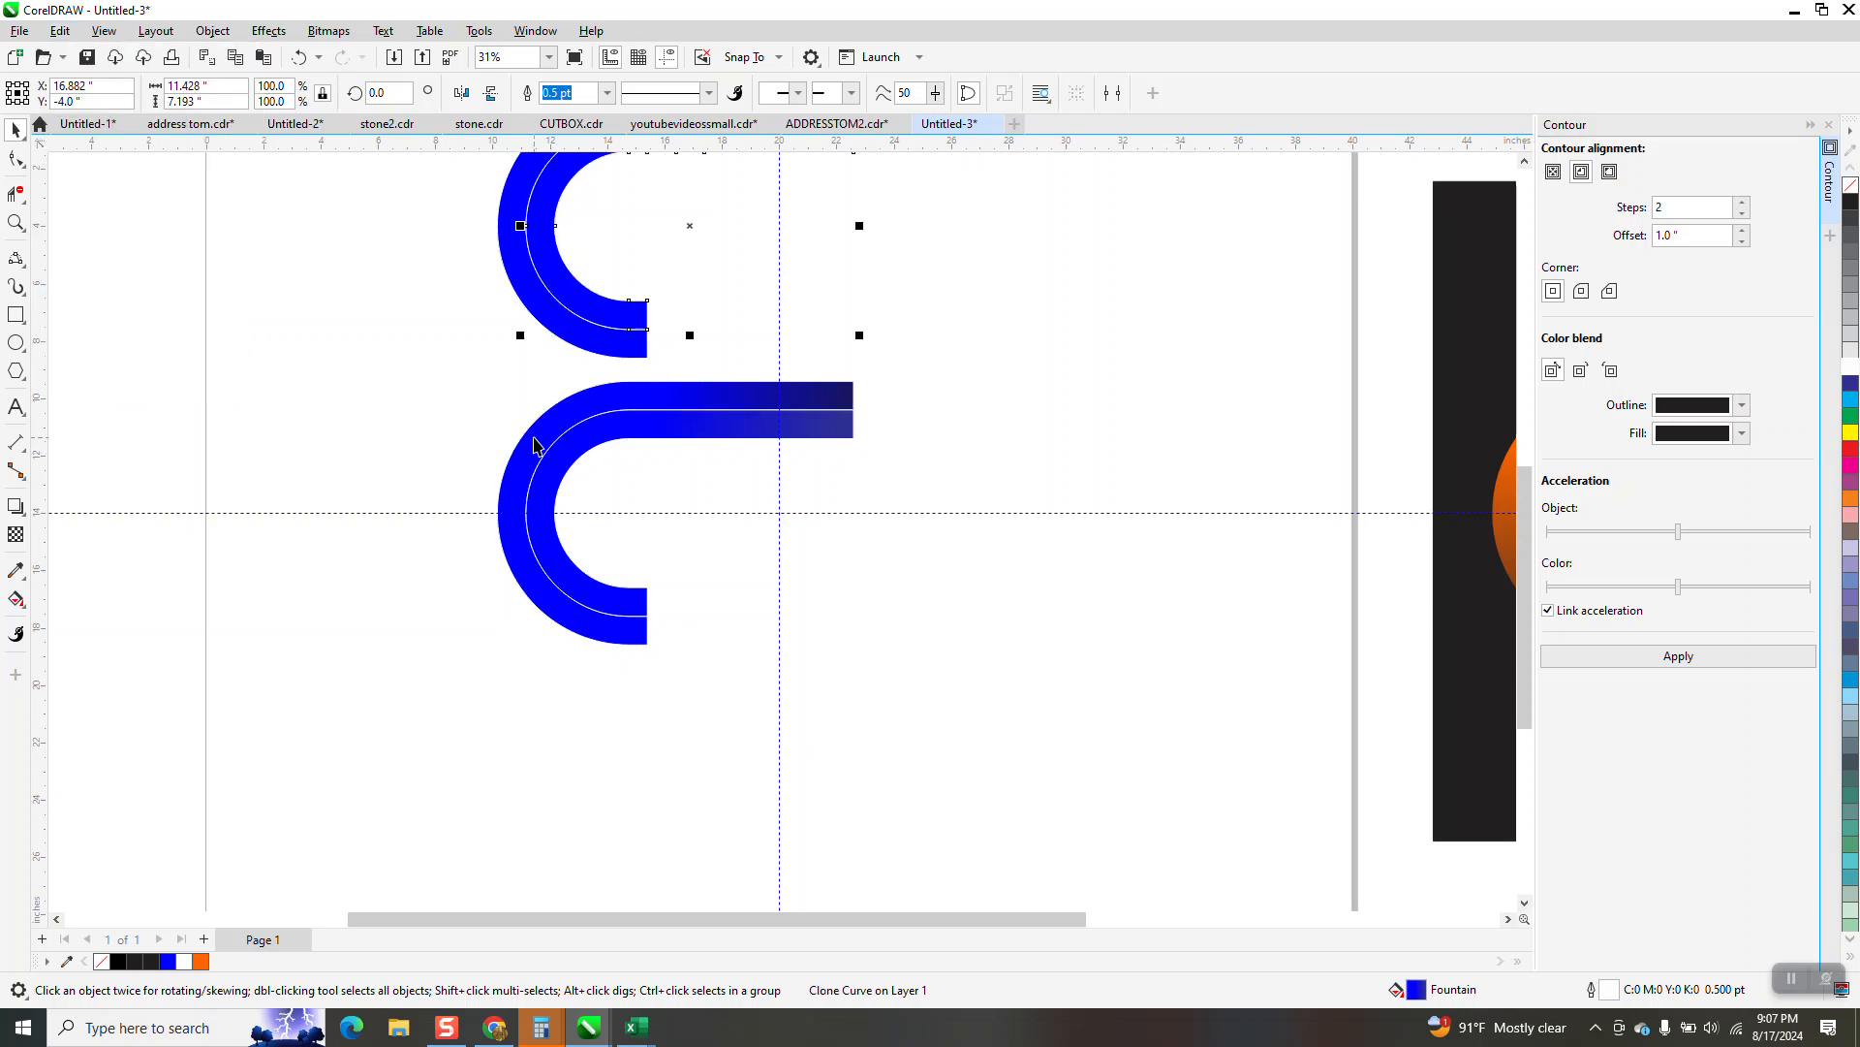
# Move the two original control curves 30 inches left, off the page
pyautogui.click(533, 446)
pyautogui.scroll(-2, 664, 602)
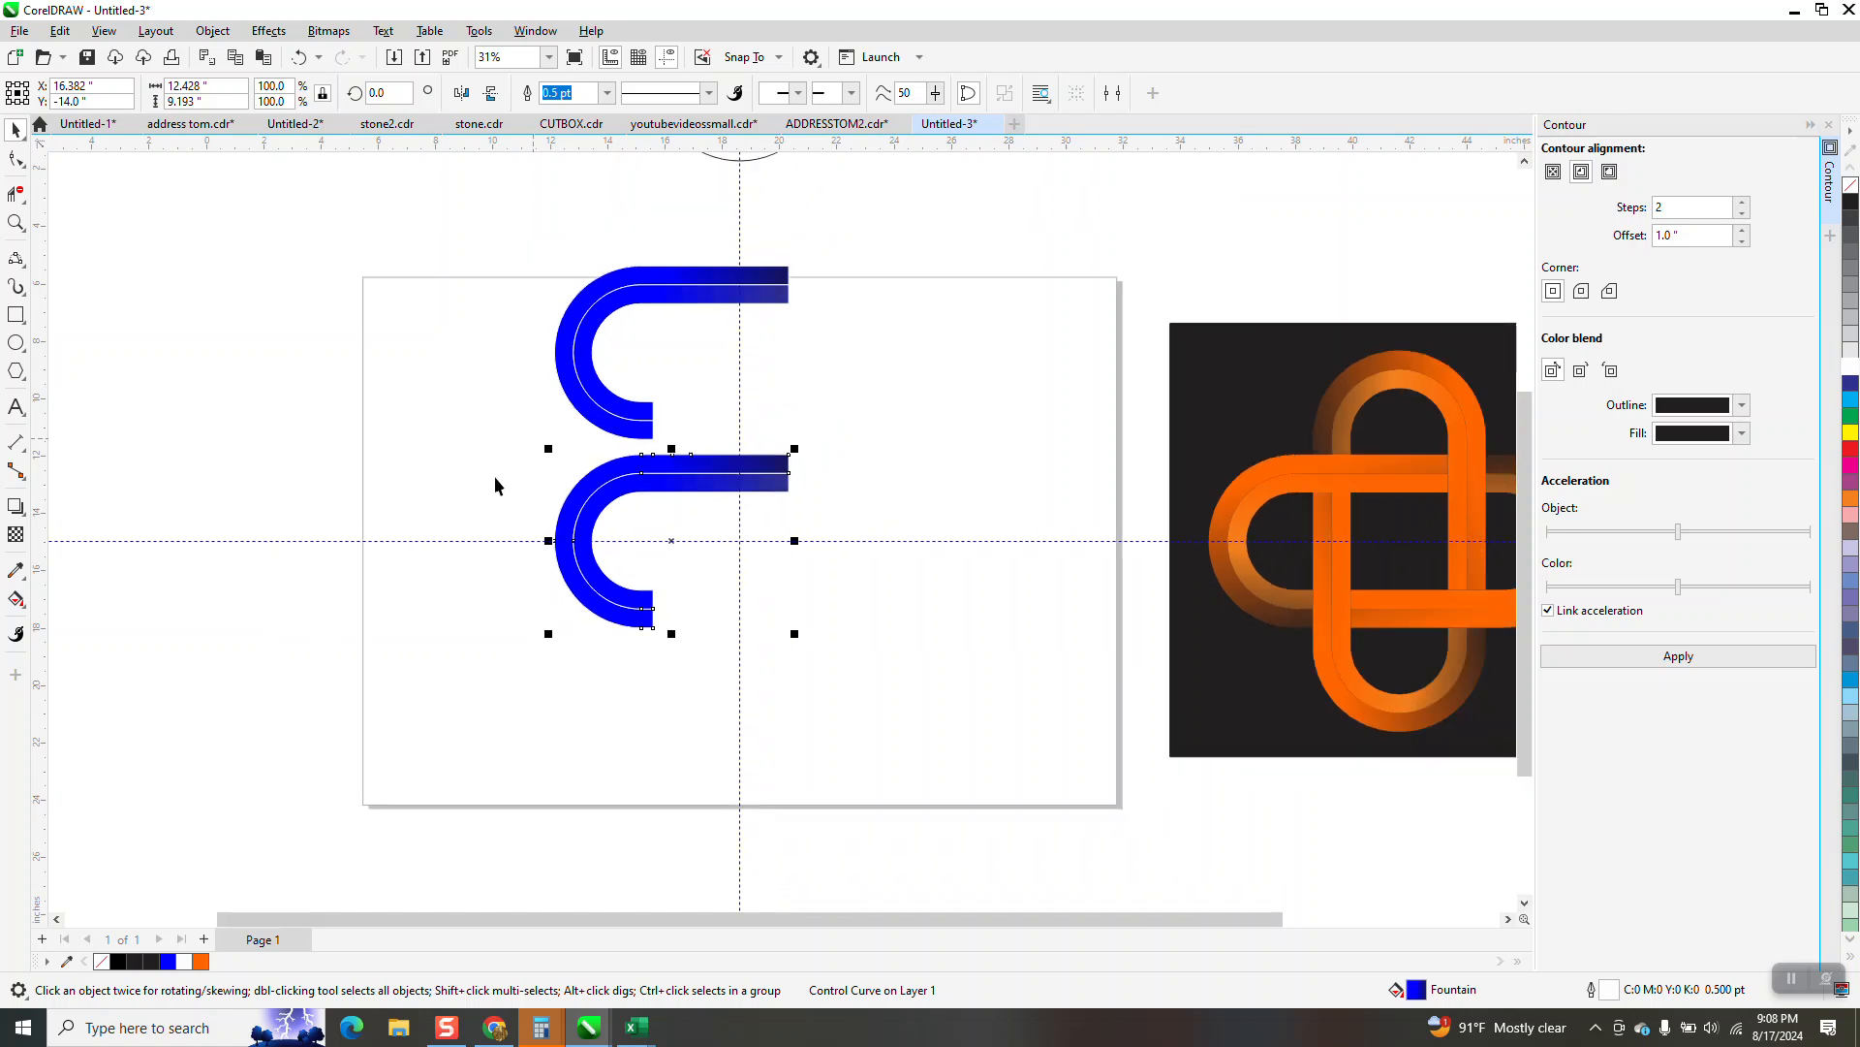
pyautogui.moveTo(811, 576); pyautogui.dragTo(945, 649)
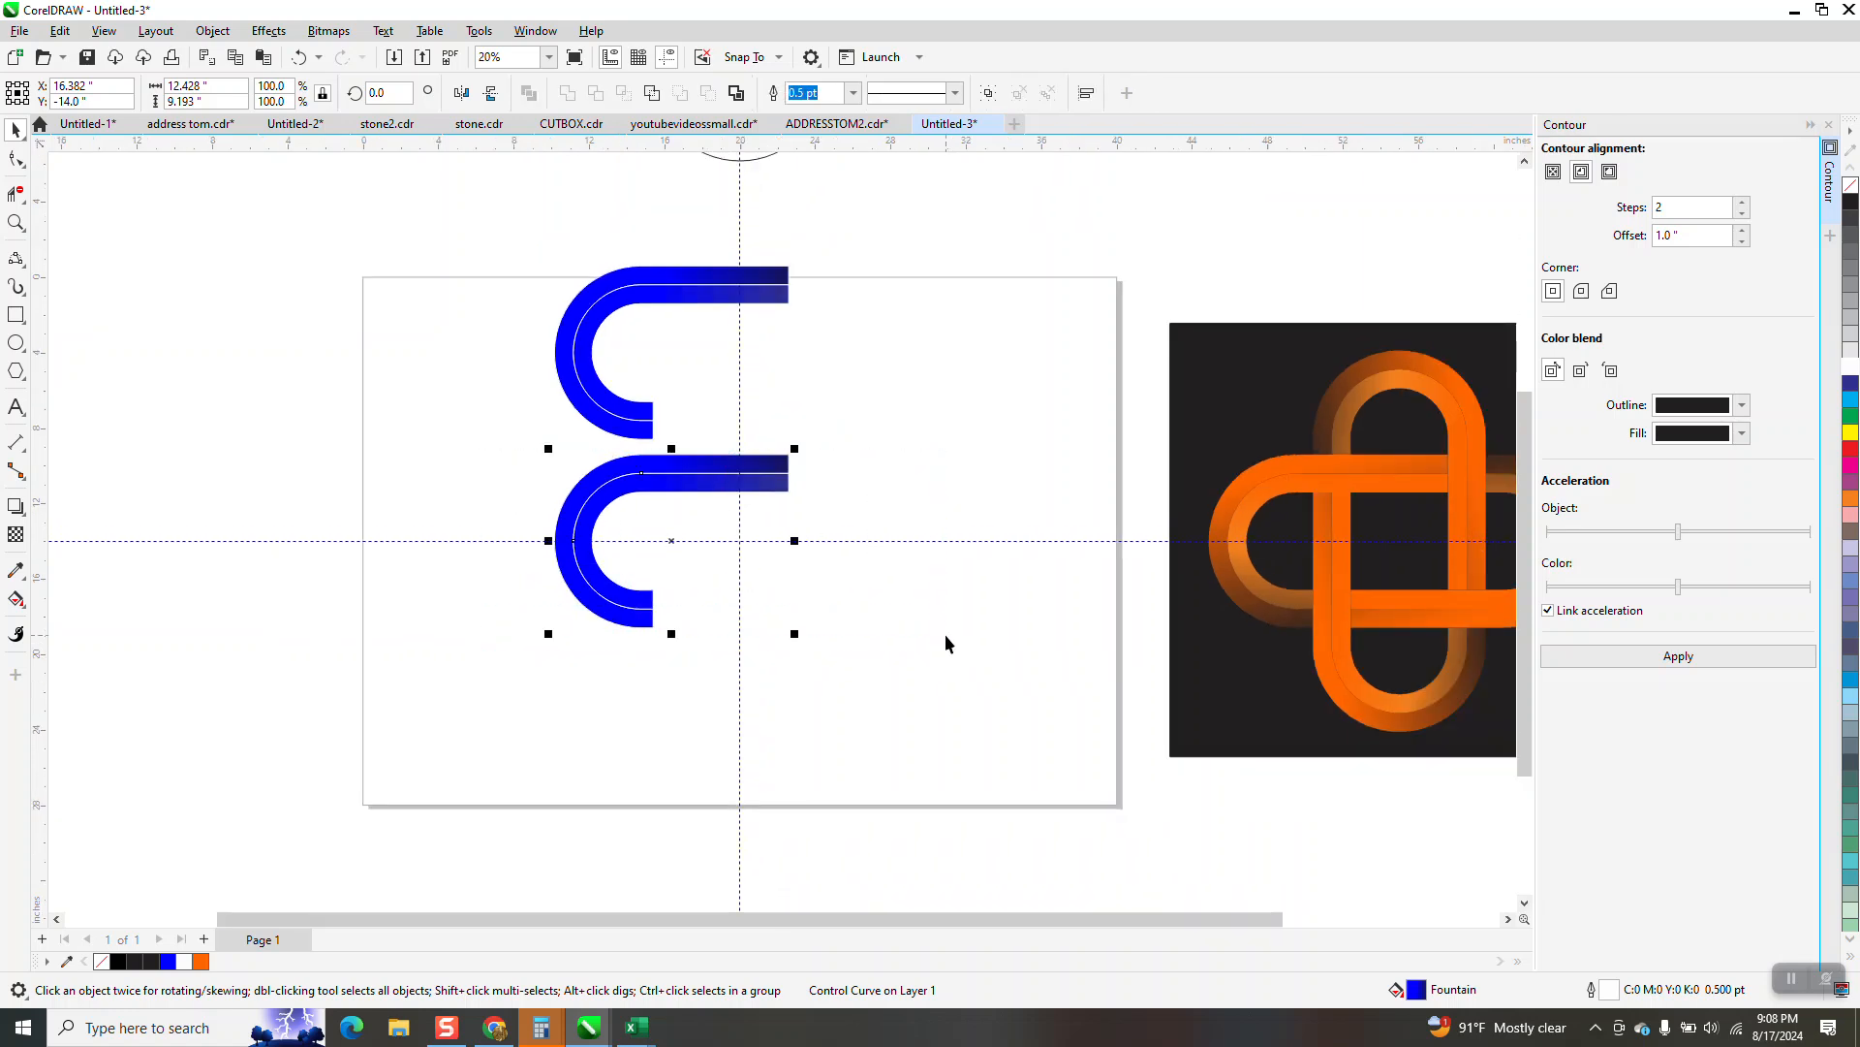
pyautogui.press('Left')
pyautogui.press('Left')
pyautogui.press('Left')
# Move the two cloned bands 10 inches straight down, back to the originals' former position
pyautogui.moveTo(511, 254); pyautogui.dragTo(805, 391)
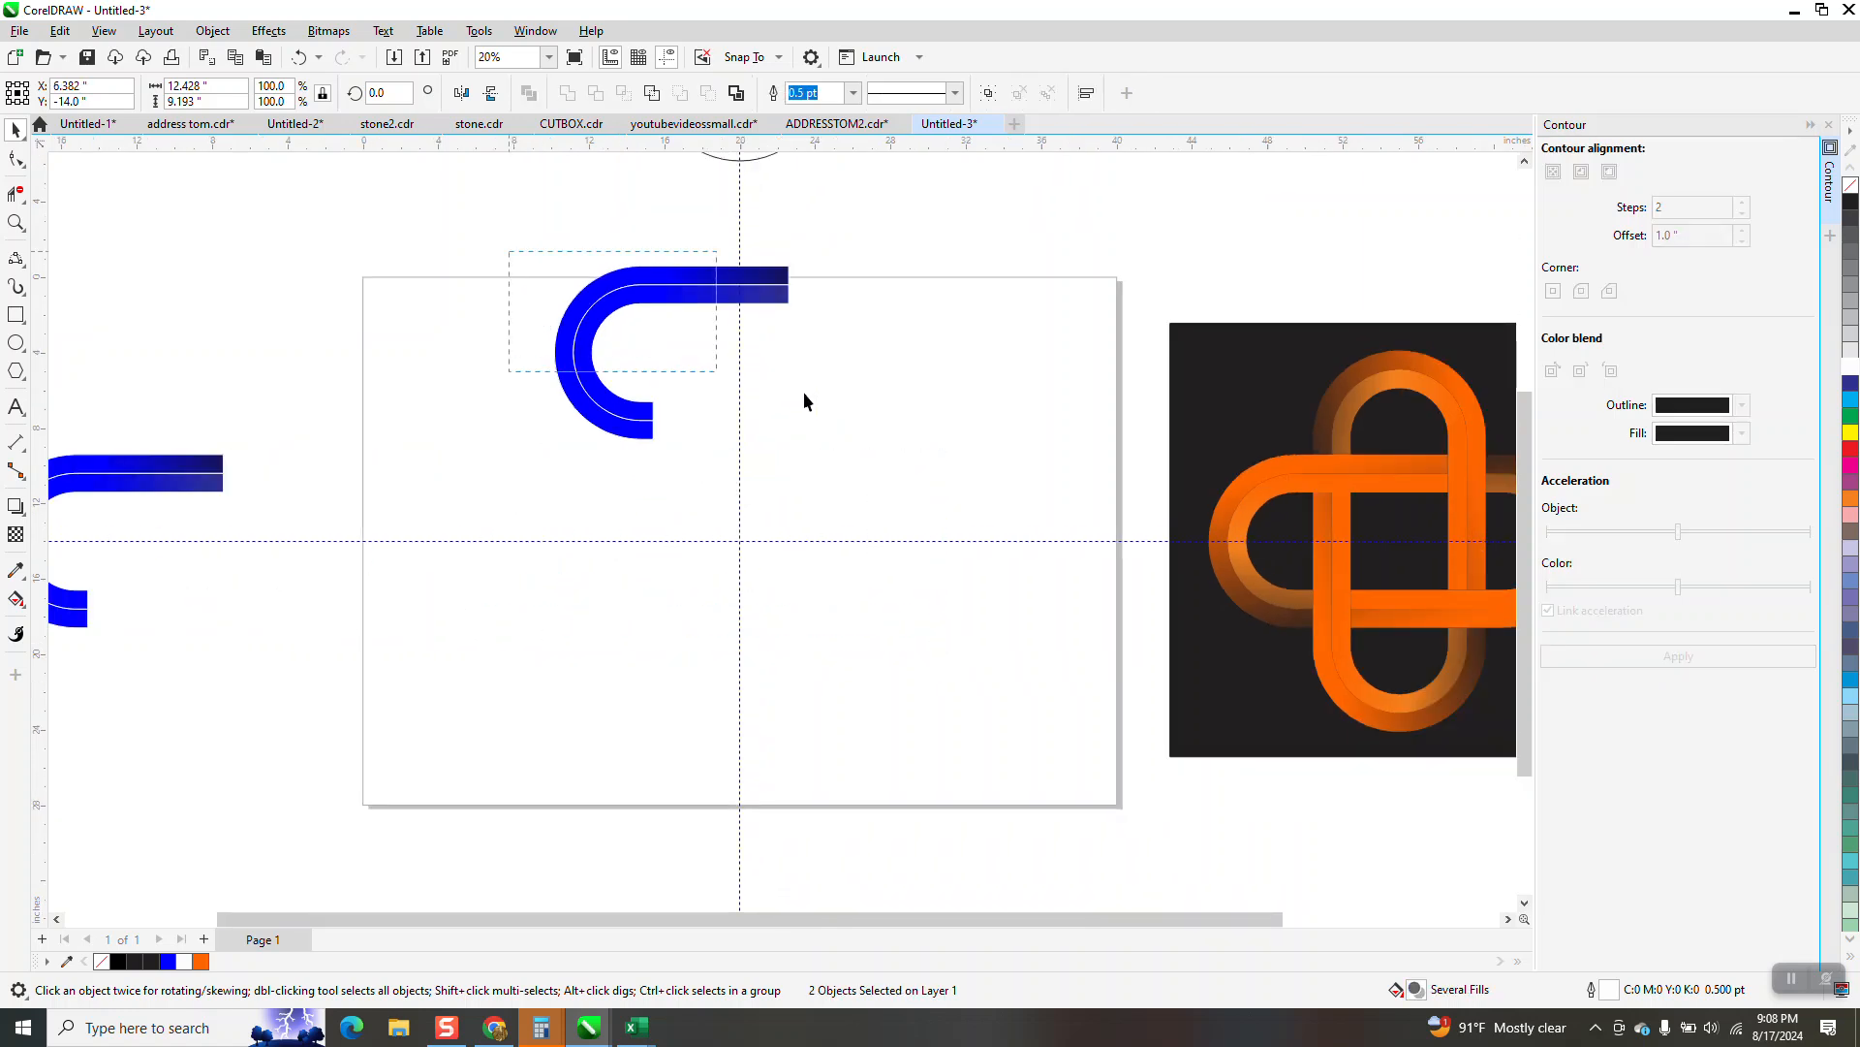
pyautogui.moveTo(926, 471); pyautogui.dragTo(926, 470)
pyautogui.press('Down')
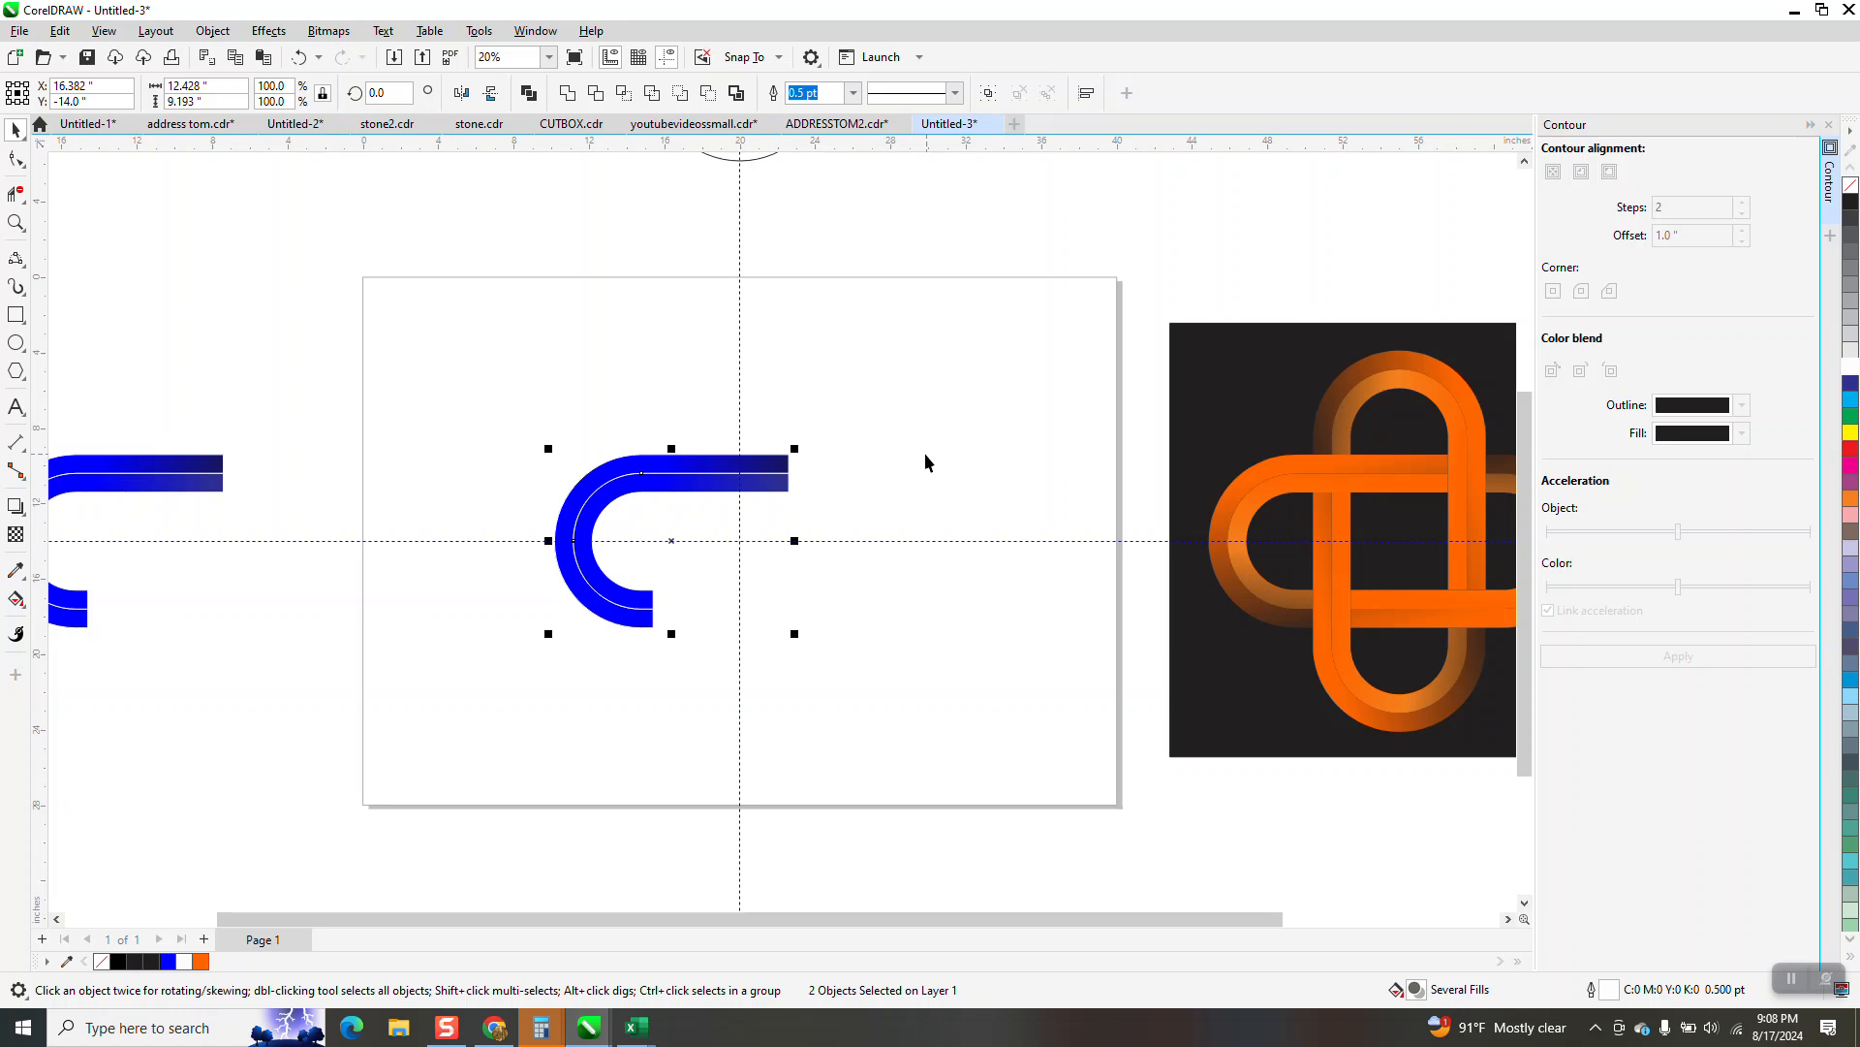
# Group the two cloned bands on the page
pyautogui.moveTo(453, 304); pyautogui.dragTo(951, 656)
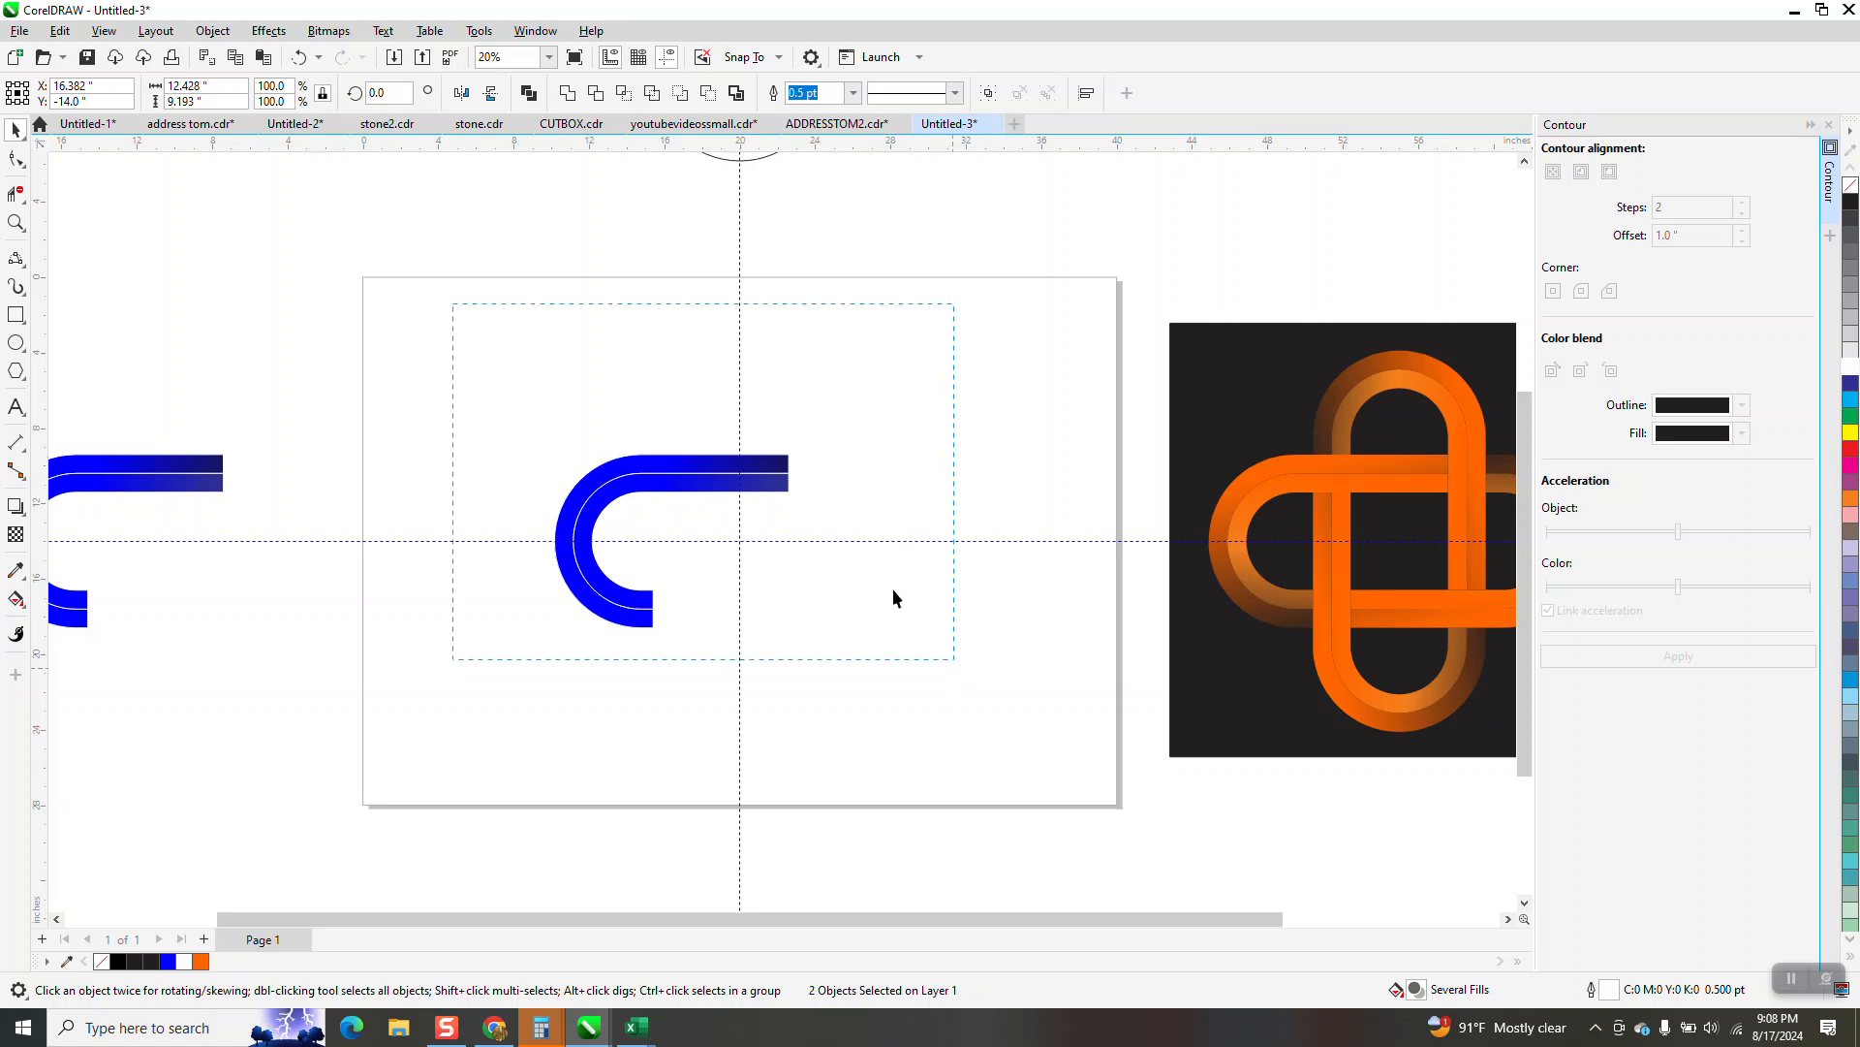
pyautogui.click(200, 36)
pyautogui.moveTo(263, 366)
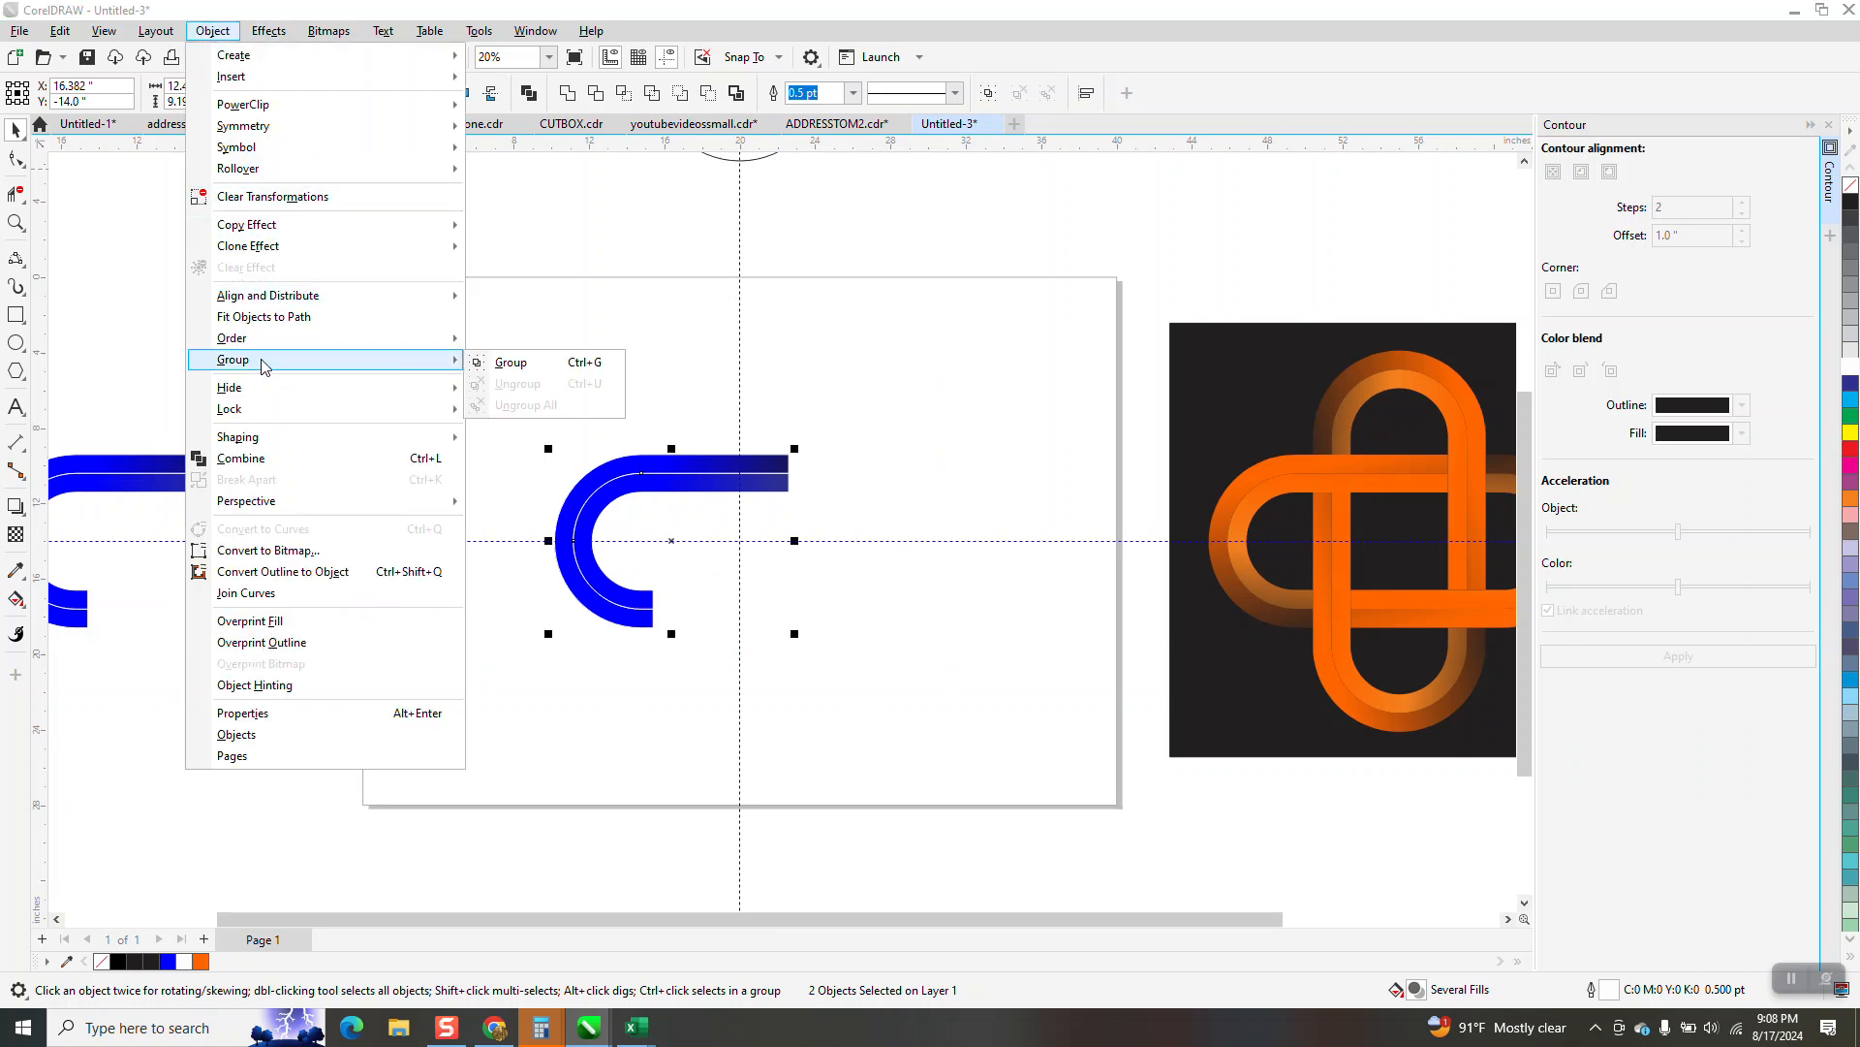
pyautogui.click(508, 365)
pyautogui.moveTo(501, 369); pyautogui.dragTo(833, 655)
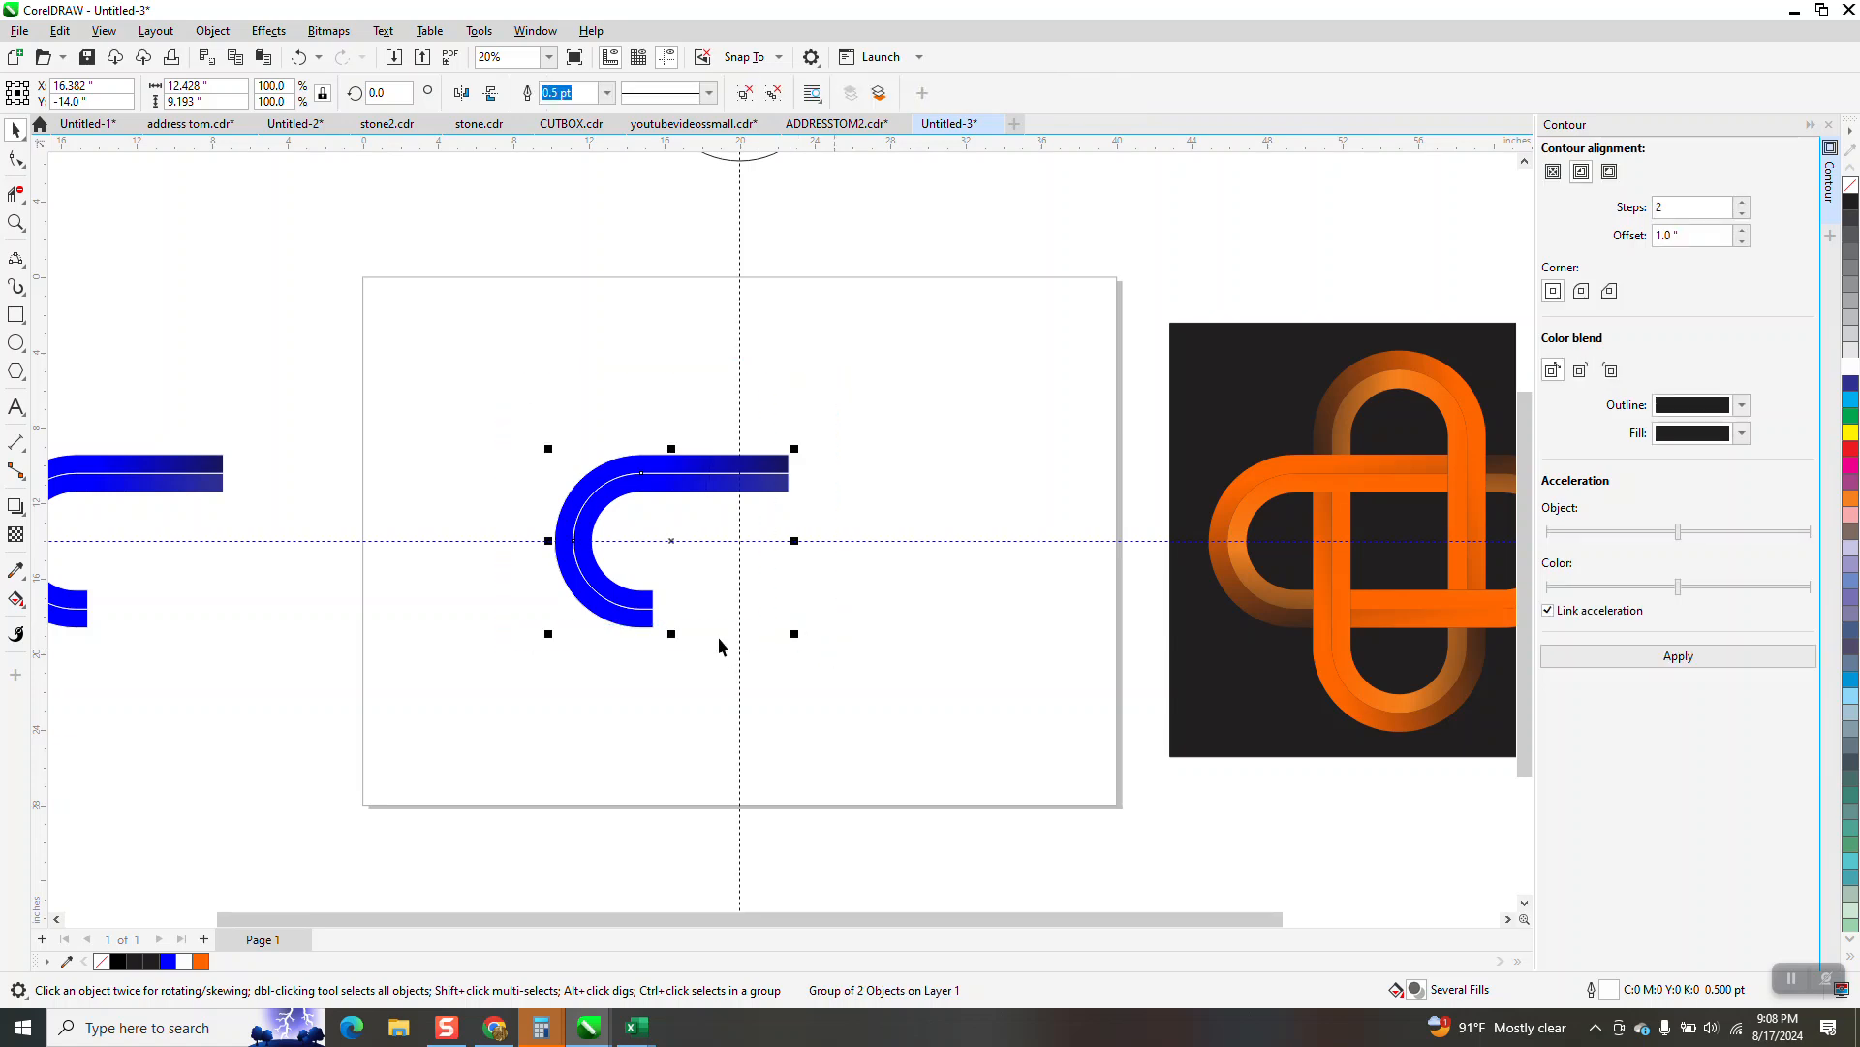
# Move the cloned group's rotation centre to the intersection of the two guidelines
pyautogui.click(671, 541)
pyautogui.moveTo(672, 541); pyautogui.dragTo(736, 541)
pyautogui.click(718, 478)
pyautogui.click(717, 478)
# Try making a copy of the cloned group rotated 45 degrees about the guideline intersection
pyautogui.click(384, 92)
pyautogui.write('45')
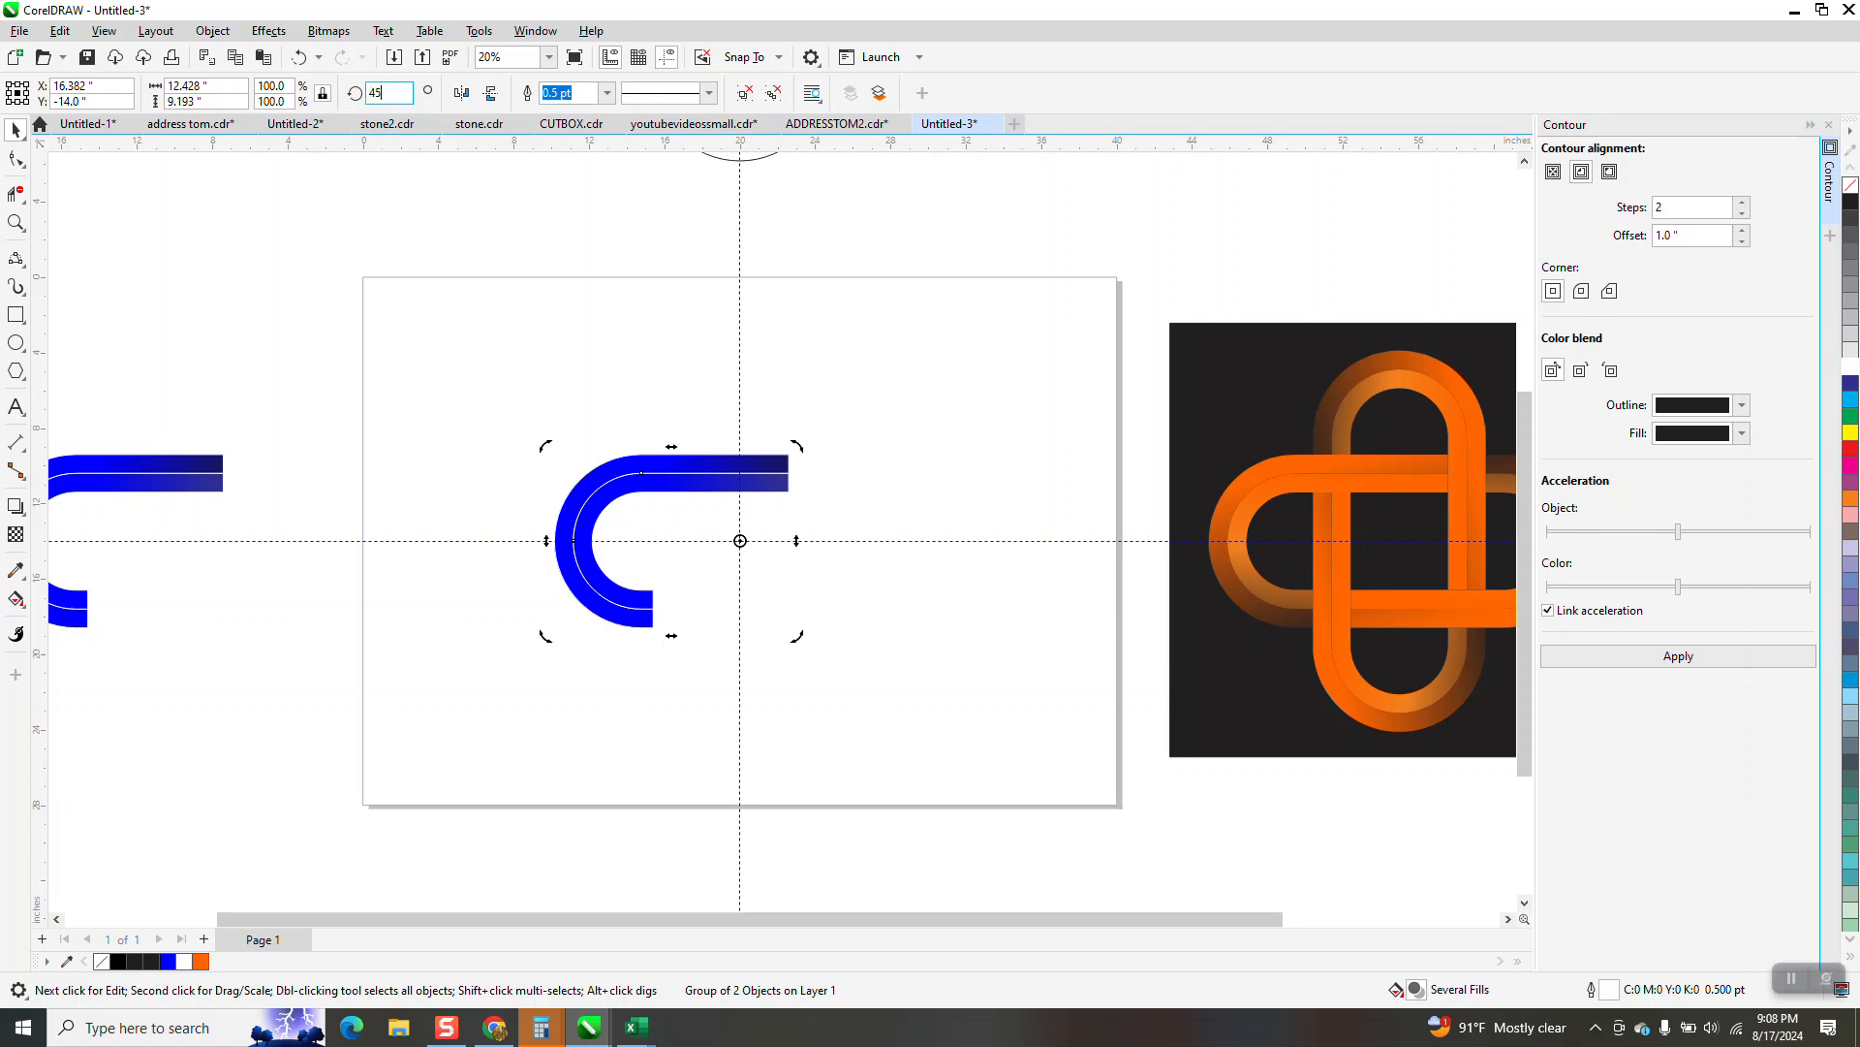
pyautogui.press('Return')
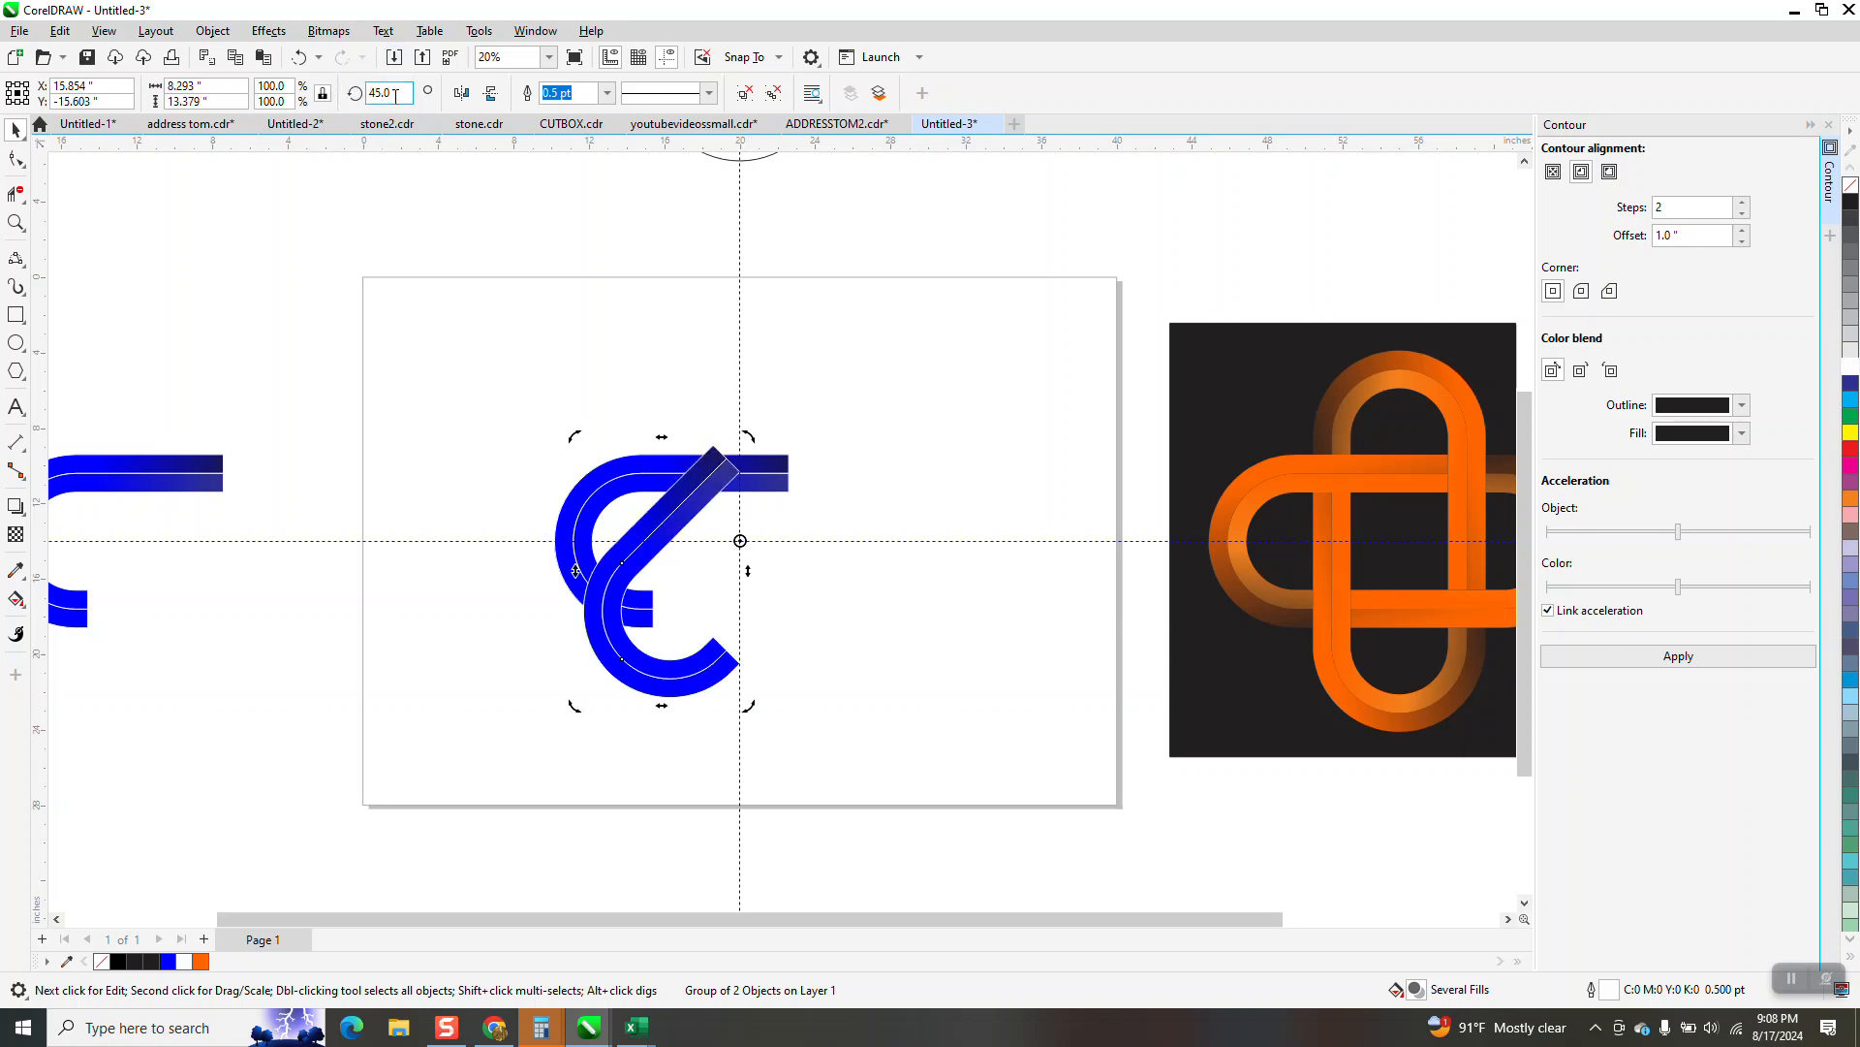
pyautogui.click(370, 93)
pyautogui.write('45')
pyautogui.press('Return')
# Make a copy of the cloned group rotated 90 degrees about the guideline intersection
pyautogui.click(395, 93)
pyautogui.write('90')
pyautogui.press('Return')
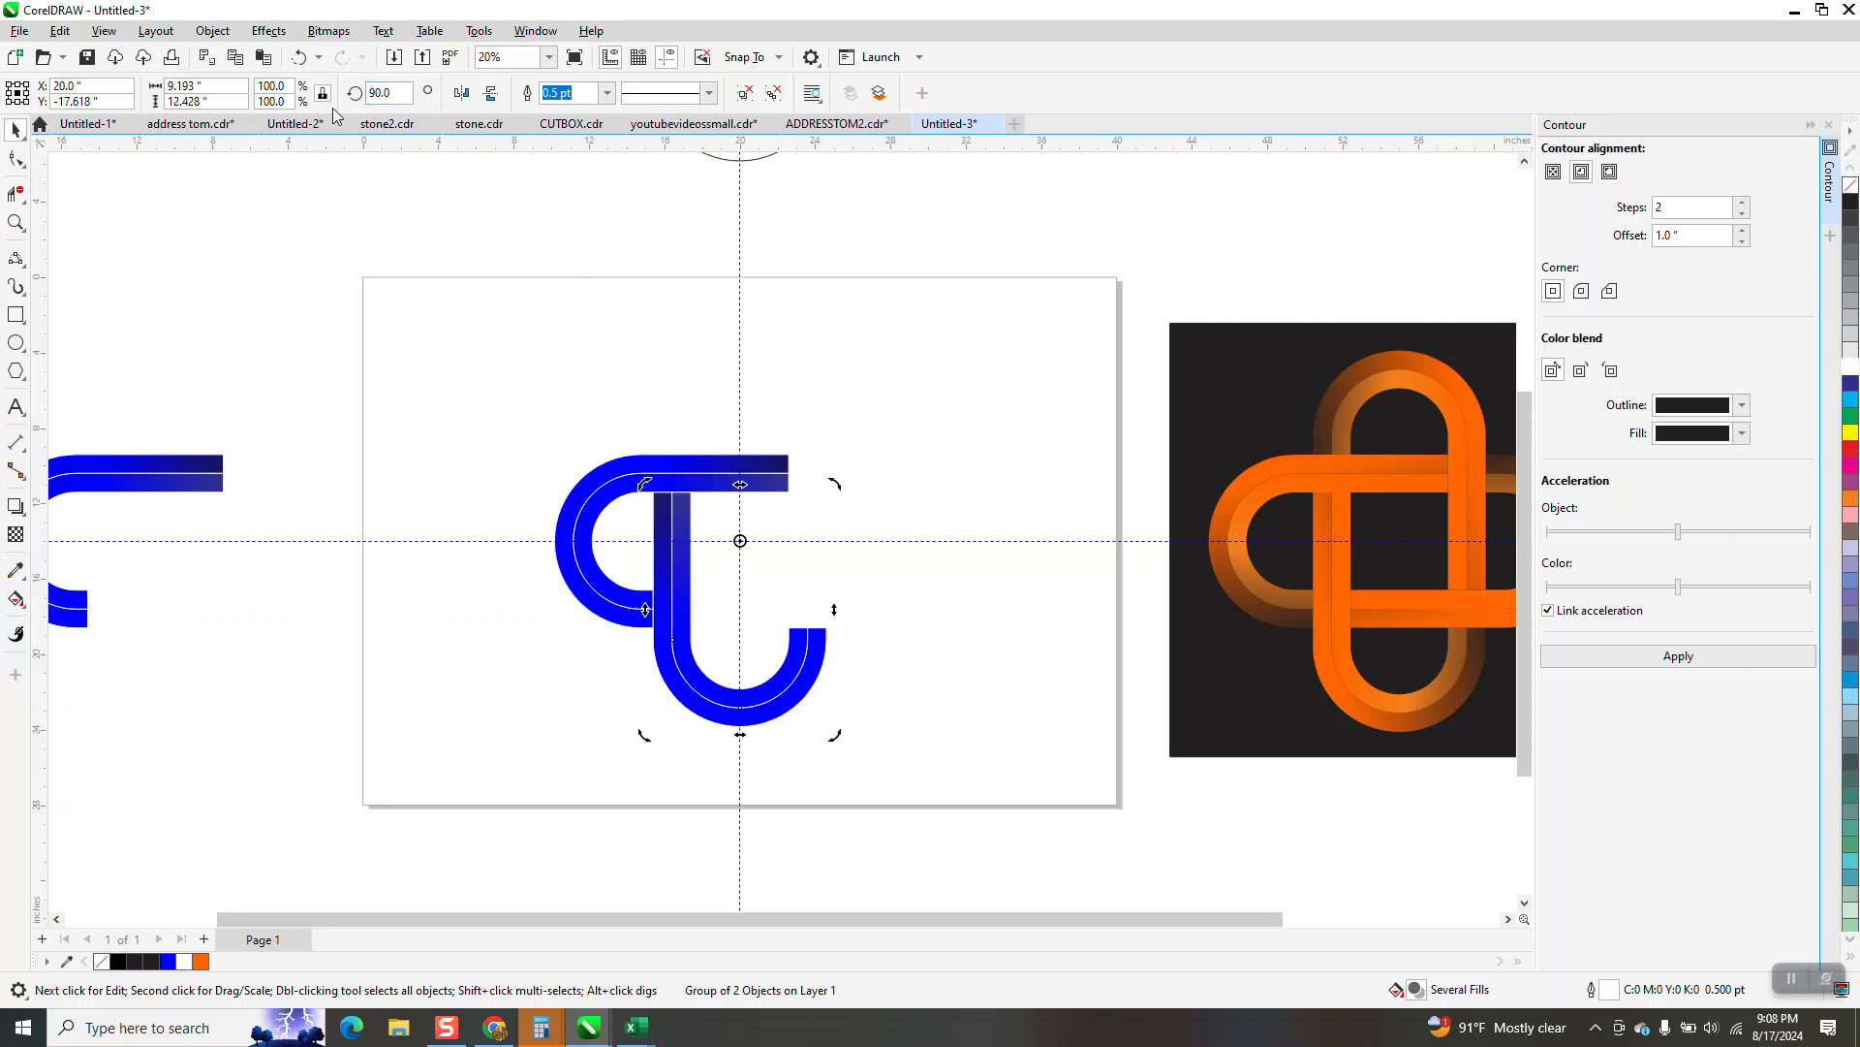
# Try duplicating the rotated copy again, delete the misplaced duplicate, and reselect the copy rotated 90 degrees
pyautogui.hotkey('ctrl', 'd')
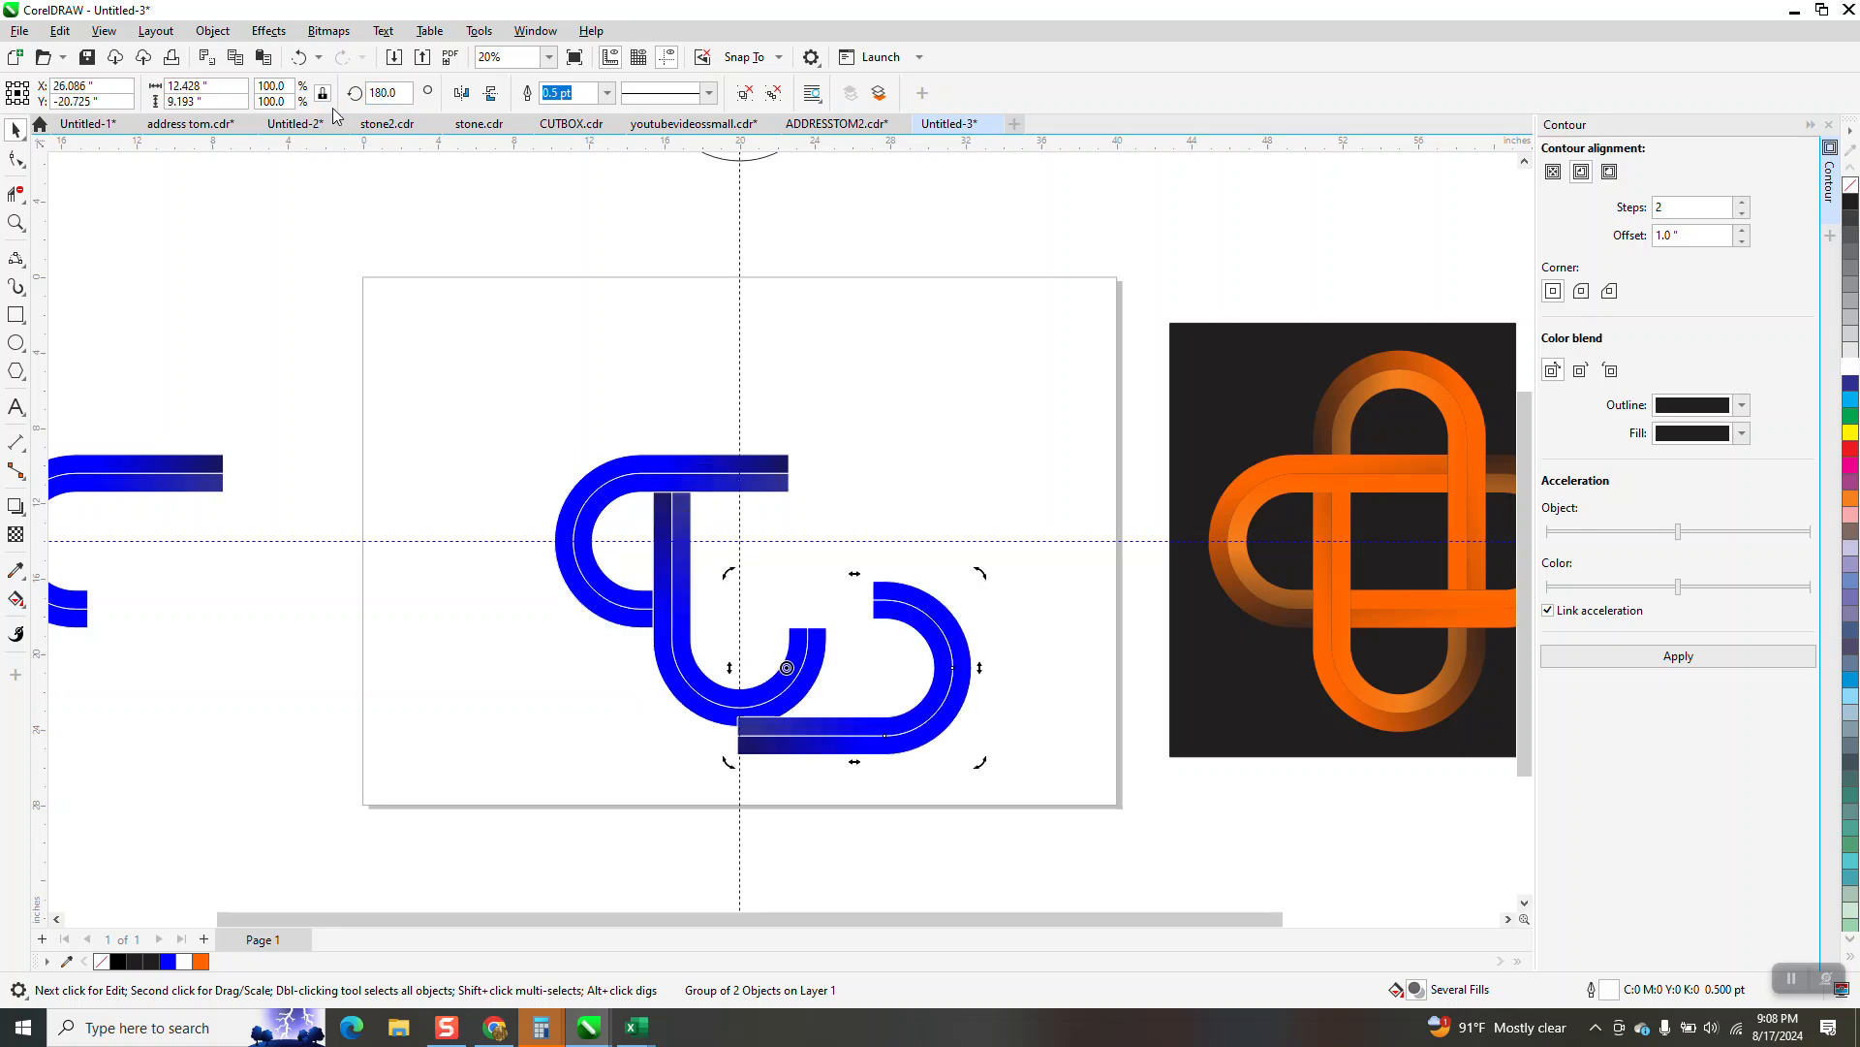
pyautogui.press('Delete')
pyautogui.click(749, 722)
pyautogui.click(750, 722)
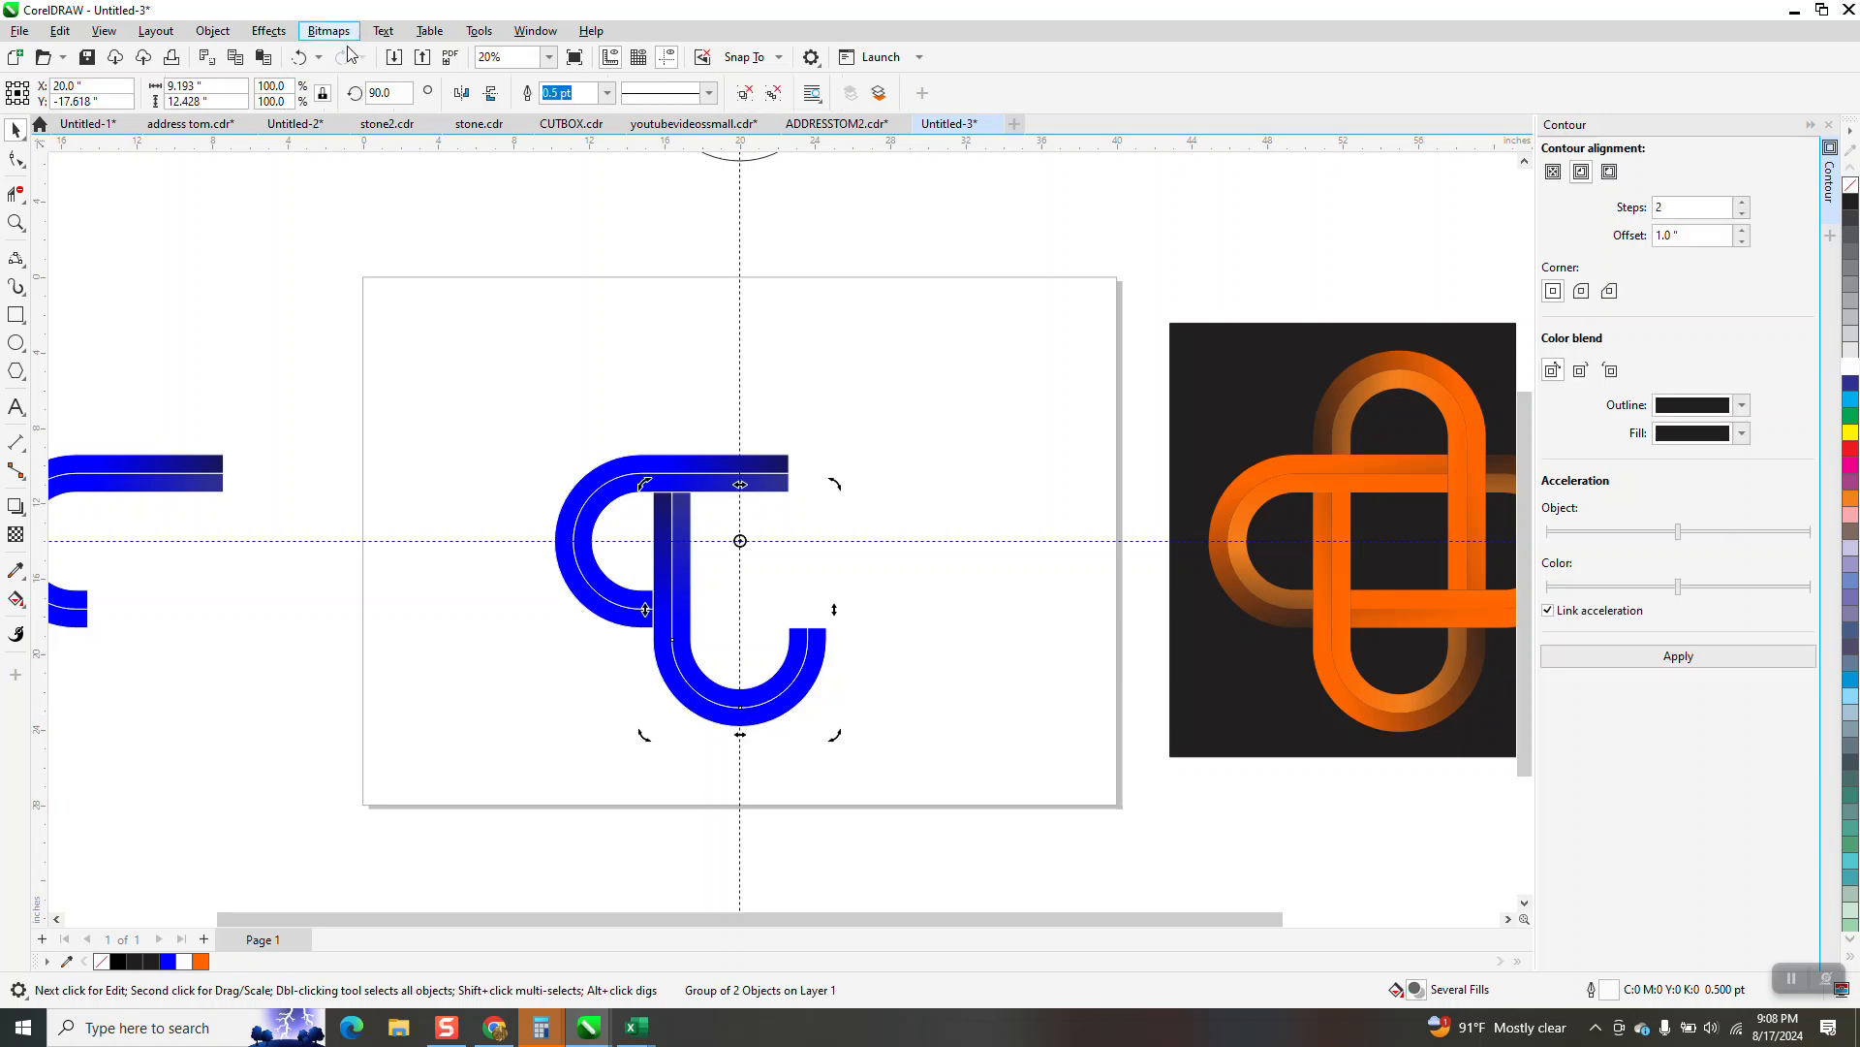
# Try rotating the 90-degree copy to 180 degrees about the guideline intersection, and undo the rotation
pyautogui.doubleClick(388, 93)
pyautogui.write('1')
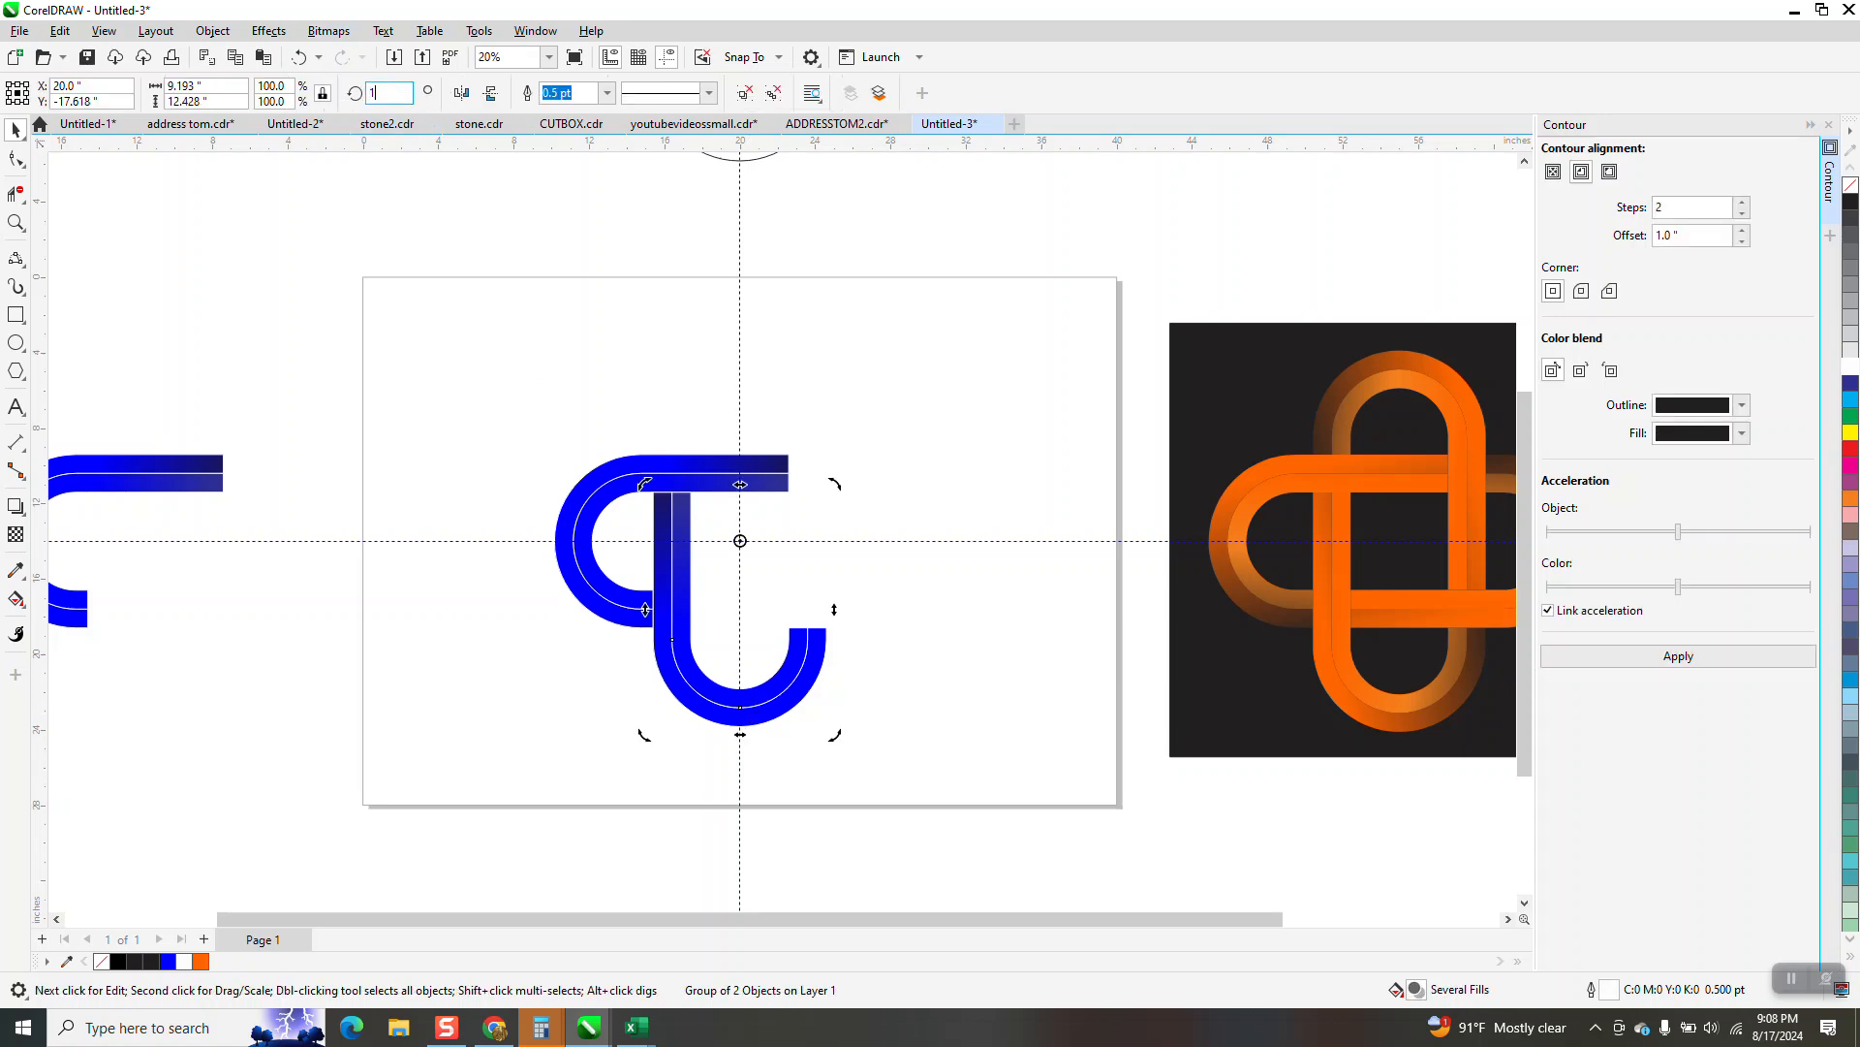
pyautogui.write('80')
pyautogui.press('Return')
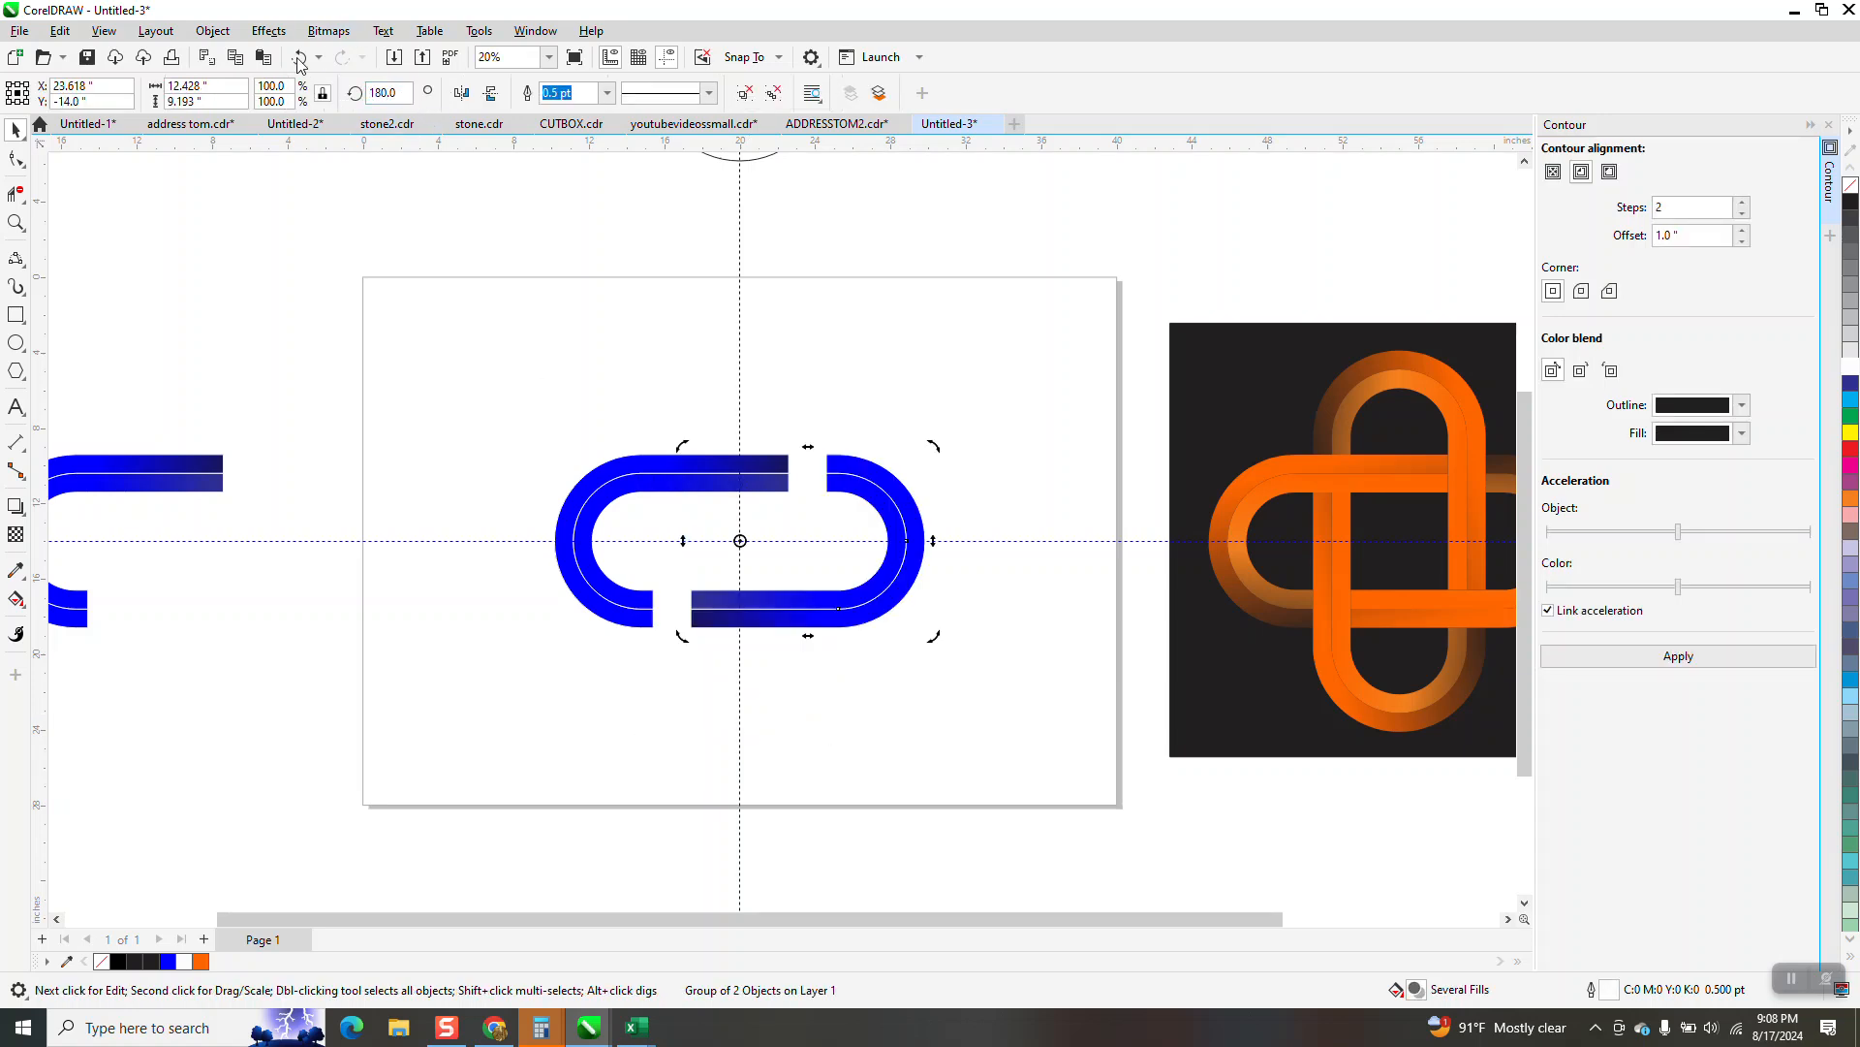
pyautogui.click(301, 58)
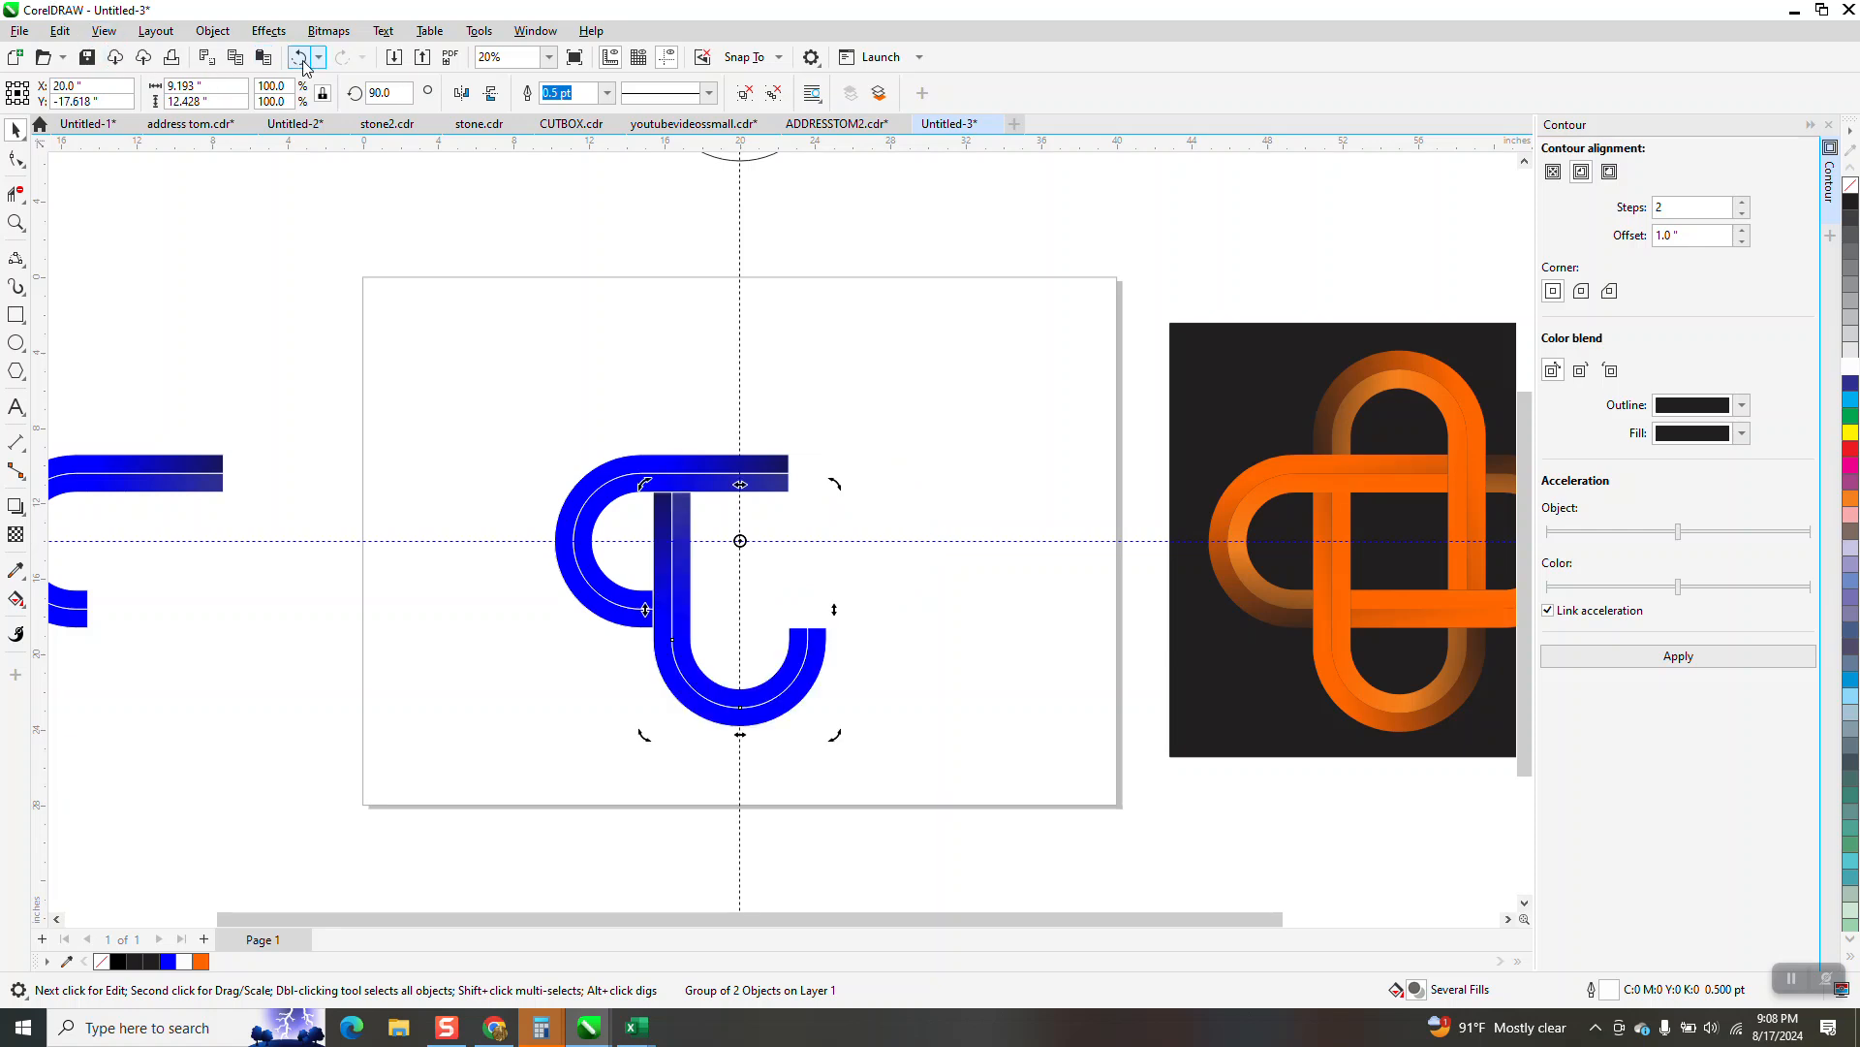
# Make another copy of the cloned group at a 180-degree rotation about the guideline intersection
pyautogui.click(385, 93)
pyautogui.write('180')
pyautogui.press('Return')
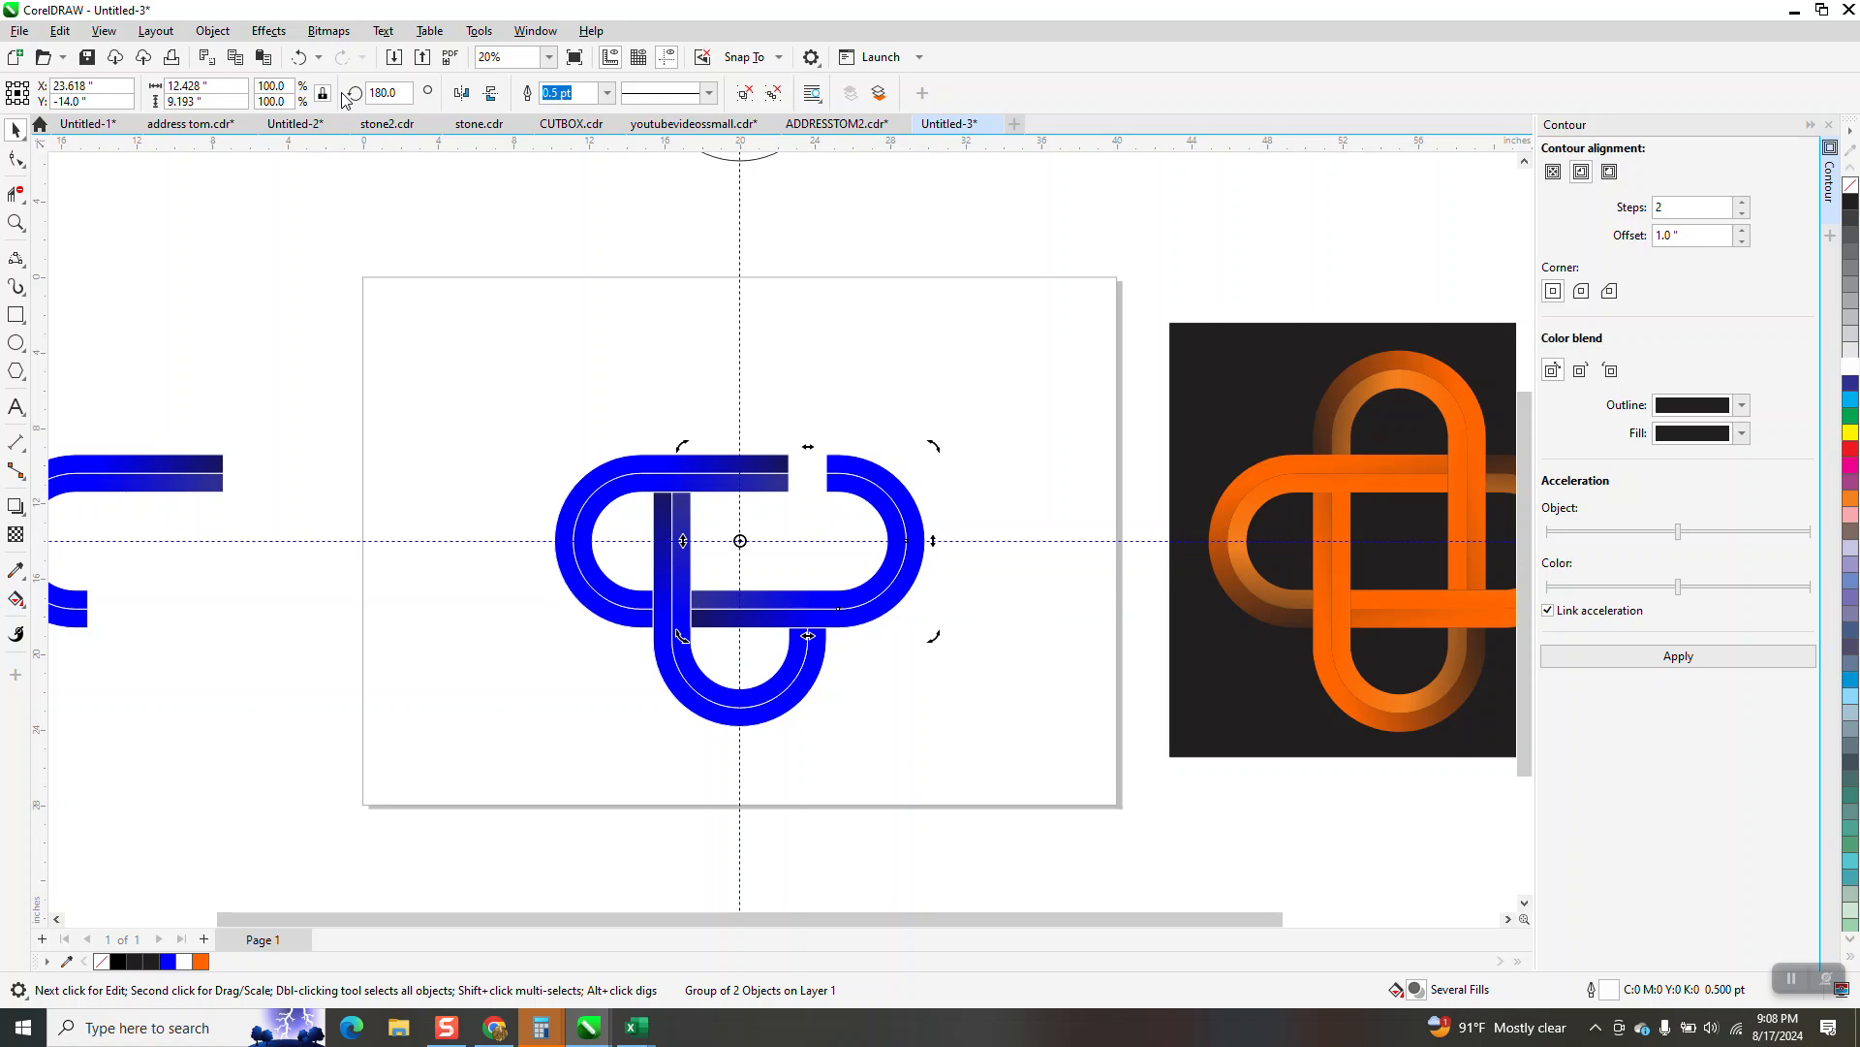
# Try rotating the 180-degree copy to 240 degrees, and undo the rotation
pyautogui.click(393, 93)
pyautogui.write('24')
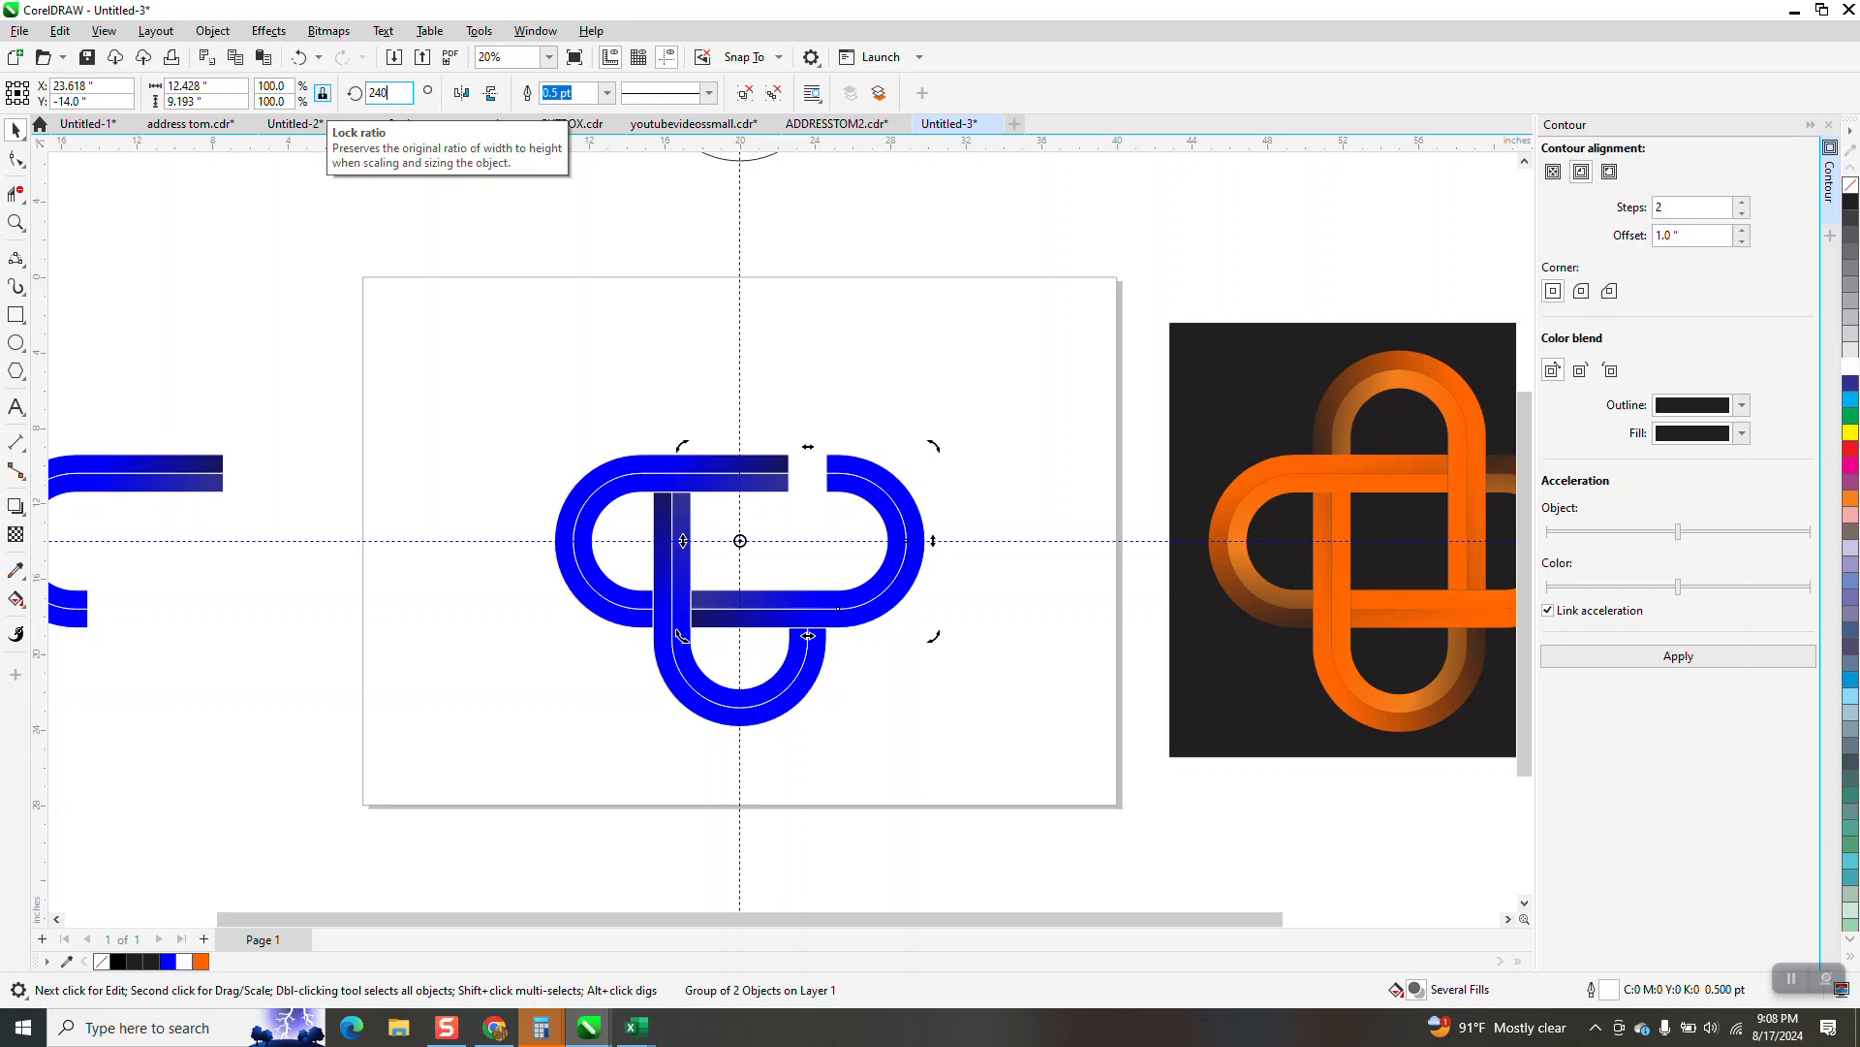
pyautogui.write('0')
pyautogui.press('Return')
pyautogui.hotkey('ctrl', 'z')
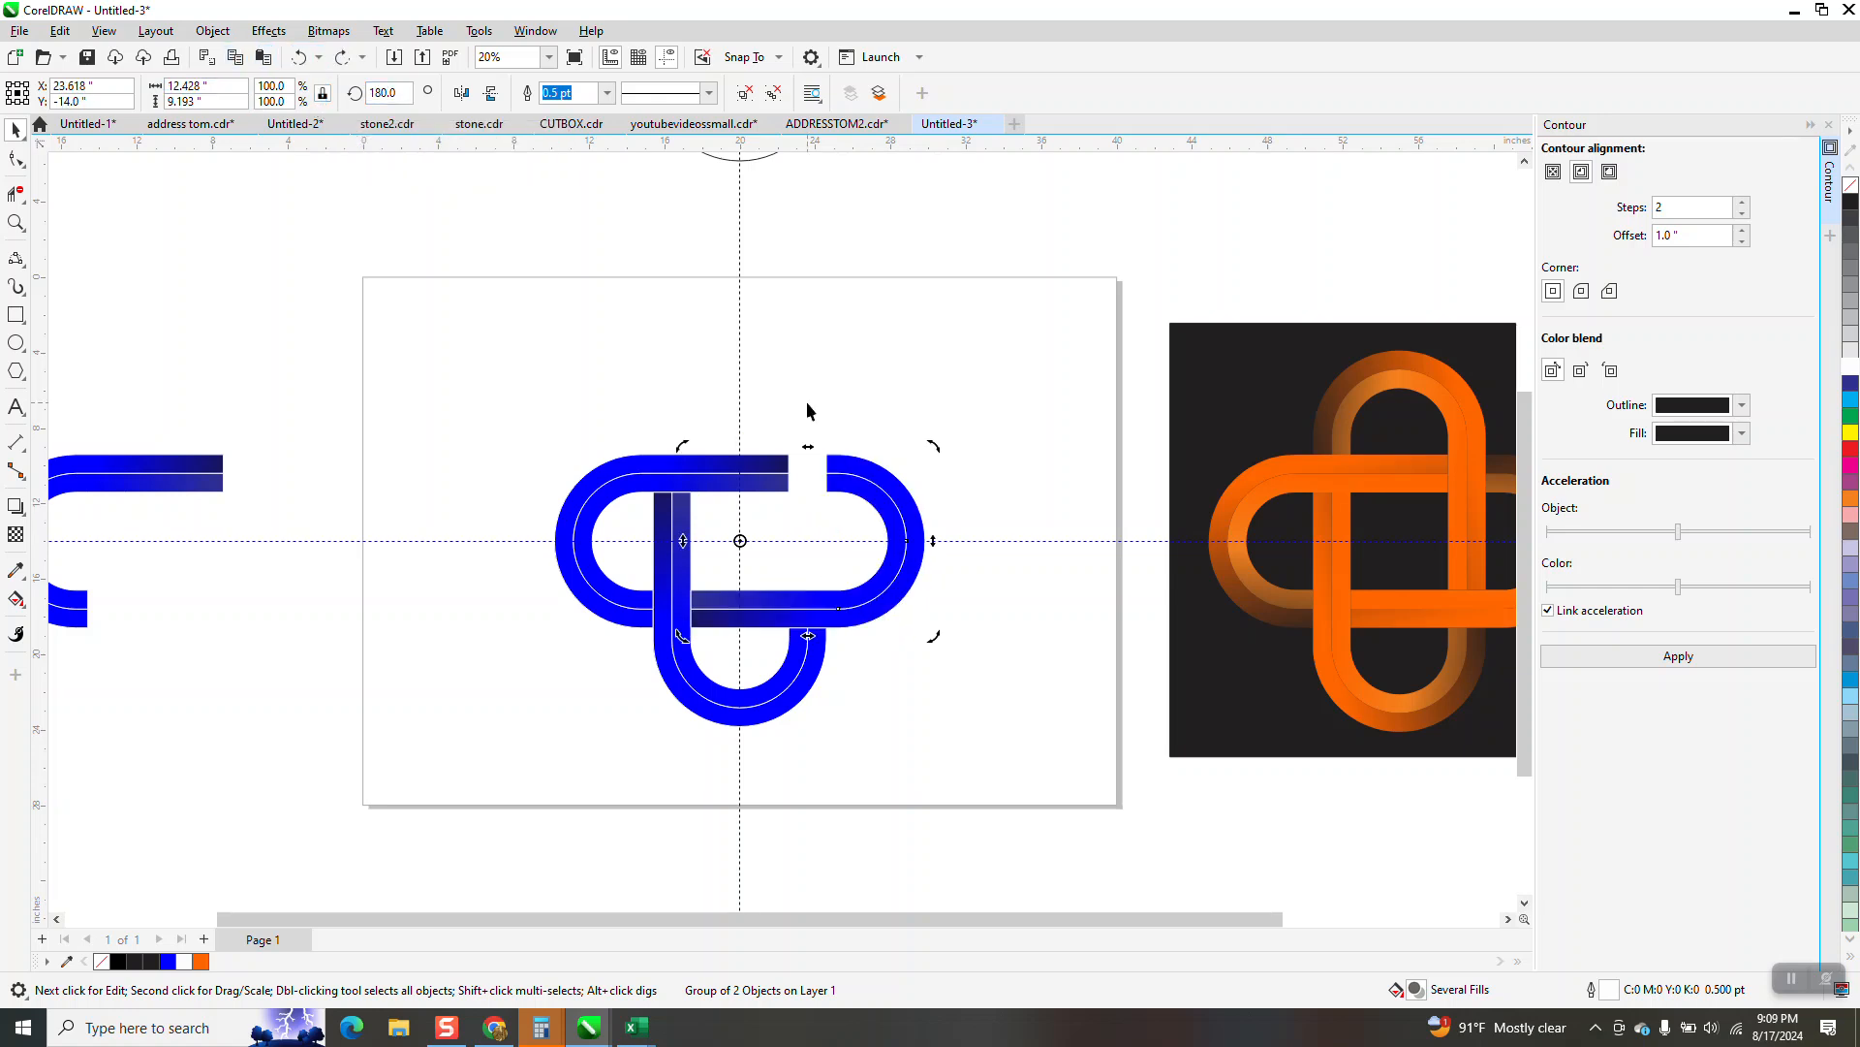
# Set the selected copy's rotation to 270 degrees so it forms the knot's upper loop
pyautogui.click(388, 93)
pyautogui.write('270')
pyautogui.press('Return')
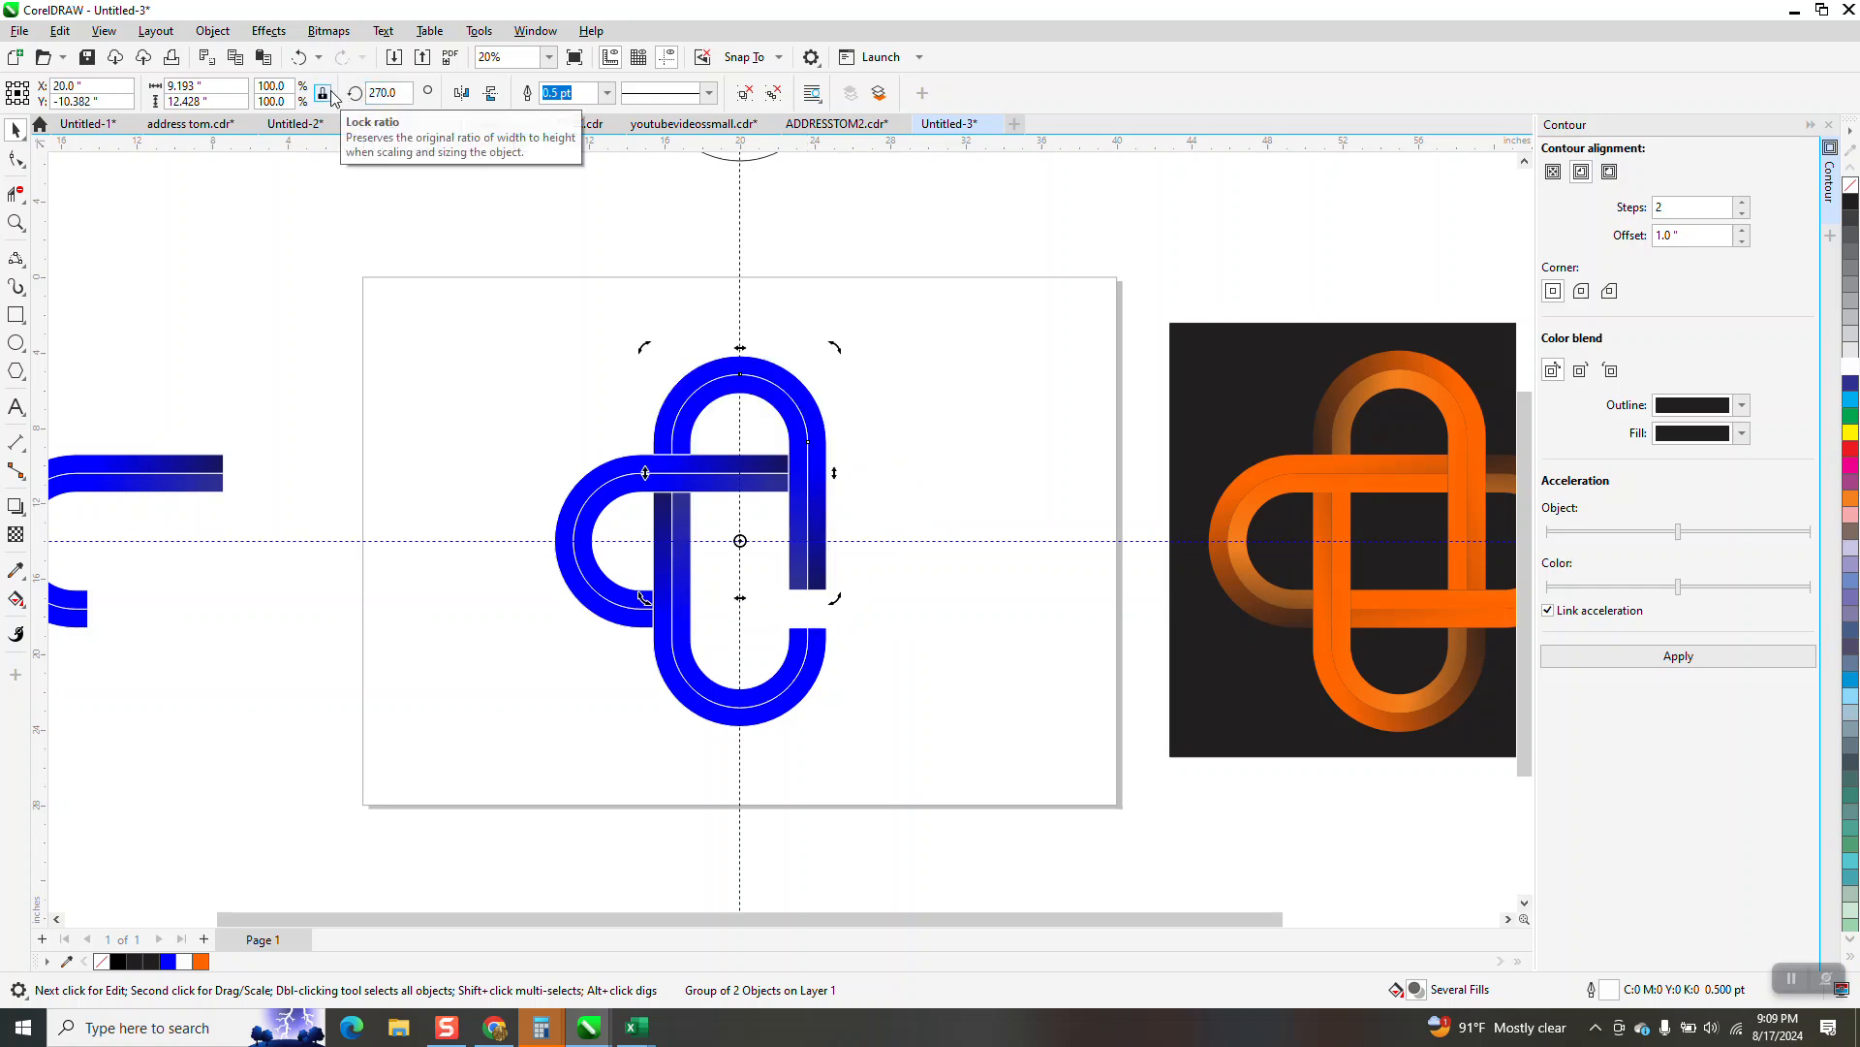
# Delete the misplaced duplicate and complete the knot's right loop with a copy of the upper loop set to 180 degrees
pyautogui.hotkey('ctrl', 'd')
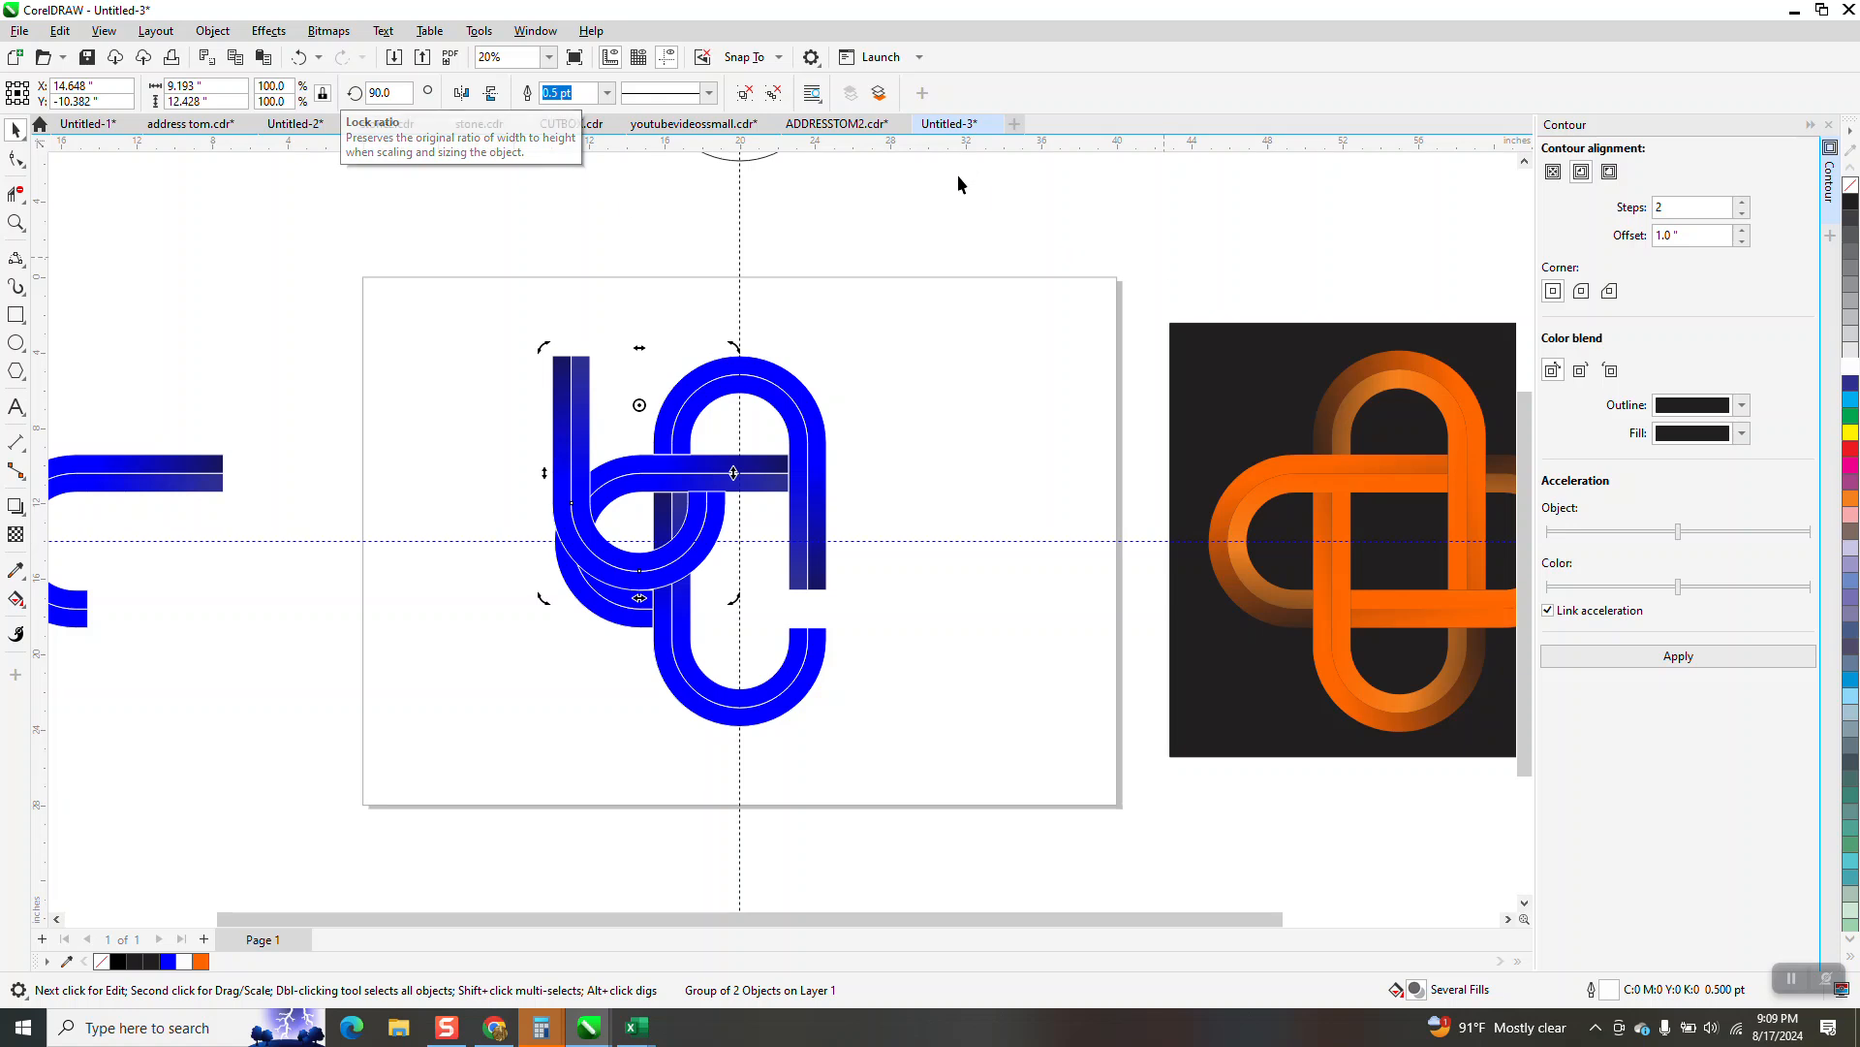
pyautogui.press('Delete')
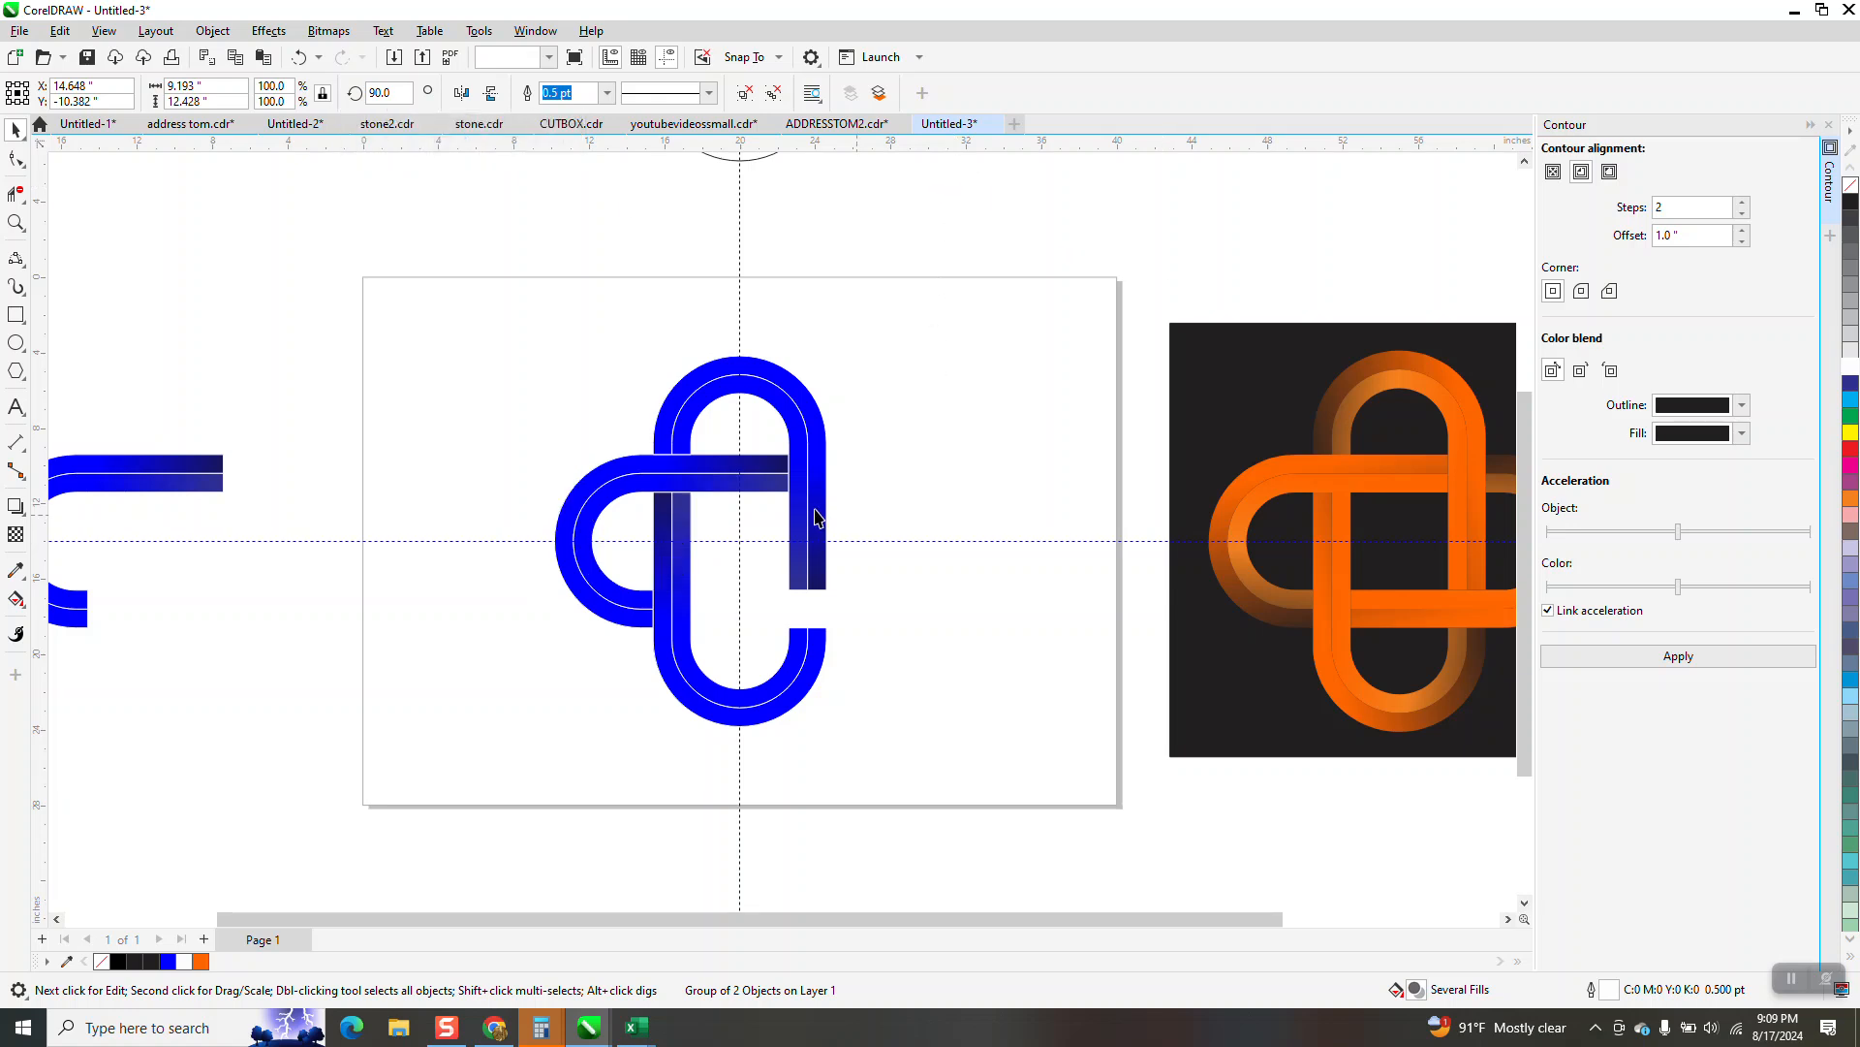
pyautogui.click(814, 516)
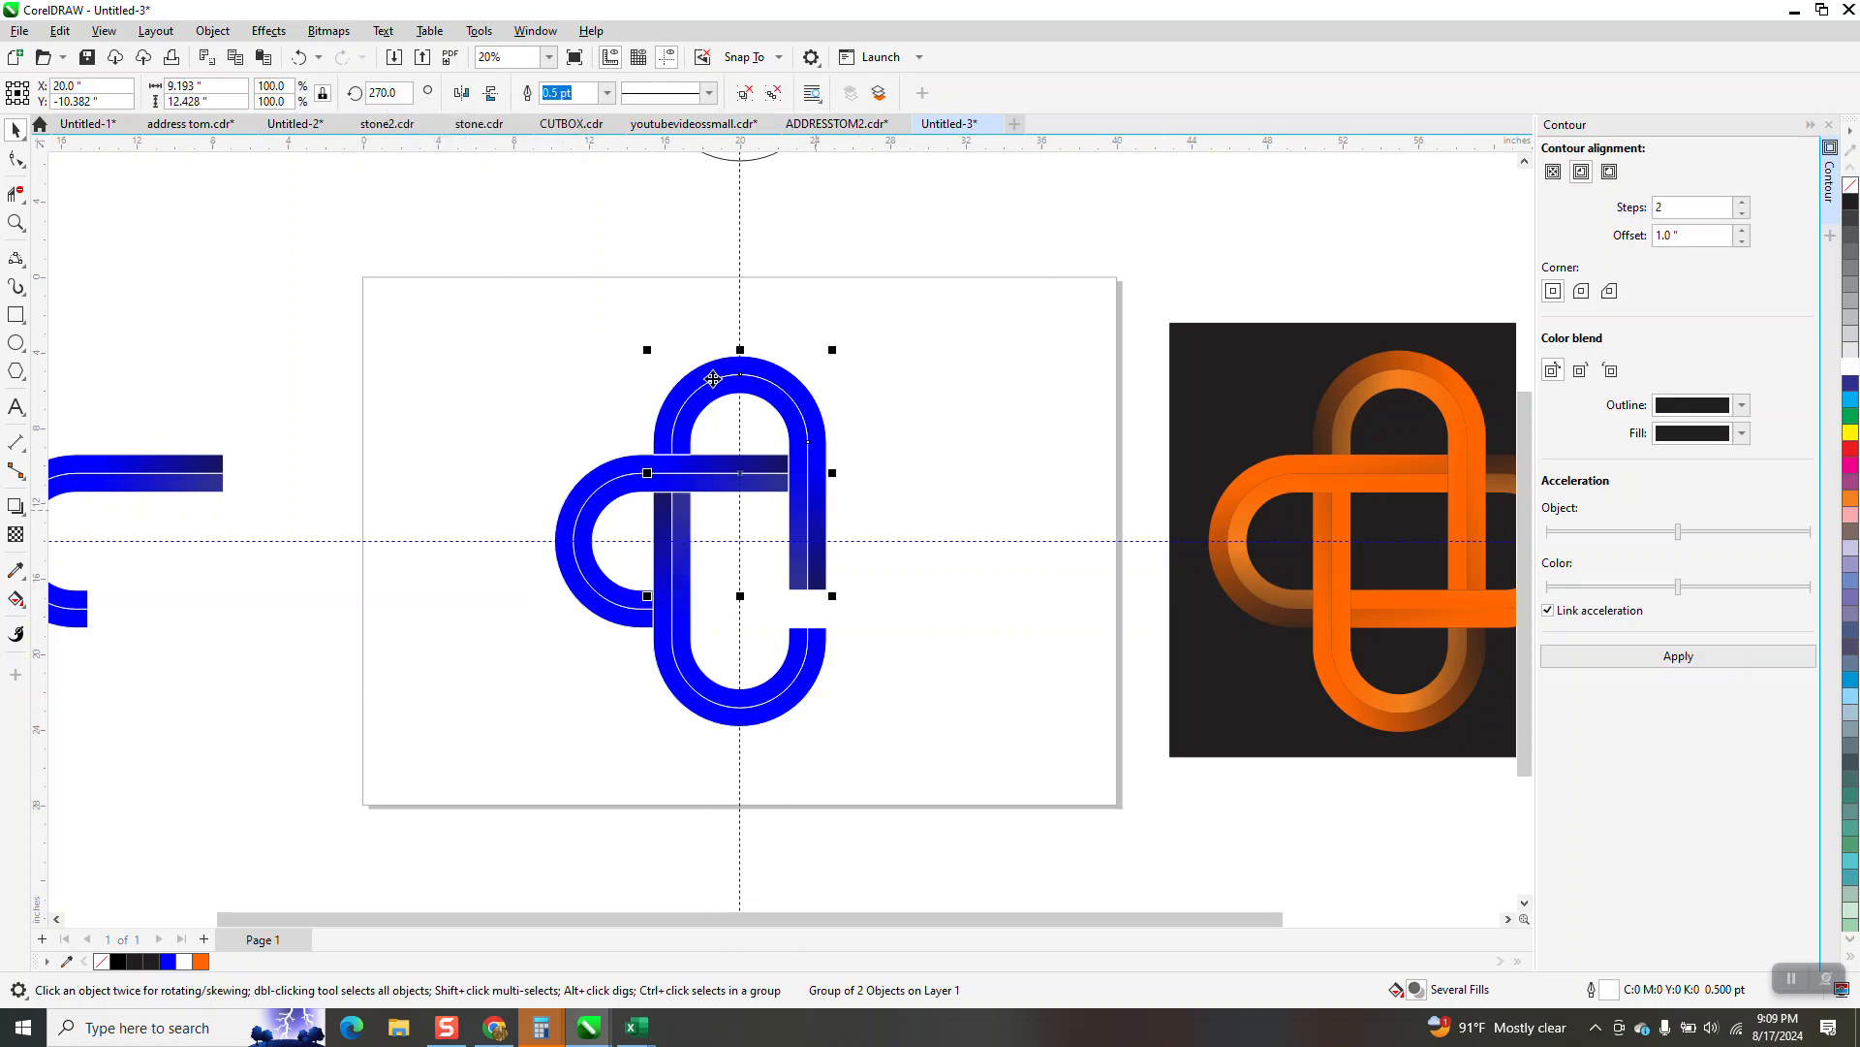
pyautogui.click(383, 92)
pyautogui.write('180')
pyautogui.press('Return')
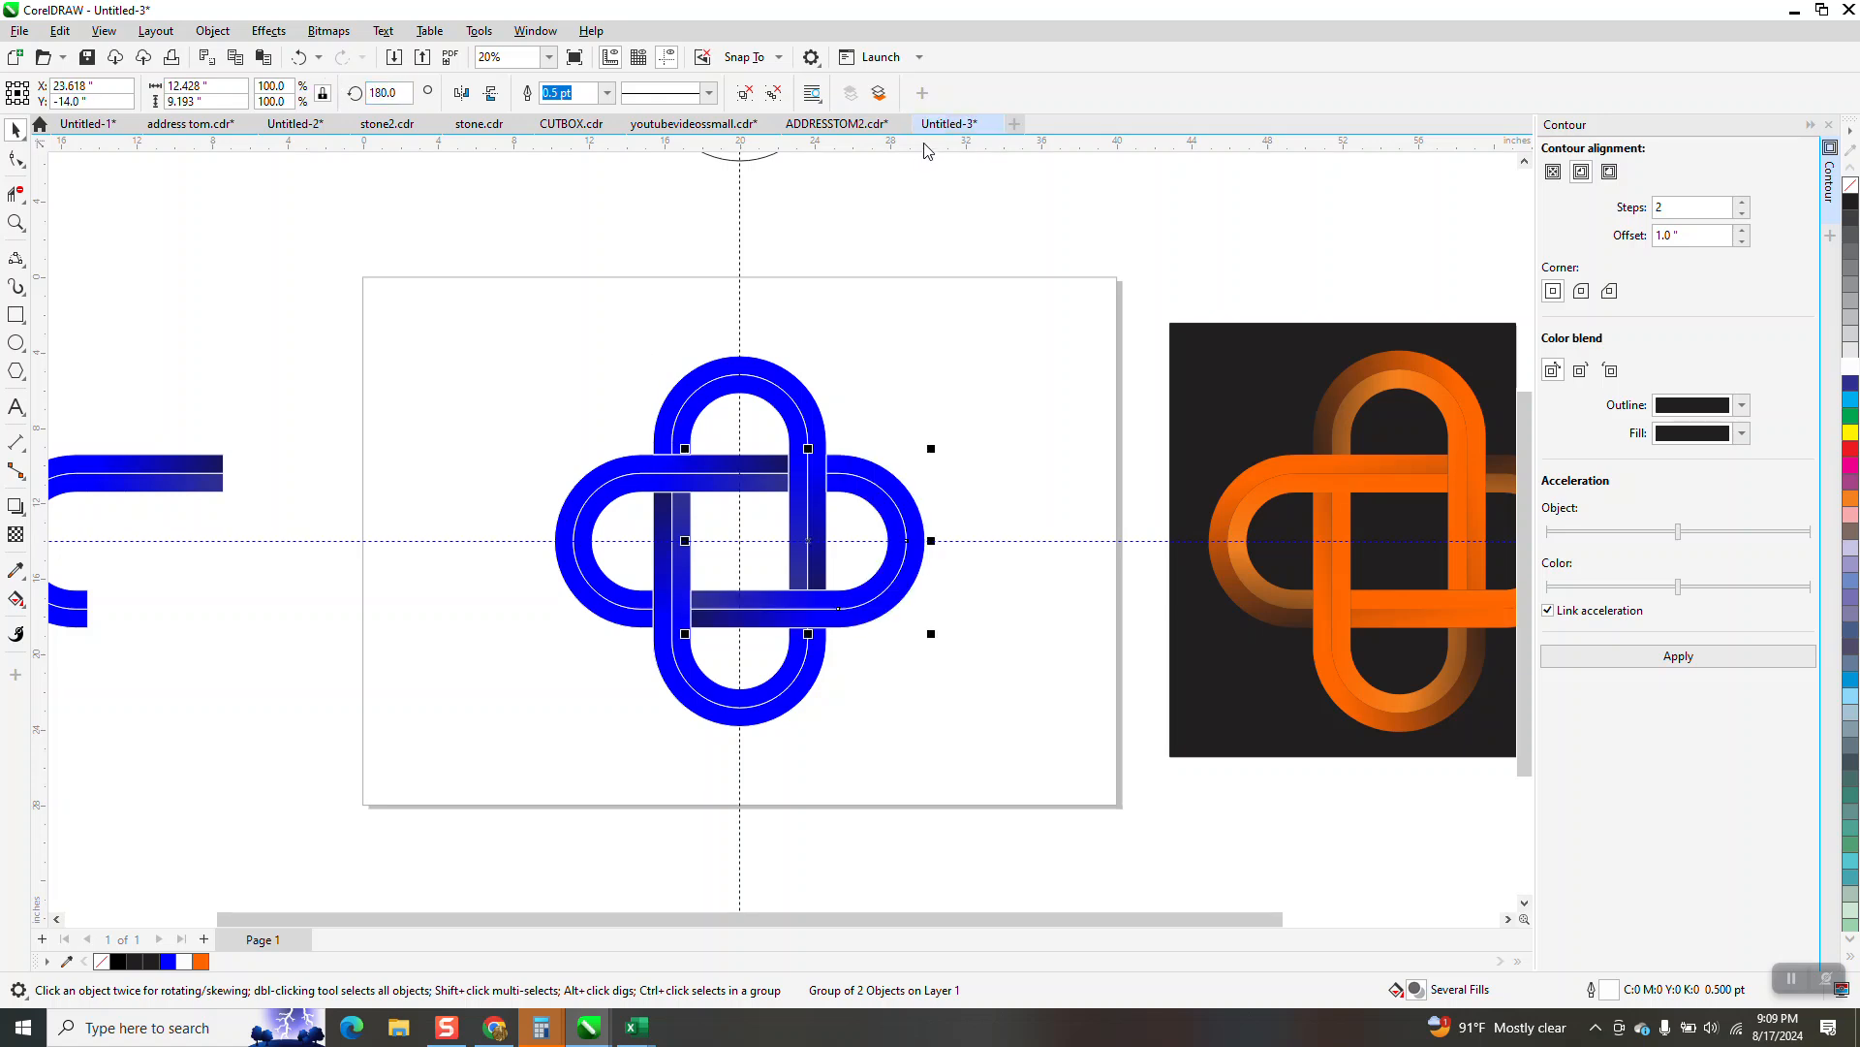
# Select all four loops of the blue knot and ungroup them
pyautogui.scroll(-1, 922, 326)
pyautogui.moveTo(582, 308); pyautogui.dragTo(1026, 724)
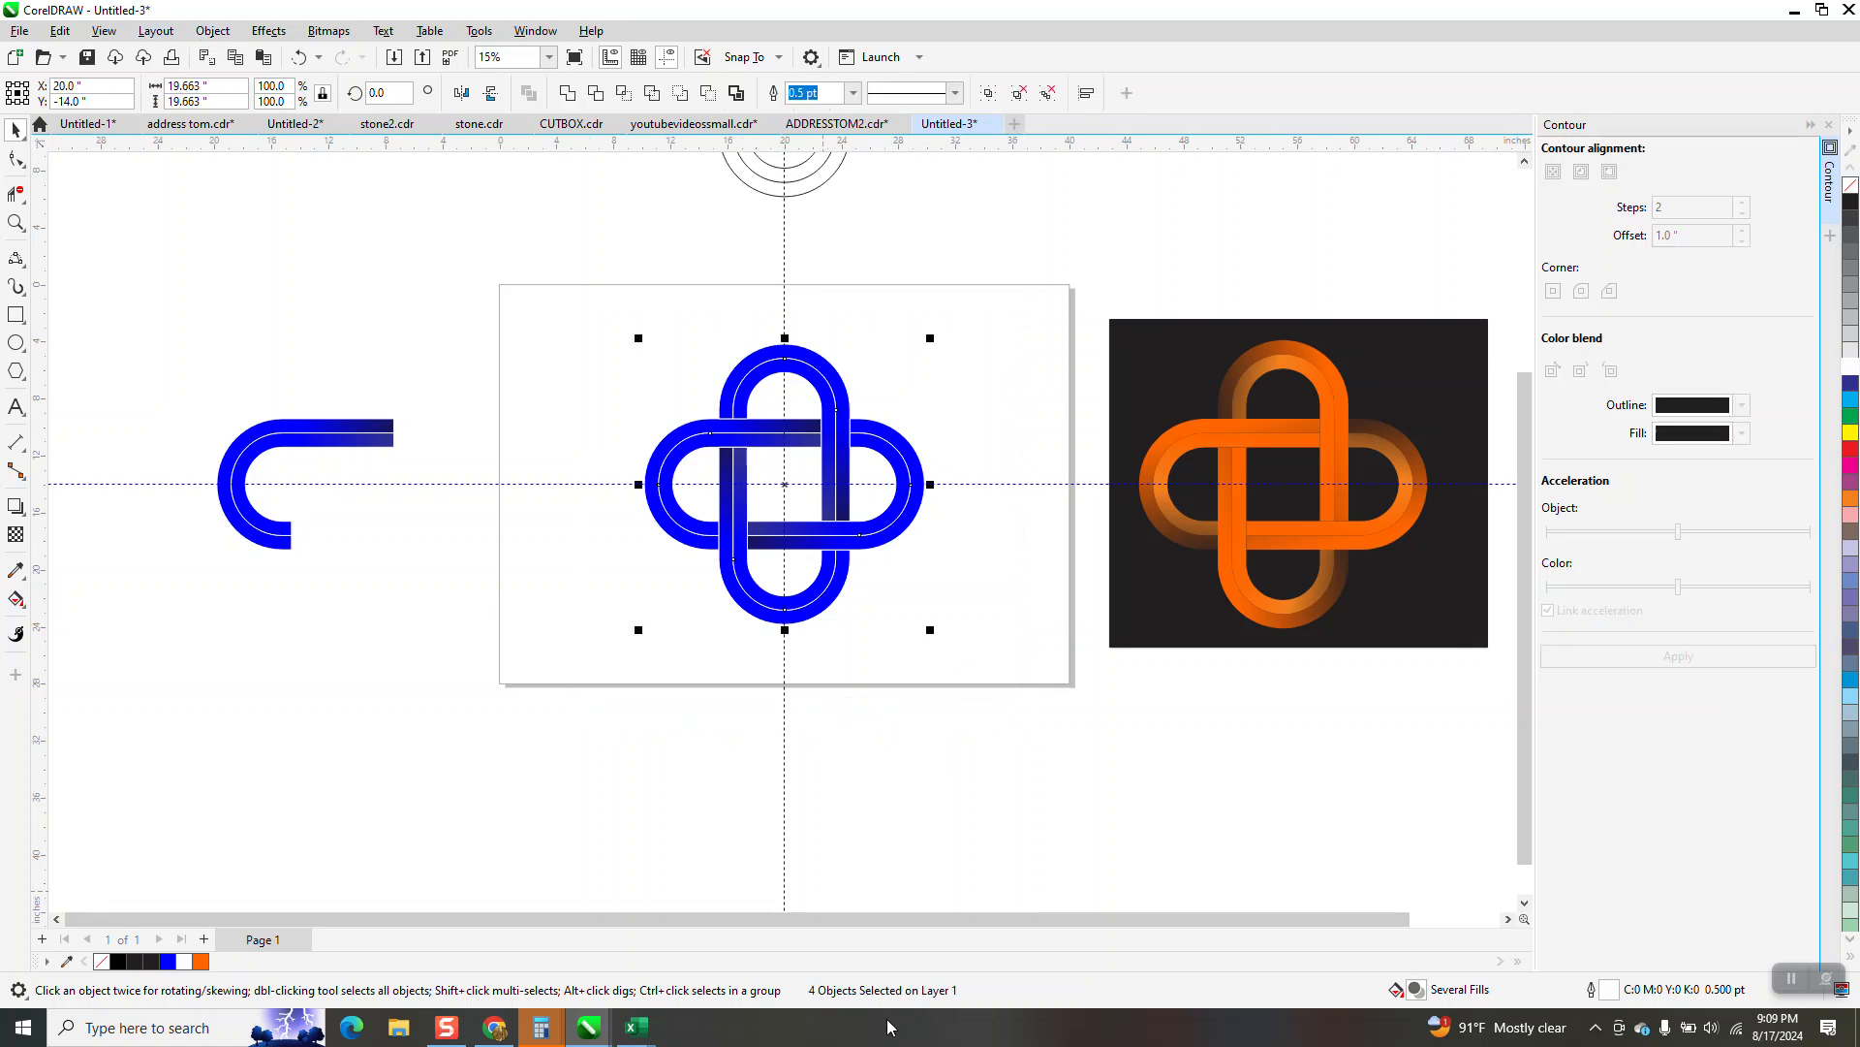
pyautogui.click(215, 30)
pyautogui.moveTo(444, 359)
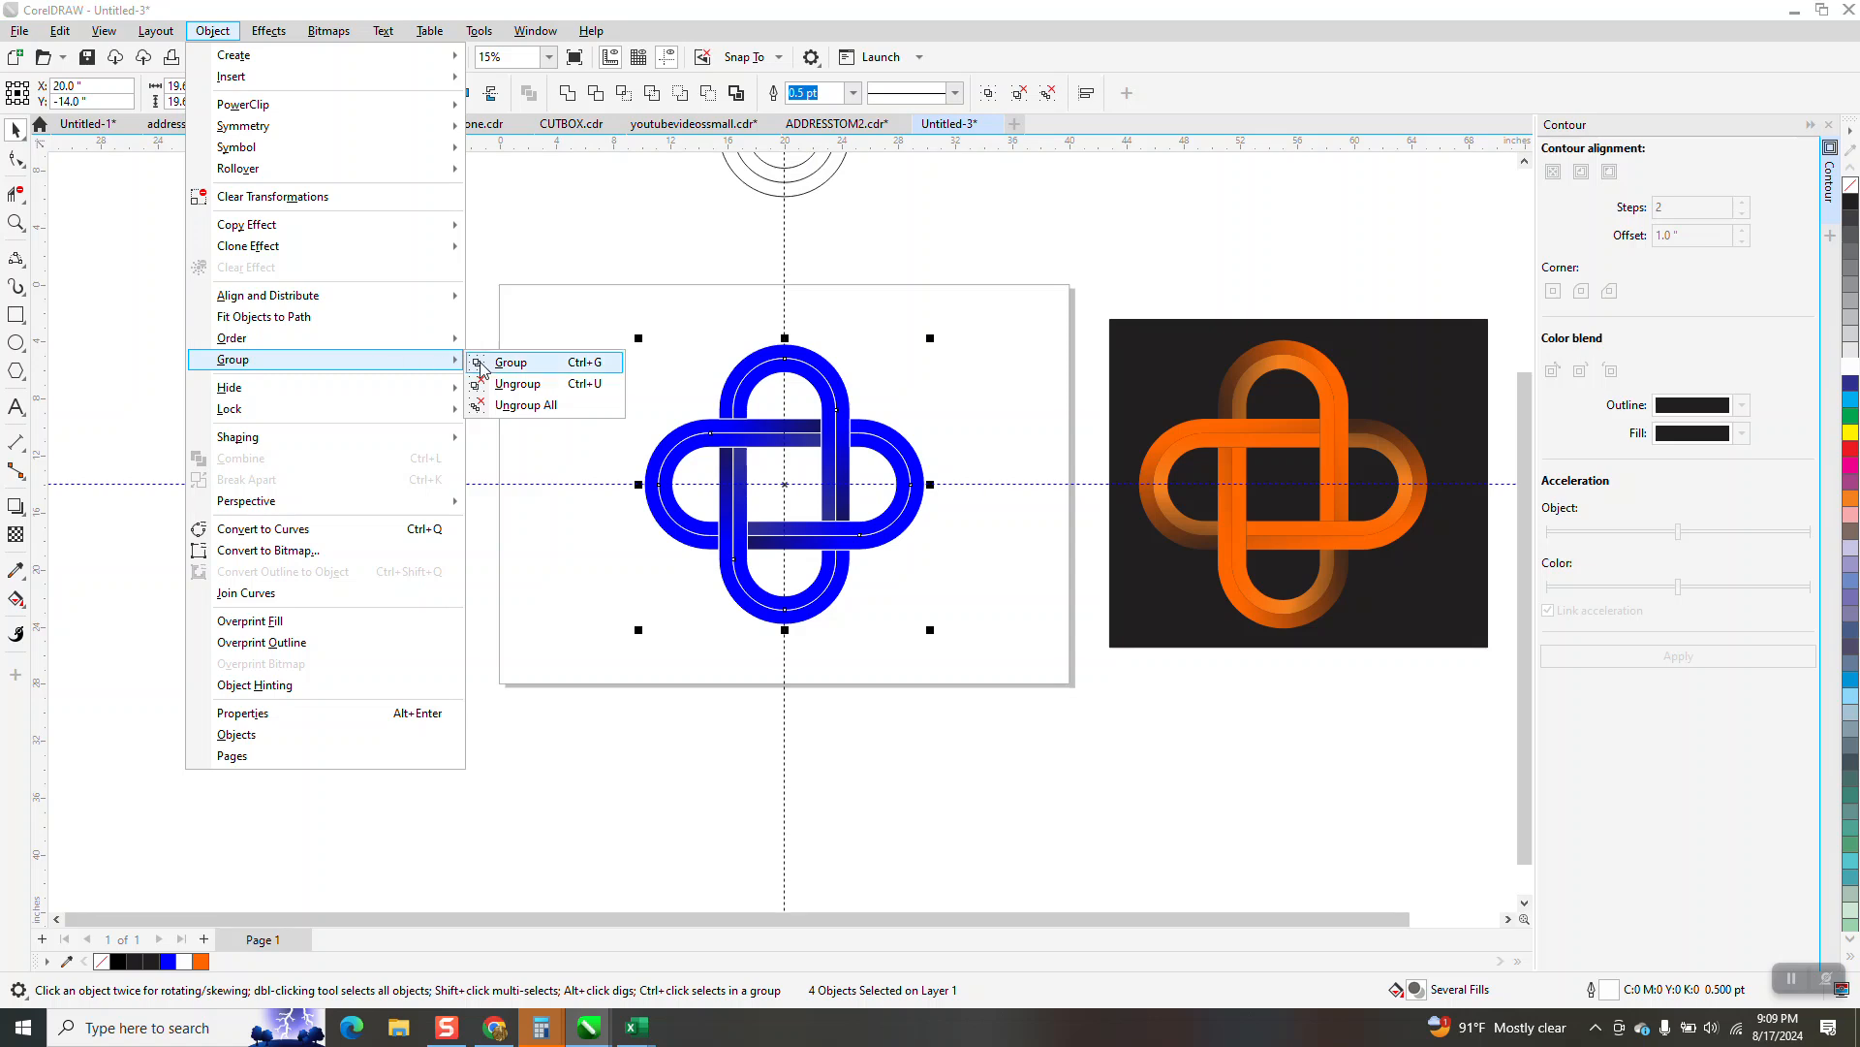
pyautogui.click(504, 385)
# Move the two off-page master curves onto the page, above and to the left of the knot
pyautogui.moveTo(595, 316); pyautogui.dragTo(990, 654)
pyautogui.moveTo(190, 433); pyautogui.dragTo(498, 595)
pyautogui.moveTo(388, 421)
pyautogui.mouseDown()
pyautogui.moveTo(625, 290)
pyautogui.moveTo(674, 318)
pyautogui.mouseUp()
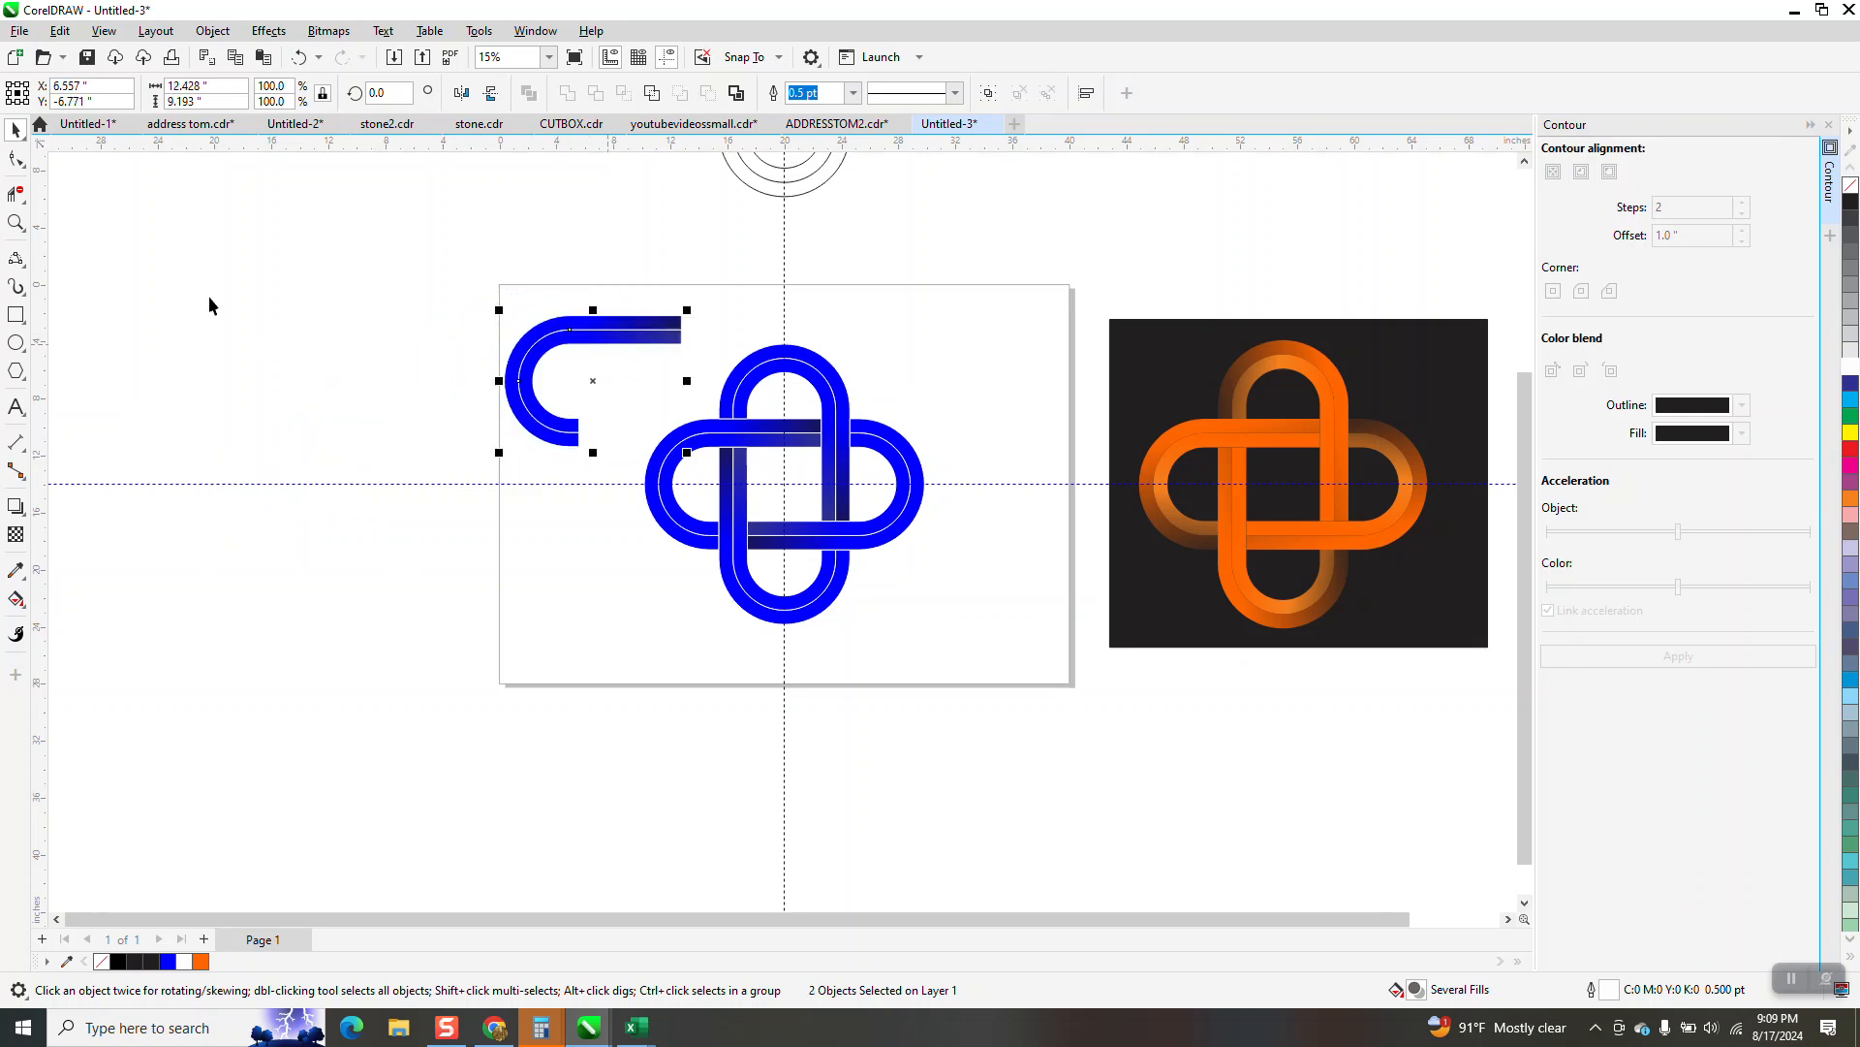
# Recolour the master bands' fountain-fill end nodes, trying cyan before green on the outer band and using yellow on the inner band
pyautogui.click(15, 222)
pyautogui.moveTo(378, 268); pyautogui.dragTo(1298, 736)
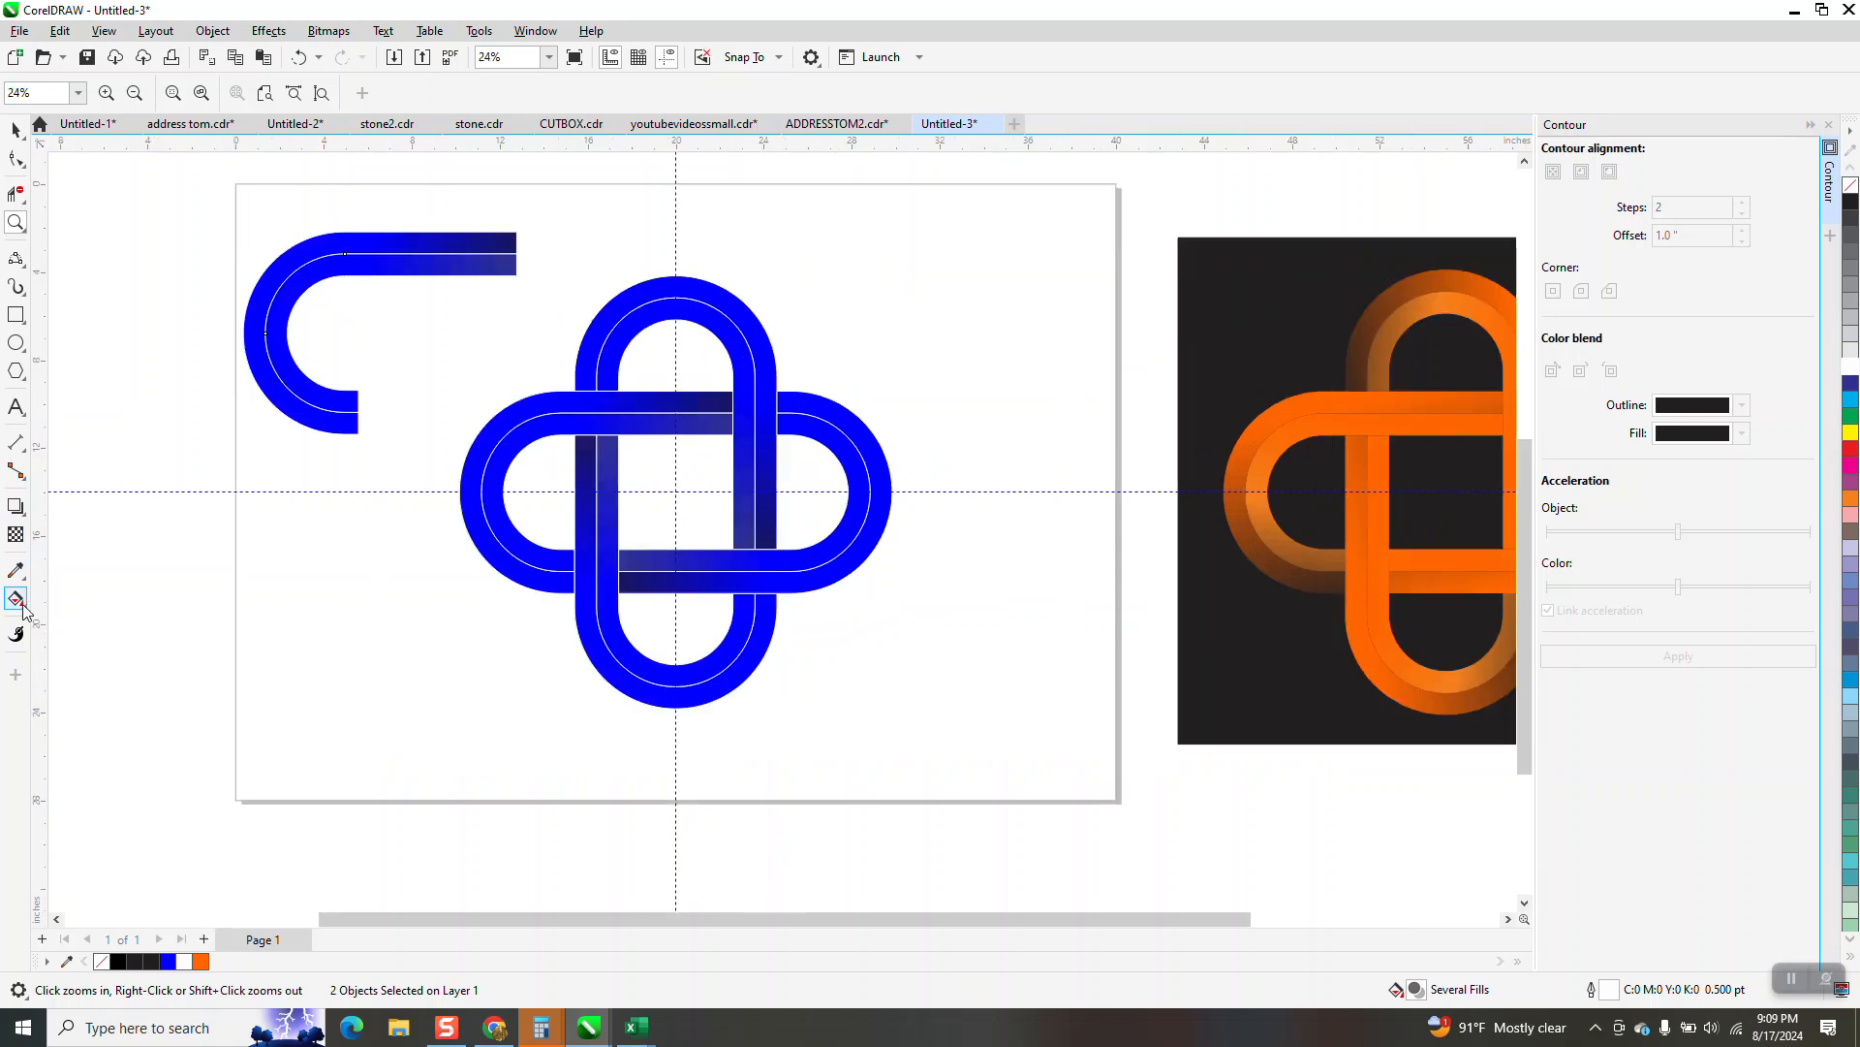
pyautogui.click(20, 601)
pyautogui.moveTo(369, 265); pyautogui.dragTo(374, 243)
pyautogui.moveTo(574, 272); pyautogui.dragTo(578, 242)
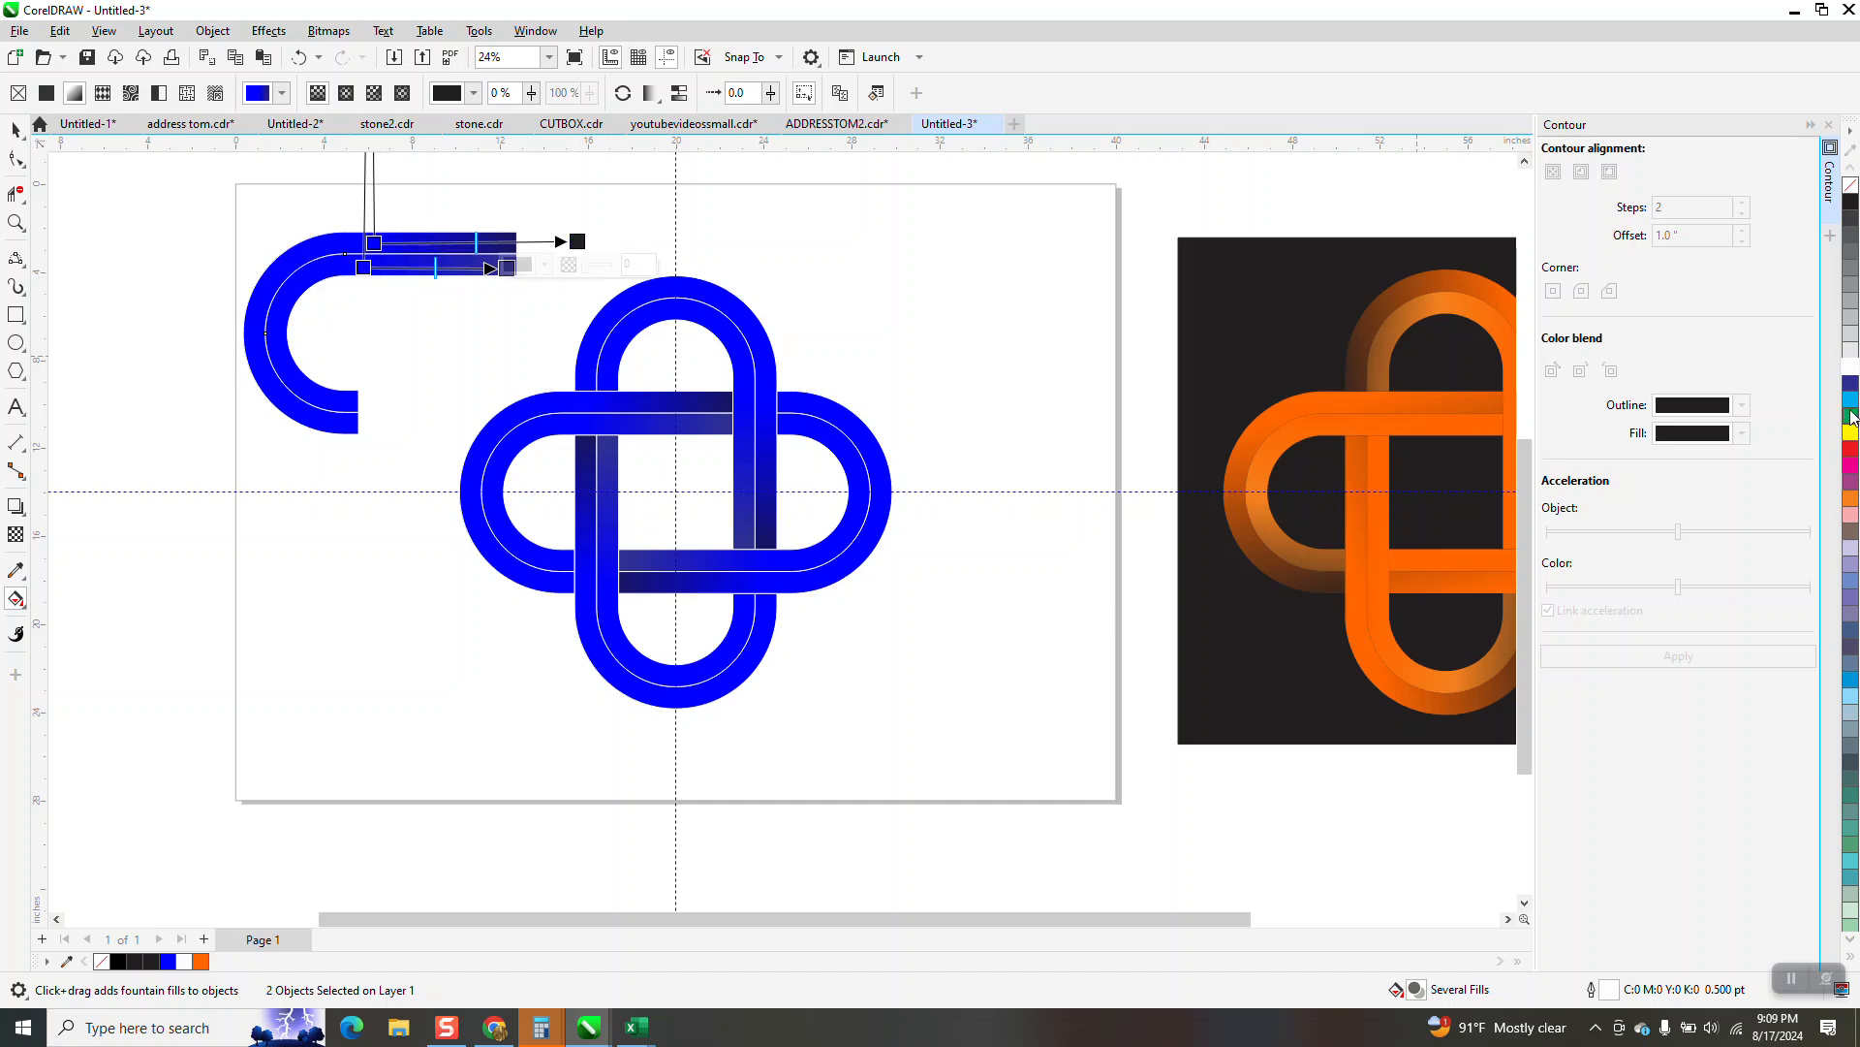
pyautogui.moveTo(1853, 405); pyautogui.dragTo(578, 242)
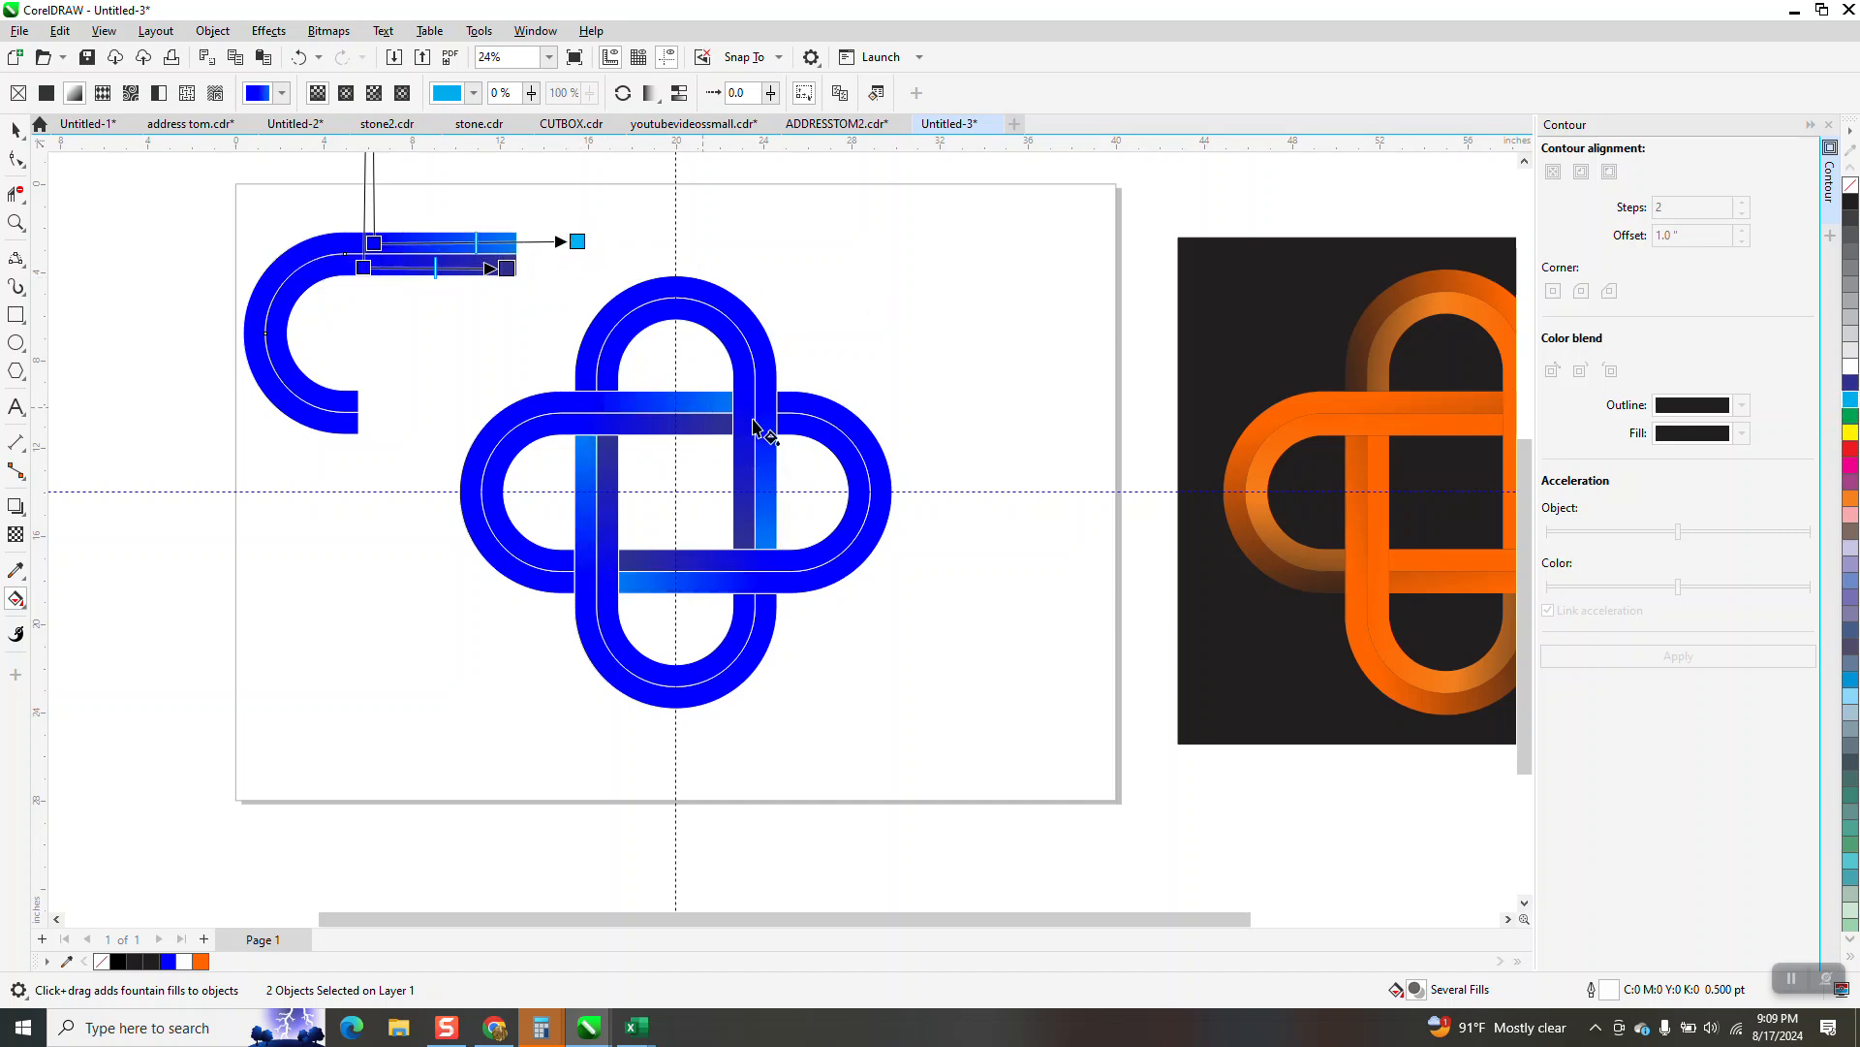
pyautogui.moveTo(1850, 426); pyautogui.dragTo(578, 247)
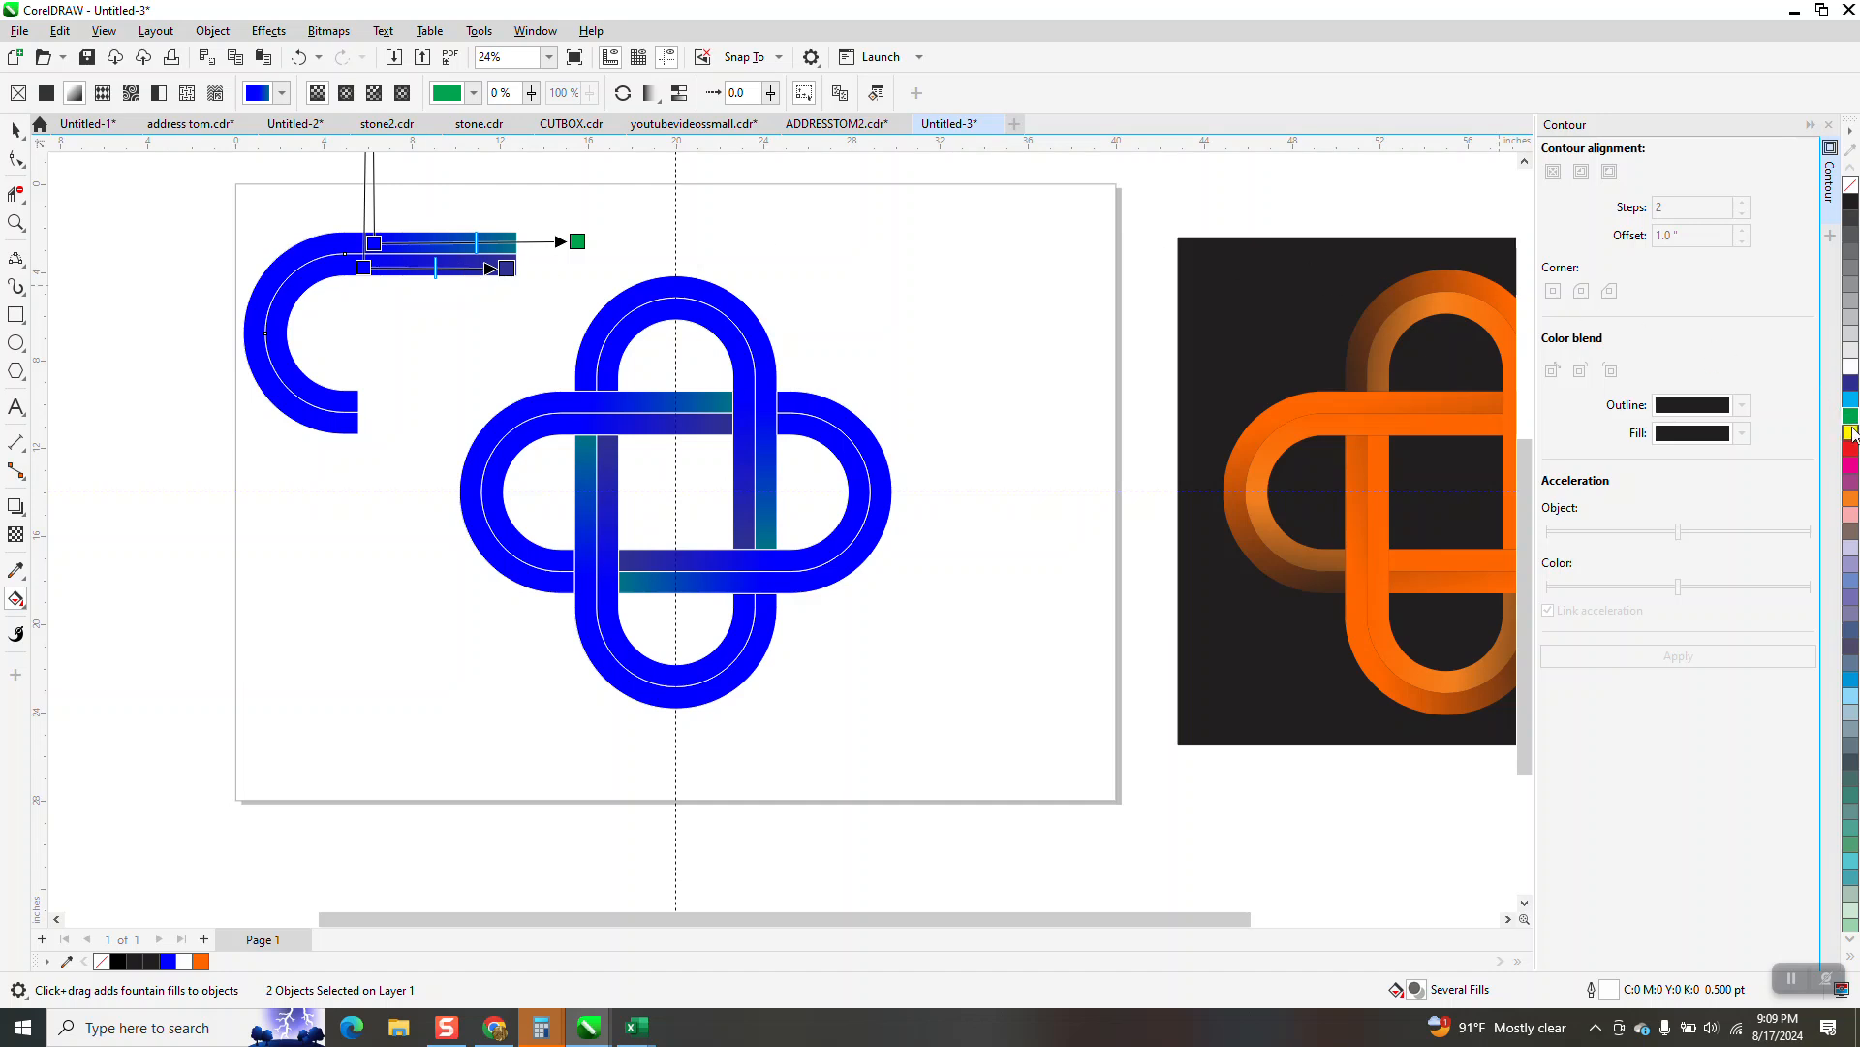
pyautogui.moveTo(1745, 428); pyautogui.dragTo(508, 268)
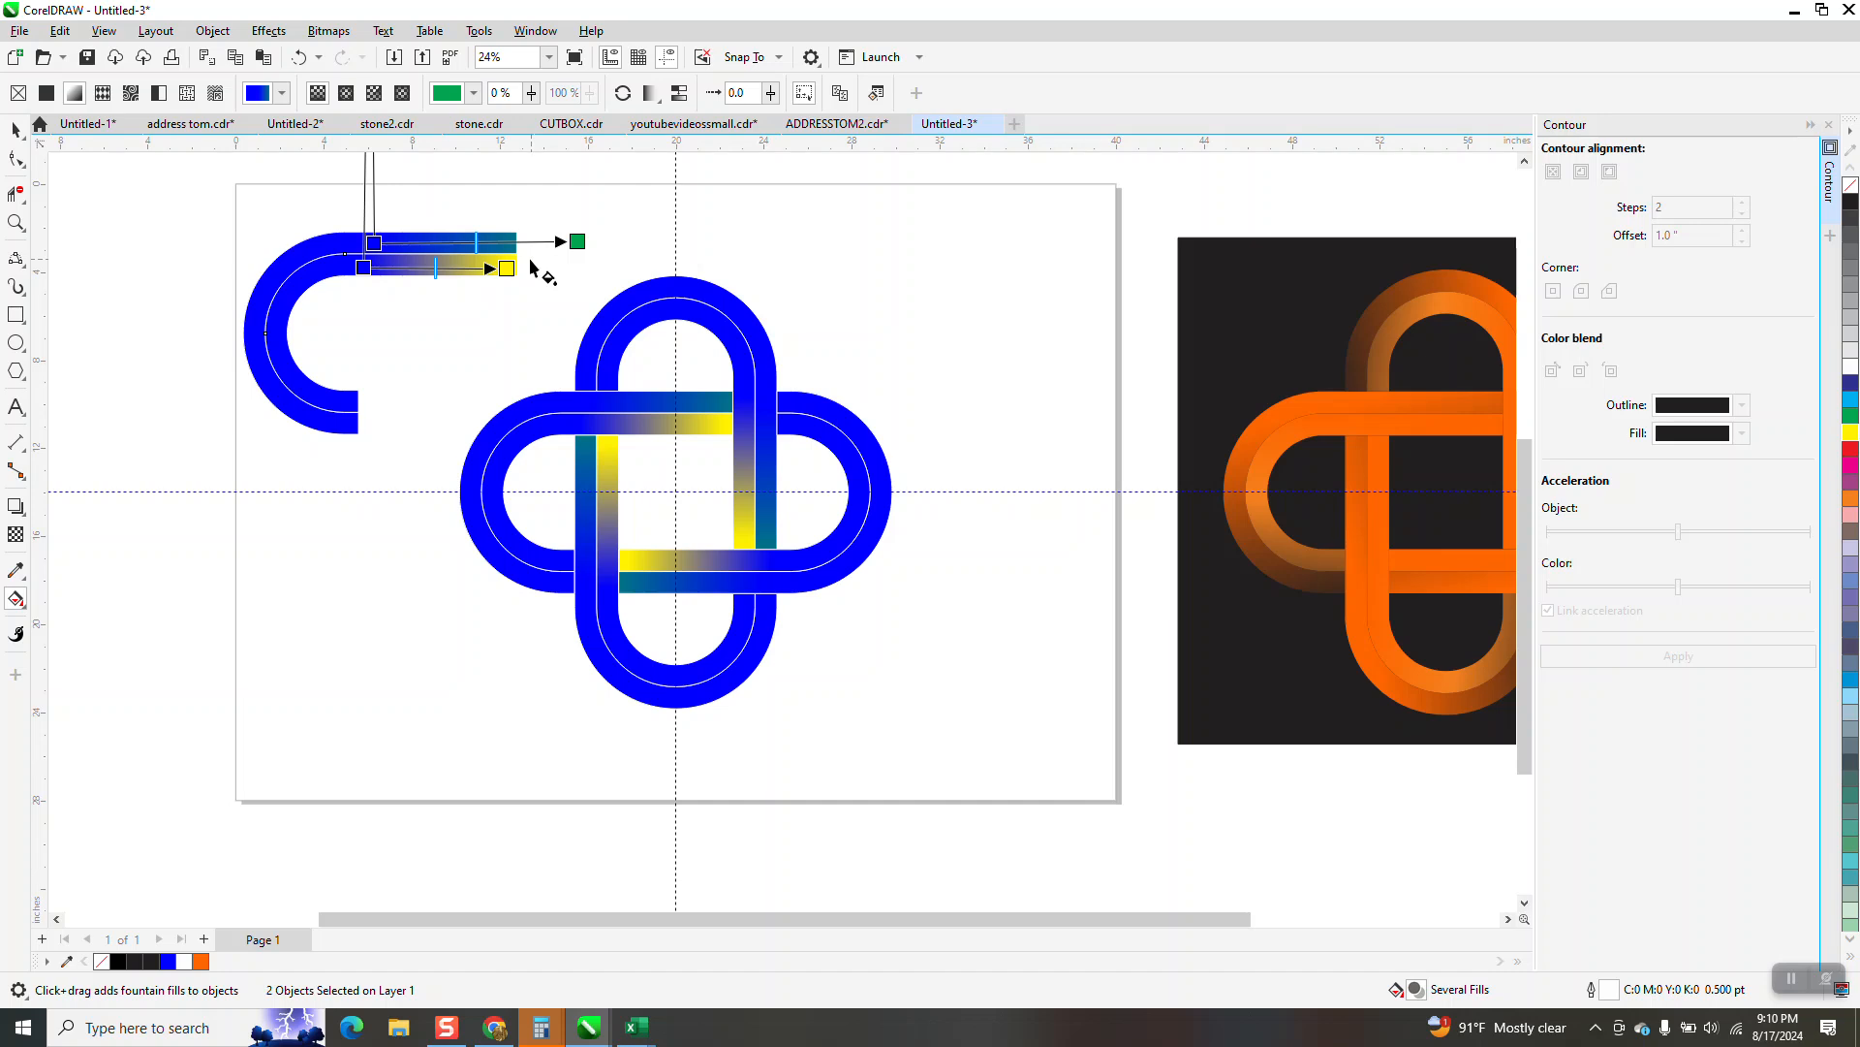
# Pull the outer fill's end node in to the band's end, and move both start nodes well left of the masters and lower
pyautogui.moveTo(578, 242); pyautogui.dragTo(503, 245)
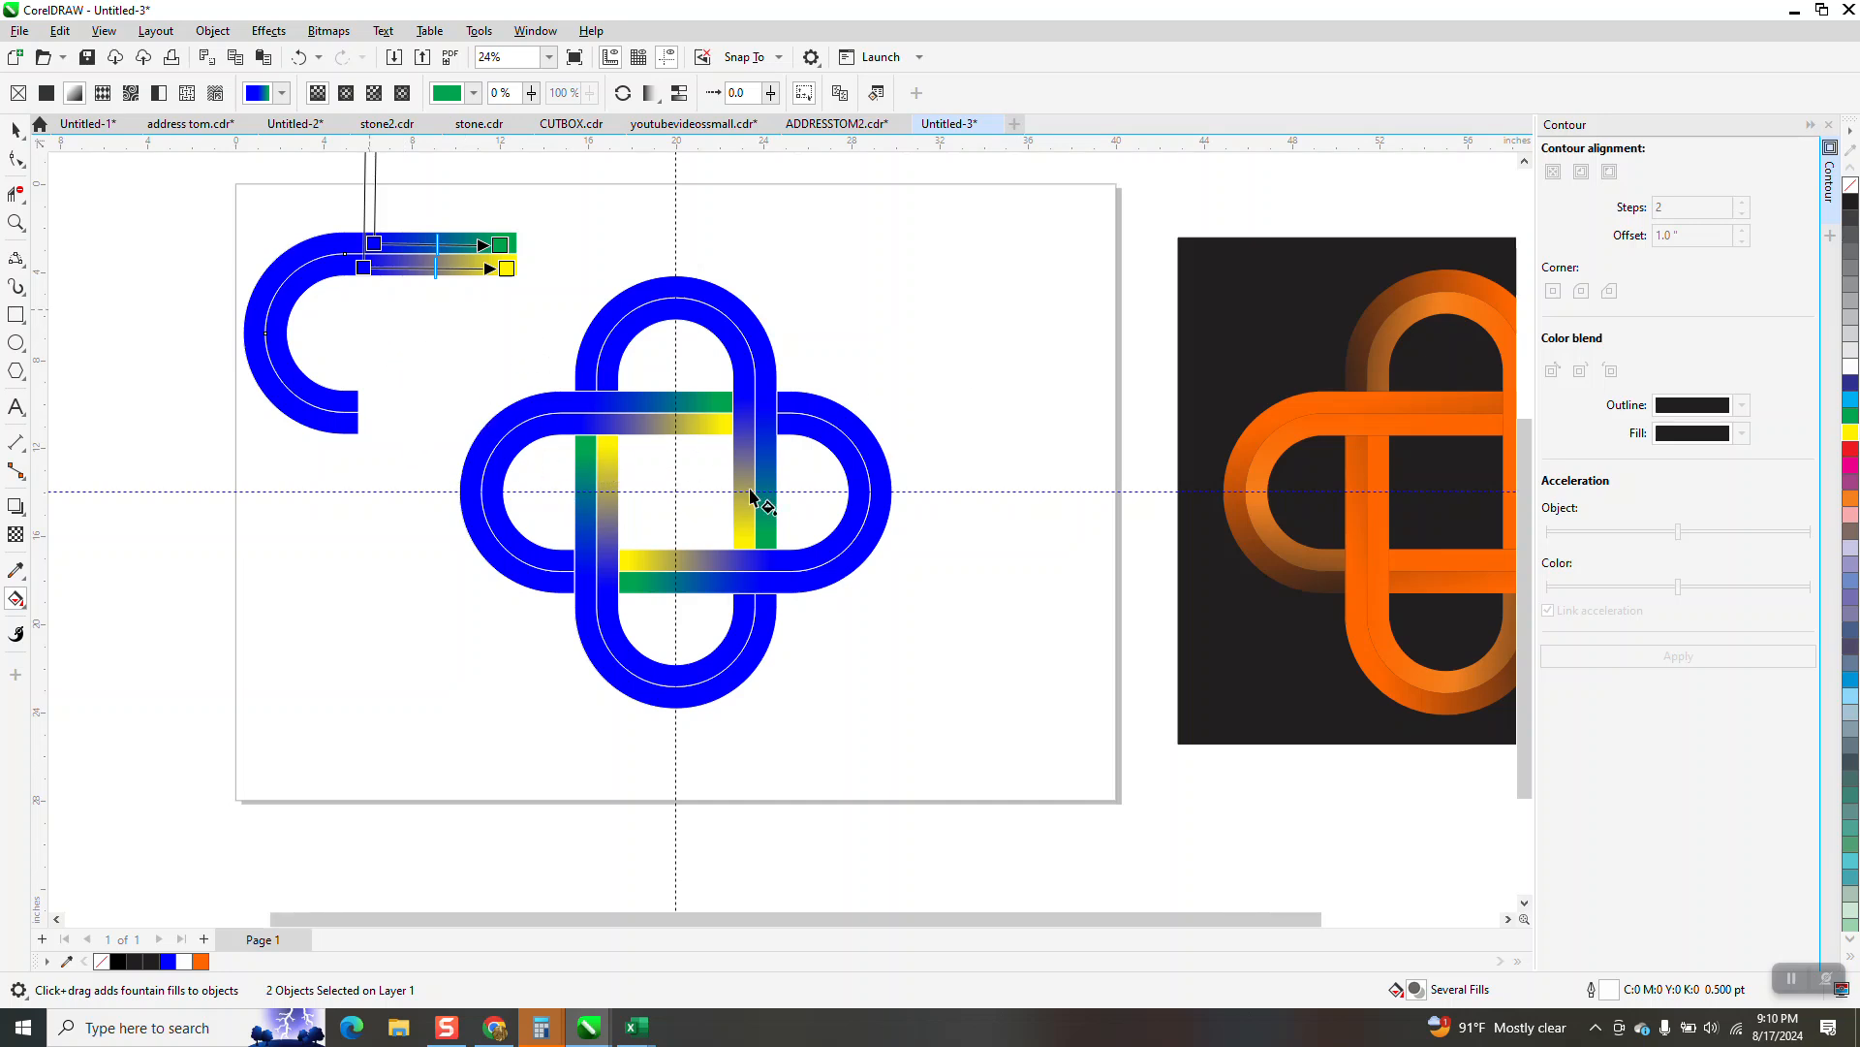
pyautogui.scroll(-1, 751, 504)
pyautogui.moveTo(467, 320); pyautogui.dragTo(217, 319)
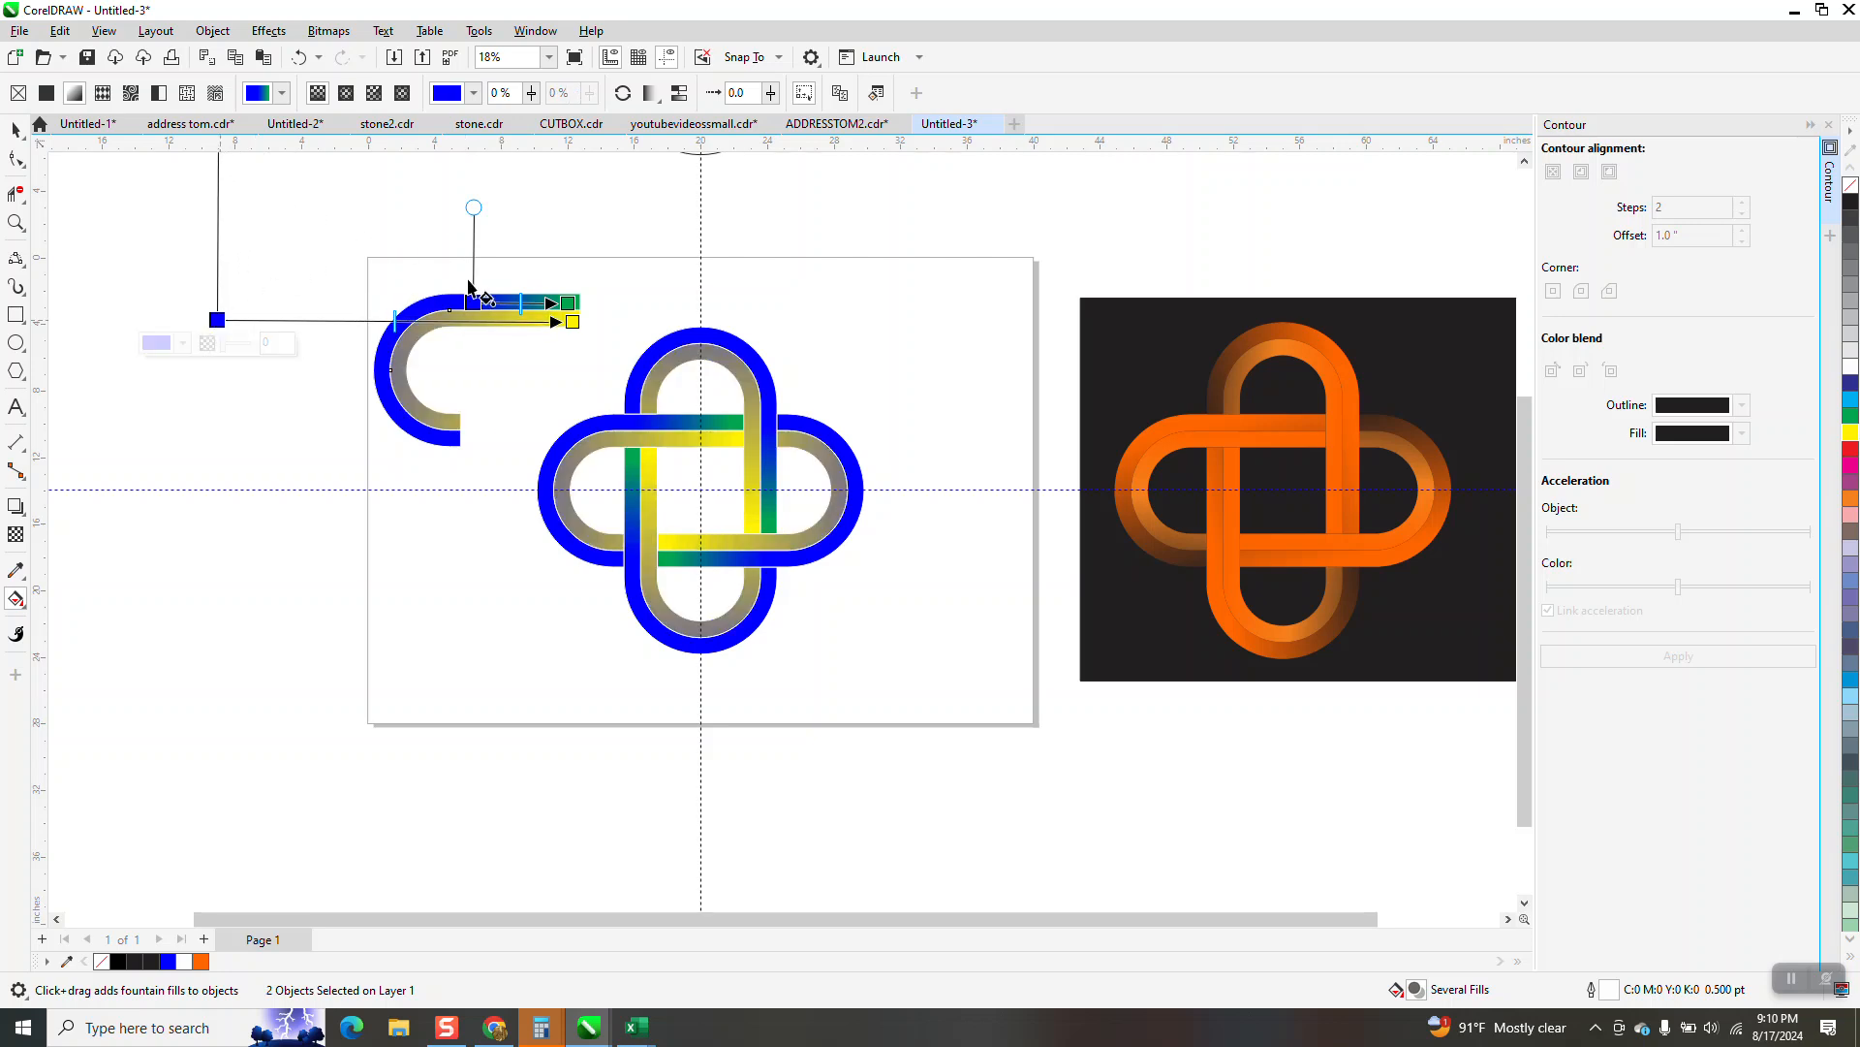
pyautogui.moveTo(473, 302); pyautogui.dragTo(216, 293)
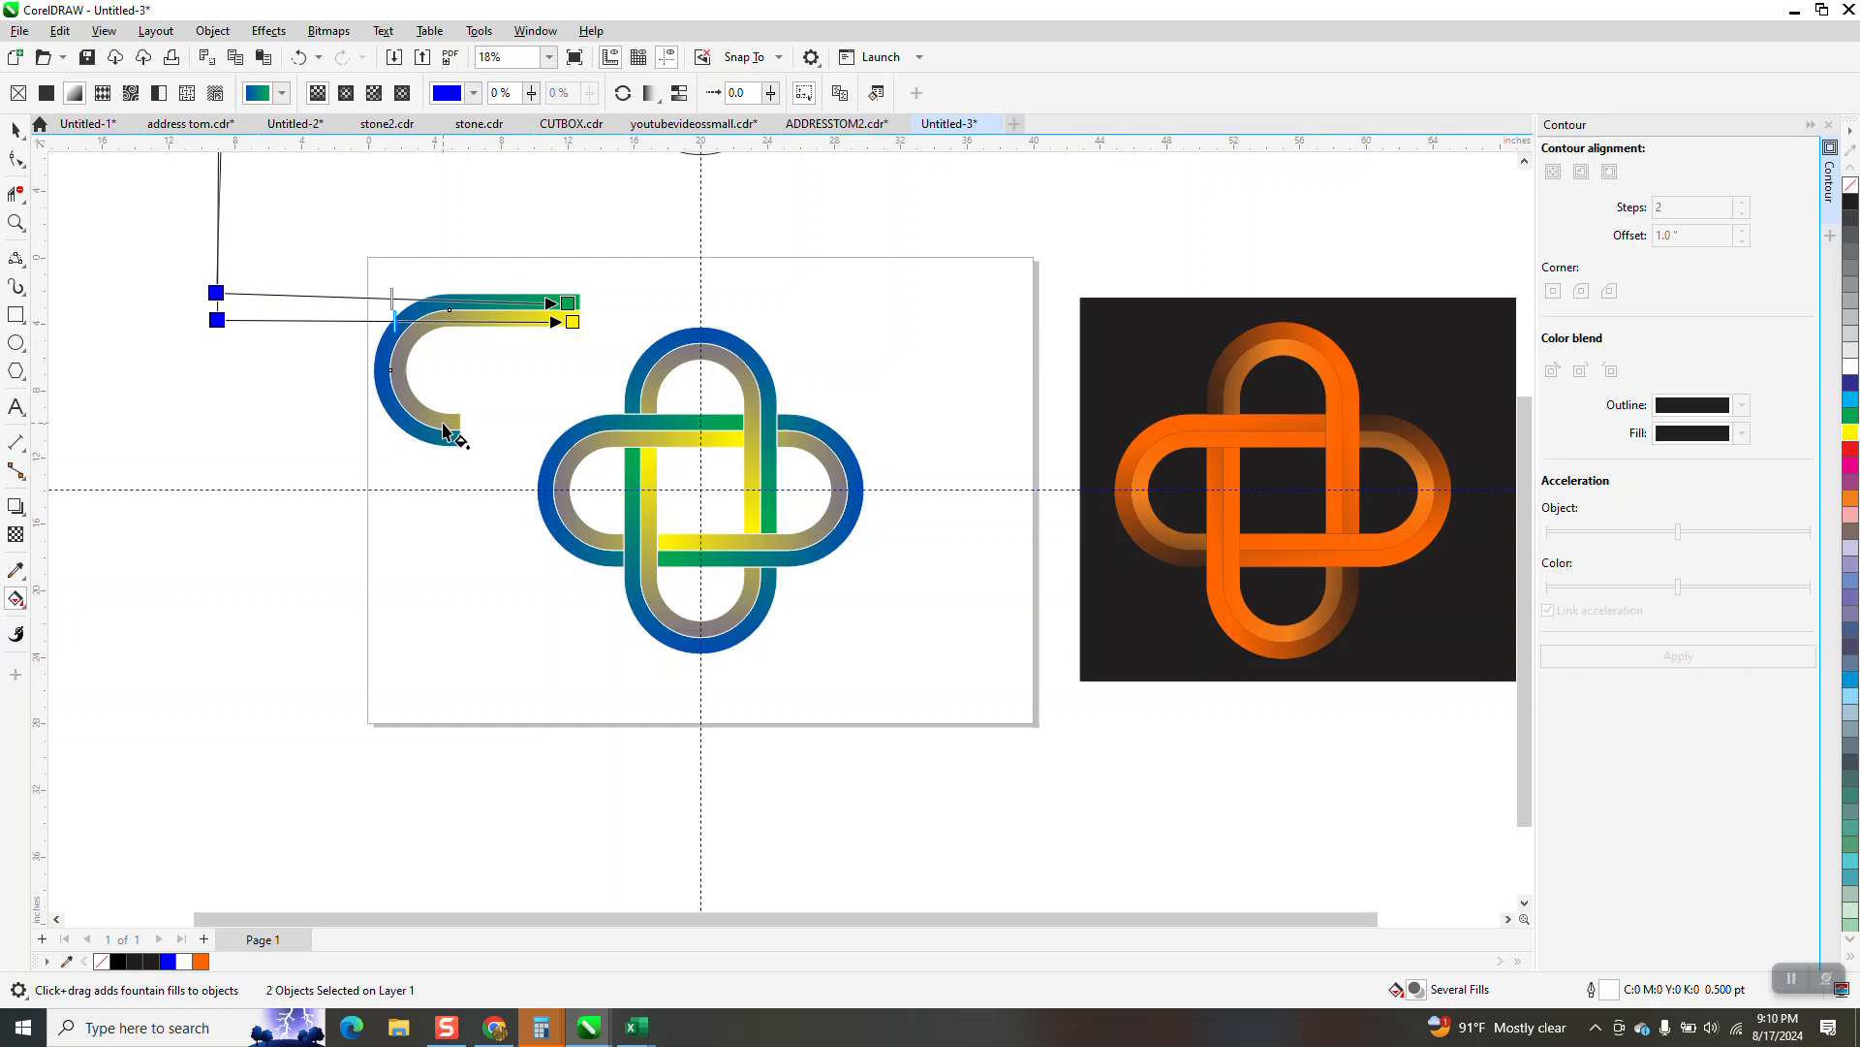
pyautogui.moveTo(216, 321); pyautogui.dragTo(203, 415)
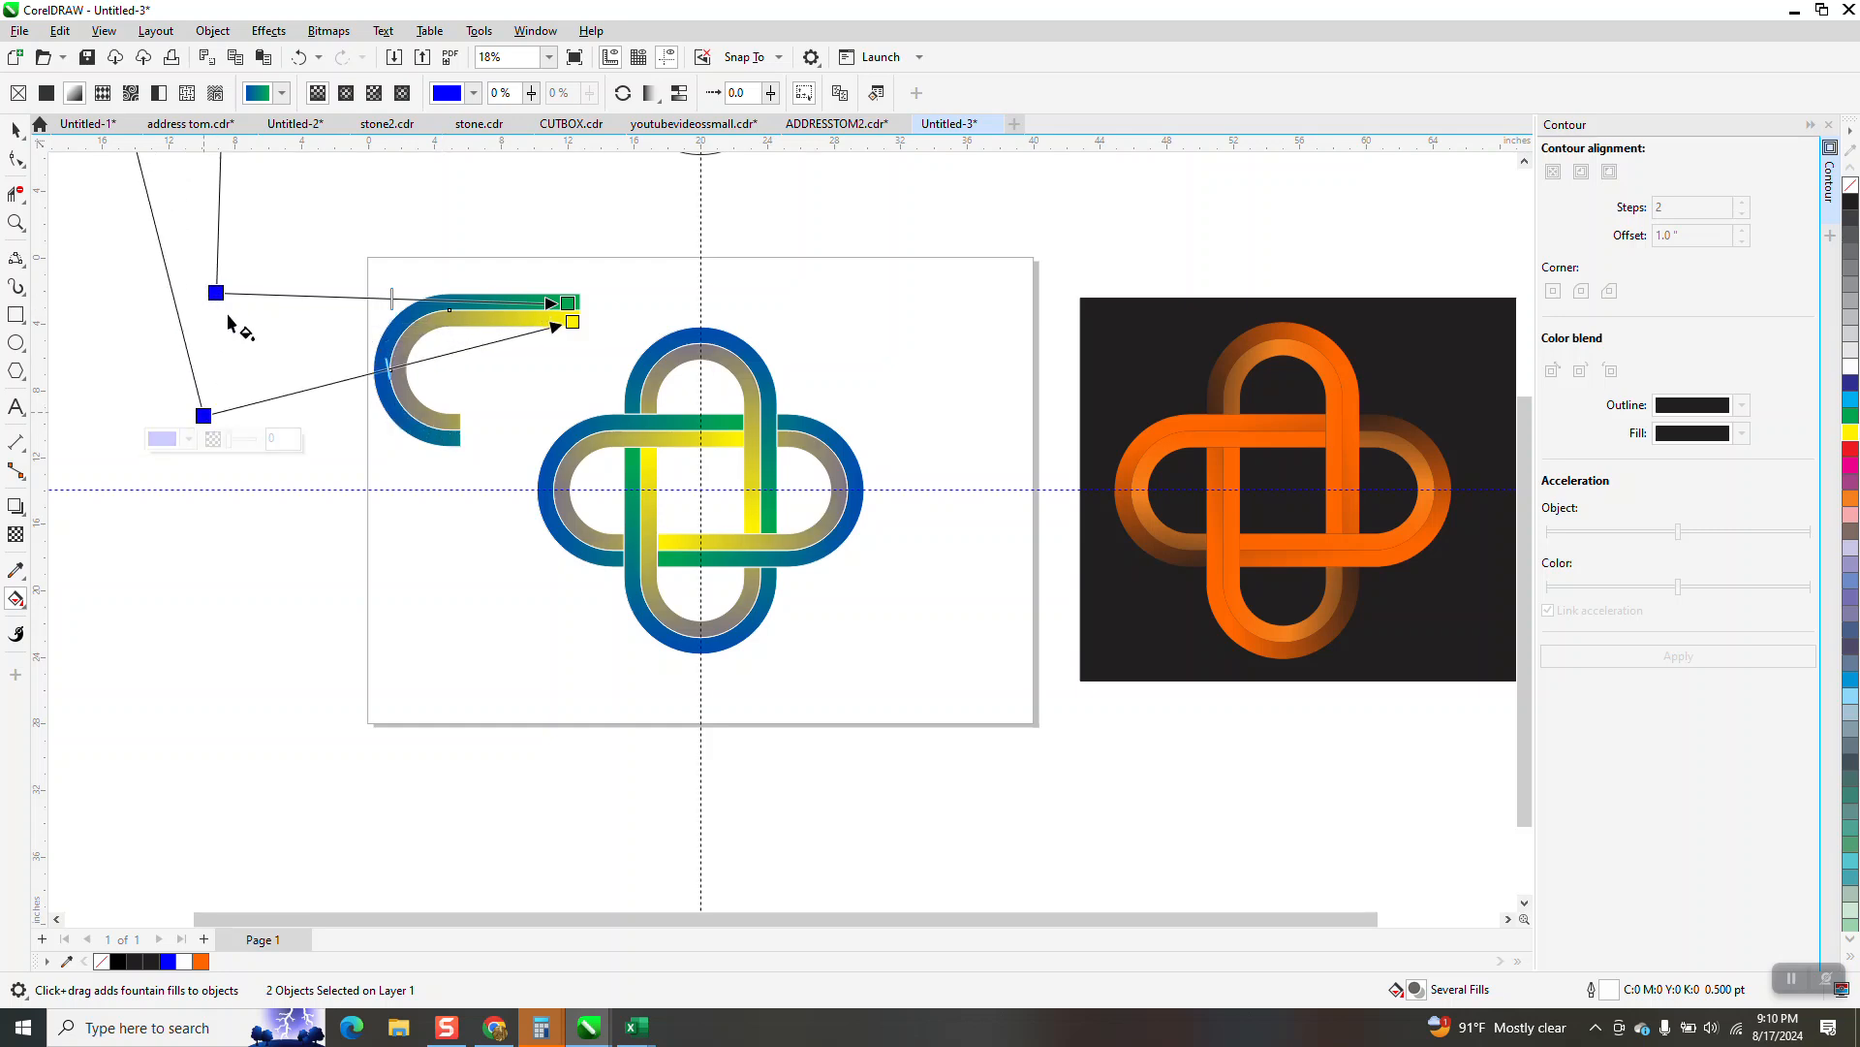
pyautogui.moveTo(216, 293); pyautogui.dragTo(219, 383)
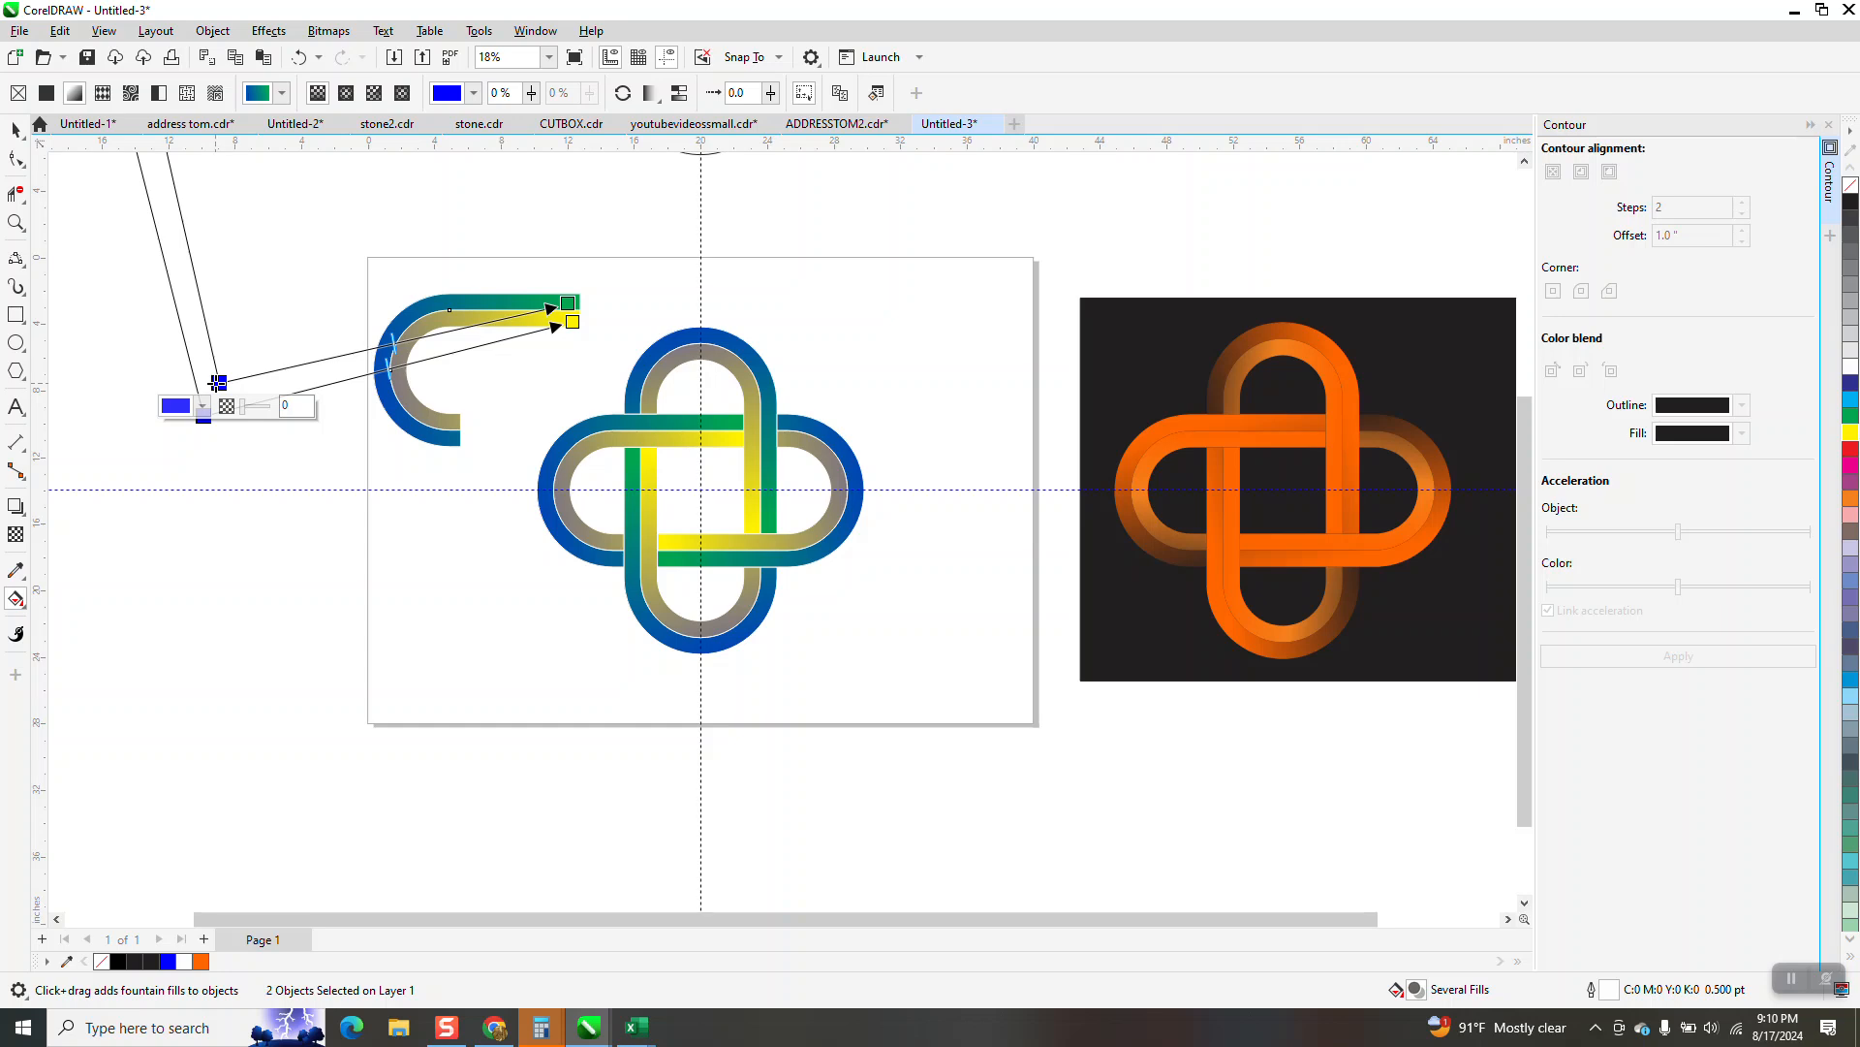
pyautogui.click(15, 130)
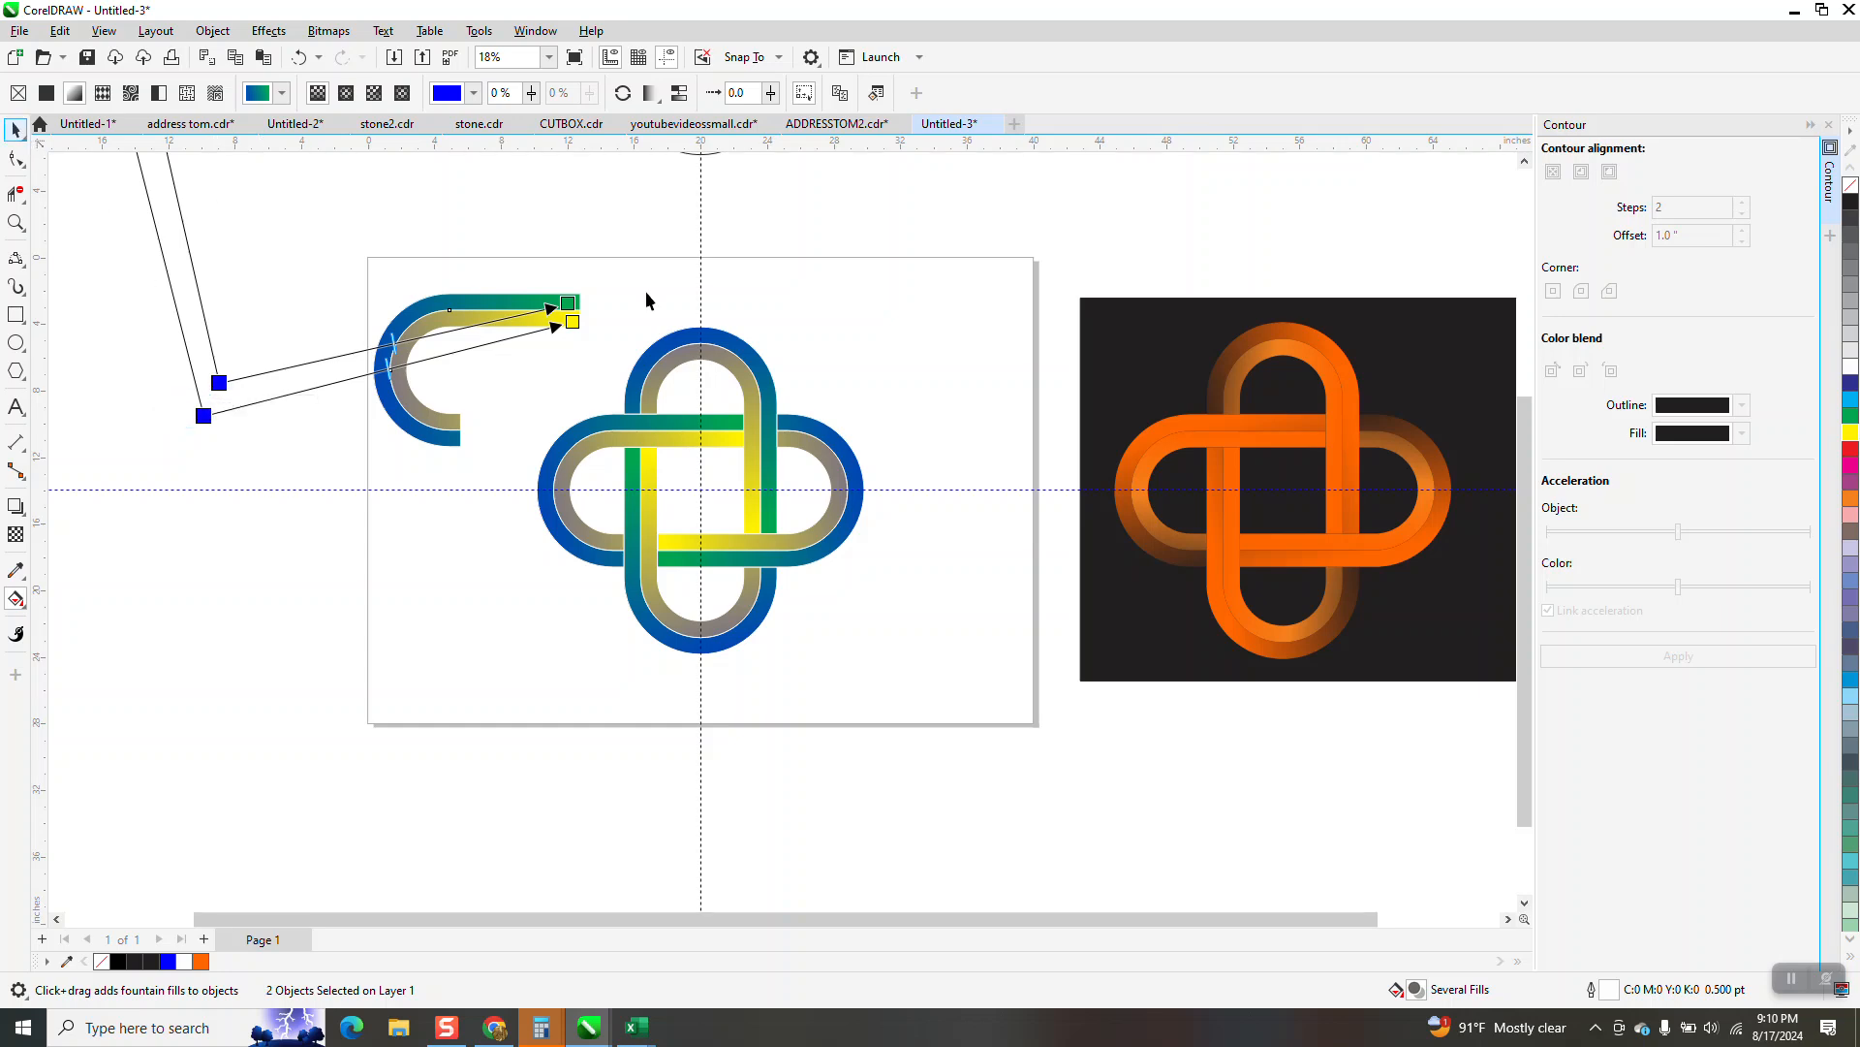
# In the outline knot above the page, delete the horizontal band's line segments inside the upper-right crossing with Virtual Segment Delete
pyautogui.click(16, 223)
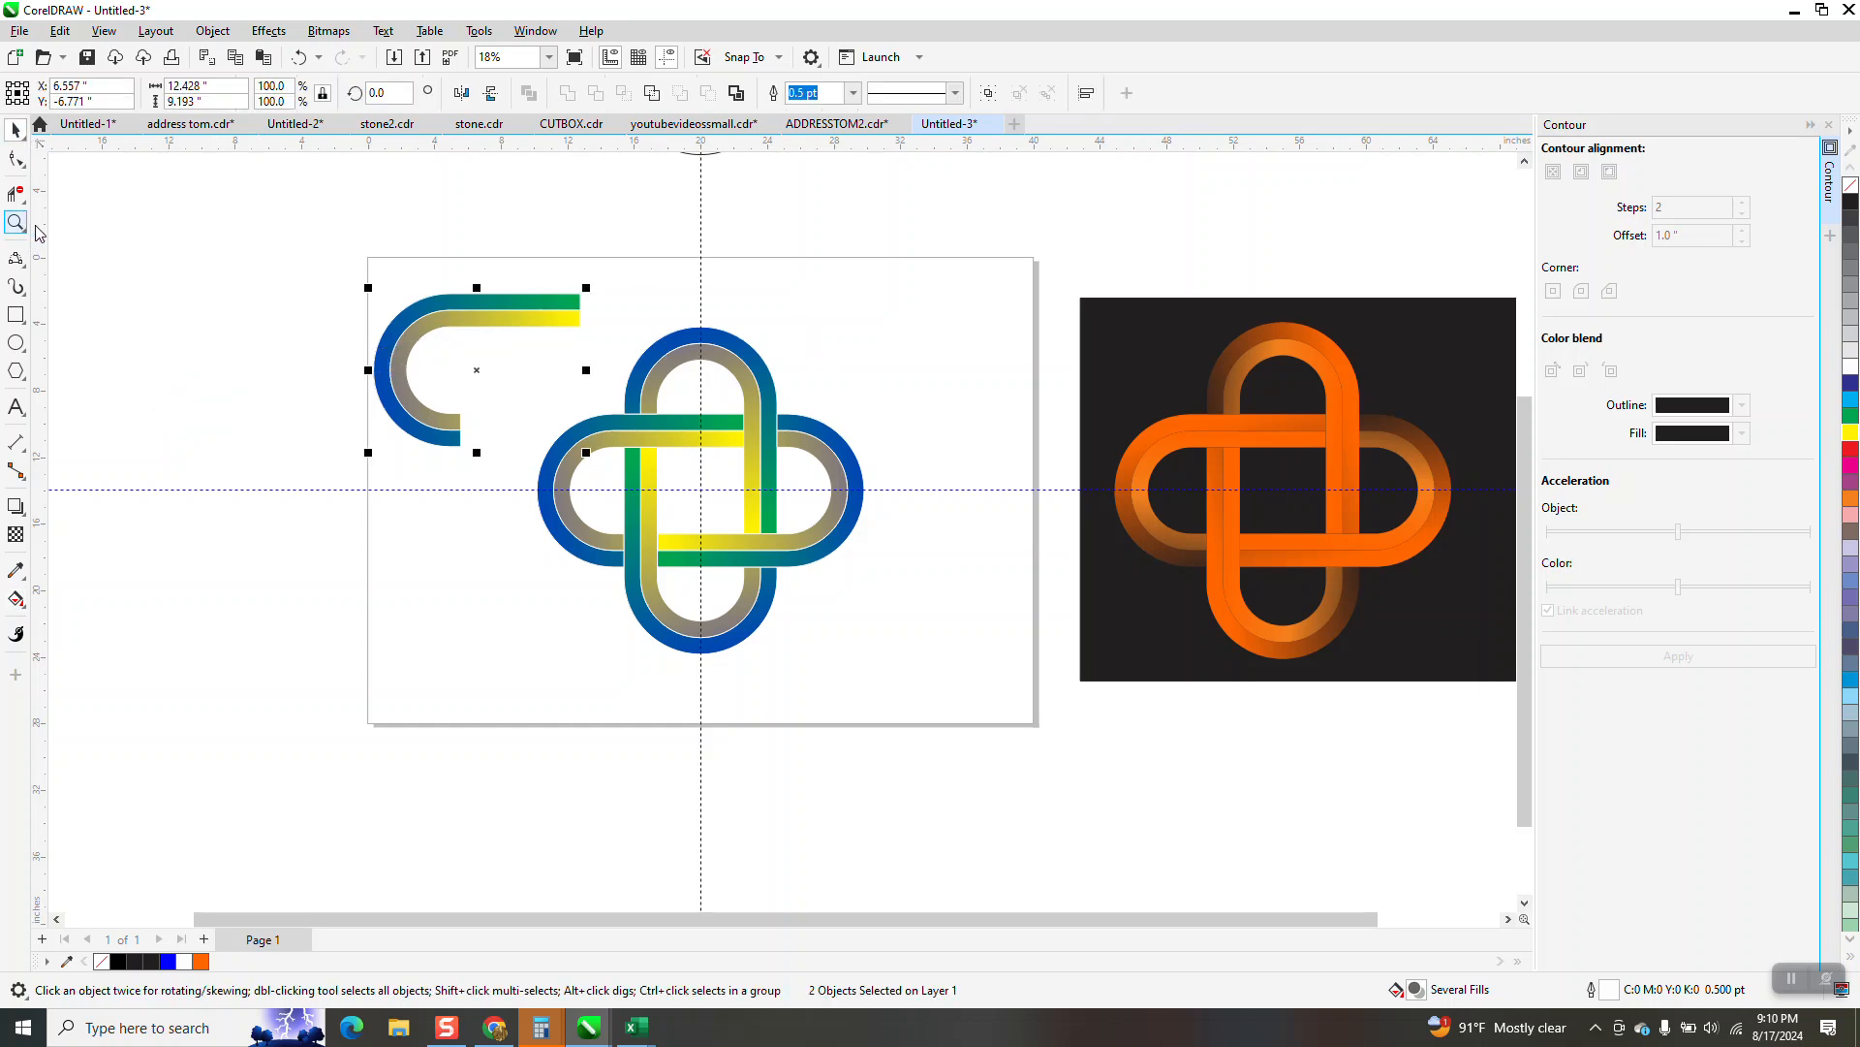
pyautogui.moveTo(552, 317); pyautogui.dragTo(1073, 658)
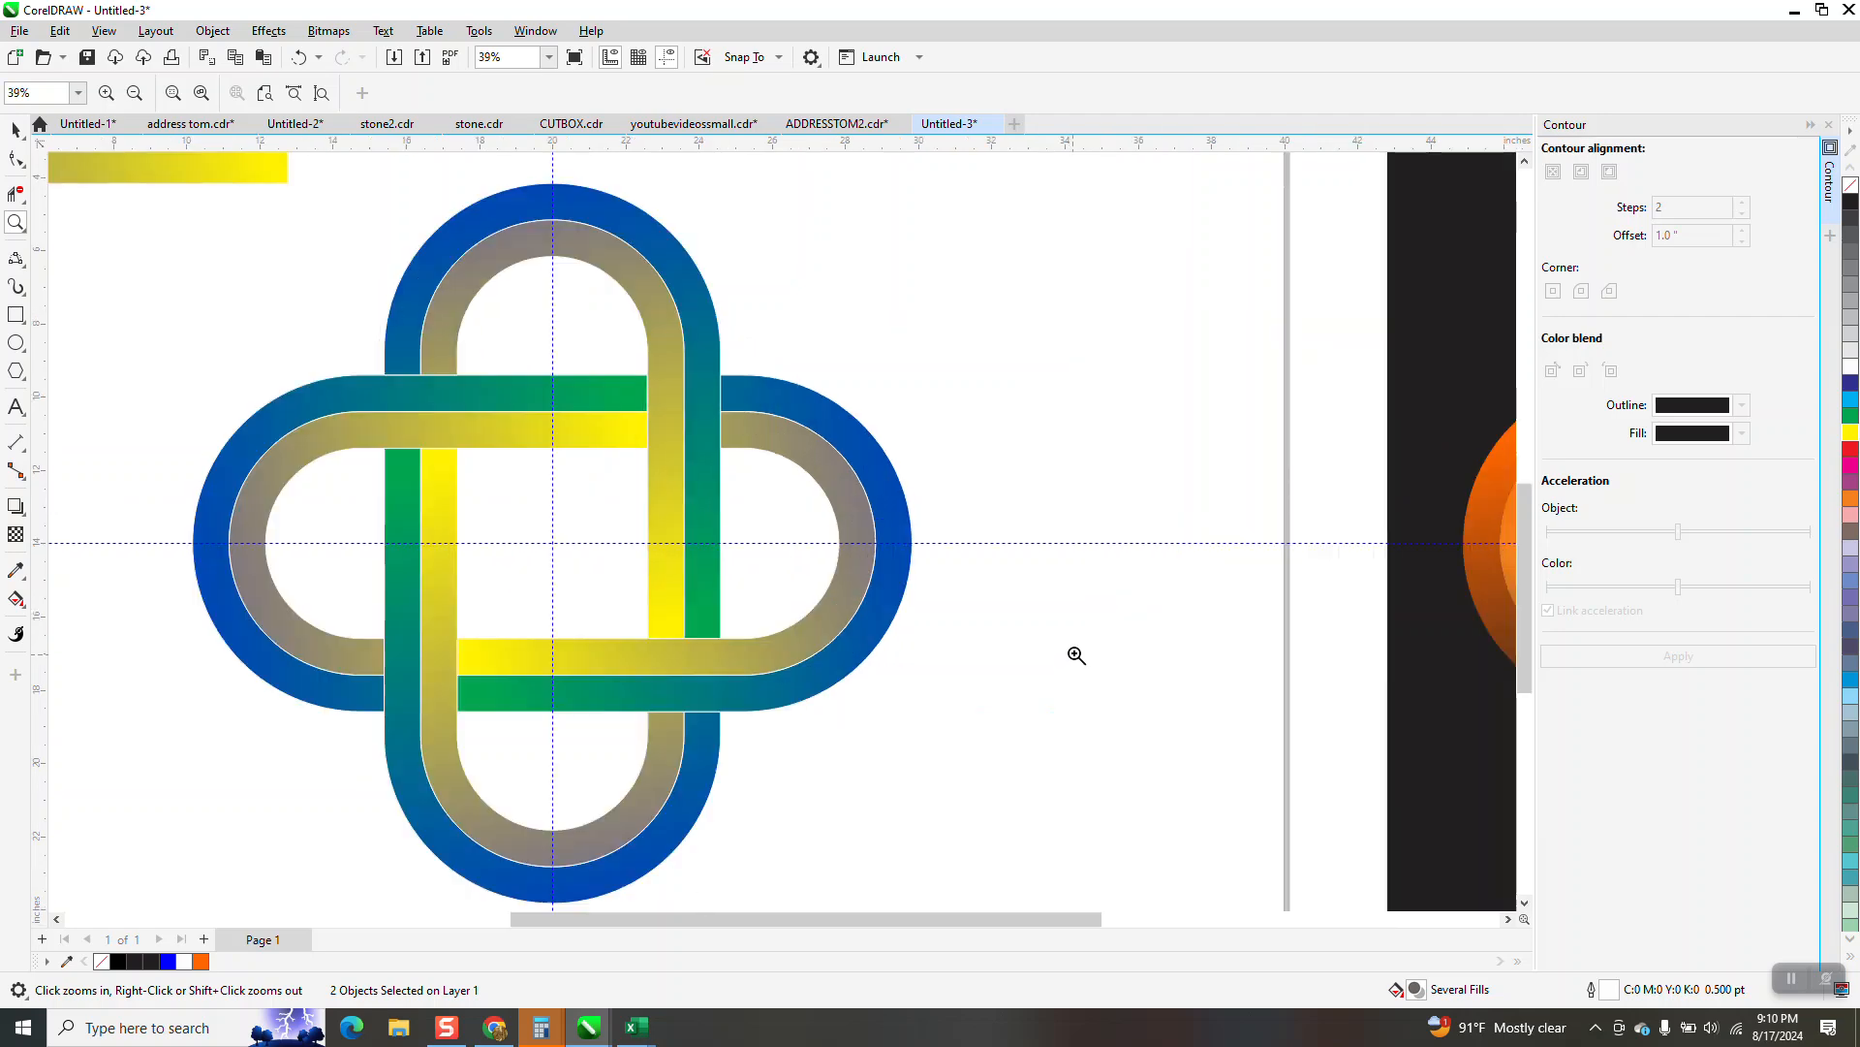
pyautogui.scroll(-1, 1090, 640)
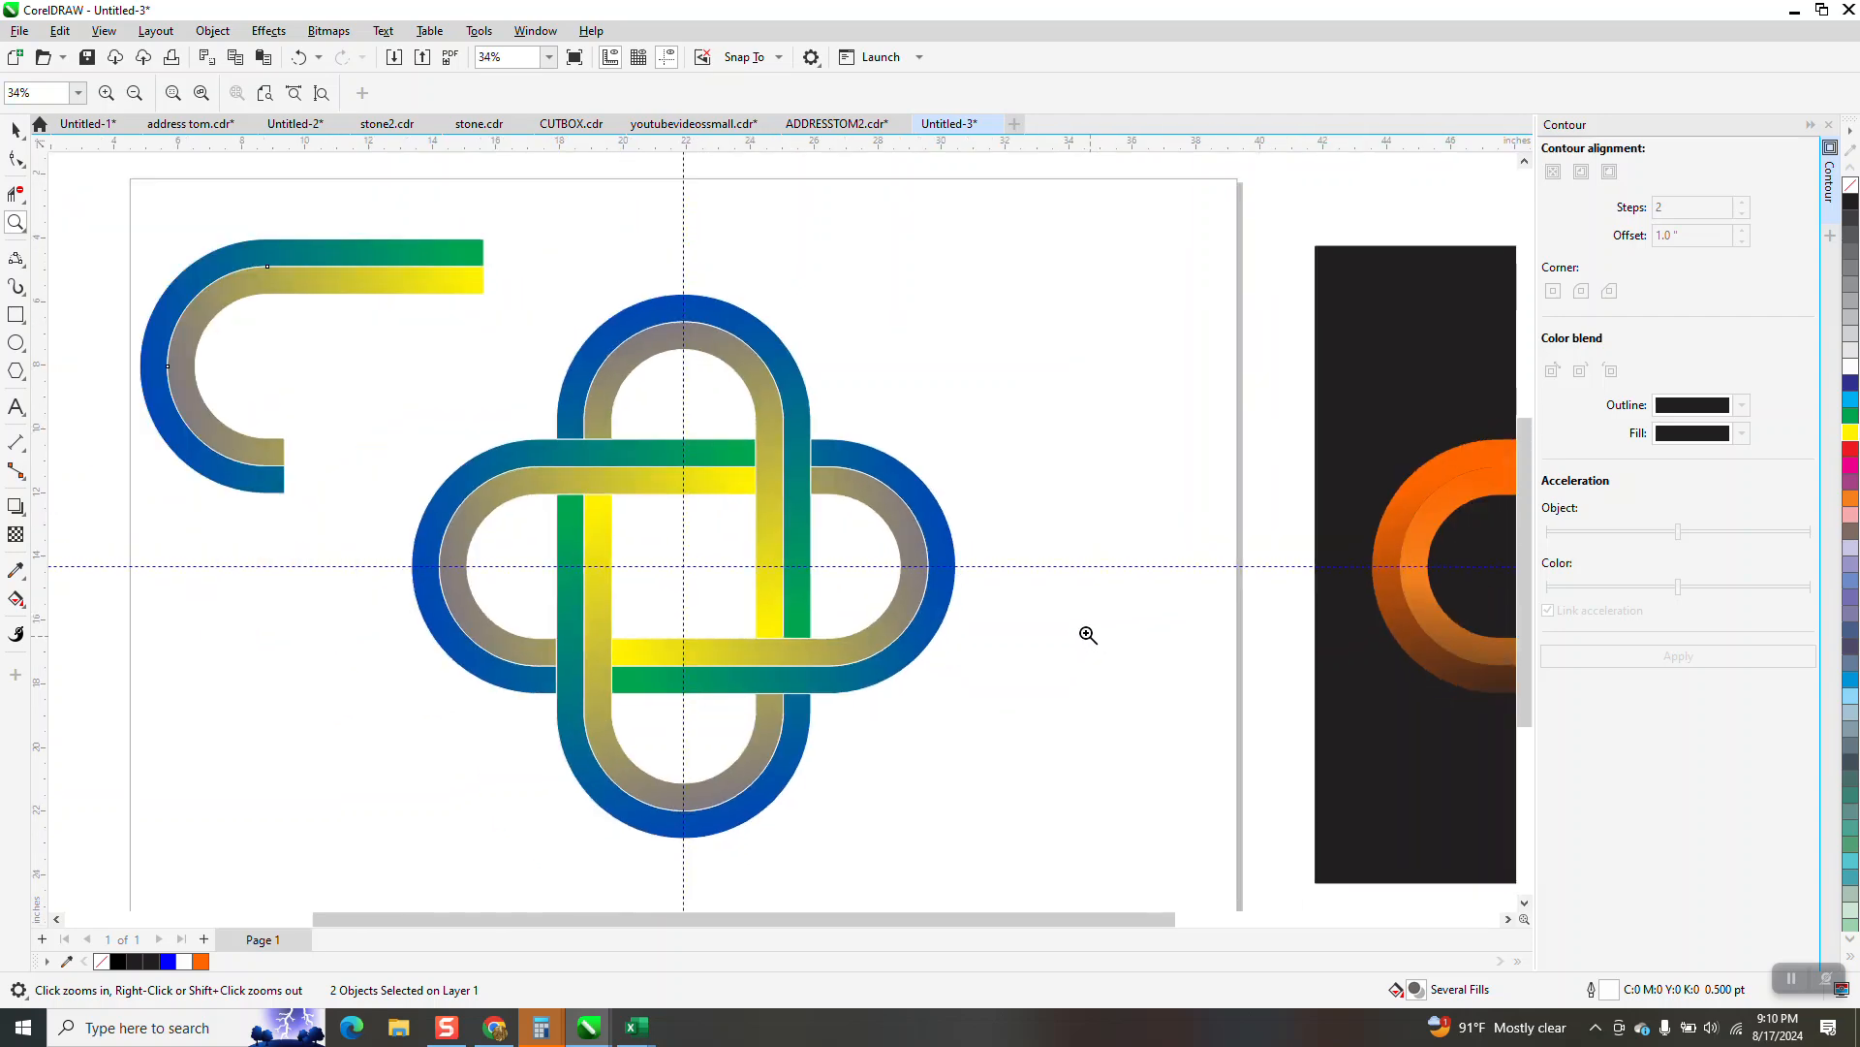
pyautogui.scroll(-6, 1090, 636)
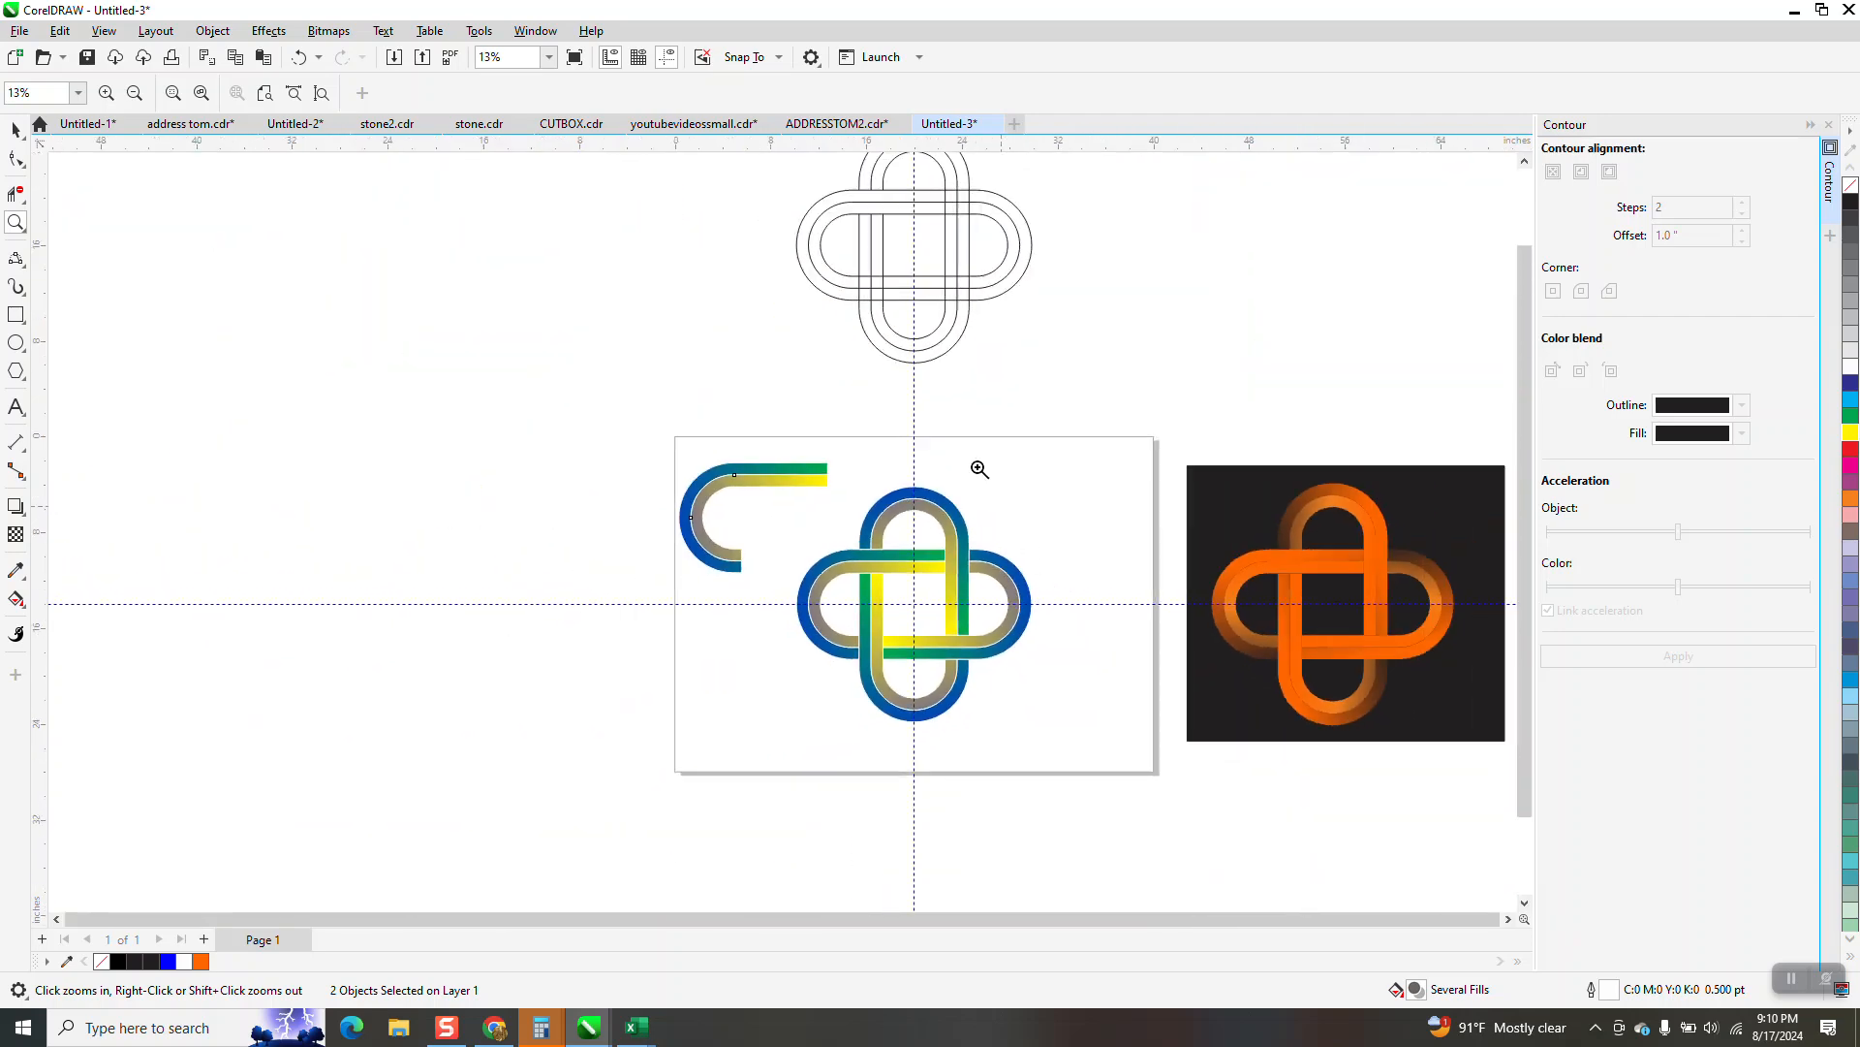
pyautogui.scroll(-1, 892, 333)
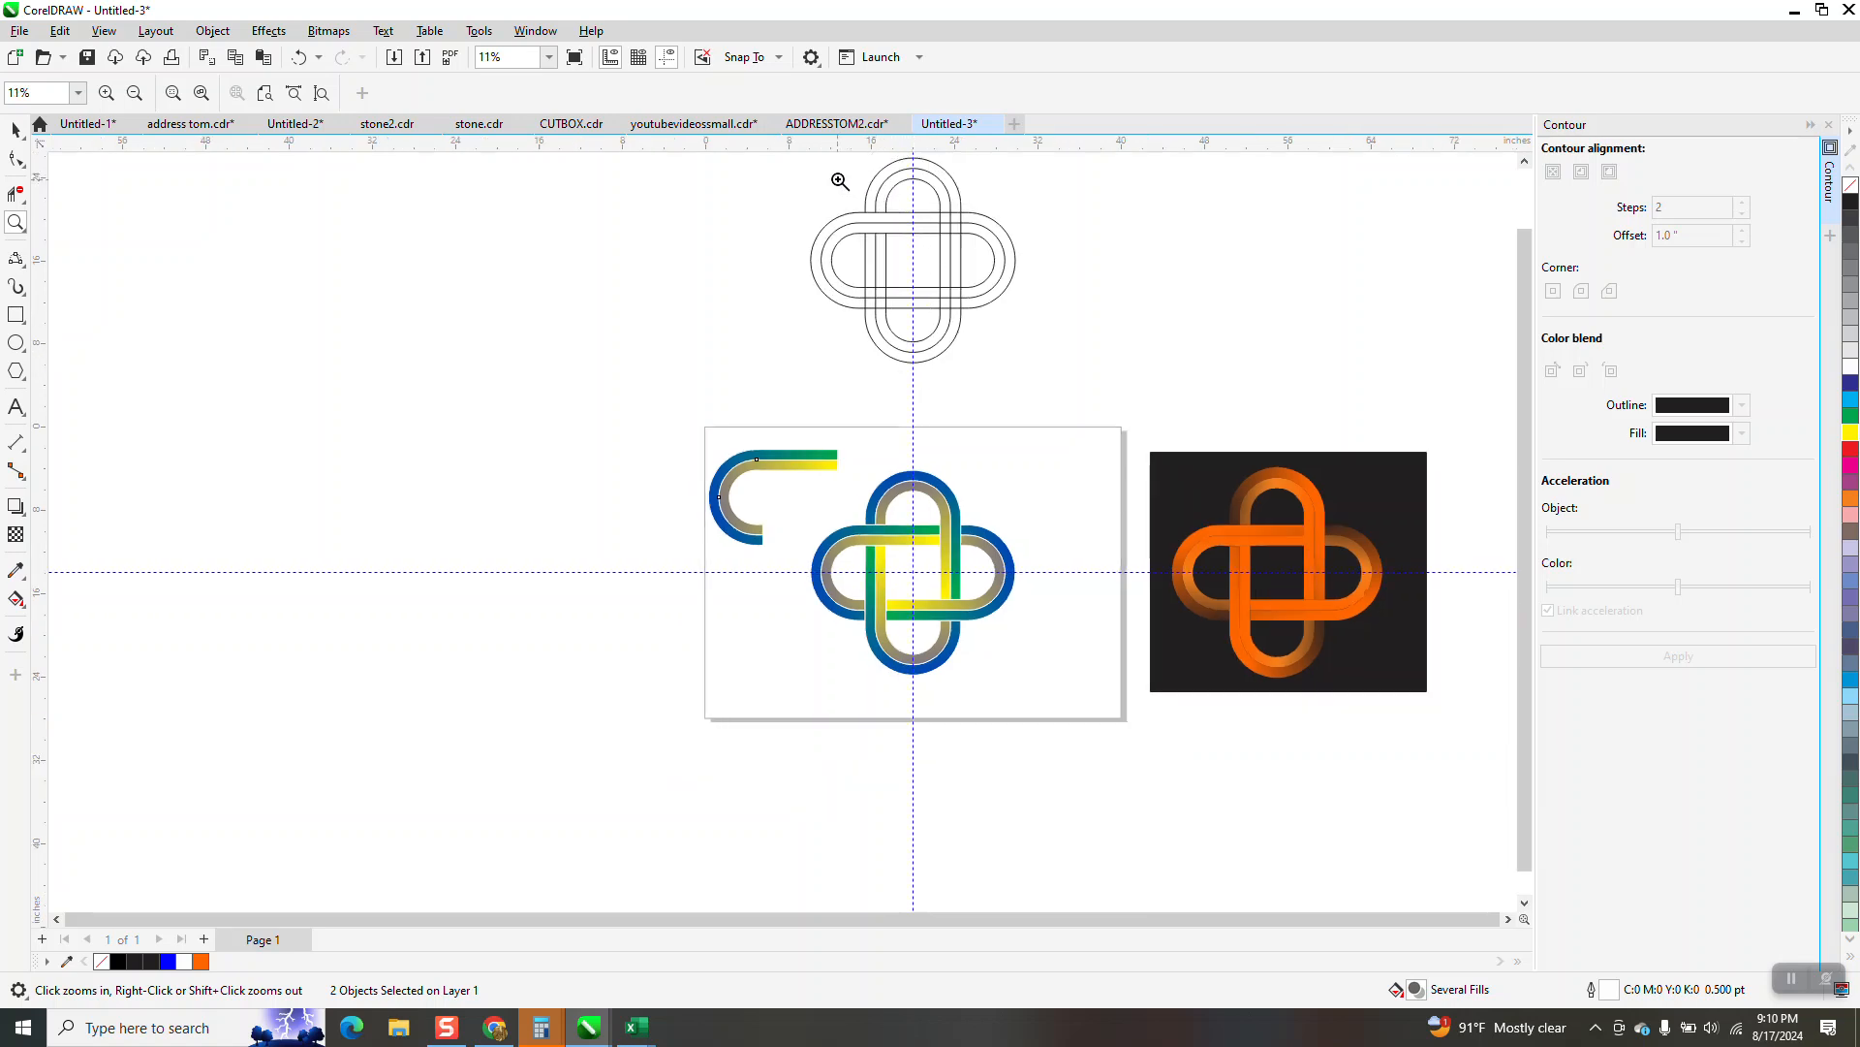
pyautogui.moveTo(969, 344); pyautogui.dragTo(1015, 362)
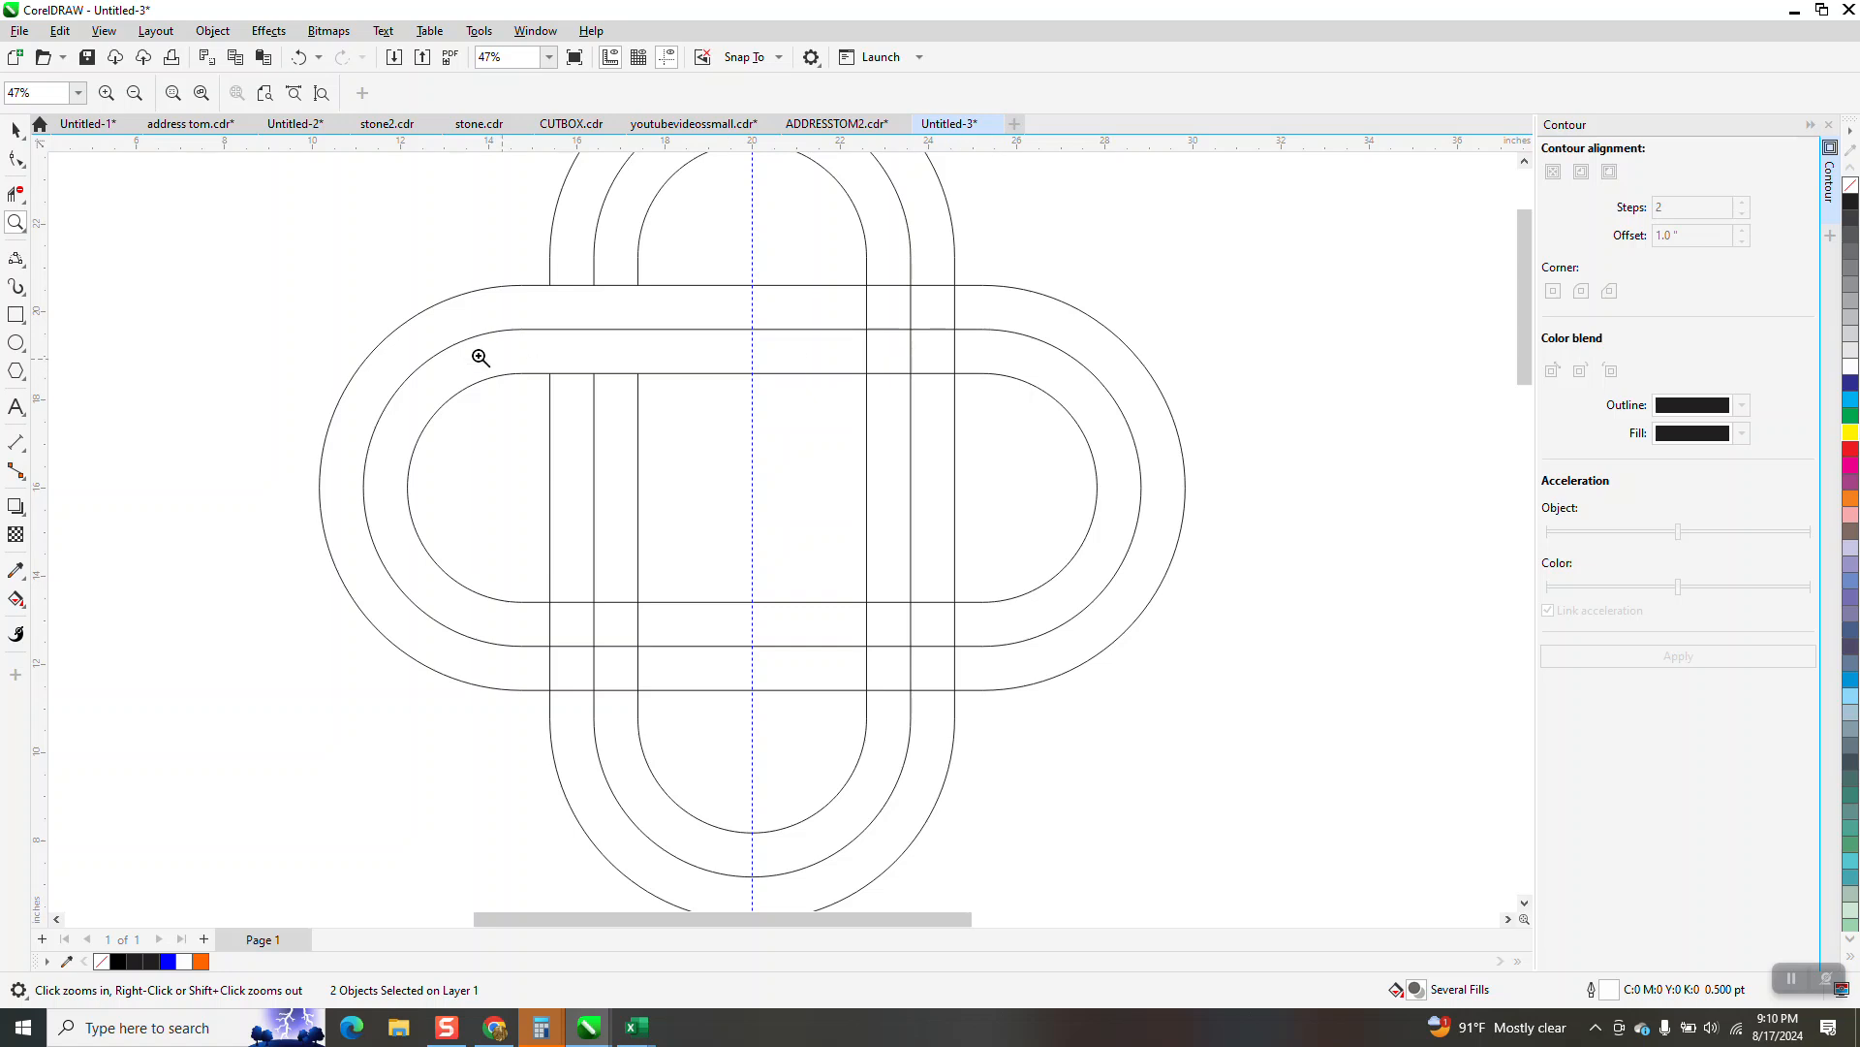
pyautogui.click(15, 193)
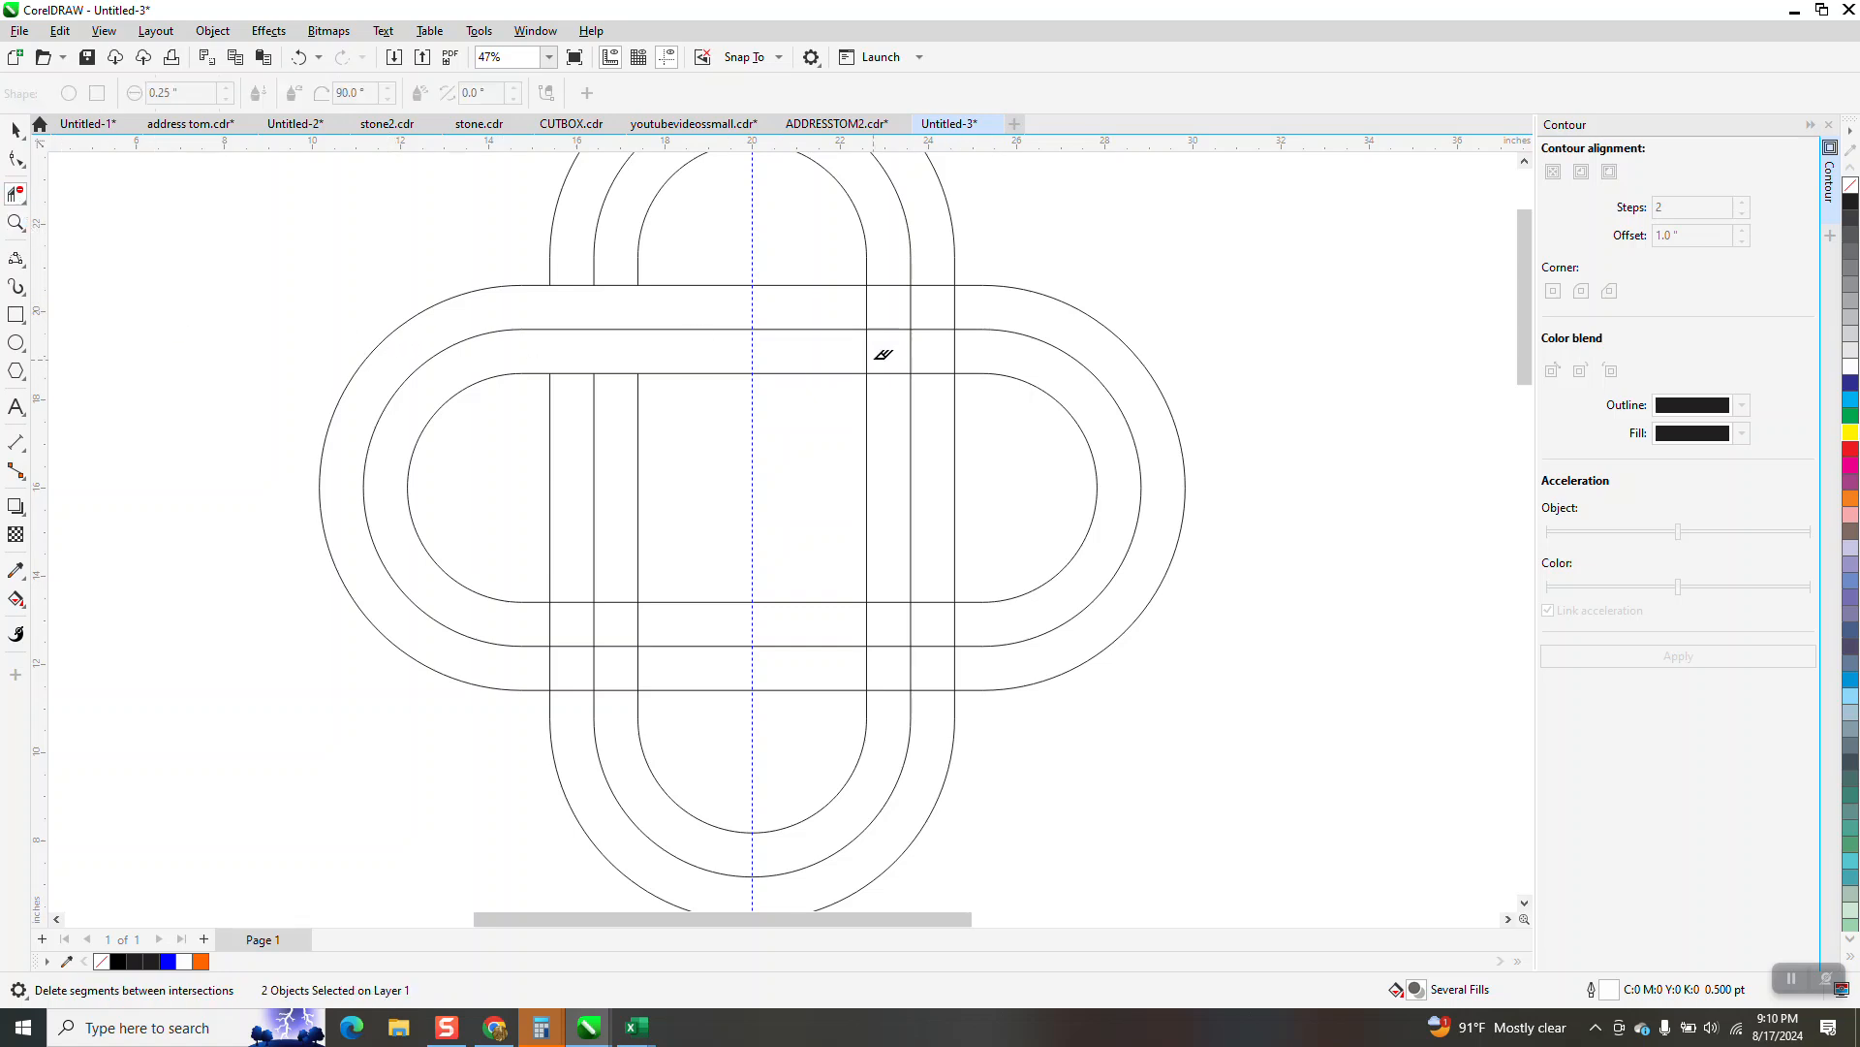
pyautogui.moveTo(938, 252); pyautogui.dragTo(915, 378)
pyautogui.moveTo(893, 275); pyautogui.dragTo(888, 404)
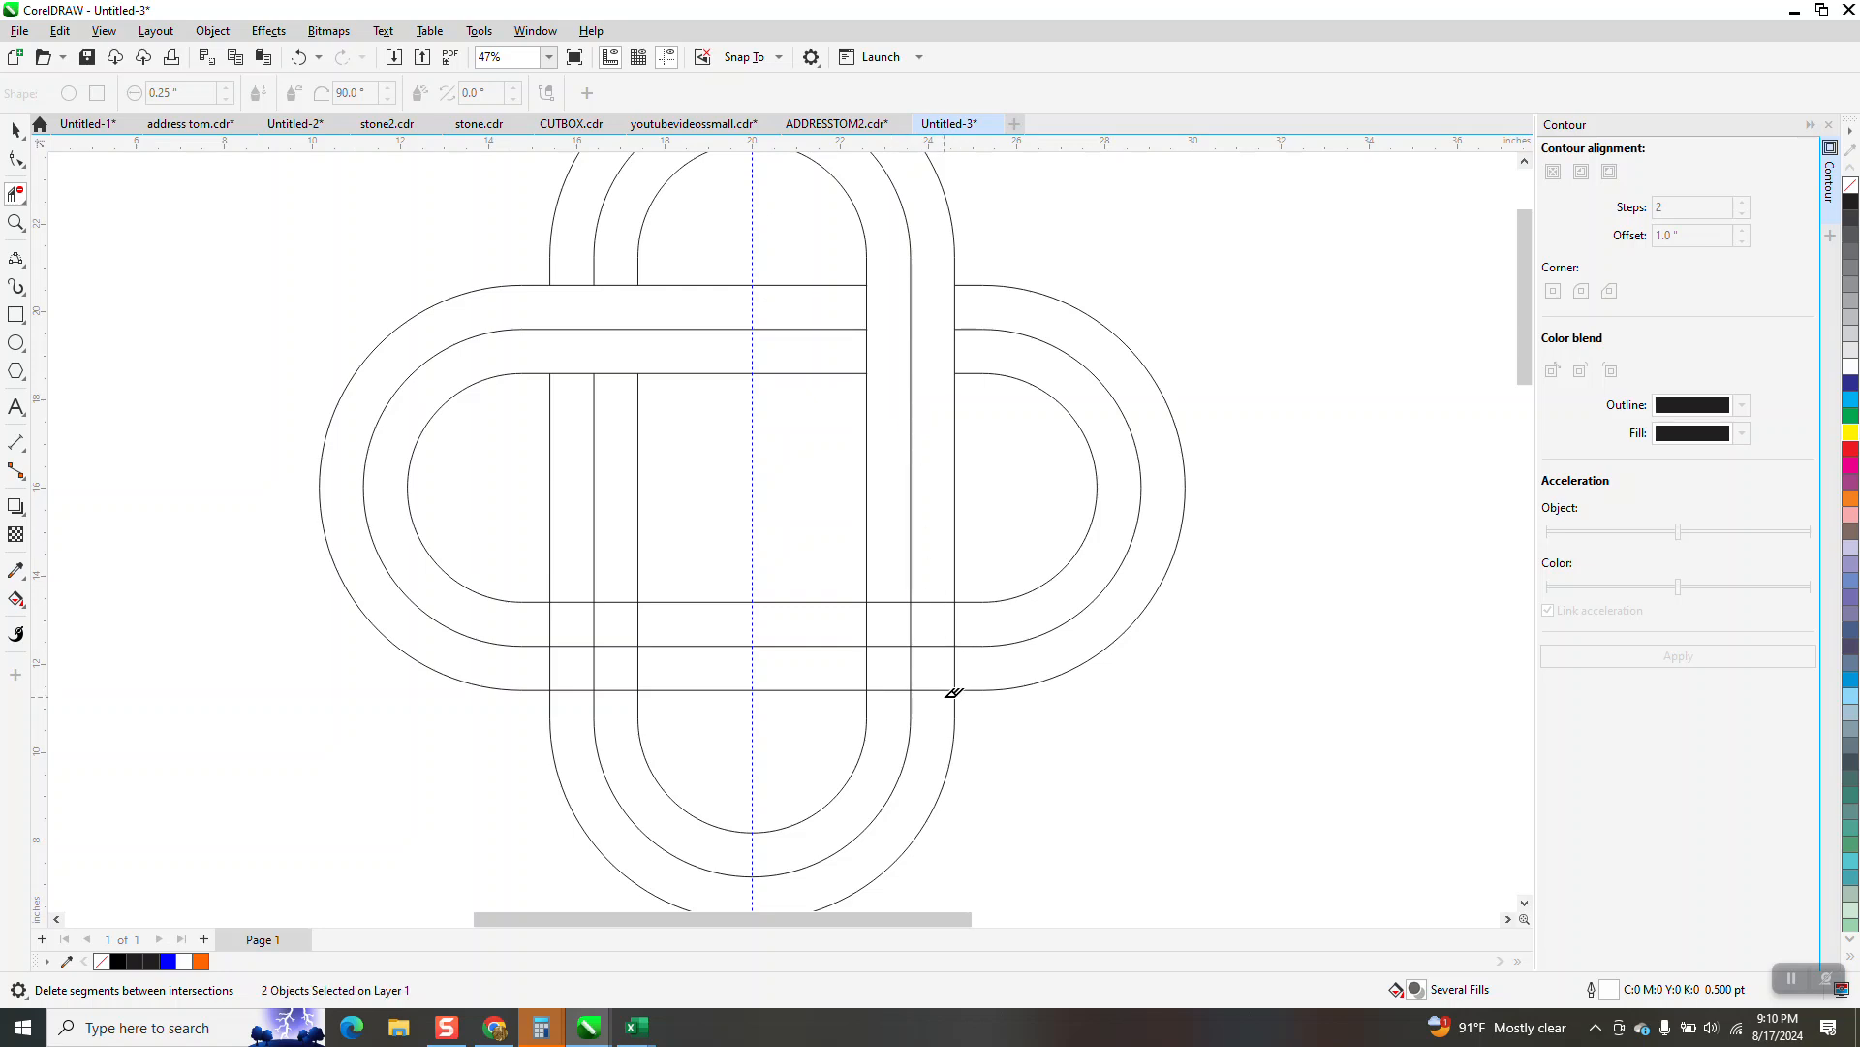